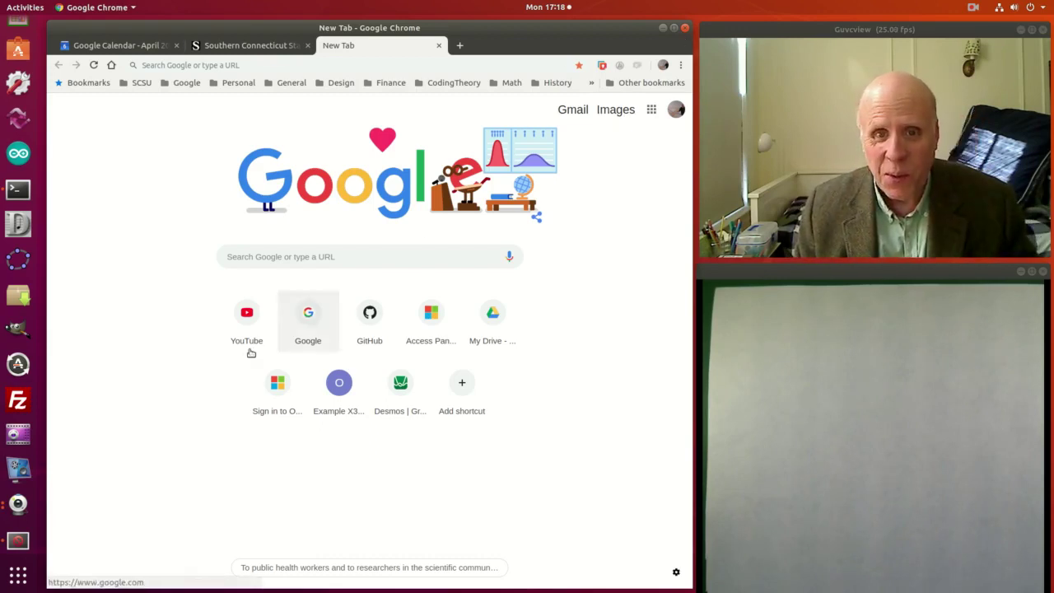
Find GeoGebra Classic through a web search for "geogebra" and open it in the Graphing perspective.
{"action": "left_click", "coordinate": [325, 249]}
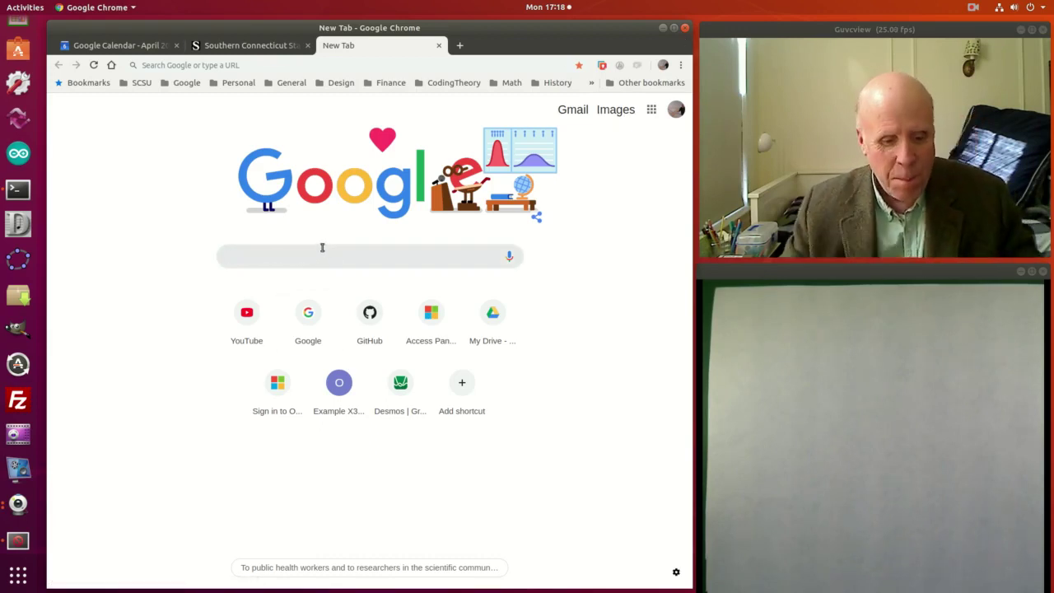
{"action": "type", "text": "geog"}
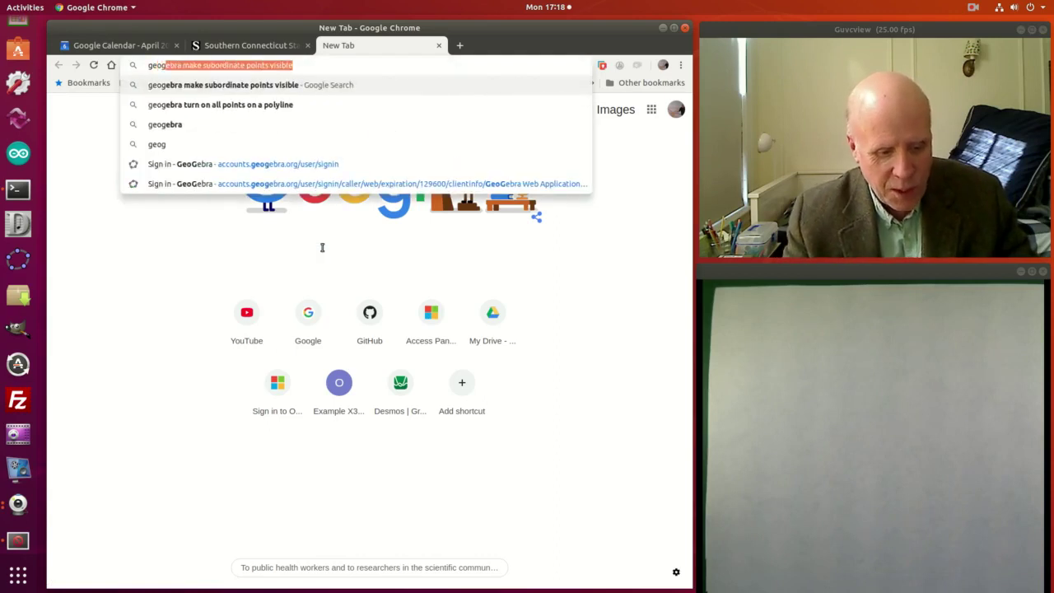
{"action": "type", "text": "ebra"}
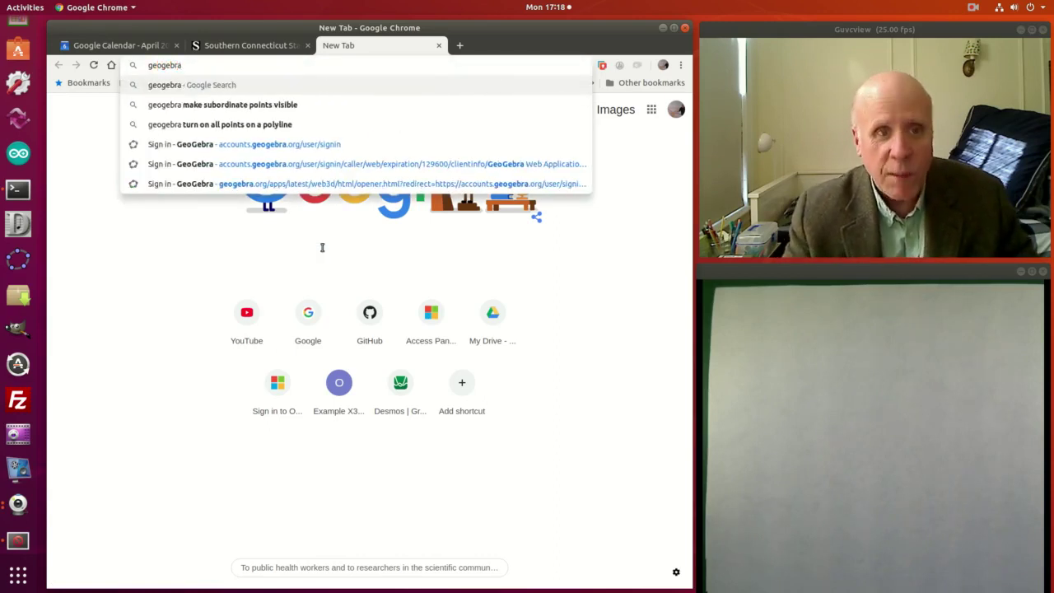
{"action": "key", "text": "Return"}
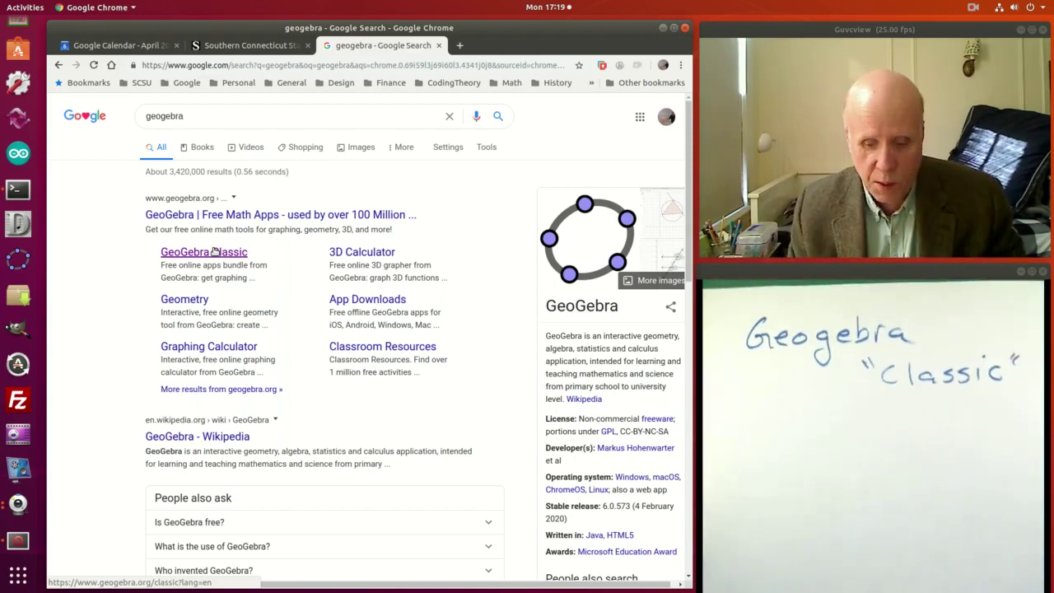
{"action": "left_click", "coordinate": [214, 252]}
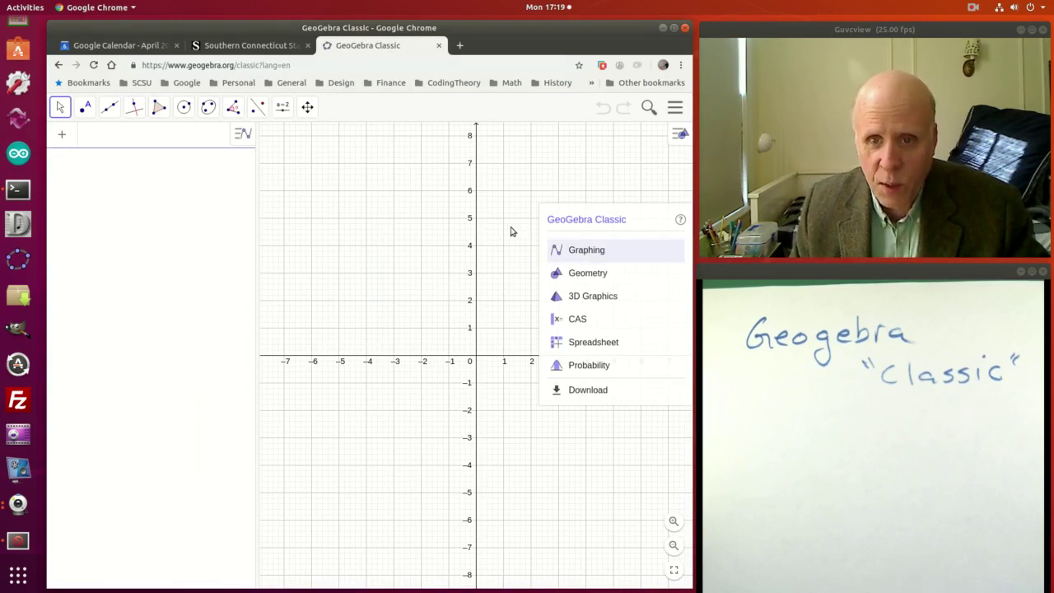
{"action": "left_click", "coordinate": [590, 249]}
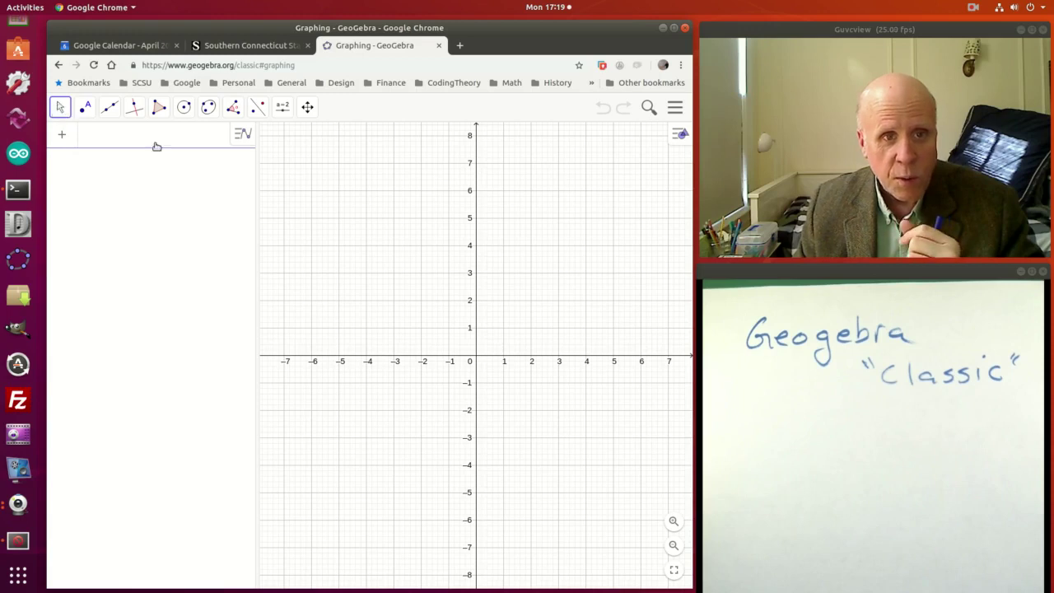
Pan the graphics view slightly to the right and down with the Move Graphics View tool.
{"action": "left_click", "coordinate": [310, 108]}
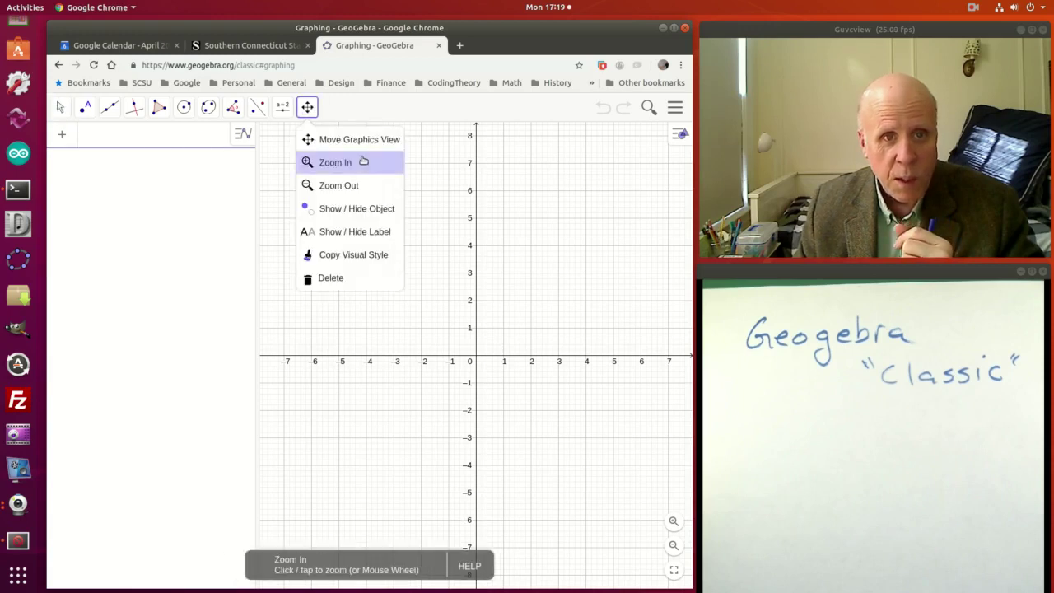
{"action": "left_click", "coordinate": [352, 139]}
{"action": "left_click_drag", "start_coordinate": [492, 219], "coordinate": [511, 234]}
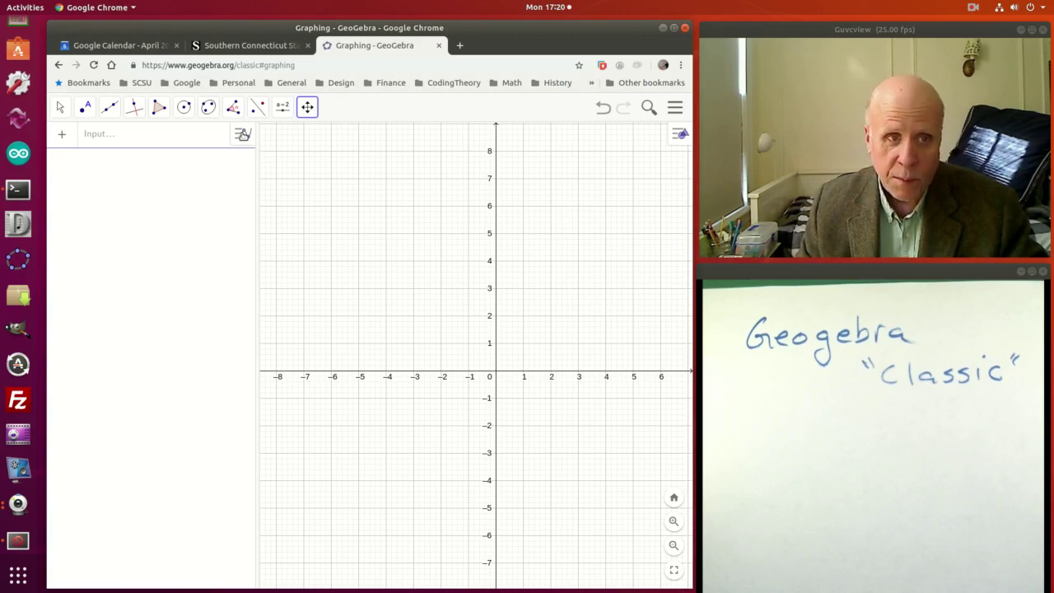
Show and hide the style bars of the Algebra view and the Graphics view.
{"action": "left_click", "coordinate": [242, 133]}
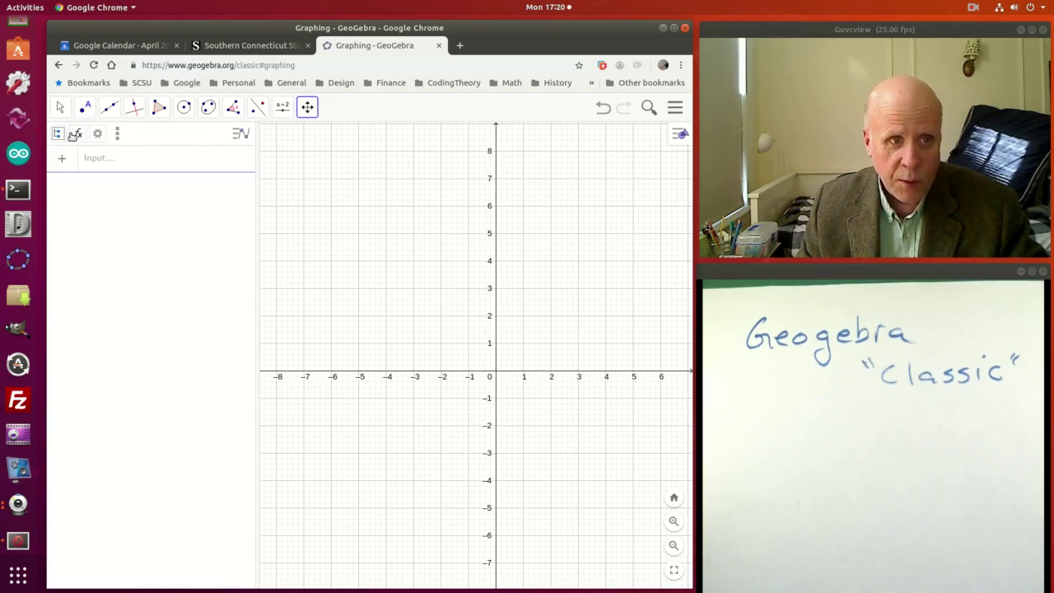
{"action": "left_click", "coordinate": [242, 133]}
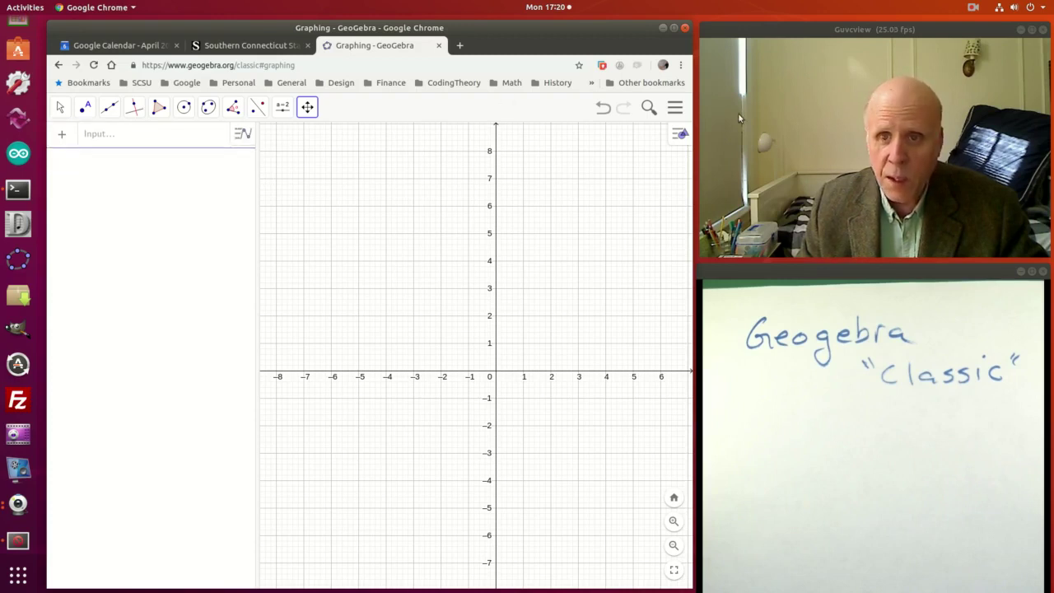
{"action": "left_click", "coordinate": [679, 136]}
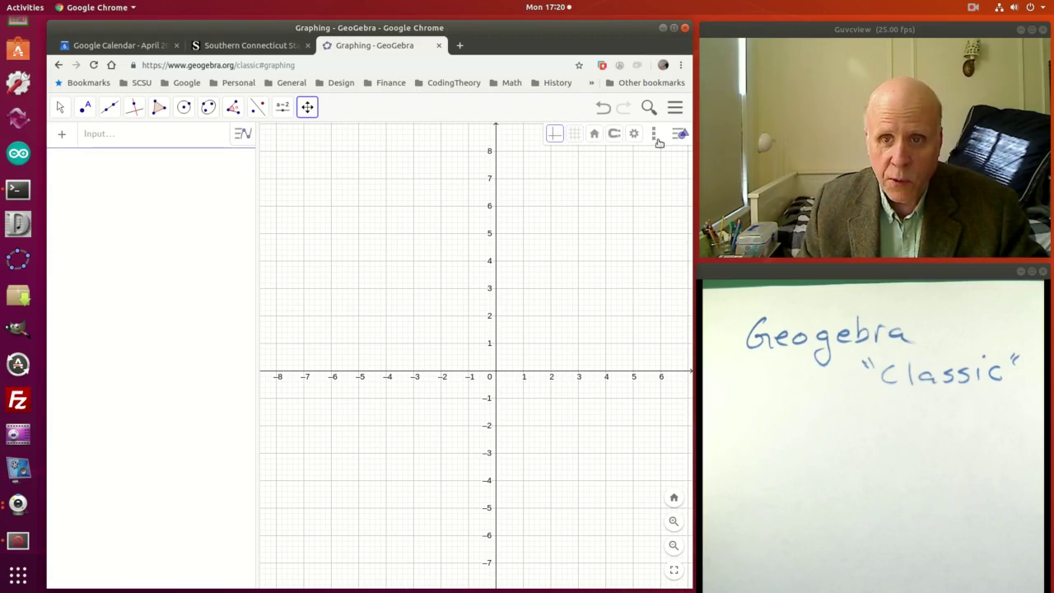
{"action": "left_click", "coordinate": [679, 135]}
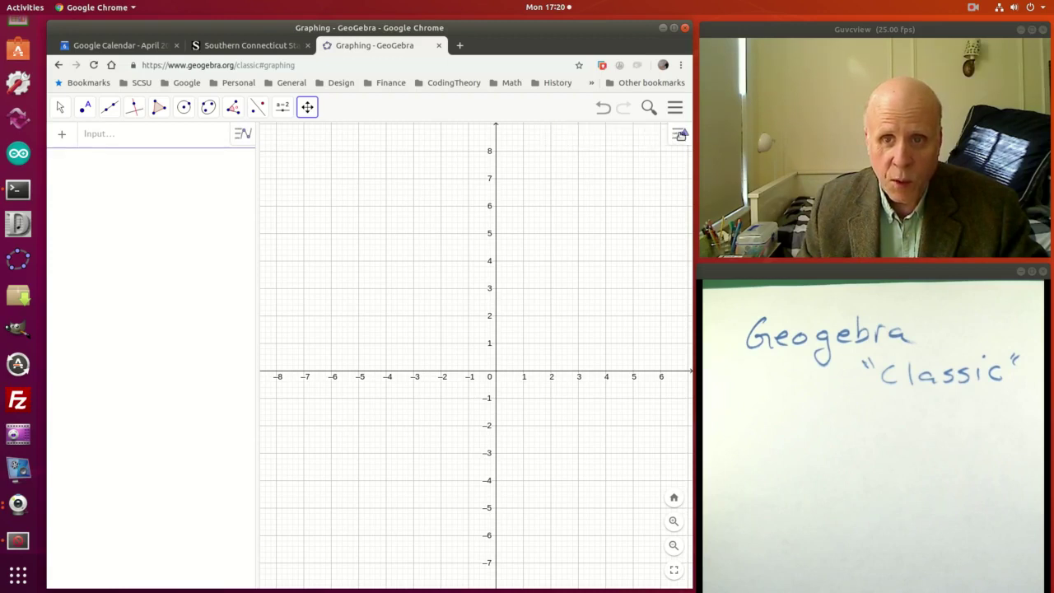
{"action": "left_click", "coordinate": [679, 135]}
{"action": "left_click", "coordinate": [679, 135]}
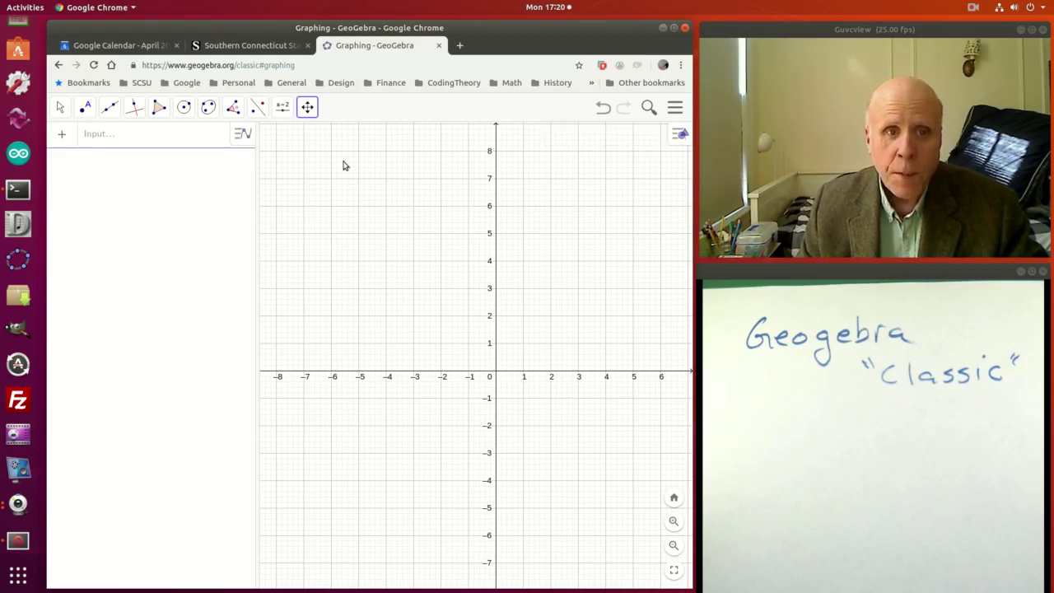
Sign out of the GeoGebra account and reload the page.
{"action": "left_click", "coordinate": [676, 109]}
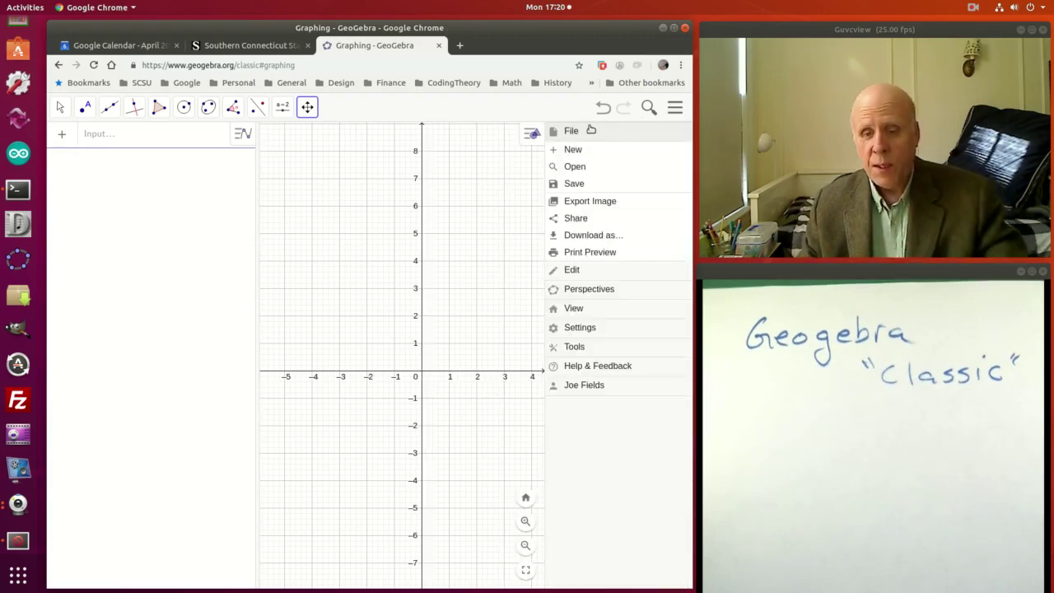
{"action": "left_click", "coordinate": [600, 386]}
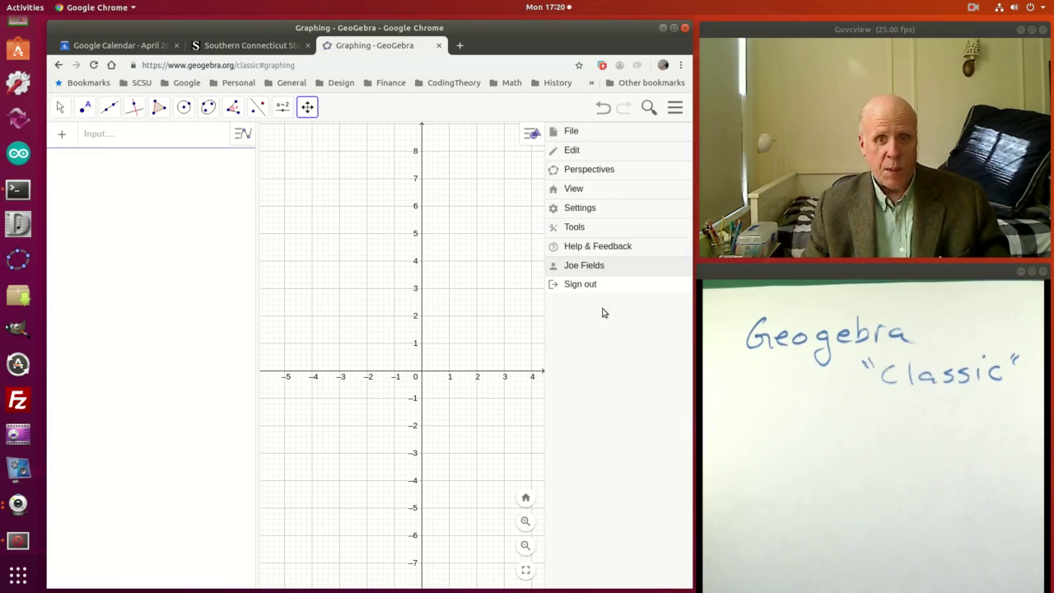
{"action": "left_click", "coordinate": [592, 284]}
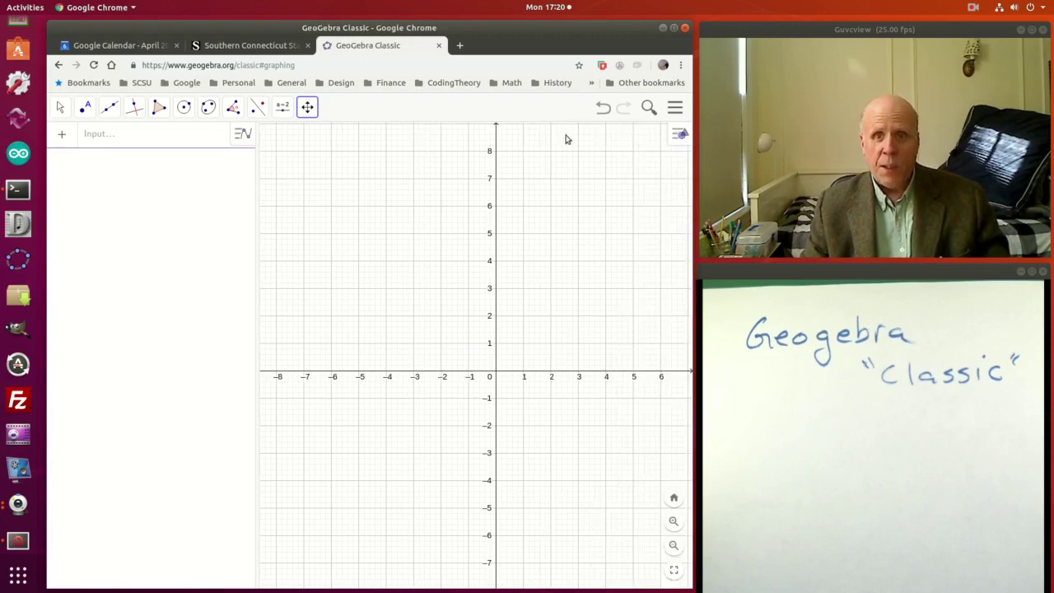
{"action": "left_click", "coordinate": [93, 65]}
{"action": "left_click", "coordinate": [460, 132]}
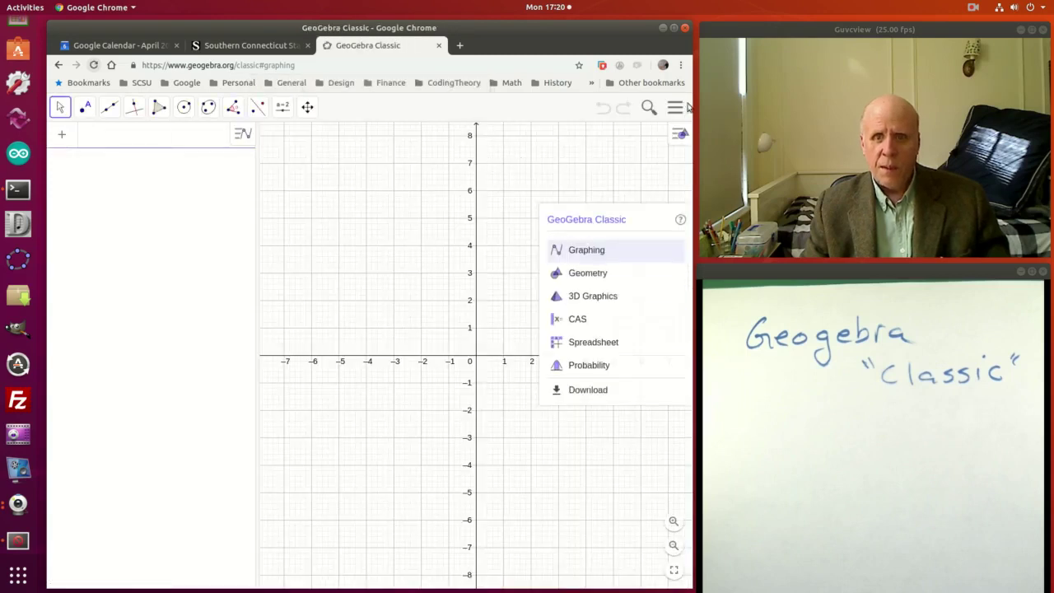
Open the GeoGebra account sign-in form.
{"action": "left_click", "coordinate": [675, 108]}
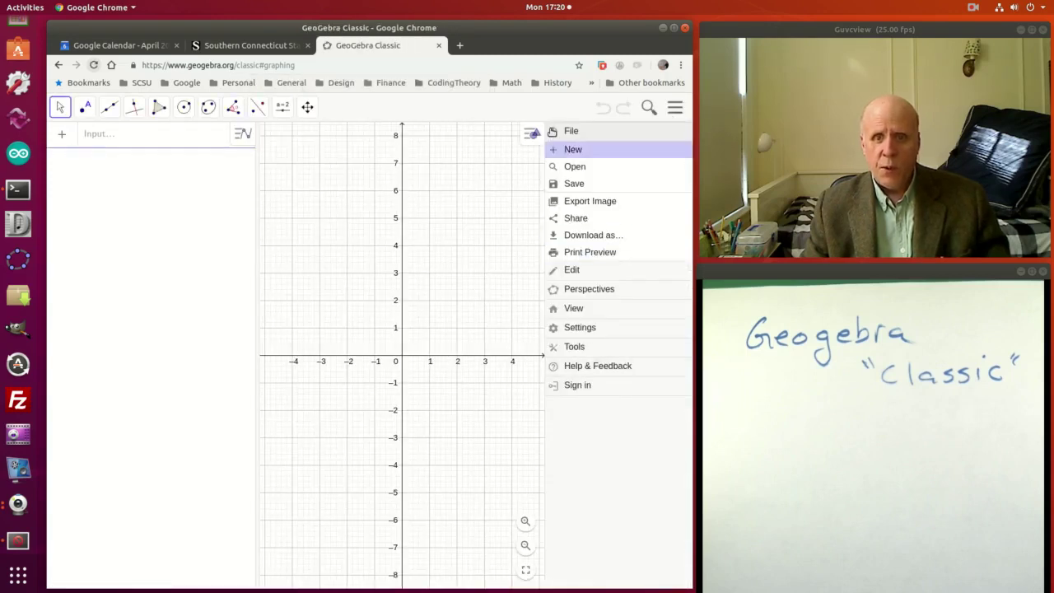
{"action": "left_click", "coordinate": [585, 385]}
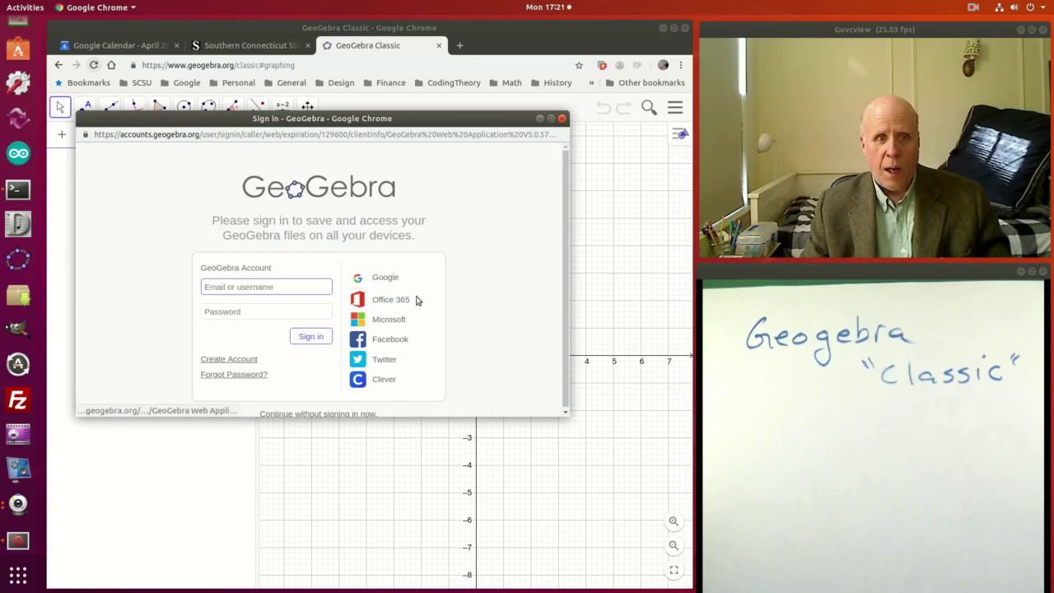
{"action": "left_click", "coordinate": [245, 285]}
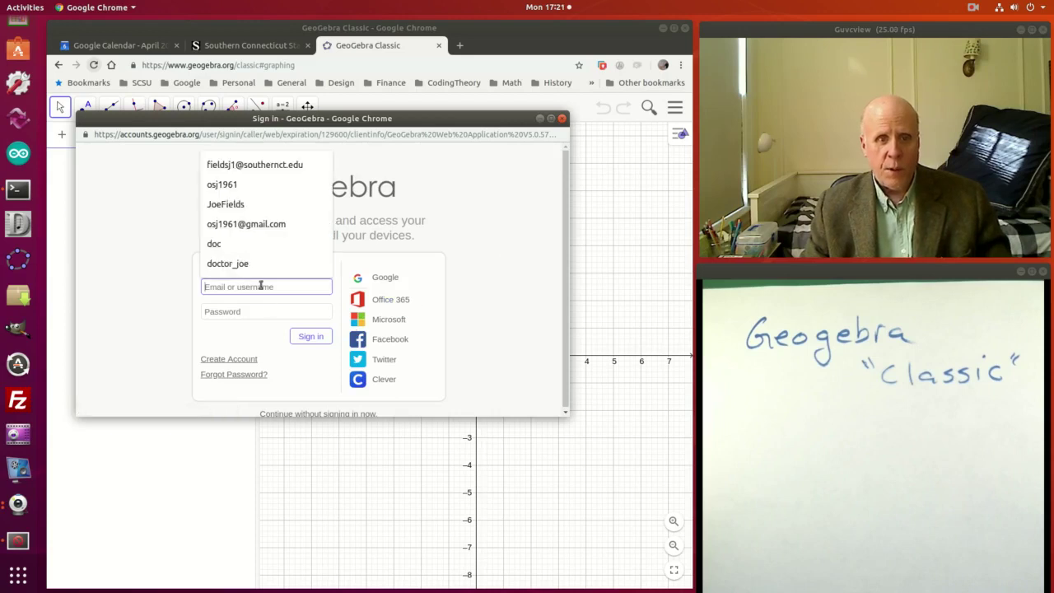
{"action": "left_click", "coordinate": [240, 205]}
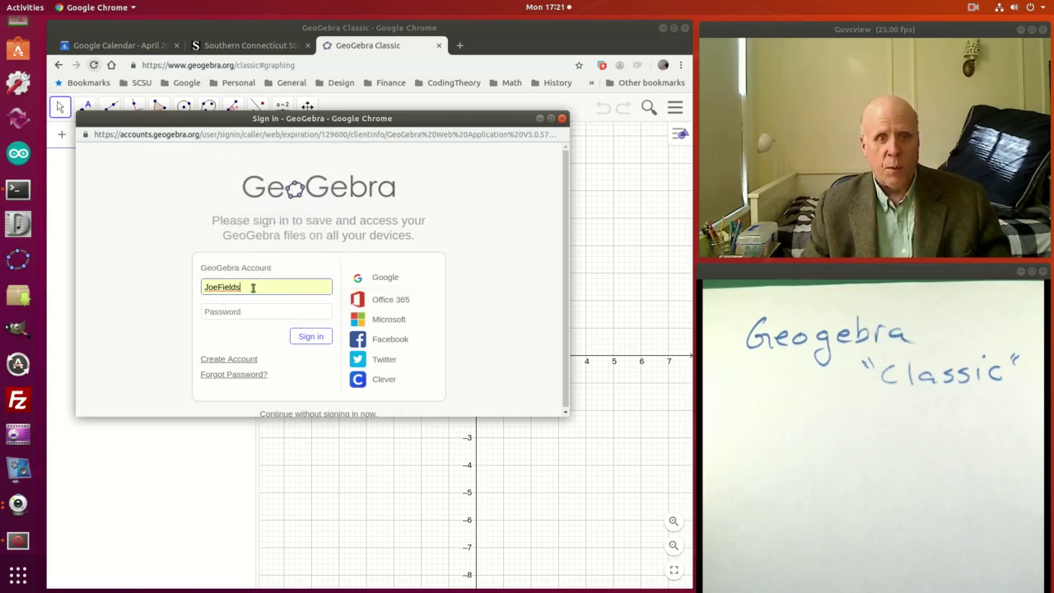
{"action": "left_click", "coordinate": [255, 287]}
{"action": "right_click", "coordinate": [258, 286]}
{"action": "left_click", "coordinate": [247, 286]}
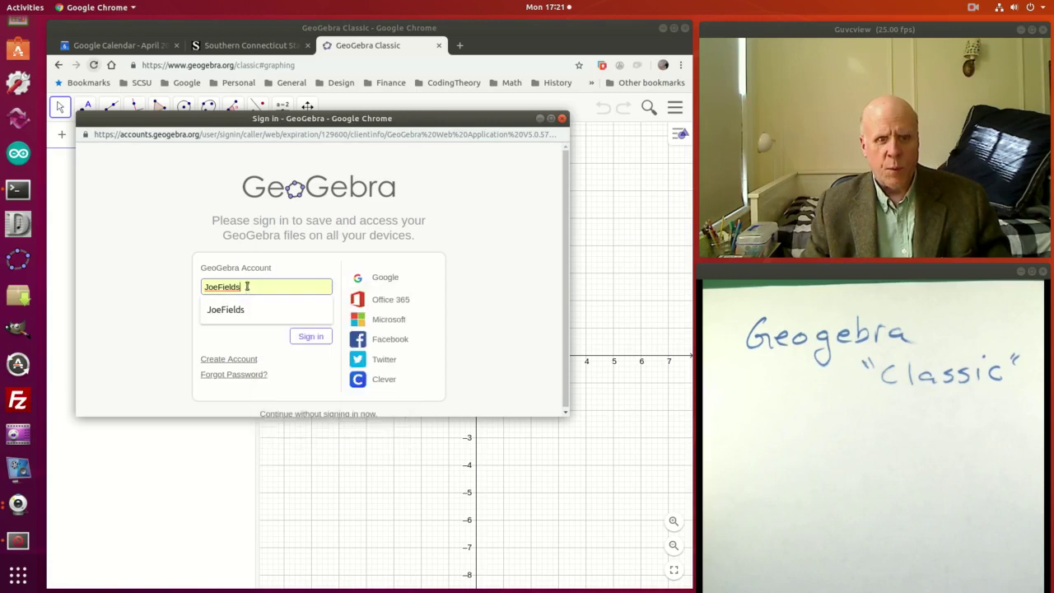
{"action": "key", "text": "BackSpace"}
{"action": "key", "text": "BackSpace"}
{"action": "key", "text": "BackSpace"}
{"action": "key", "text": "BackSpace"}
{"action": "key", "text": "BackSpace"}
{"action": "key", "text": "BackSpace"}
{"action": "key", "text": "BackSpace"}
{"action": "key", "text": "BackSpace"}
{"action": "key", "text": "BackSpace"}
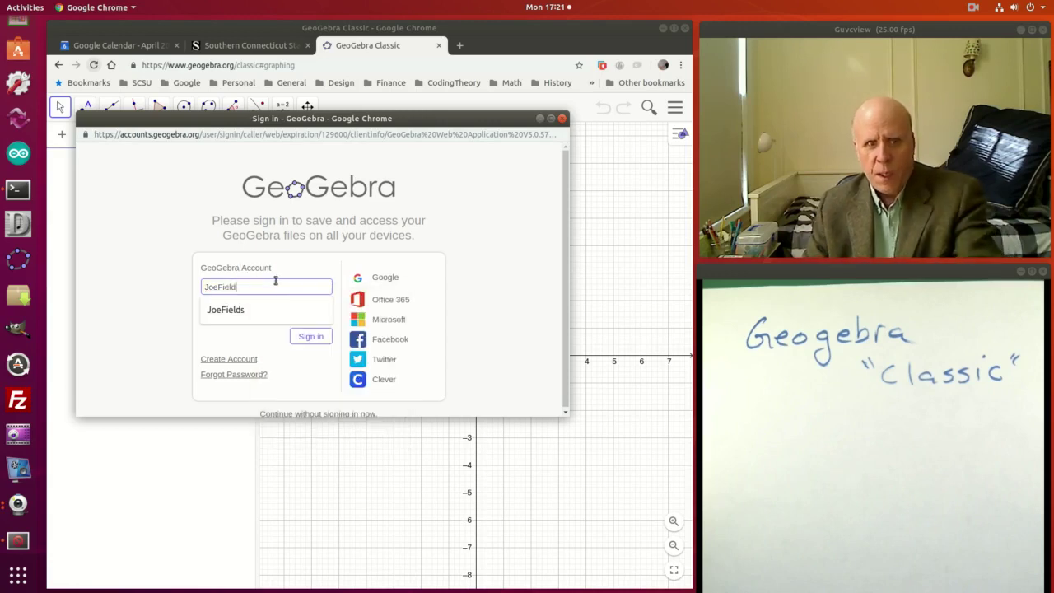
Fill in the account's e-mail address and password and sign in to GeoGebra.
{"action": "left_click", "coordinate": [262, 286]}
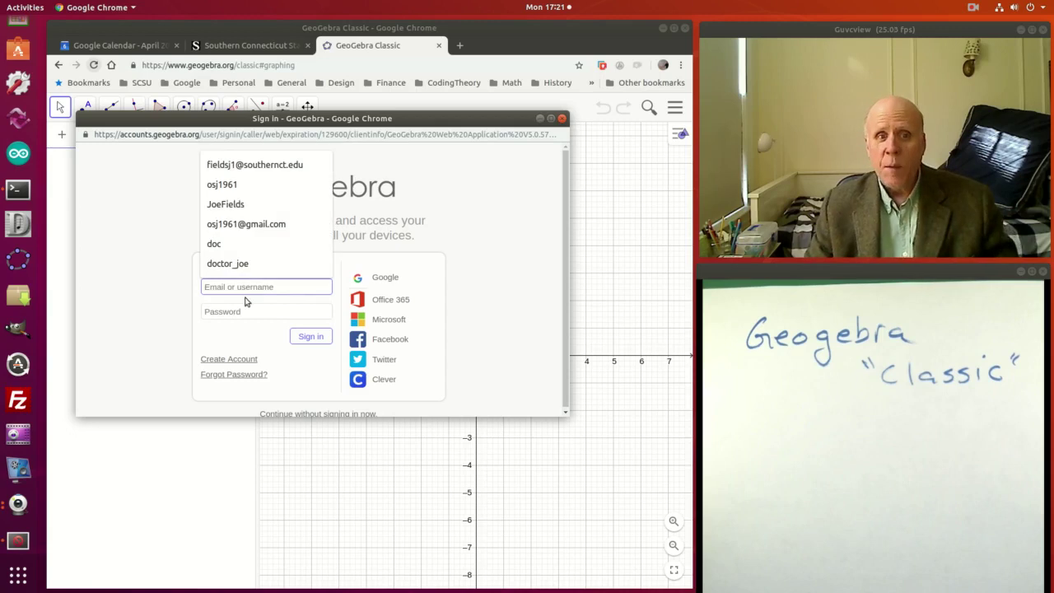
{"action": "left_click", "coordinate": [239, 169]}
{"action": "left_click", "coordinate": [236, 311]}
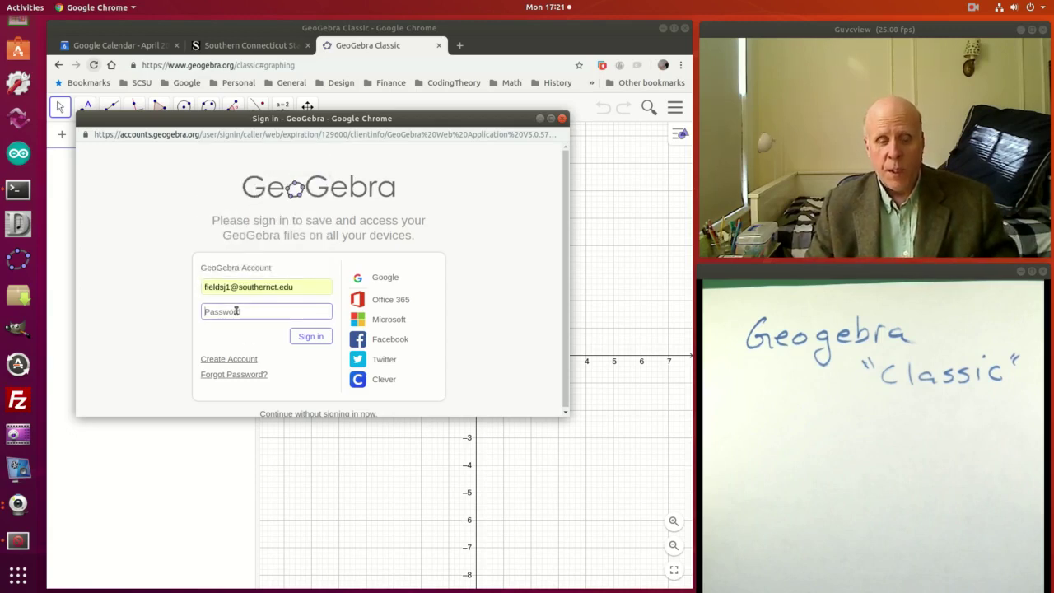
{"action": "type", "text": "****"}
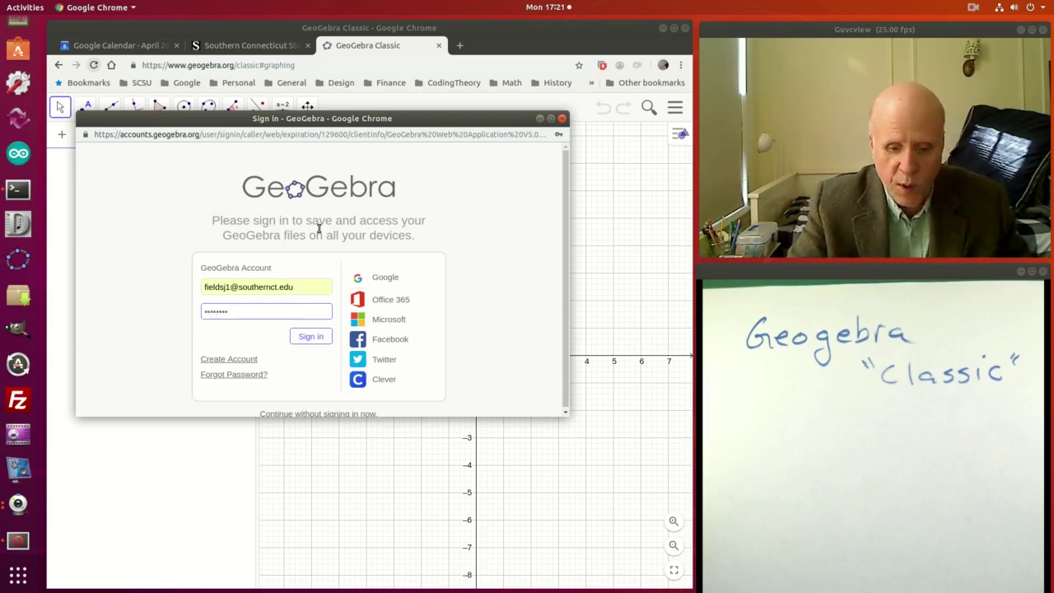
{"action": "key", "text": "Return"}
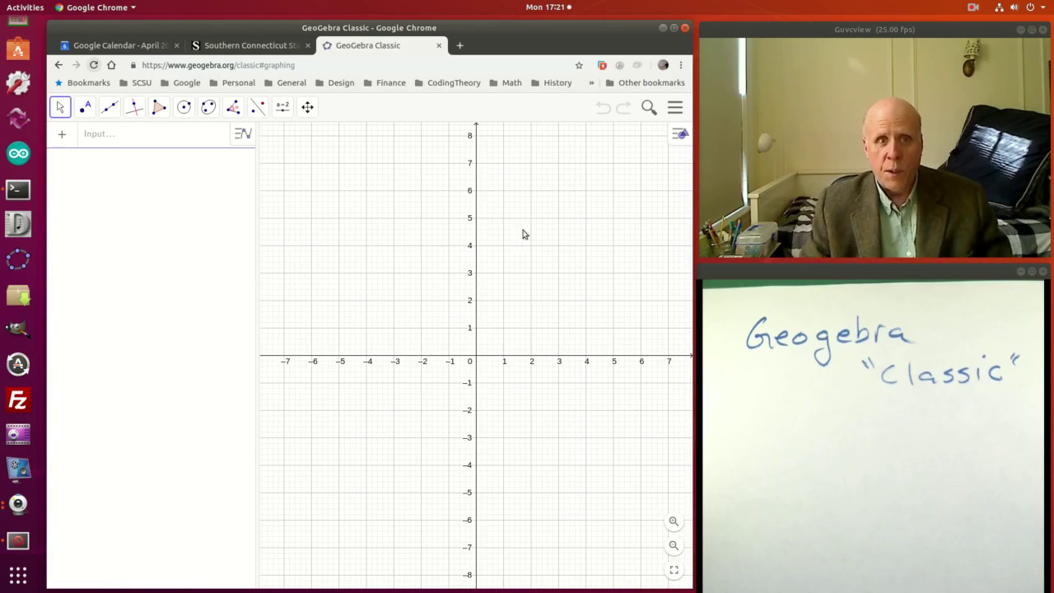
Look through the editing, perspective and view options, hiding and restoring the Algebra view.
{"action": "left_click", "coordinate": [678, 108]}
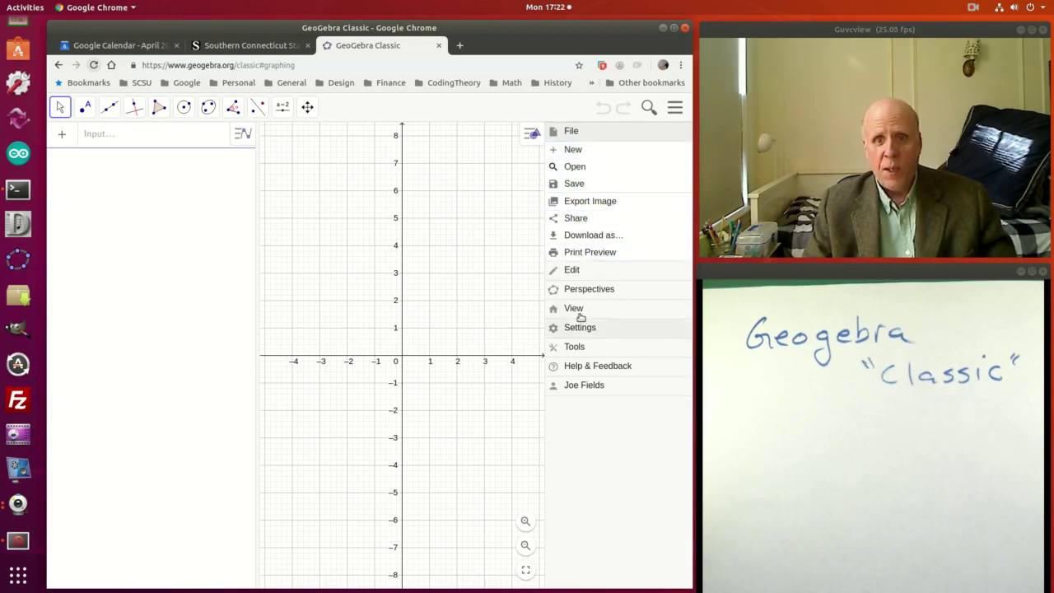
{"action": "left_click", "coordinate": [602, 272]}
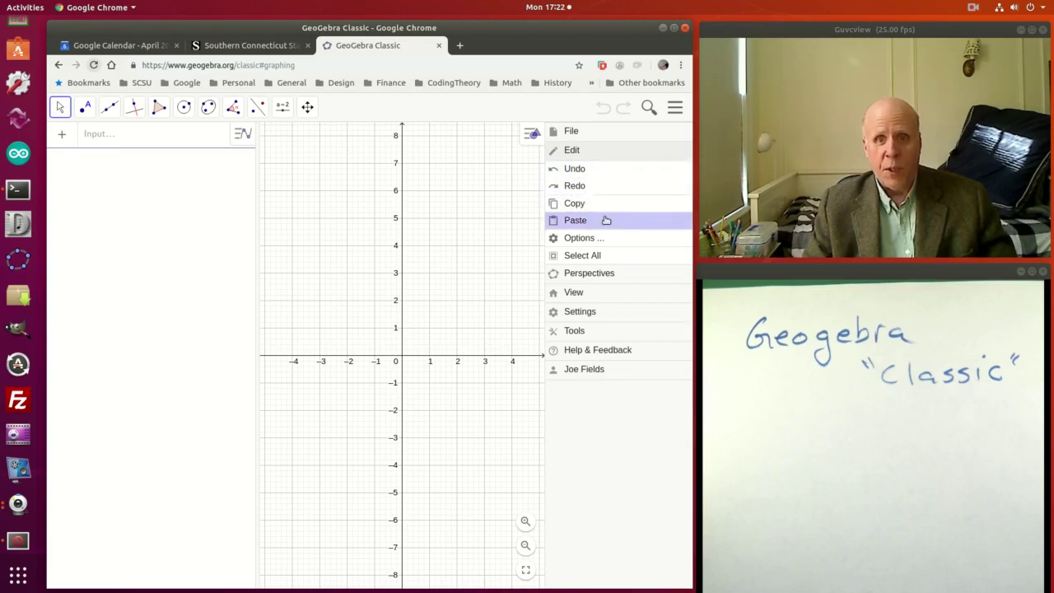
{"action": "left_click", "coordinate": [603, 276]}
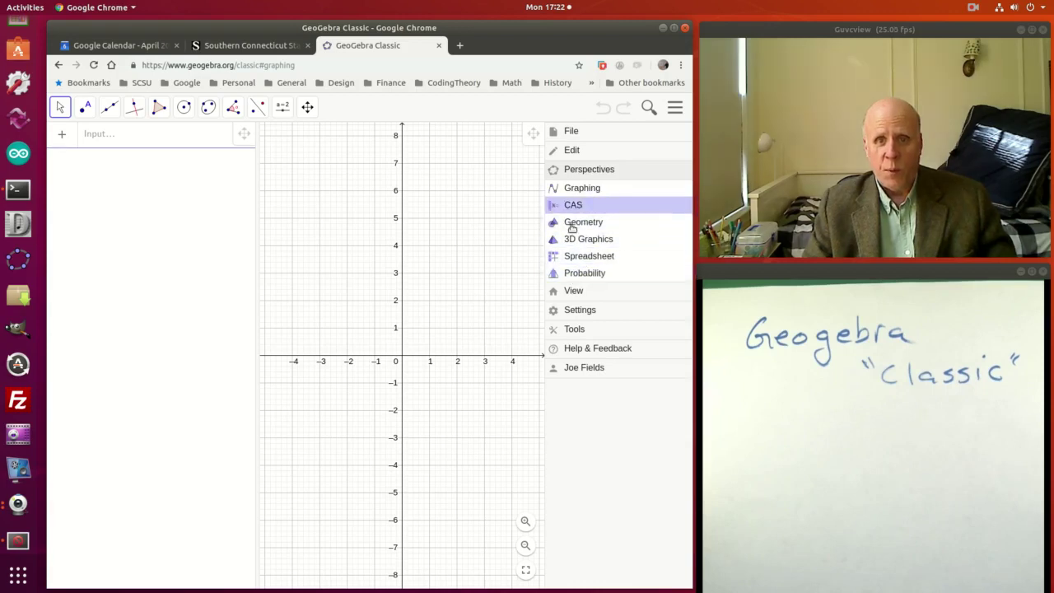
{"action": "left_click", "coordinate": [593, 296]}
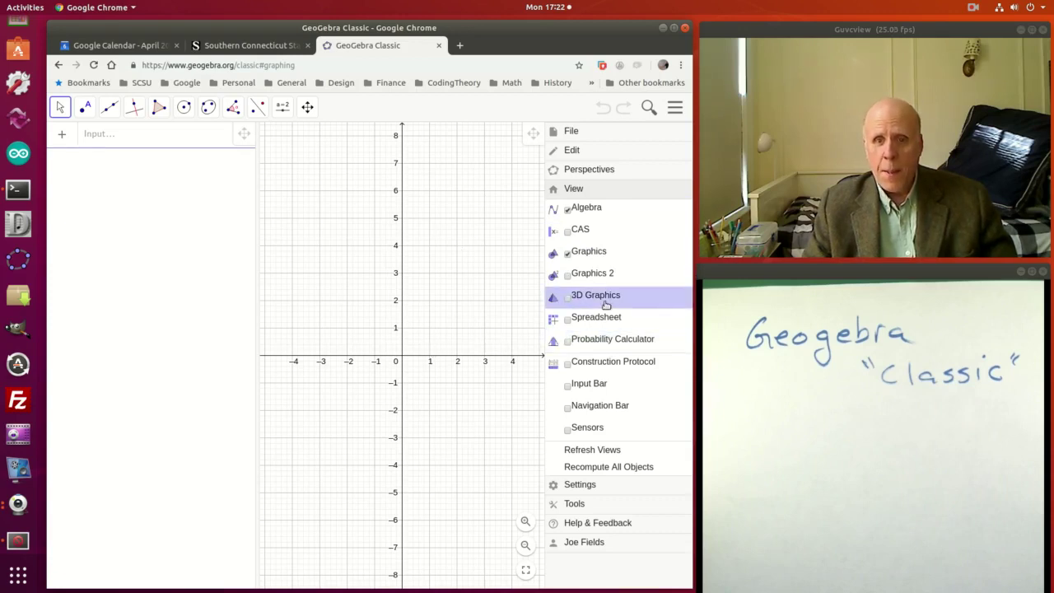
{"action": "left_click", "coordinate": [567, 213]}
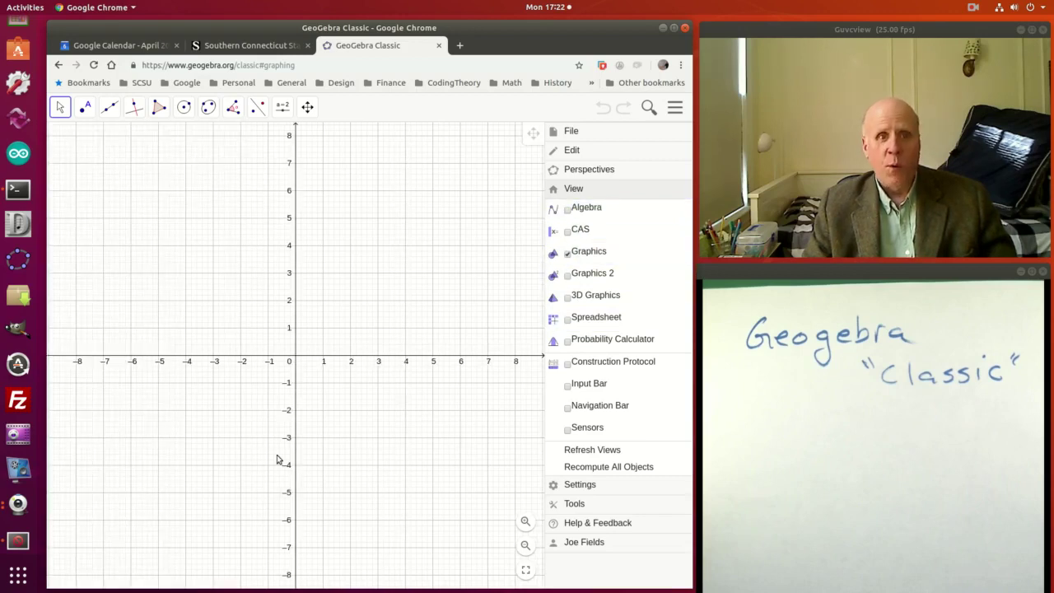
{"action": "left_click", "coordinate": [570, 213]}
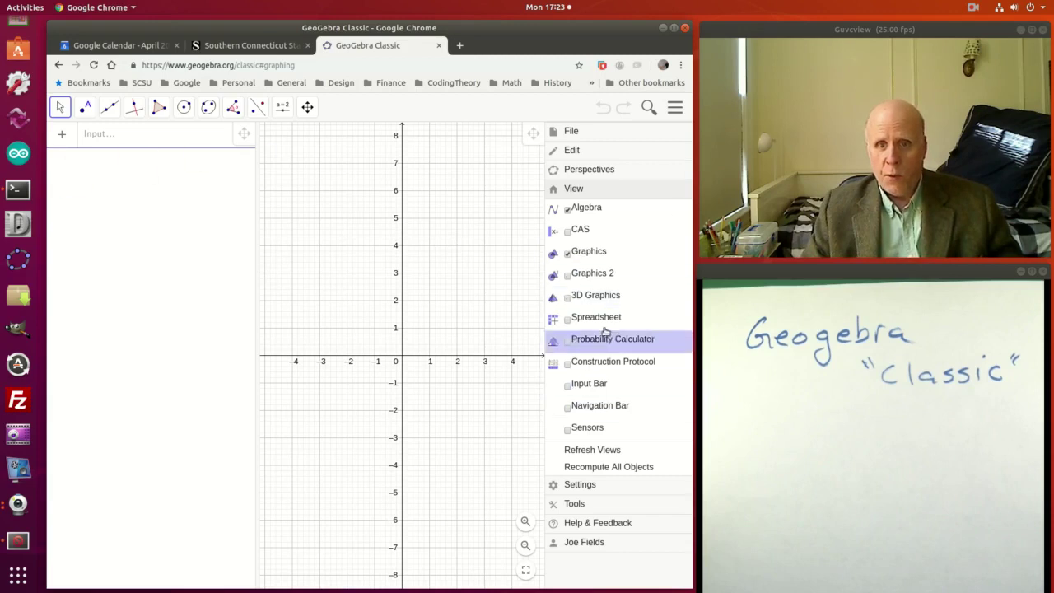
Open the browser of saved GeoGebra files and resources.
{"action": "left_click", "coordinate": [597, 139]}
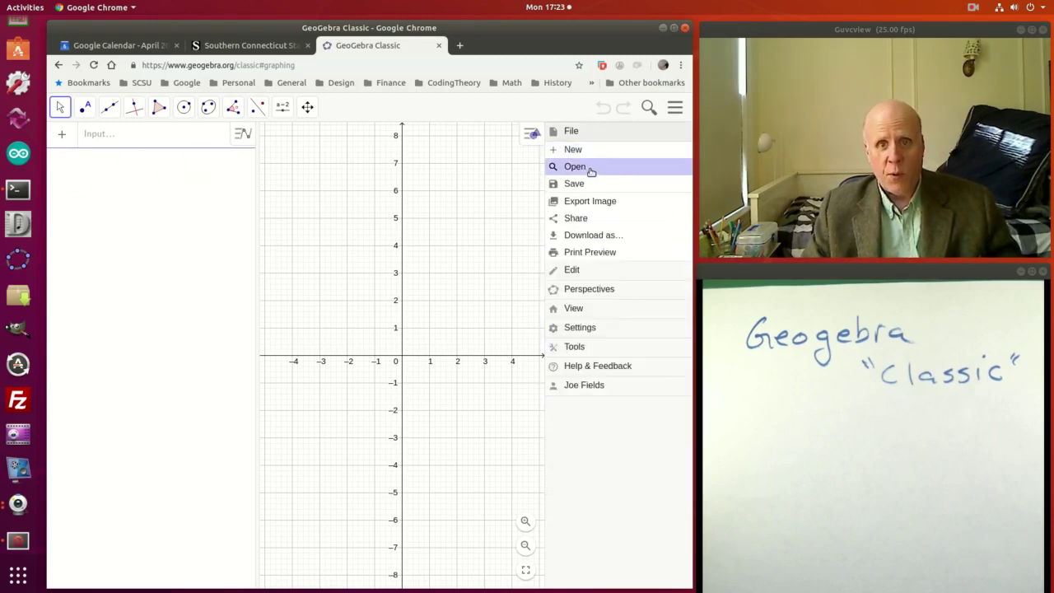
{"action": "left_click", "coordinate": [590, 171]}
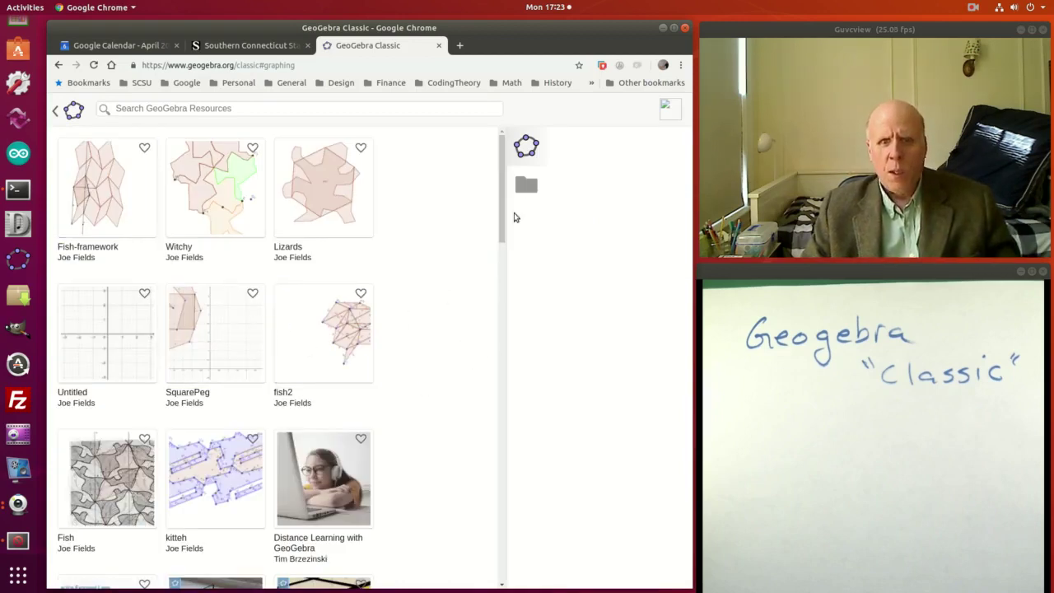
Open the saved Fish resource for editing.
{"action": "left_click_drag", "start_coordinate": [504, 225], "coordinate": [505, 275]}
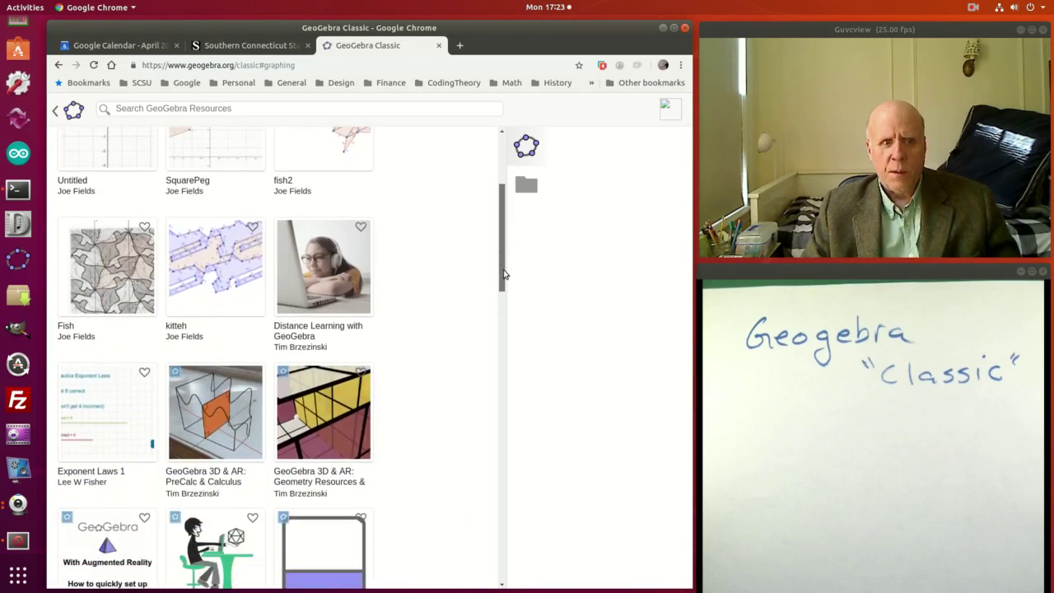
{"action": "left_click", "coordinate": [117, 283]}
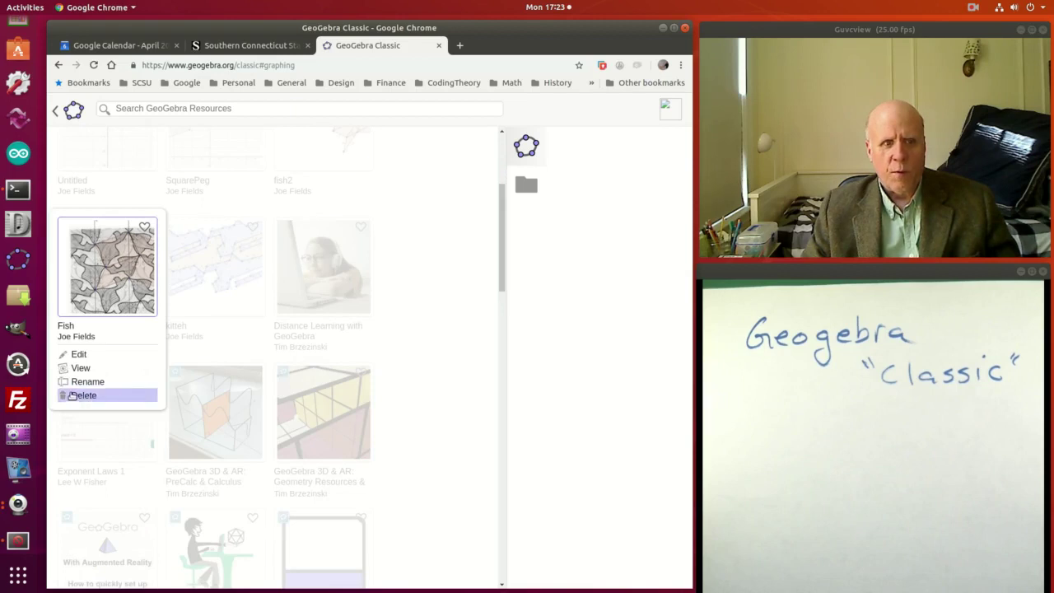
{"action": "left_click", "coordinate": [82, 357]}
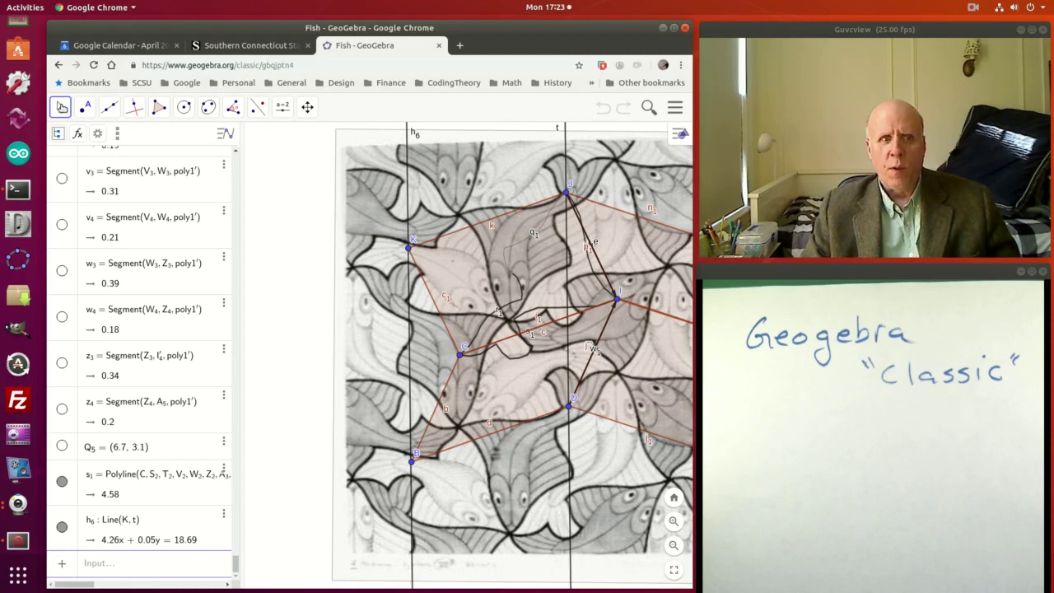
Pan around the fish drawing with the Move Graphics View tool, bringing its outer edges into view.
{"action": "left_click", "coordinate": [61, 107]}
{"action": "left_click", "coordinate": [78, 138]}
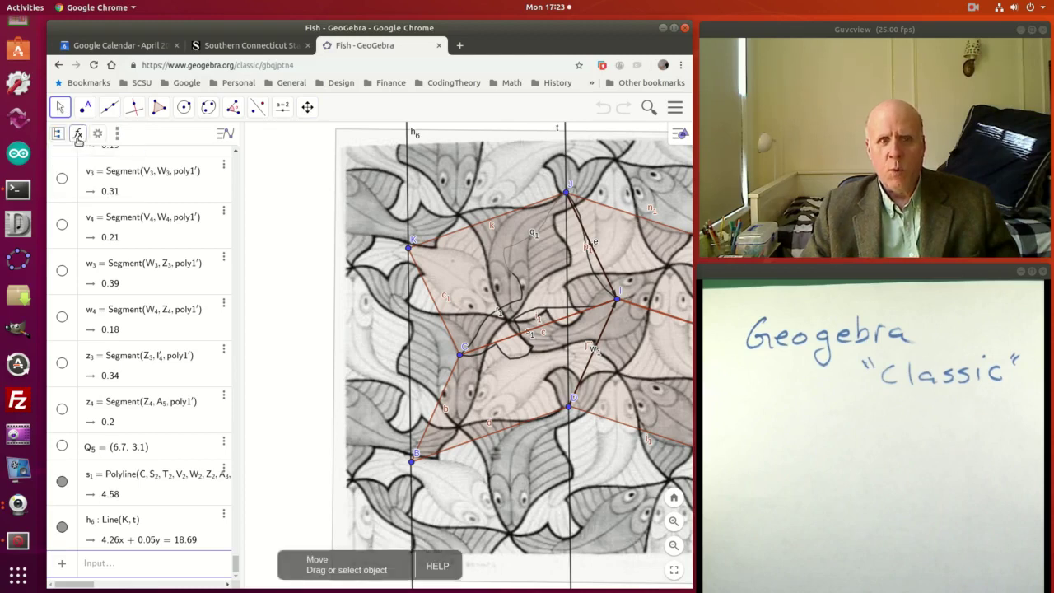
{"action": "left_click", "coordinate": [307, 107]}
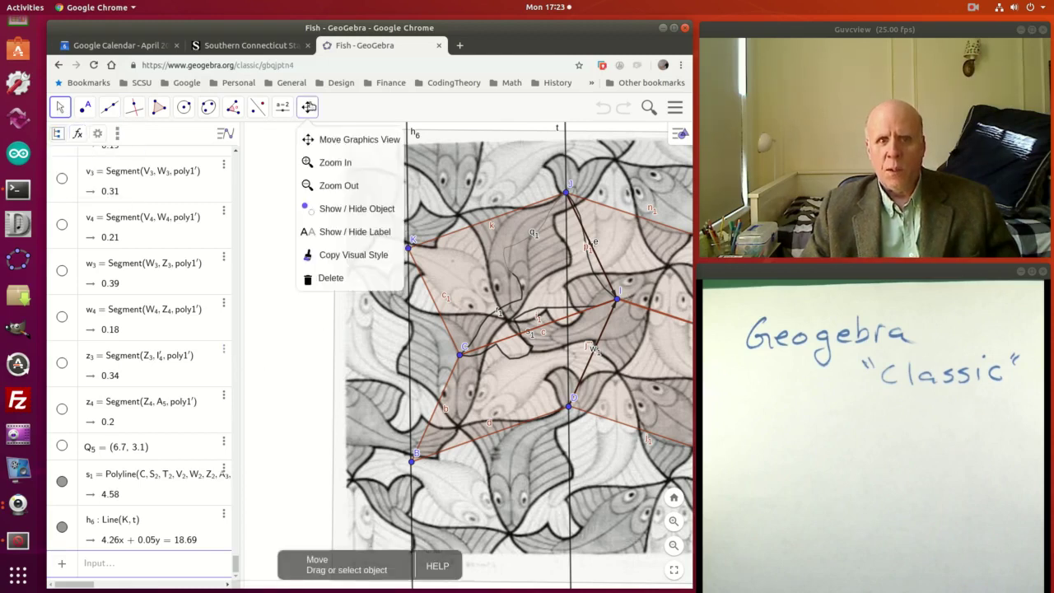
{"action": "left_click", "coordinate": [341, 141]}
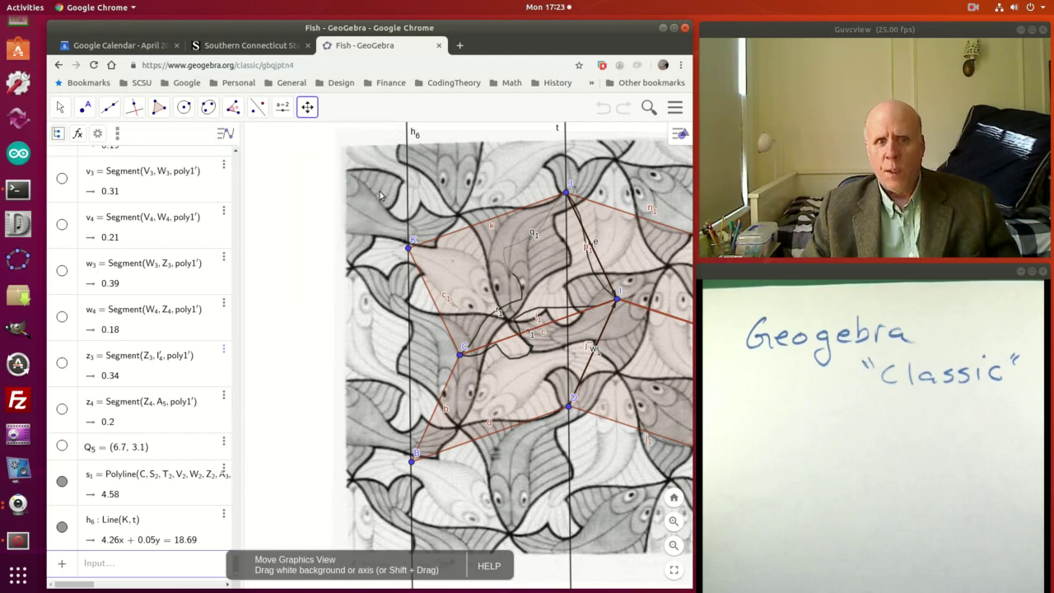
{"action": "left_click_drag", "start_coordinate": [379, 194], "coordinate": [271, 177]}
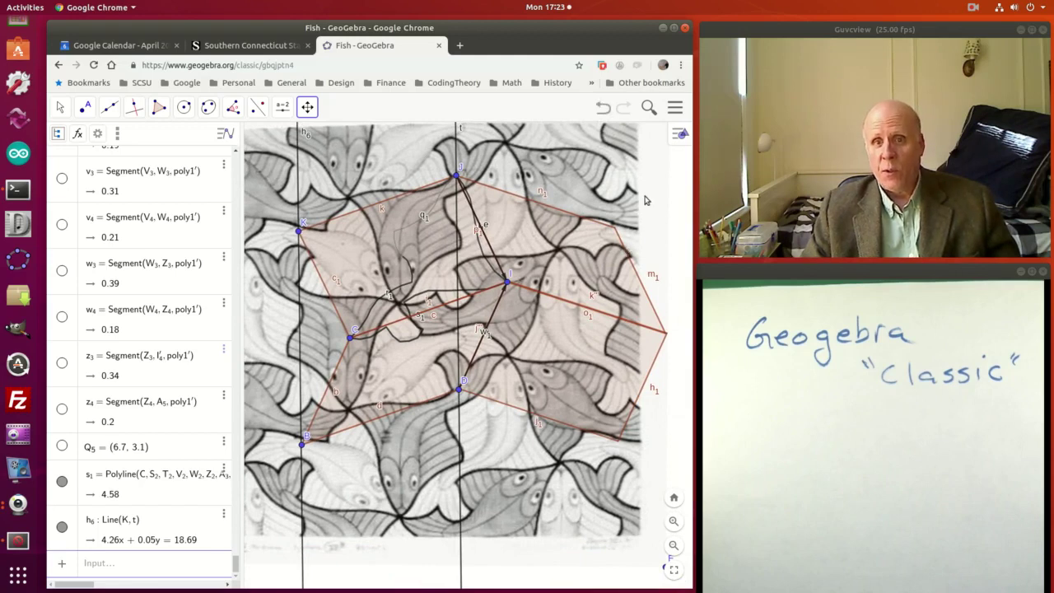
{"action": "left_click_drag", "start_coordinate": [646, 200], "coordinate": [635, 178]}
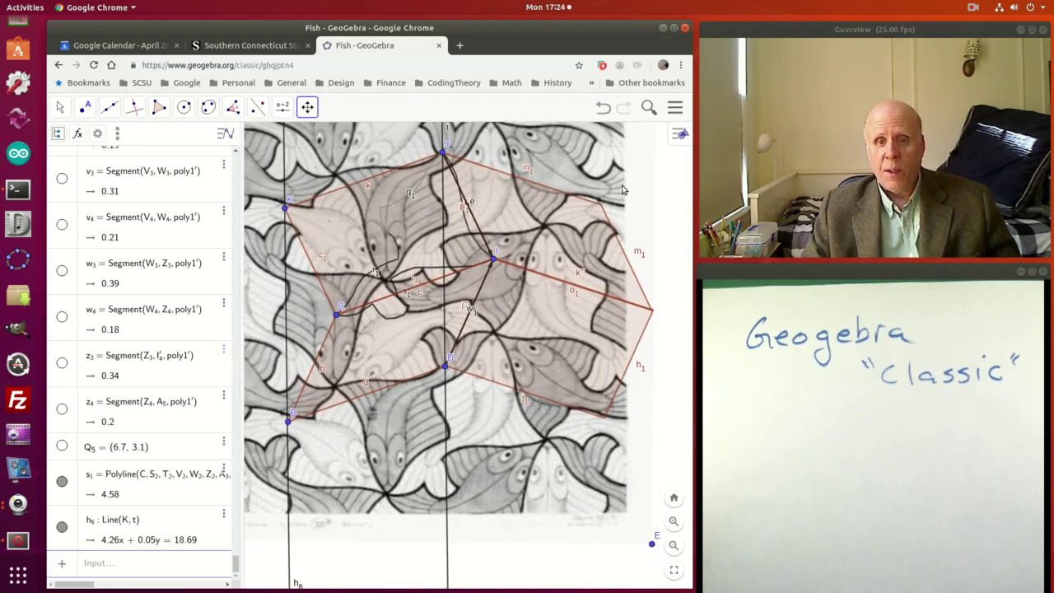
{"action": "left_click_drag", "start_coordinate": [508, 463], "coordinate": [558, 409]}
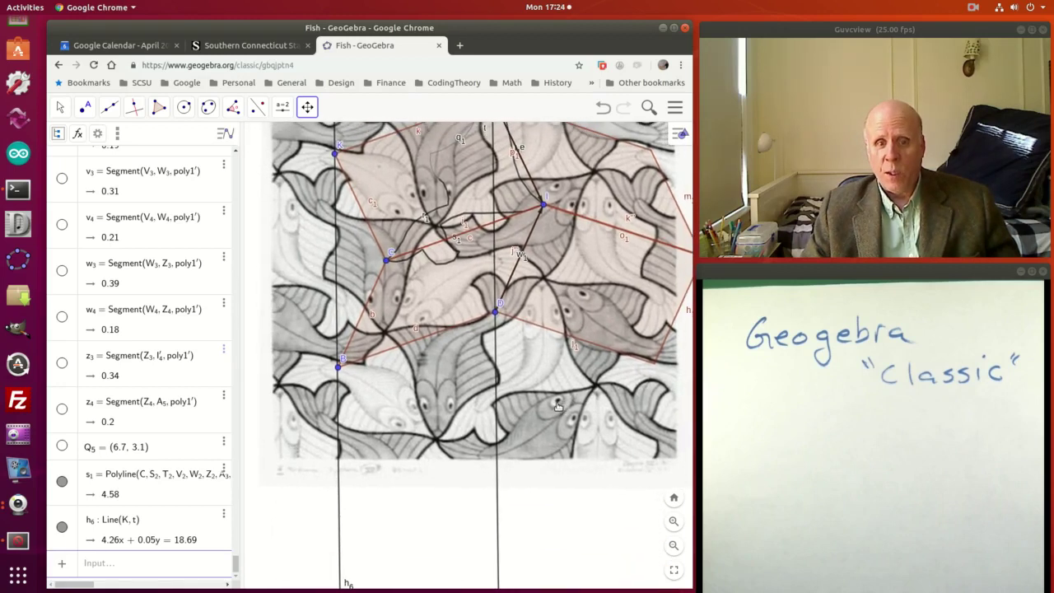
Shift the background fish picture slightly relative to the construction, using the Move tool.
{"action": "left_click", "coordinate": [61, 108]}
{"action": "mouse_move", "coordinate": [283, 482]}
{"action": "left_mouse_down"}
{"action": "mouse_move", "coordinate": [304, 456]}
{"action": "mouse_move", "coordinate": [239, 511]}
{"action": "mouse_move", "coordinate": [261, 478]}
{"action": "left_mouse_up"}
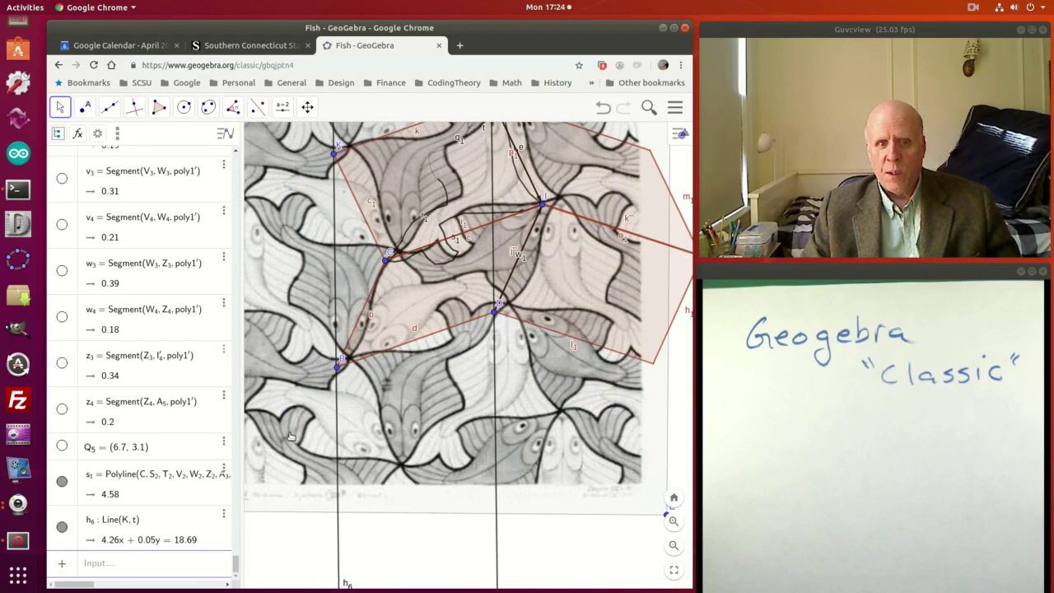
{"action": "left_click_drag", "start_coordinate": [290, 436], "coordinate": [275, 445]}
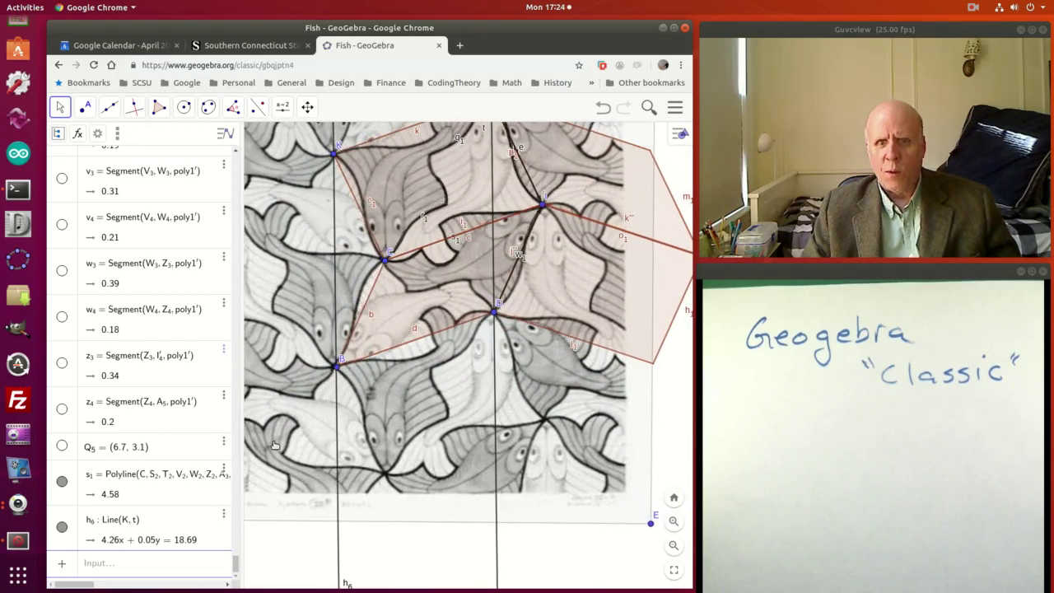
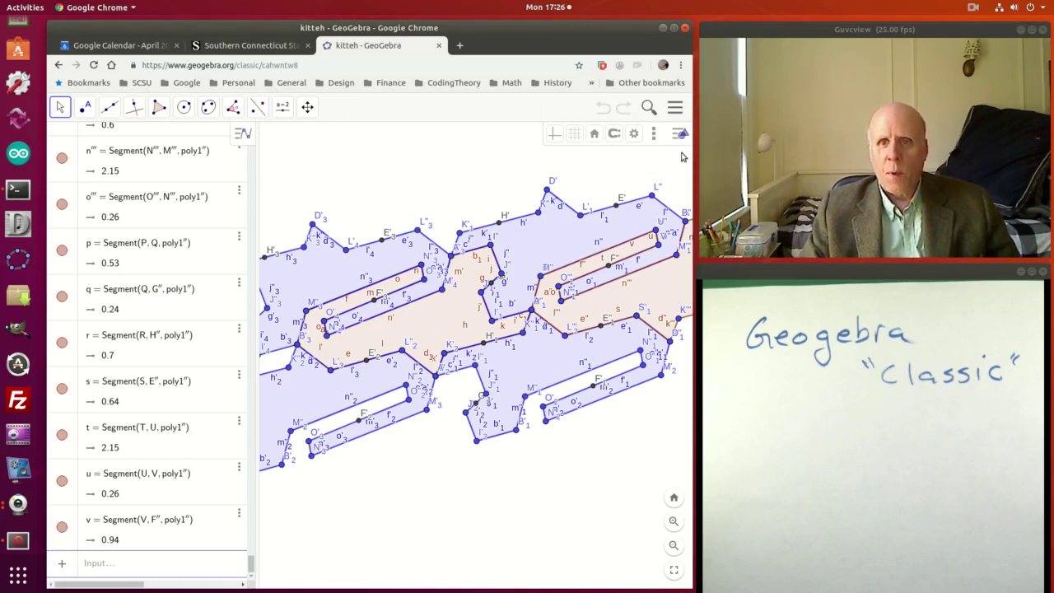
Start a new blank construction and dismiss the perspective chooser.
{"action": "left_click", "coordinate": [676, 111]}
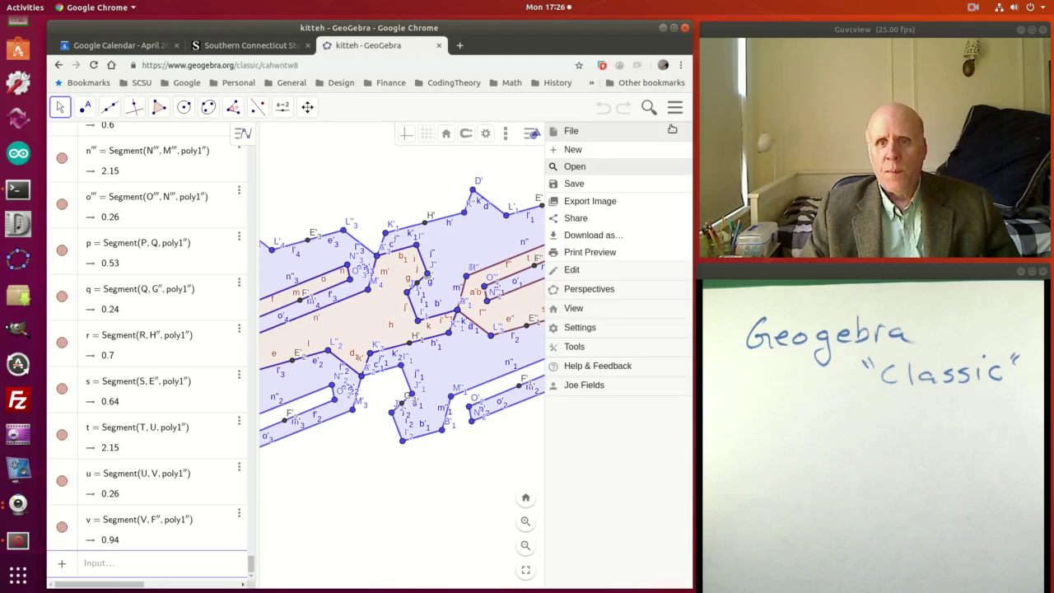
{"action": "left_click", "coordinate": [619, 151]}
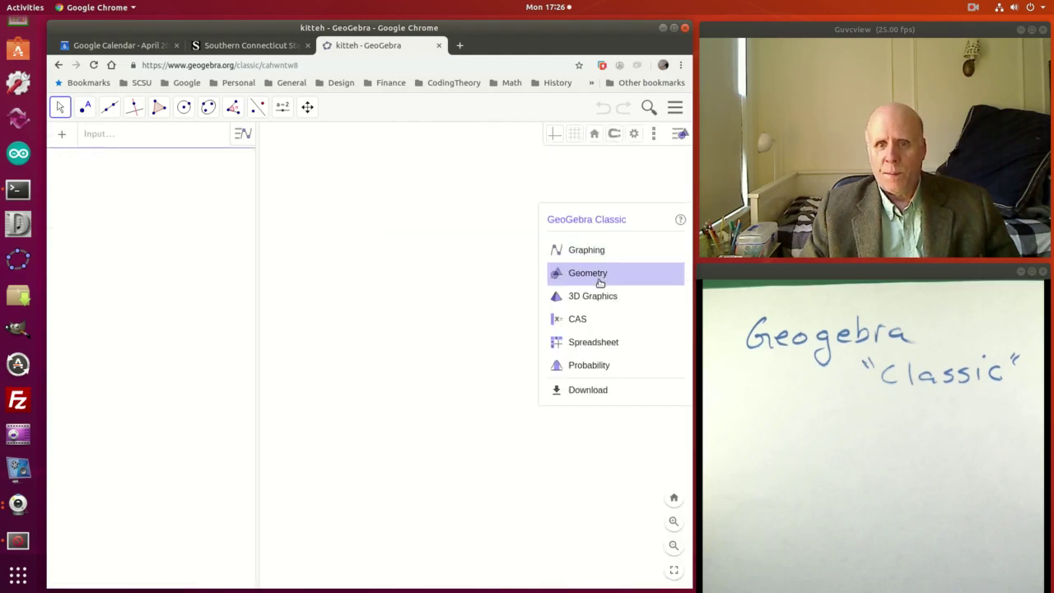
{"action": "left_click", "coordinate": [508, 459]}
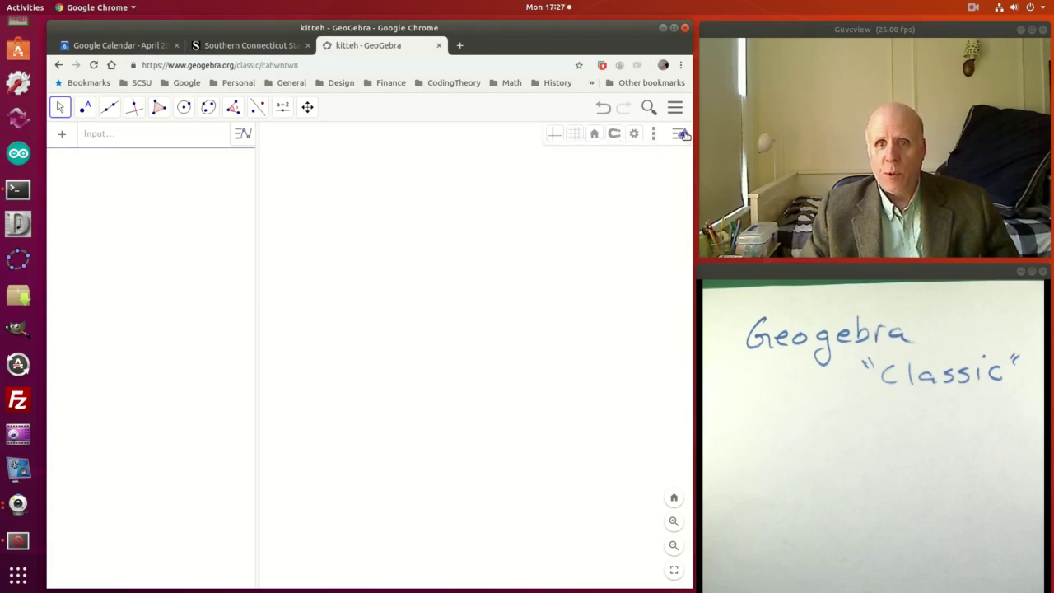
Show and hide the coordinate axes, and display an isometric grid in the graphics view.
{"action": "left_click", "coordinate": [555, 135]}
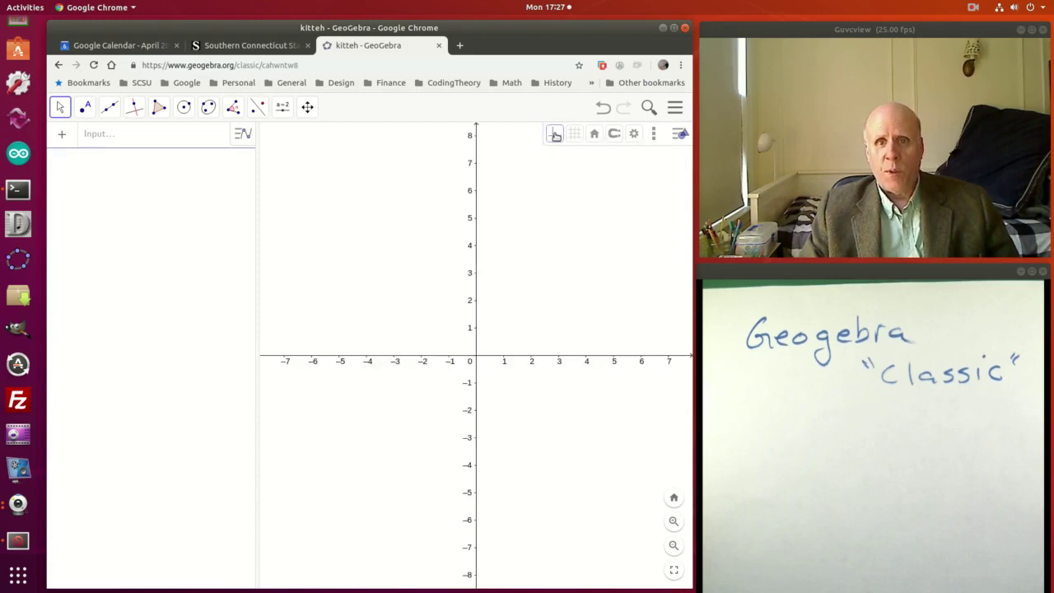
{"action": "left_click", "coordinate": [556, 134]}
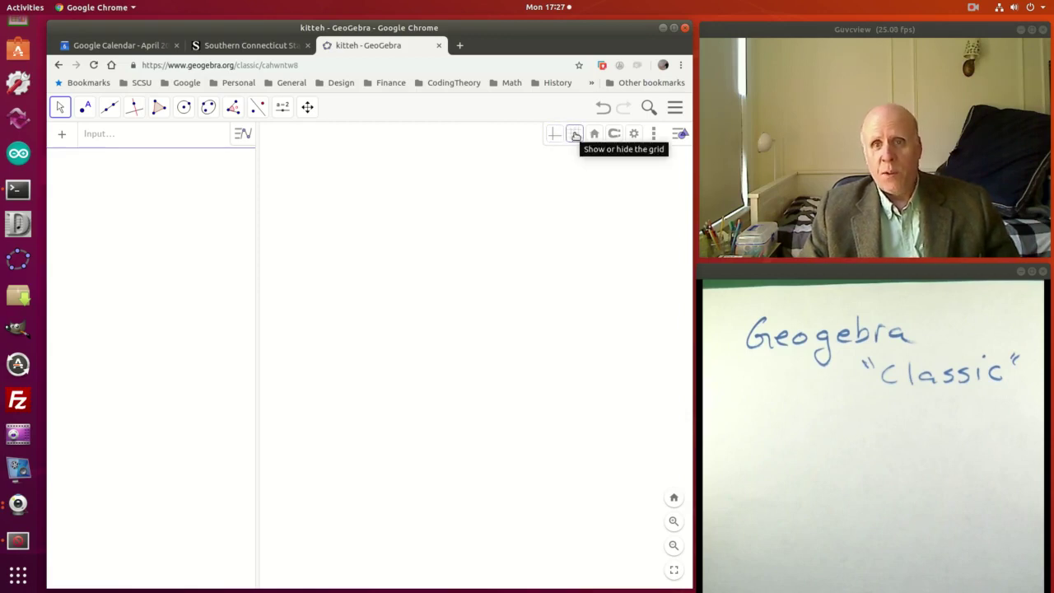
{"action": "left_click", "coordinate": [575, 136]}
{"action": "left_click", "coordinate": [600, 157]}
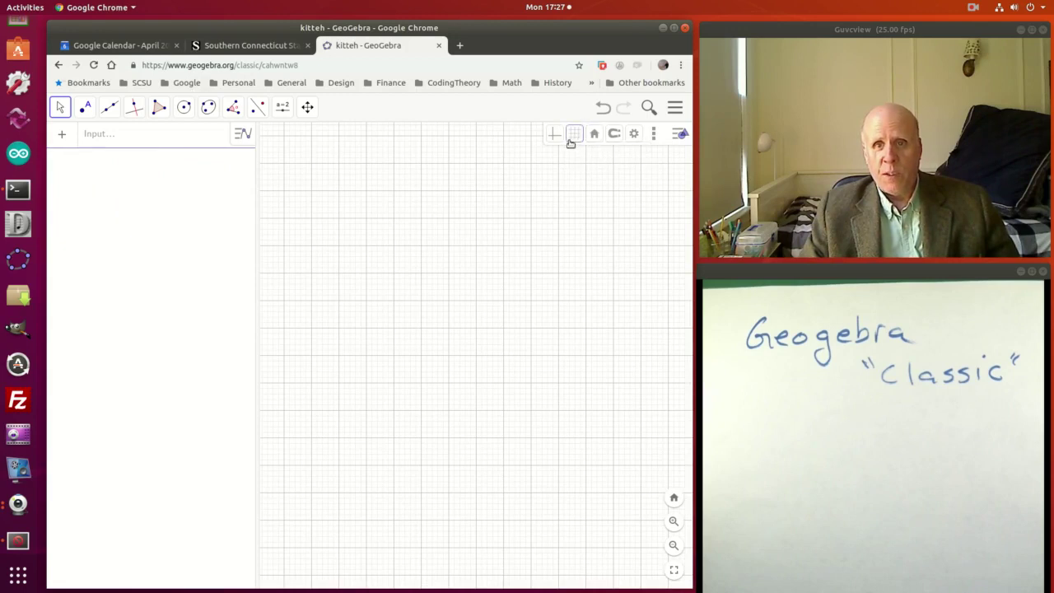
{"action": "left_click", "coordinate": [573, 137]}
{"action": "left_click", "coordinate": [638, 156]}
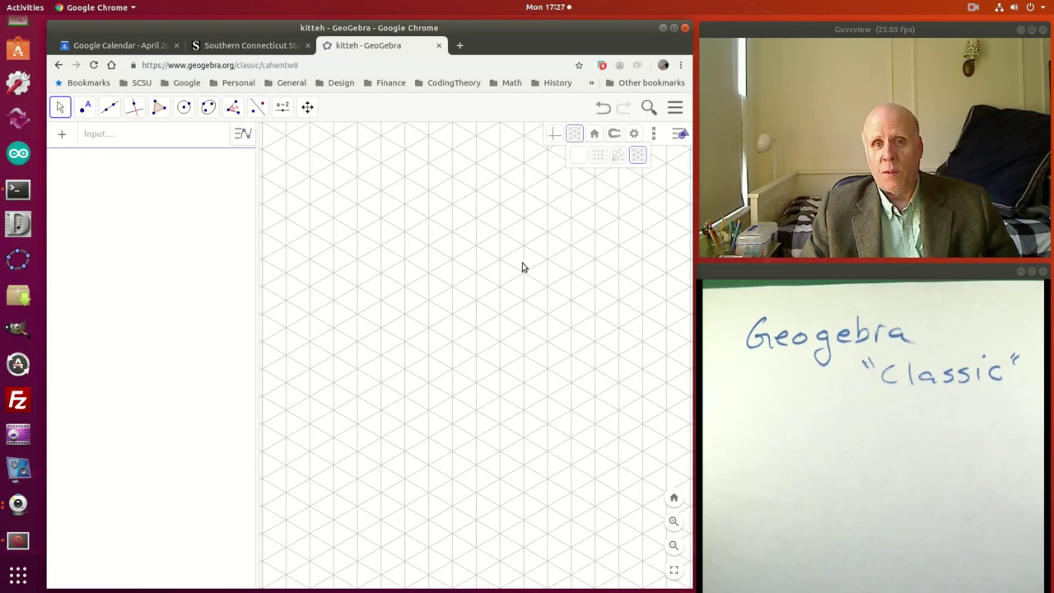
Set point capturing to Snap to Grid.
{"action": "left_click", "coordinate": [616, 135]}
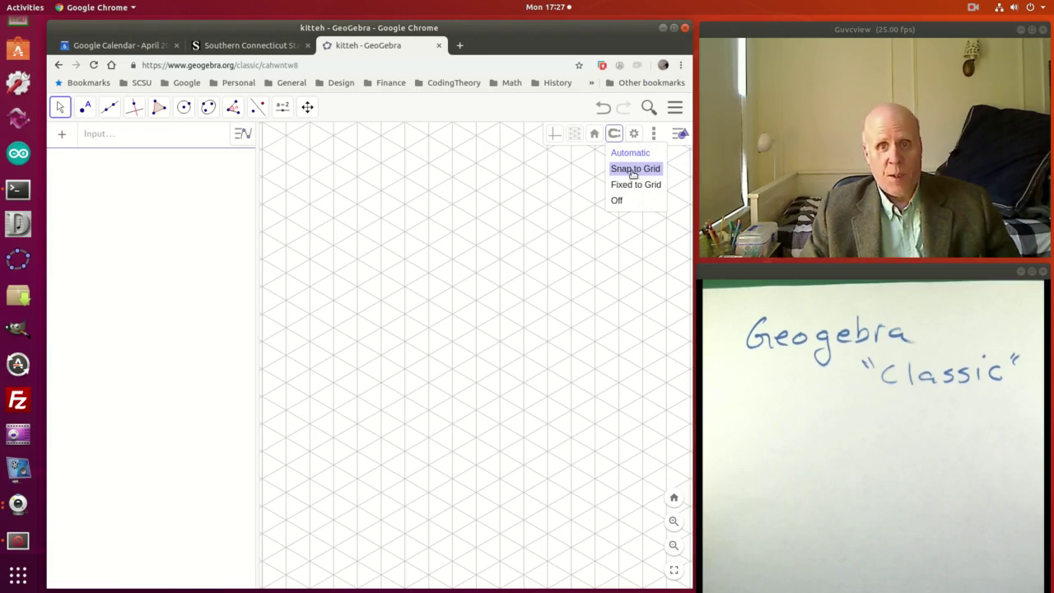
{"action": "left_click", "coordinate": [632, 171]}
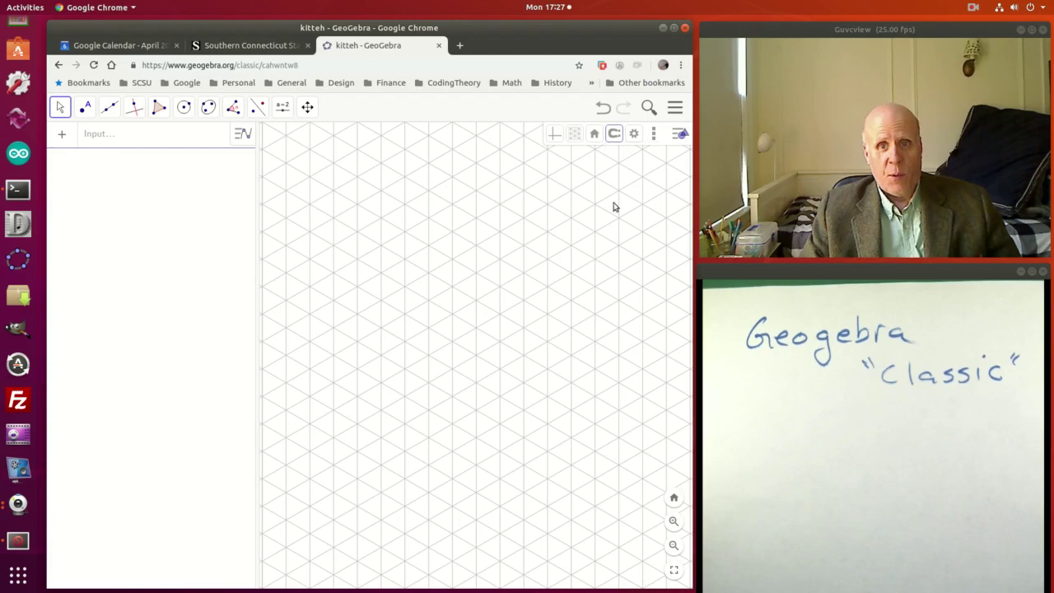
Place six points at about (-1.73, 5), (-1.57, 2.5), (-1.73, 2), (-0.87, 2.5), (0, 2) and (0, 1).
{"action": "left_click", "coordinate": [86, 106]}
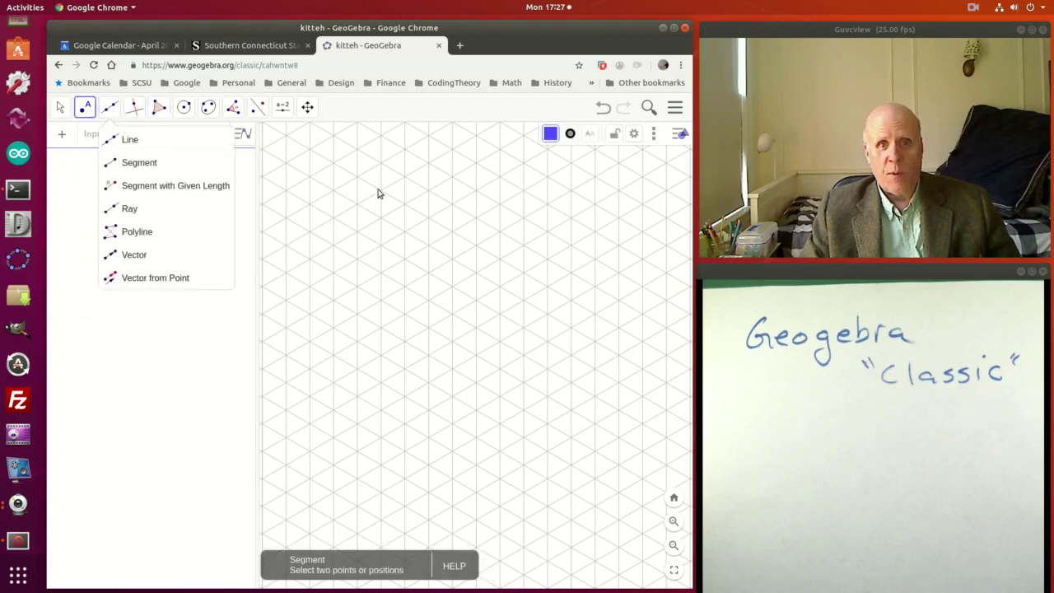
{"action": "left_click", "coordinate": [200, 145]}
{"action": "left_click", "coordinate": [89, 108]}
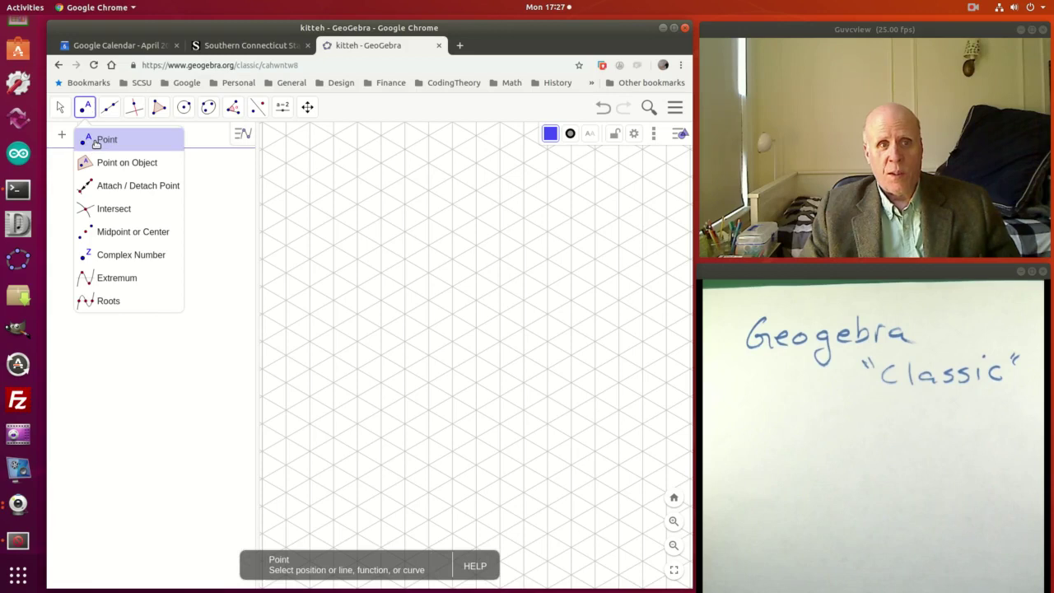
{"action": "left_click", "coordinate": [97, 143]}
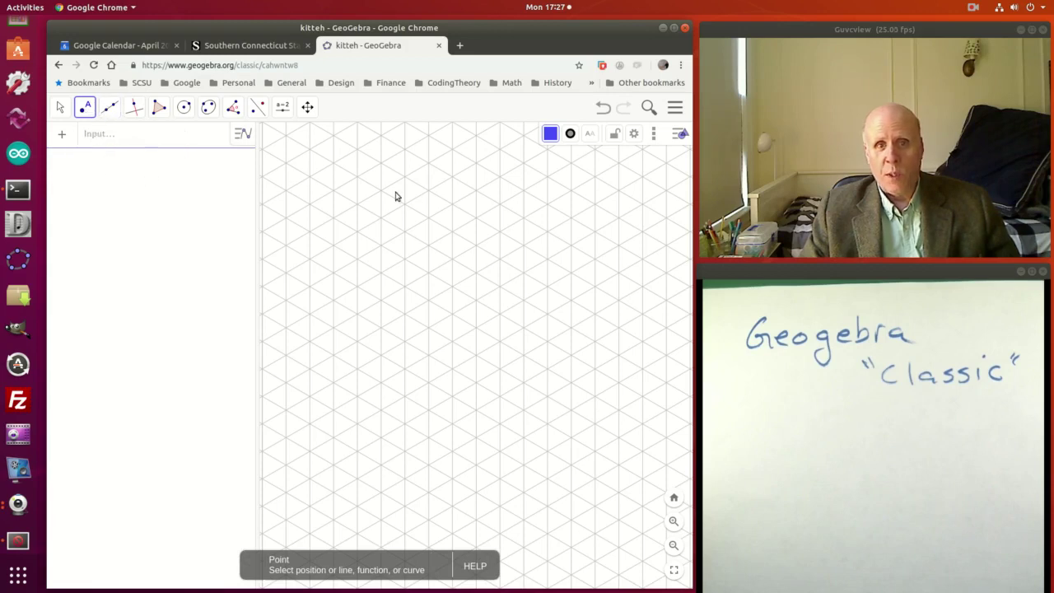
{"action": "left_click", "coordinate": [428, 218]}
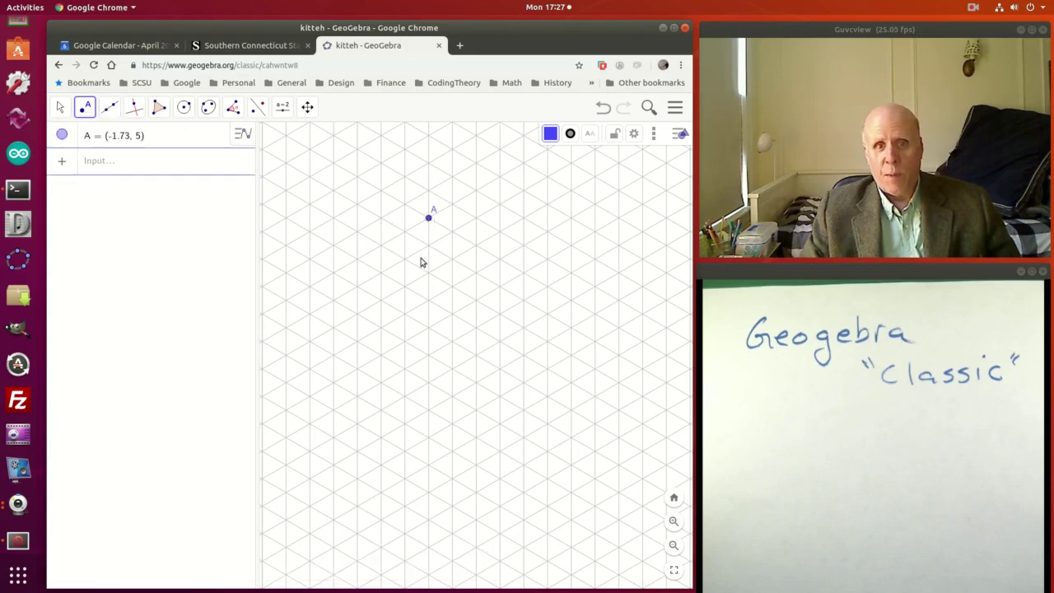
{"action": "left_click", "coordinate": [433, 286]}
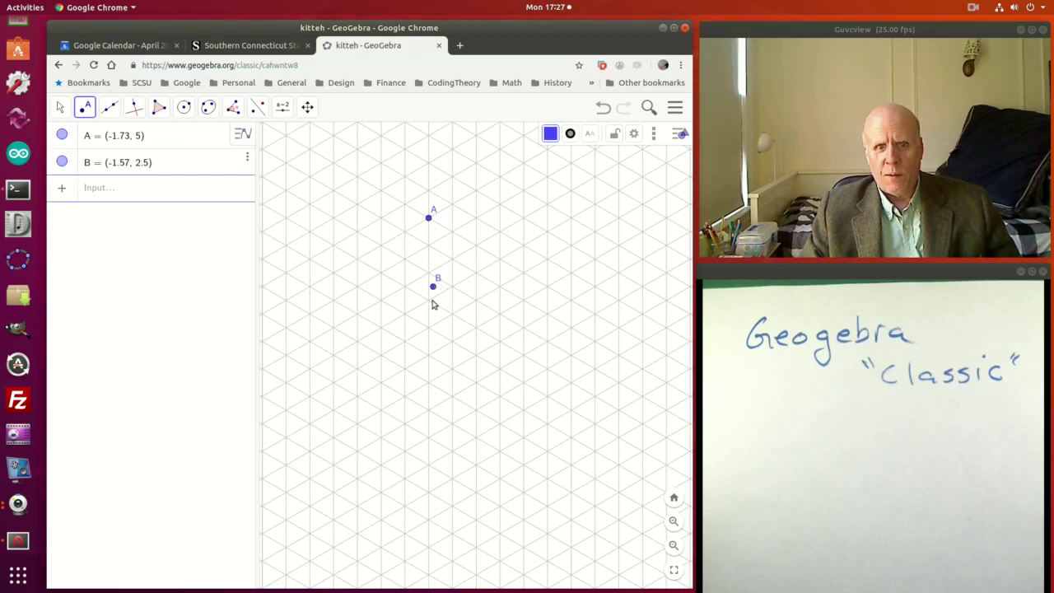
{"action": "left_click", "coordinate": [428, 300]}
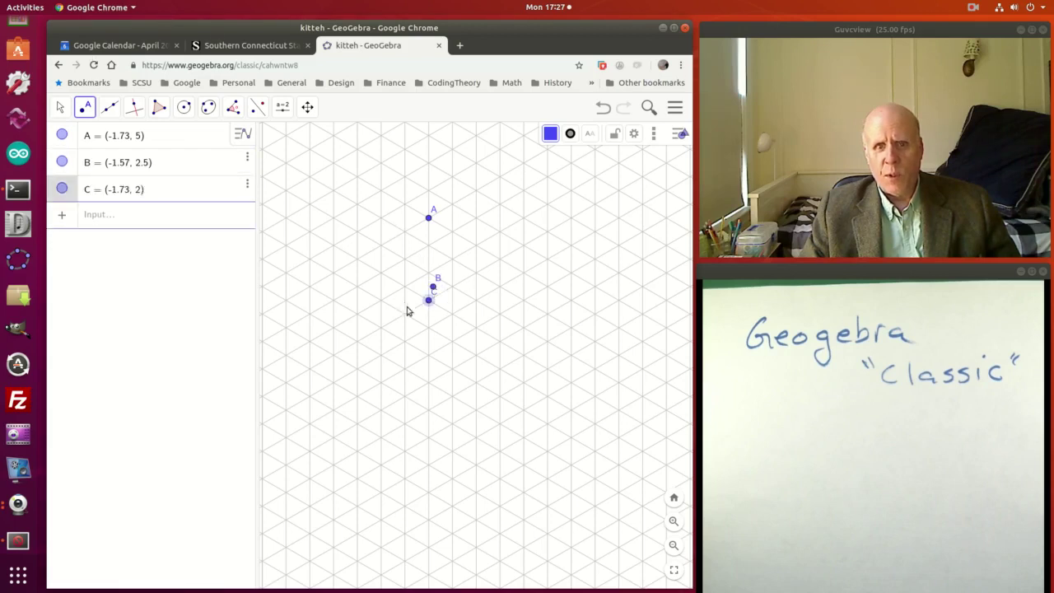
{"action": "left_click", "coordinate": [453, 286]}
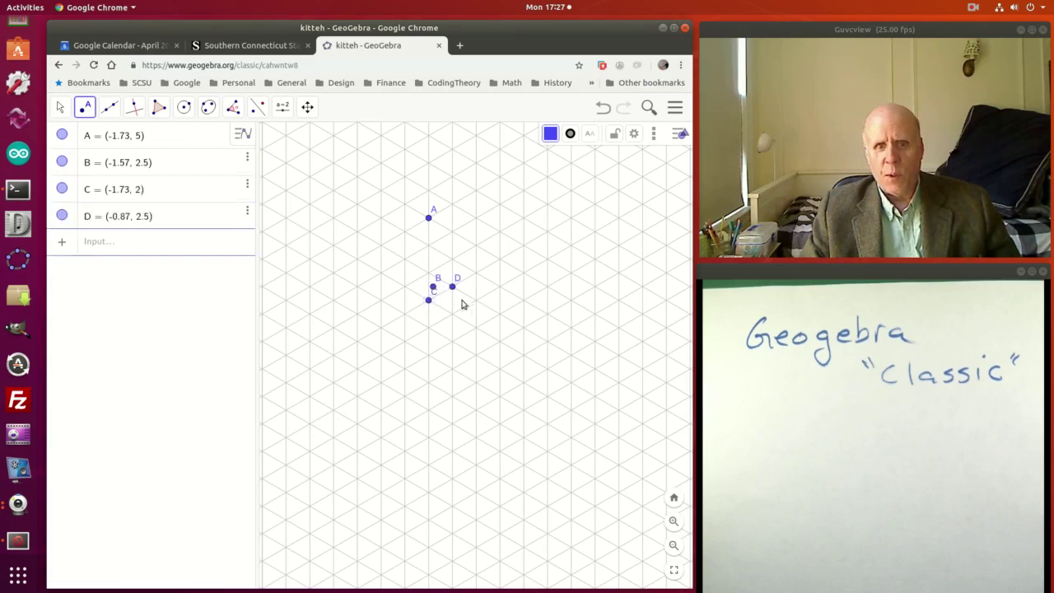
{"action": "left_click", "coordinate": [474, 301]}
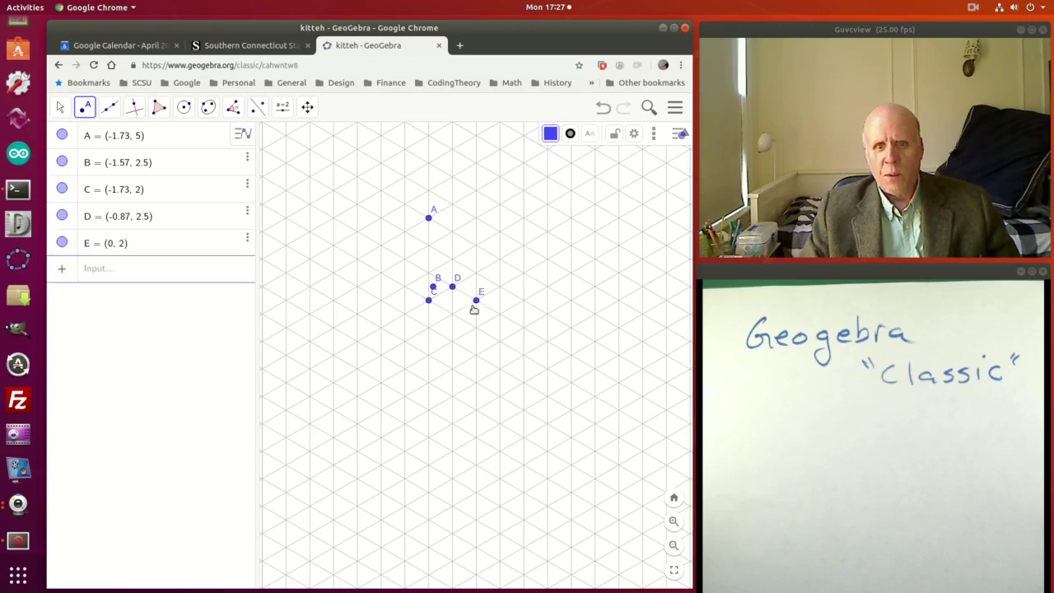
{"action": "left_click", "coordinate": [476, 328]}
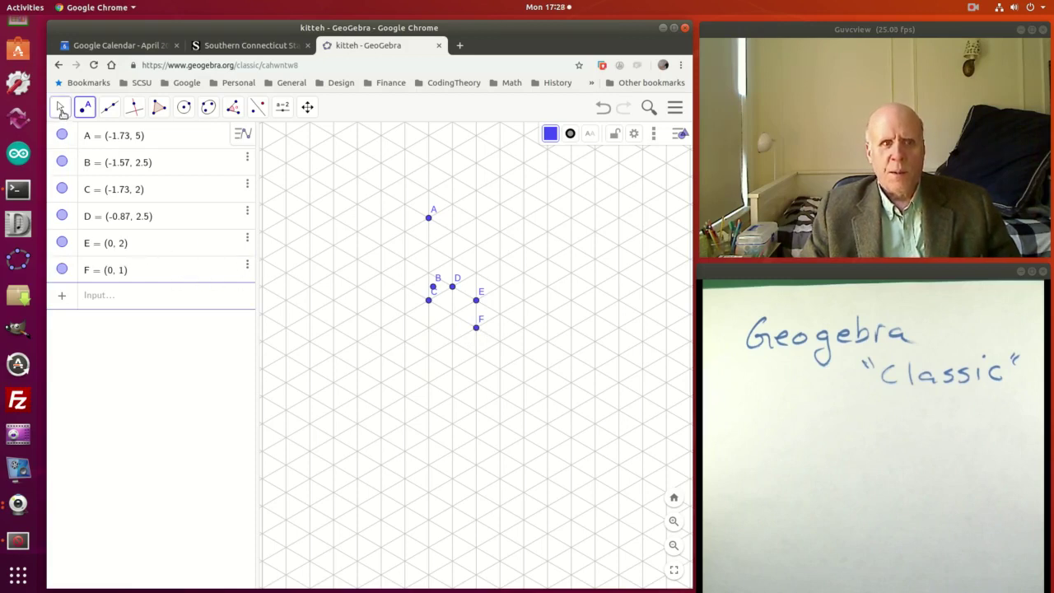
Delete all six points, A through F, from the construction.
{"action": "left_click", "coordinate": [59, 107]}
{"action": "left_click", "coordinate": [428, 221]}
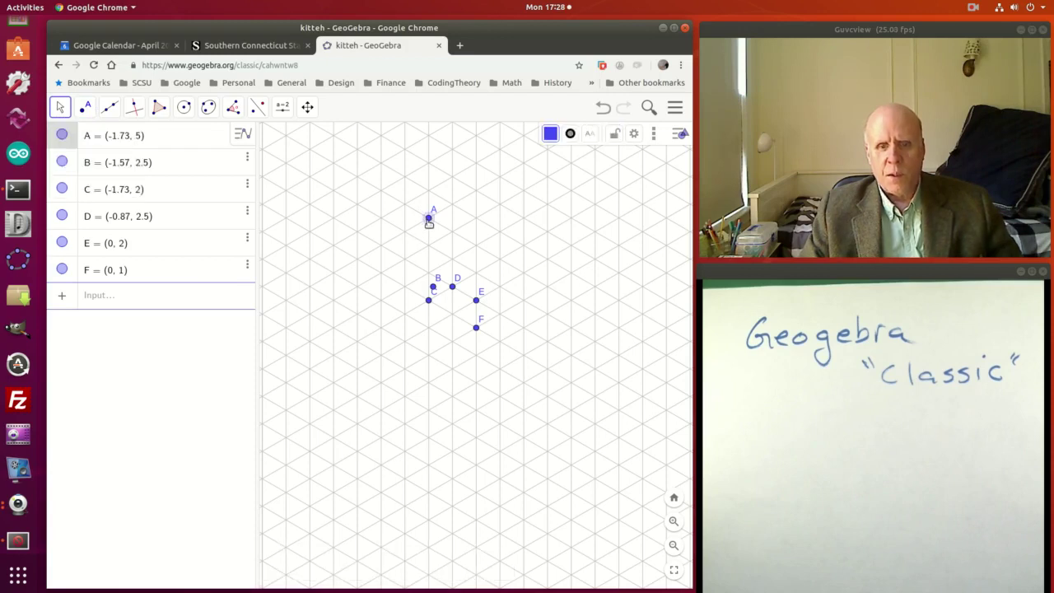
{"action": "key", "text": "Delete"}
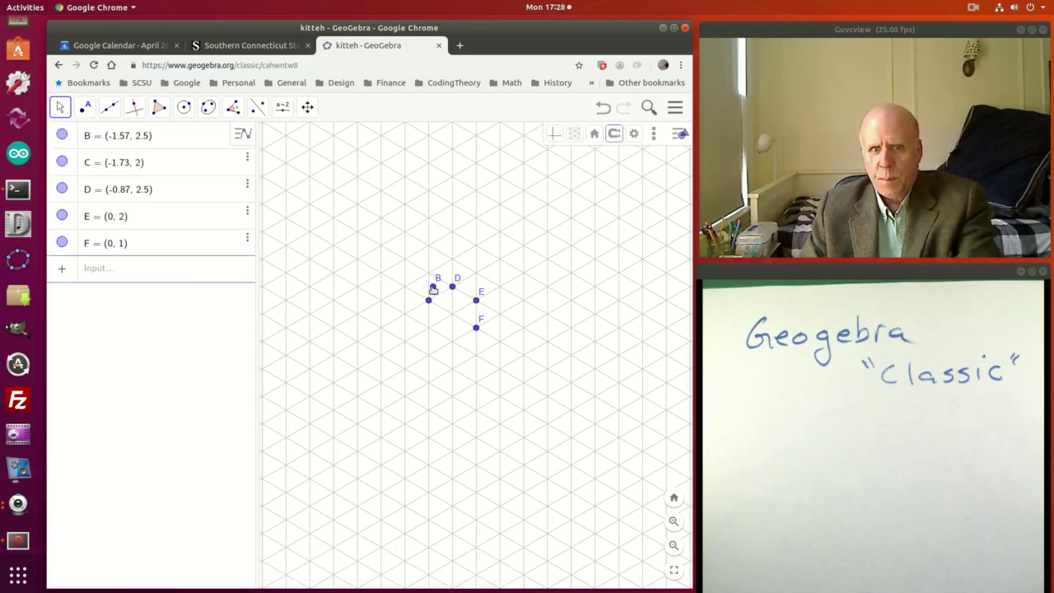
{"action": "left_click", "coordinate": [428, 300]}
{"action": "key", "text": "Delete"}
{"action": "left_click", "coordinate": [434, 287]}
{"action": "key", "text": "Delete"}
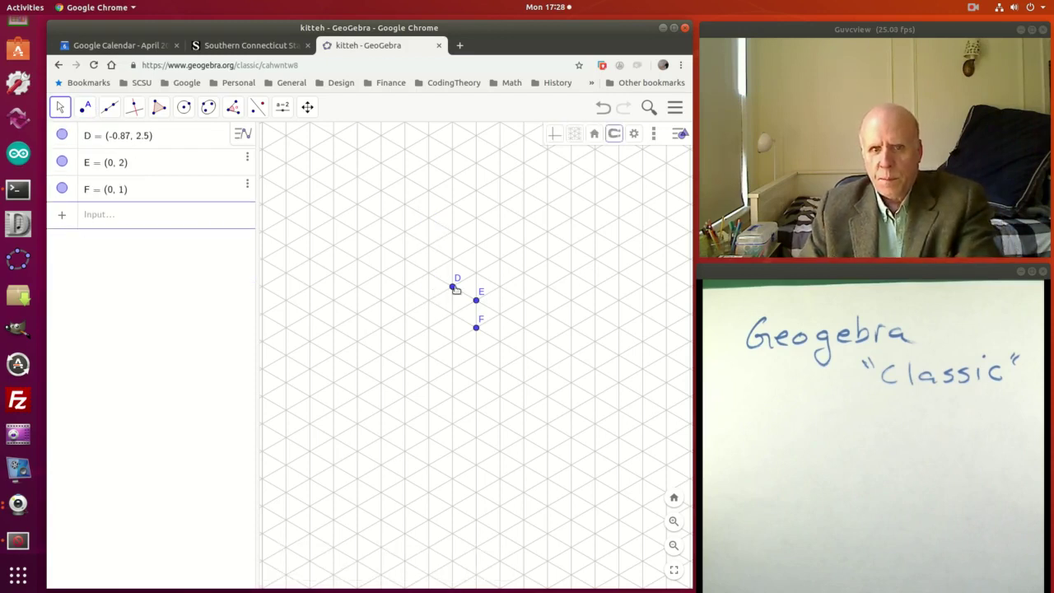
{"action": "left_click", "coordinate": [455, 289]}
{"action": "key", "text": "Delete"}
{"action": "left_click", "coordinate": [476, 302]}
{"action": "key", "text": "Delete"}
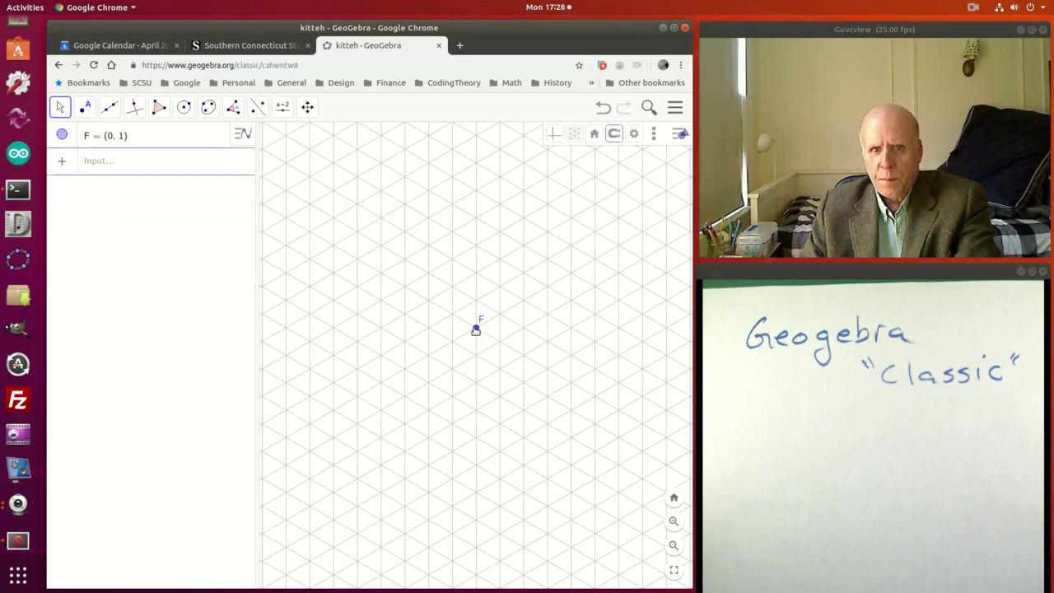
{"action": "left_click", "coordinate": [476, 329]}
{"action": "key", "text": "Delete"}
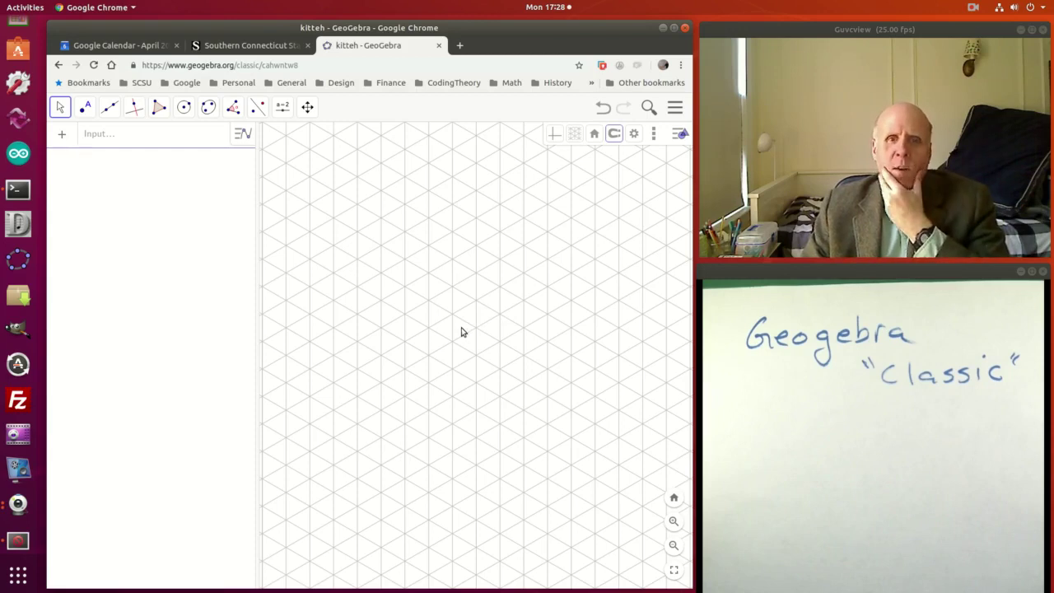
Switch the graphics view from the isometric grid to the Cartesian grid with minor gridlines, and remove the grid entirely.
{"action": "left_click", "coordinate": [575, 135]}
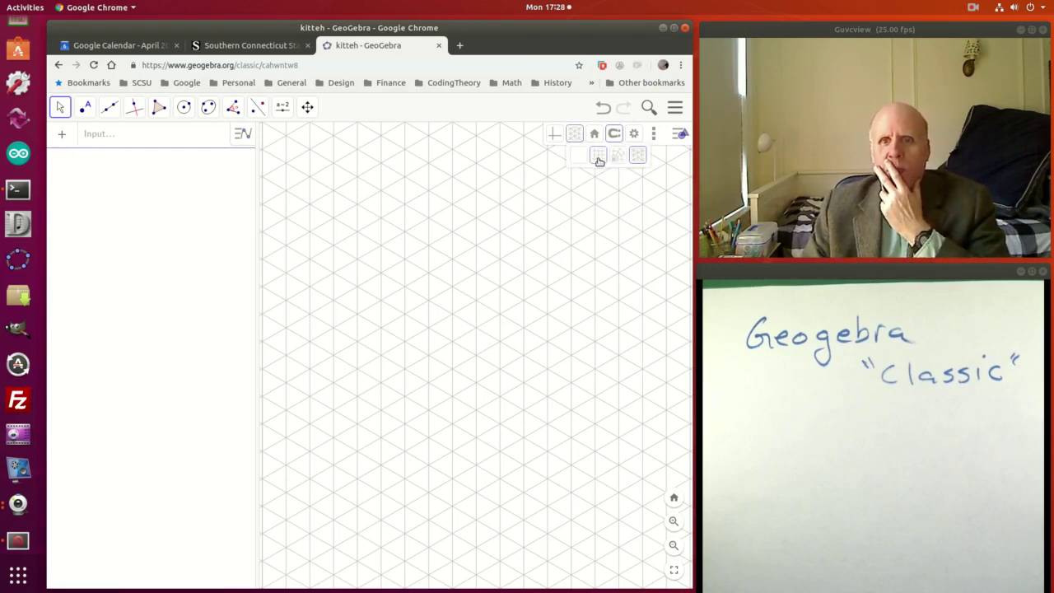
{"action": "left_click", "coordinate": [599, 156]}
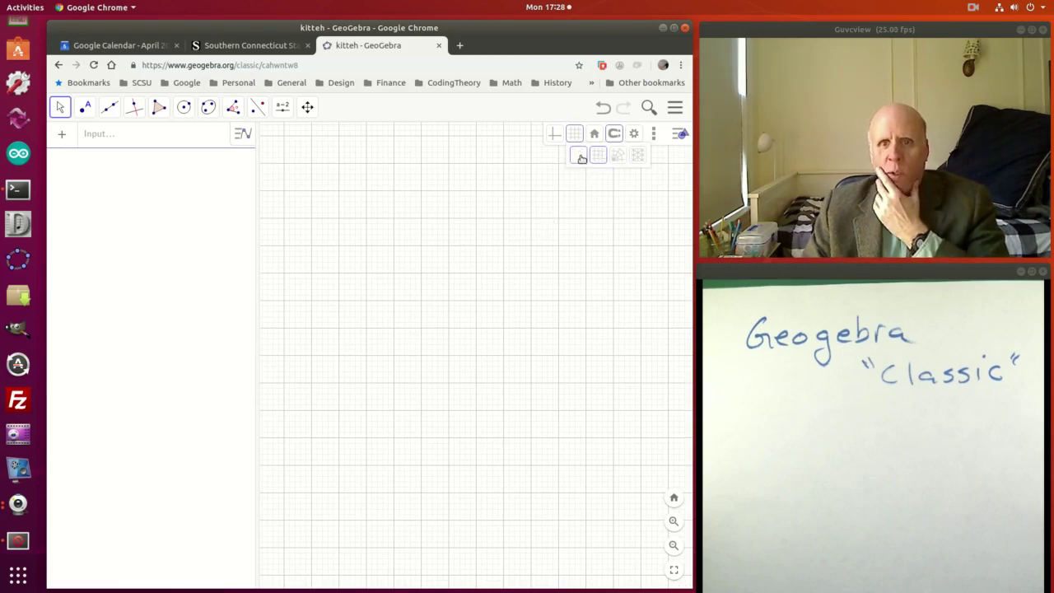
{"action": "left_click", "coordinate": [579, 156]}
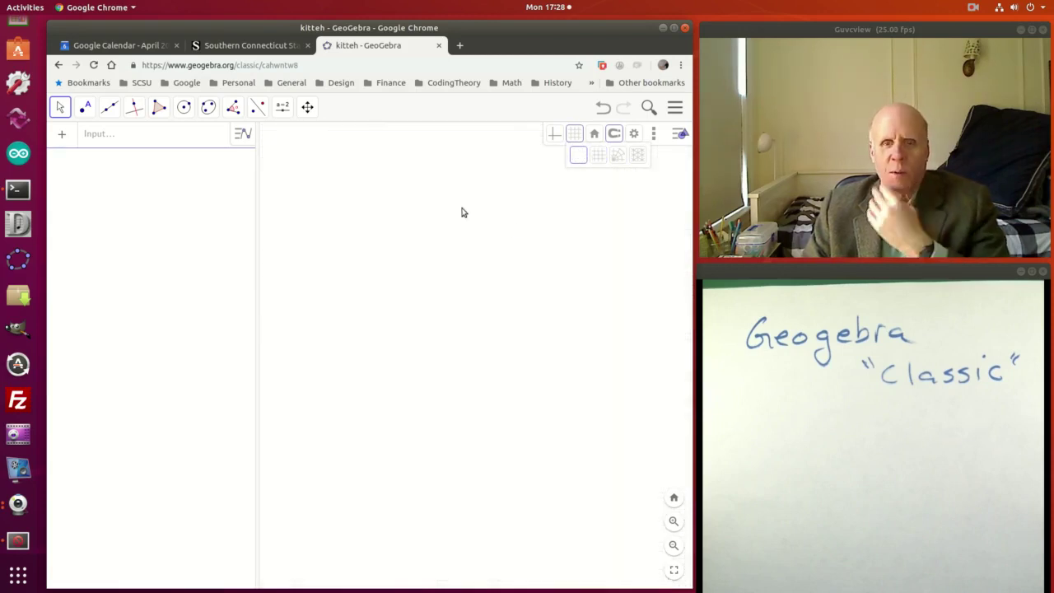
Place a point at about (-1.57, 4.26) and construct a 4-vertex regular polygon from it to a second point at about (-1.53, -0.04).
{"action": "left_click", "coordinate": [84, 108]}
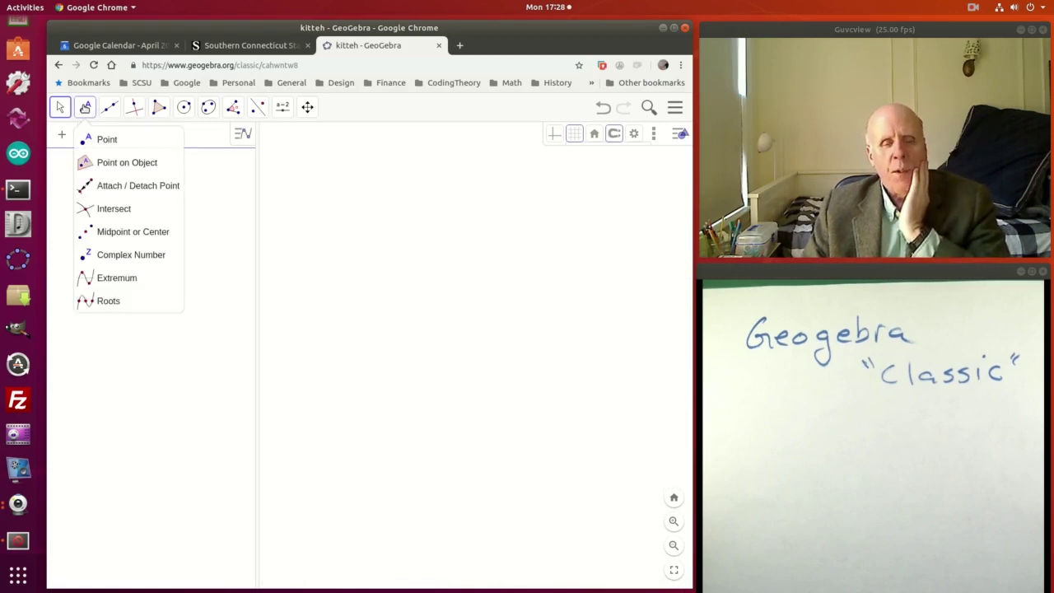
{"action": "left_click", "coordinate": [434, 238]}
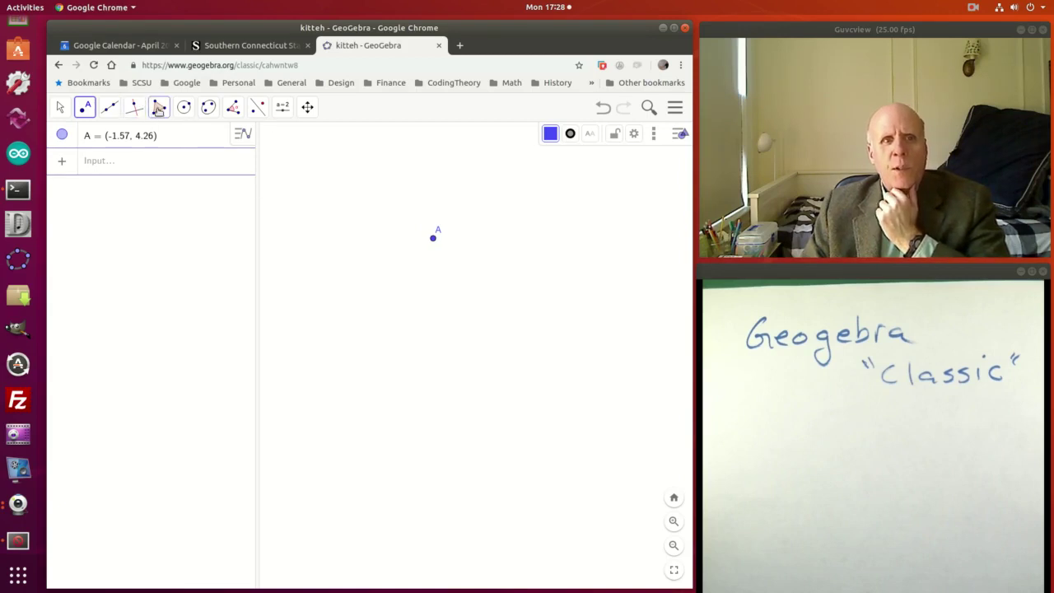
{"action": "left_click", "coordinate": [160, 108]}
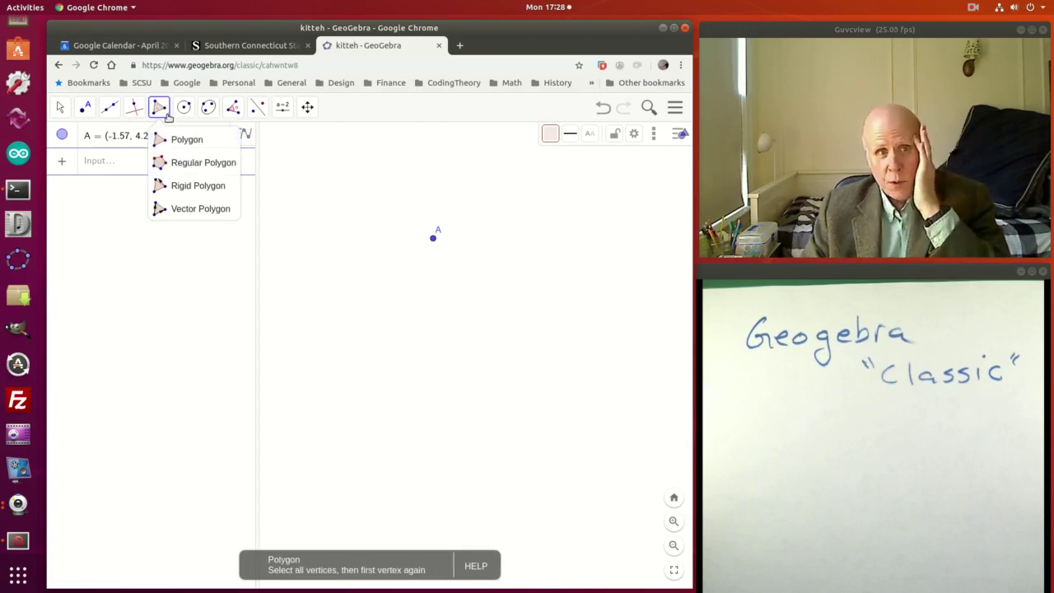
{"action": "left_click", "coordinate": [202, 165]}
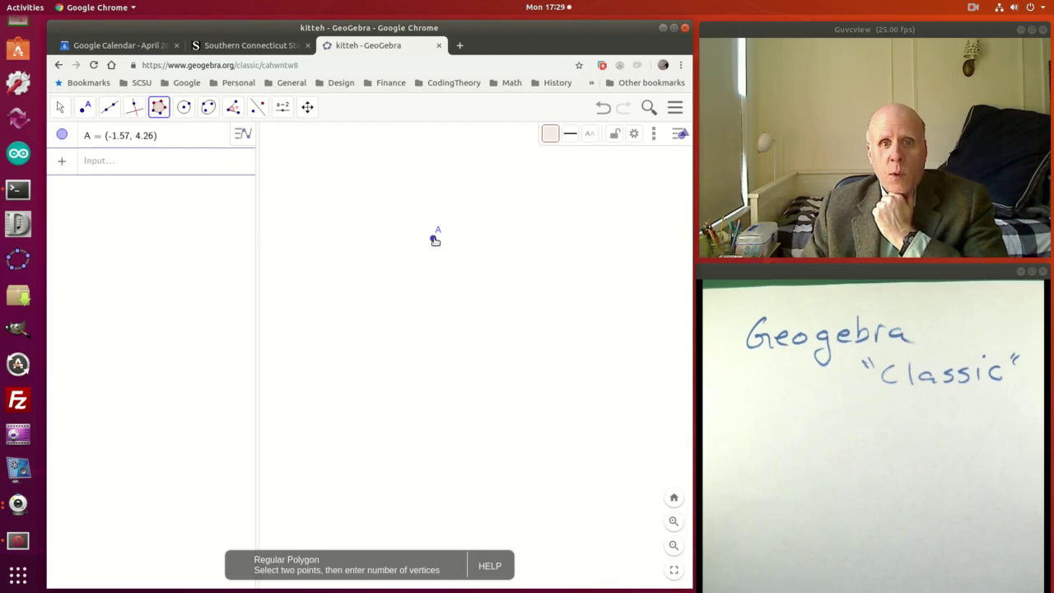
{"action": "left_click", "coordinate": [434, 238]}
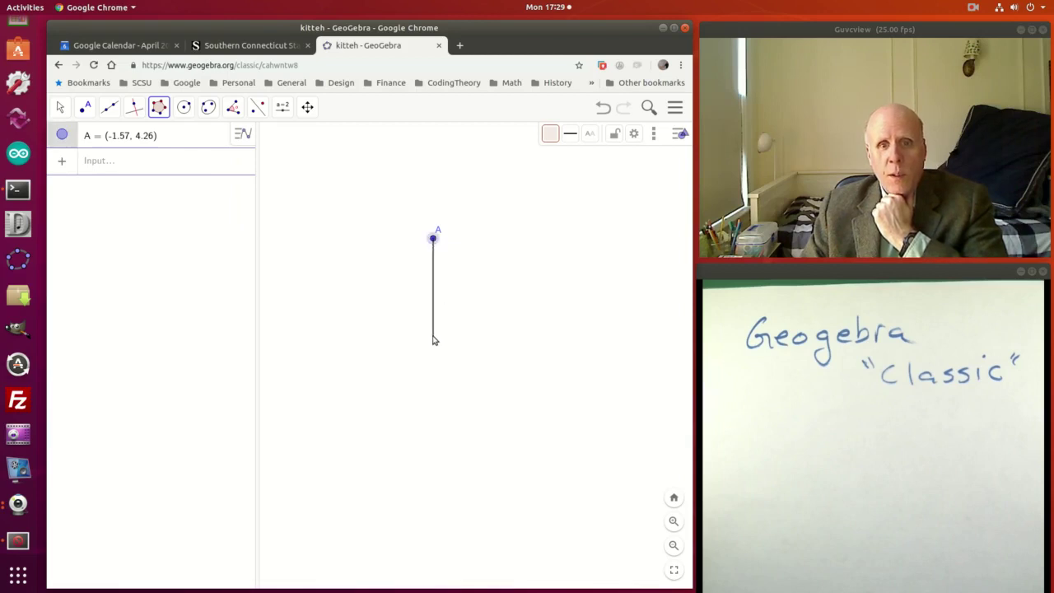
{"action": "left_click", "coordinate": [436, 360]}
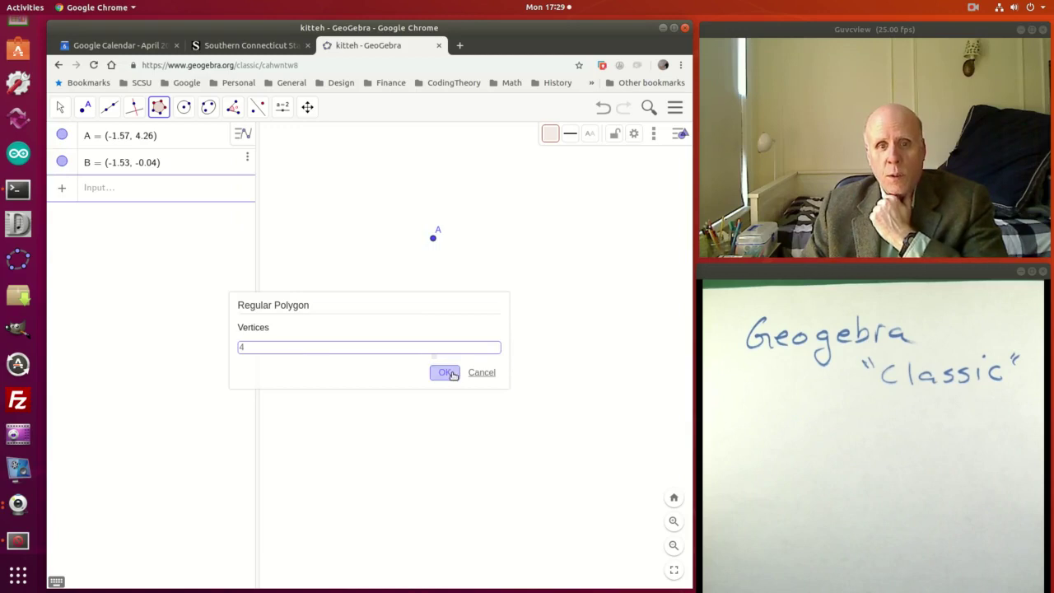
{"action": "left_click", "coordinate": [444, 373]}
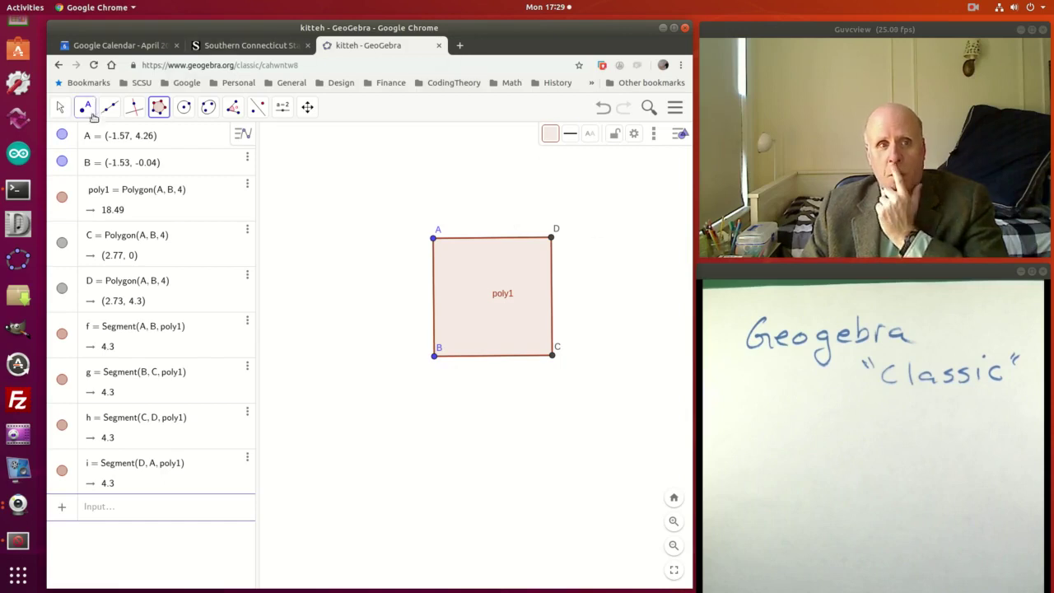
Reshape the square by moving B to about (-3.31, -0.62) and A to about (-4.55, 4.58), also trying to move D and C.
{"action": "left_click", "coordinate": [62, 108]}
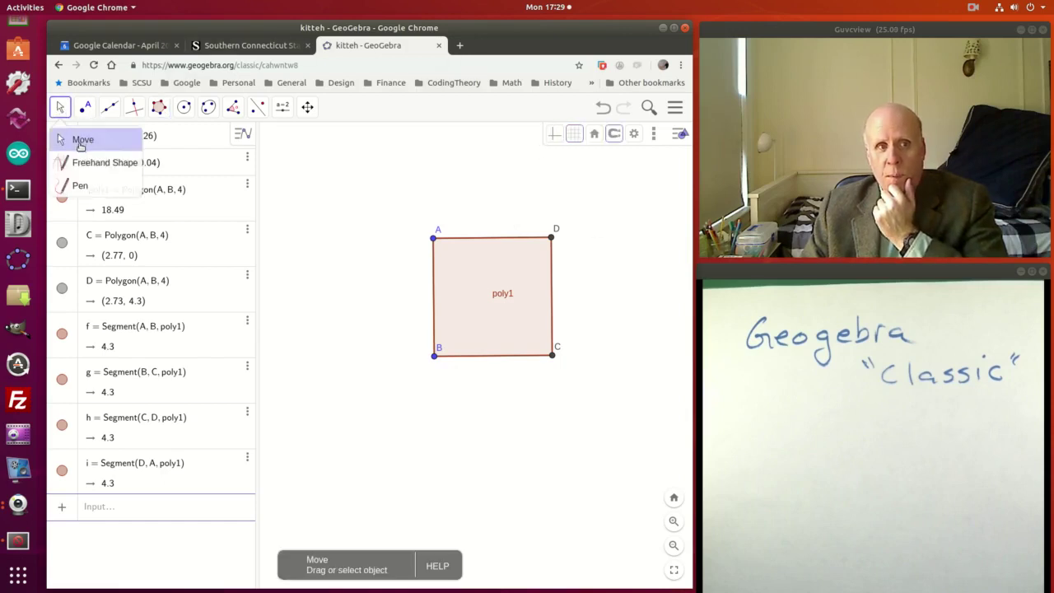
{"action": "left_click", "coordinate": [81, 141]}
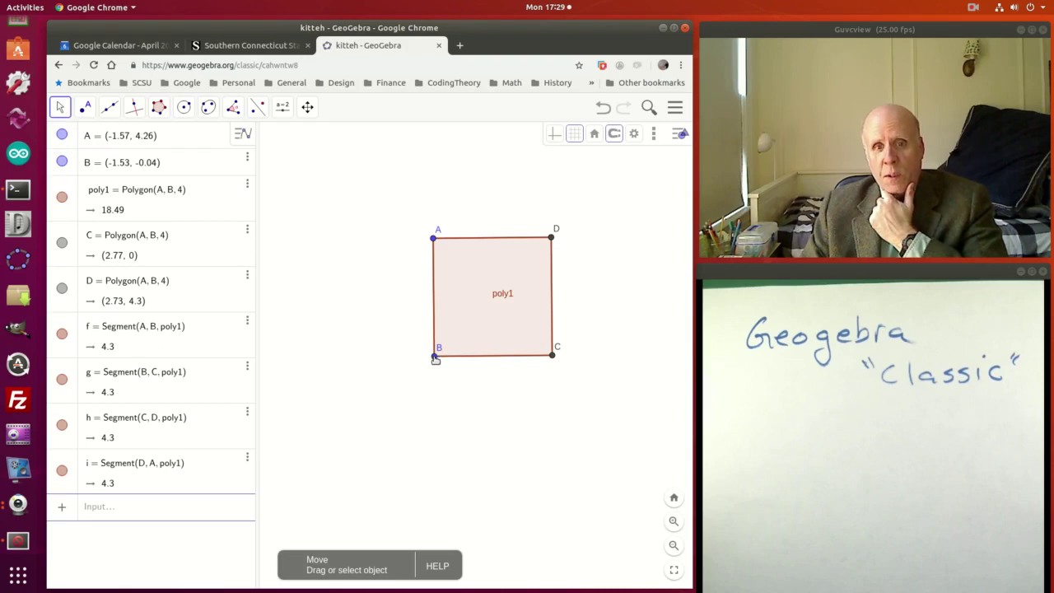
{"action": "left_click_drag", "start_coordinate": [434, 357], "coordinate": [381, 373]}
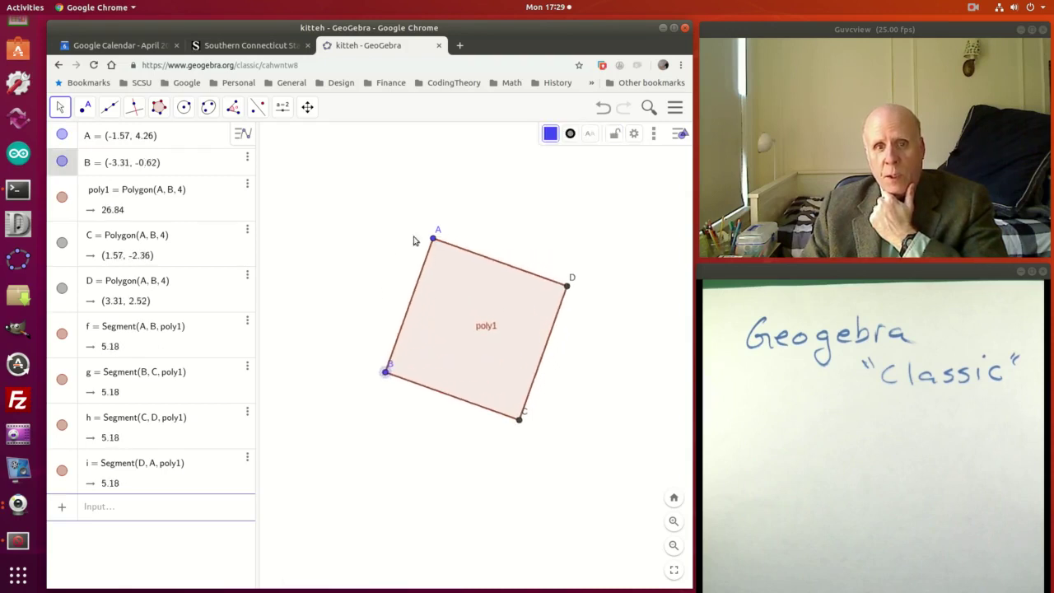
{"action": "left_click_drag", "start_coordinate": [435, 239], "coordinate": [342, 277]}
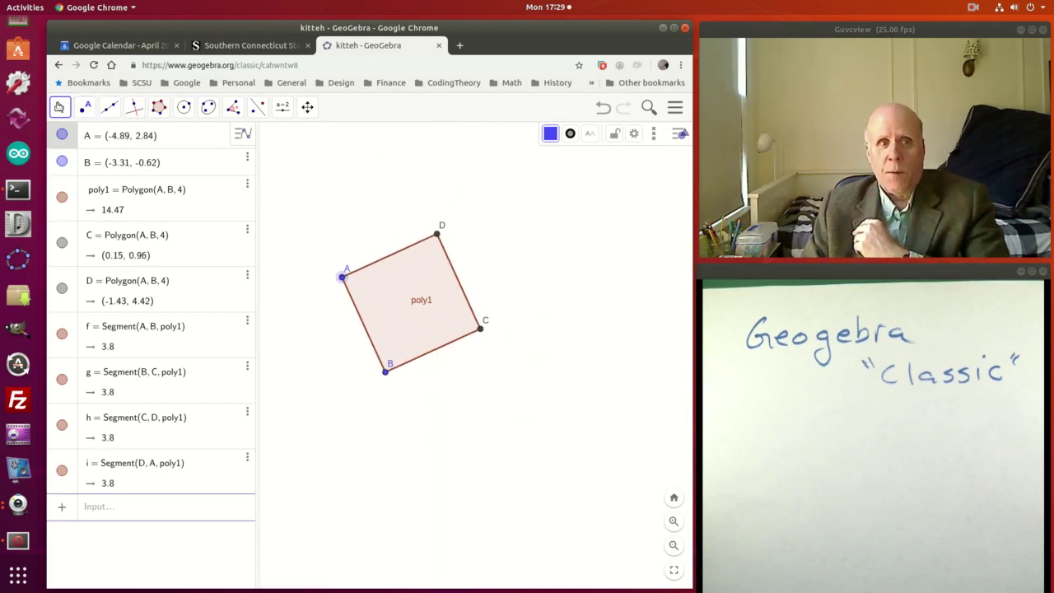
{"action": "left_click", "coordinate": [437, 236]}
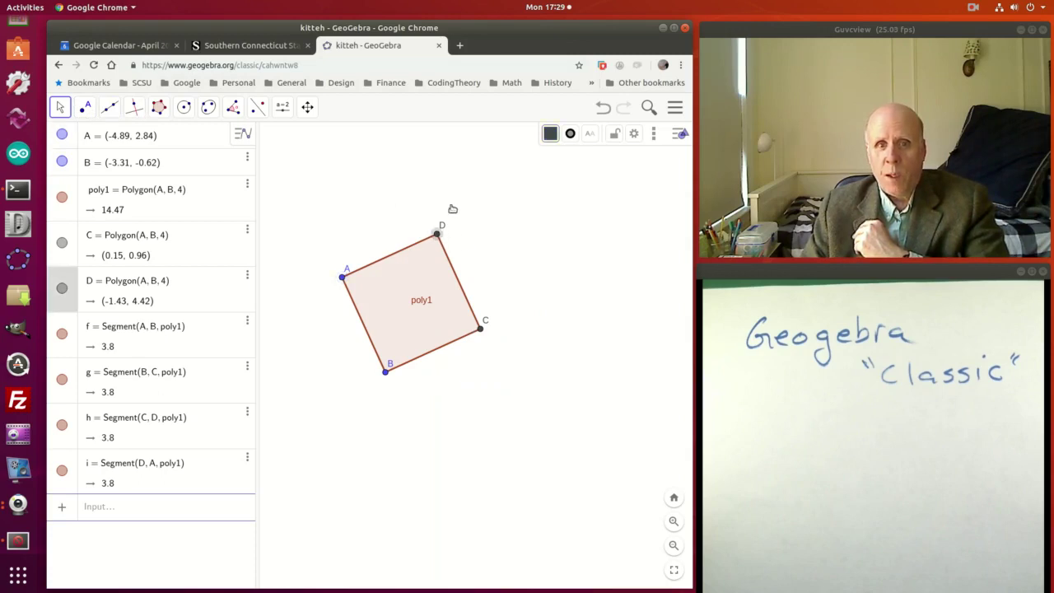
{"action": "left_click", "coordinate": [480, 331]}
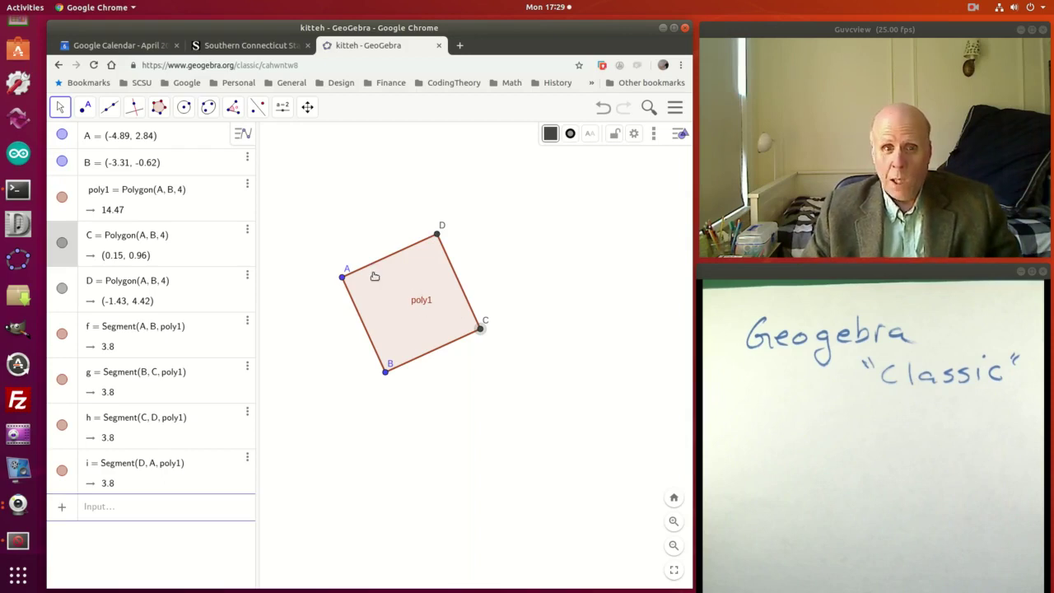
{"action": "left_click_drag", "start_coordinate": [353, 241], "coordinate": [352, 229]}
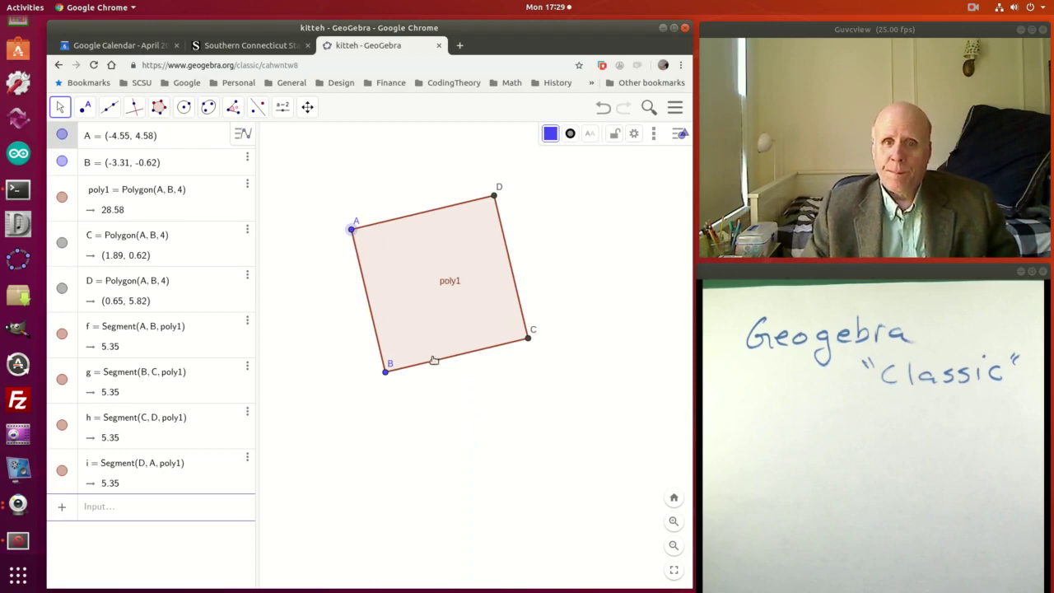
{"action": "left_click", "coordinate": [282, 108]}
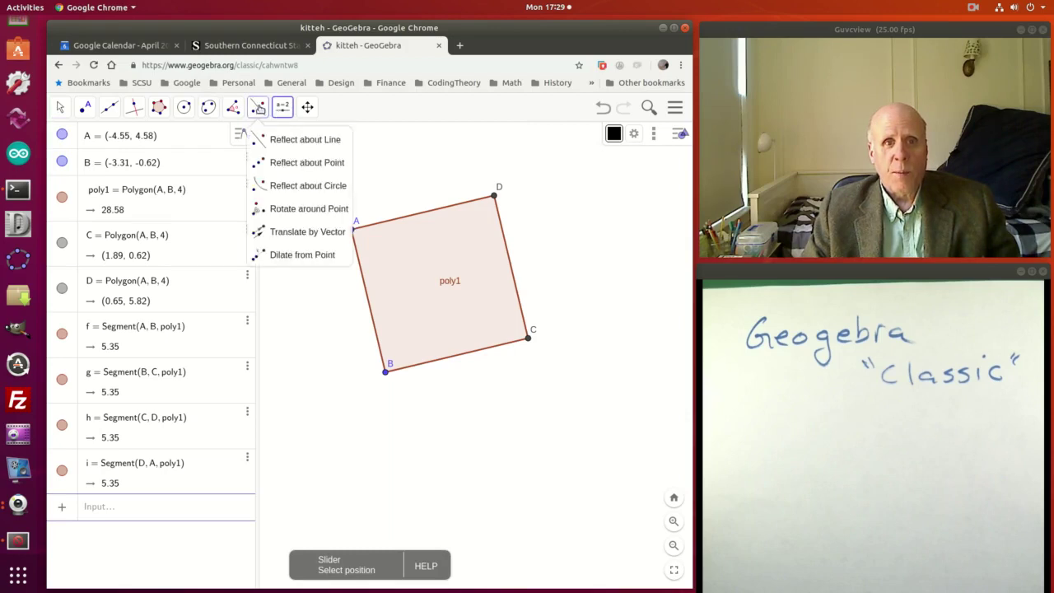
{"action": "left_click", "coordinate": [258, 109]}
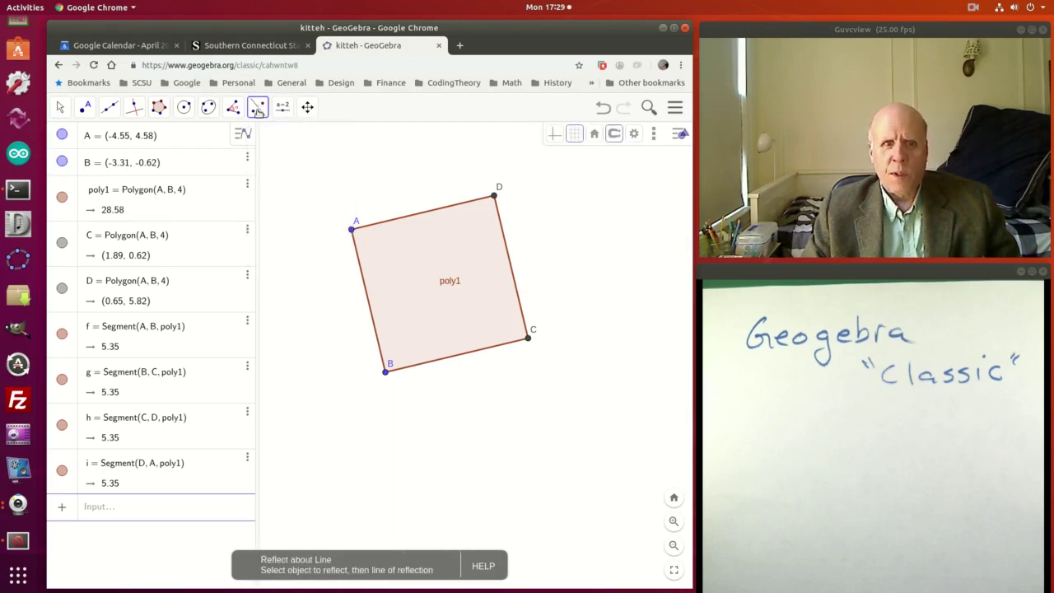
{"action": "left_click", "coordinate": [257, 110]}
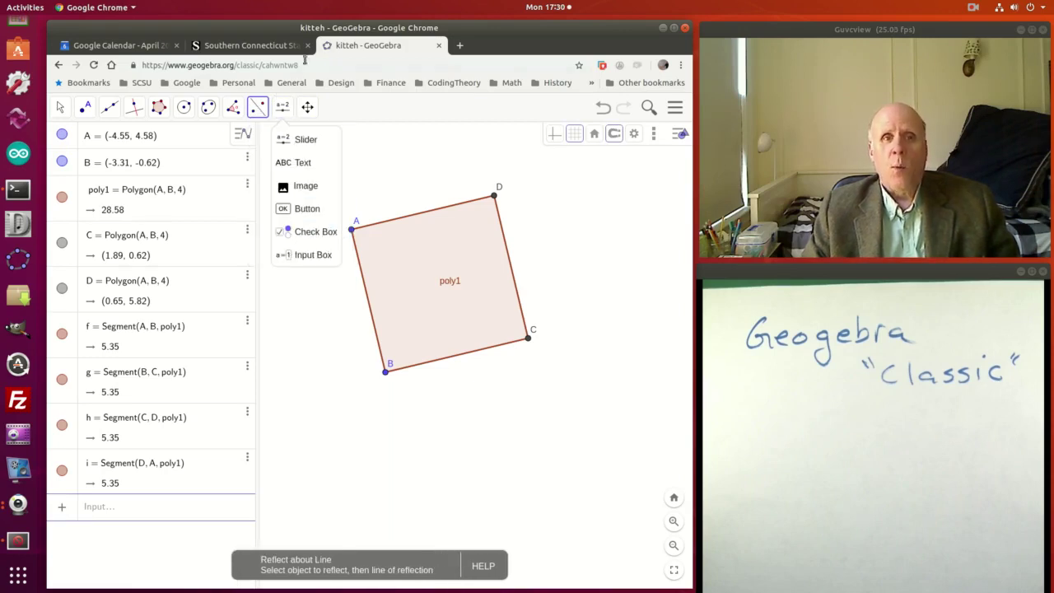
{"action": "mouse_move", "coordinate": [224, 107]}
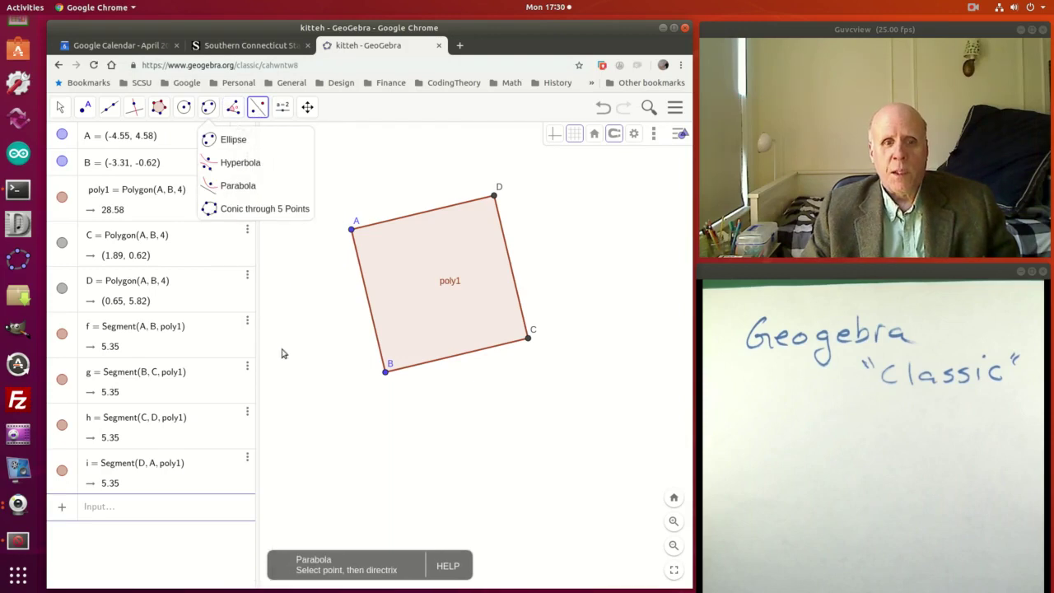
Create vectors along the square's four sides: from A to D, A to B, C to D and C to B.
{"action": "mouse_move", "coordinate": [114, 107]}
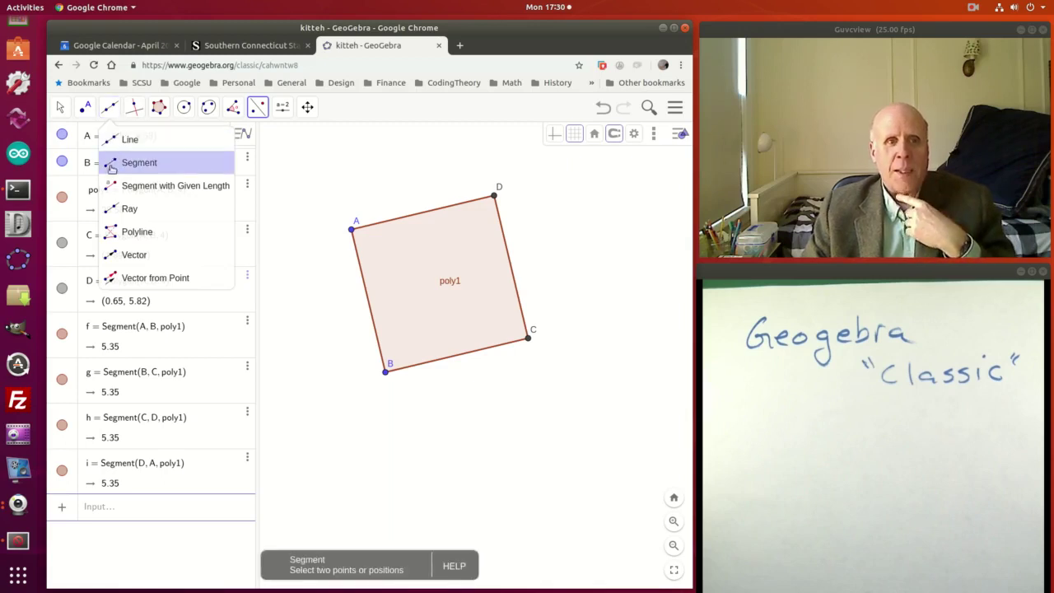
{"action": "left_click", "coordinate": [113, 255]}
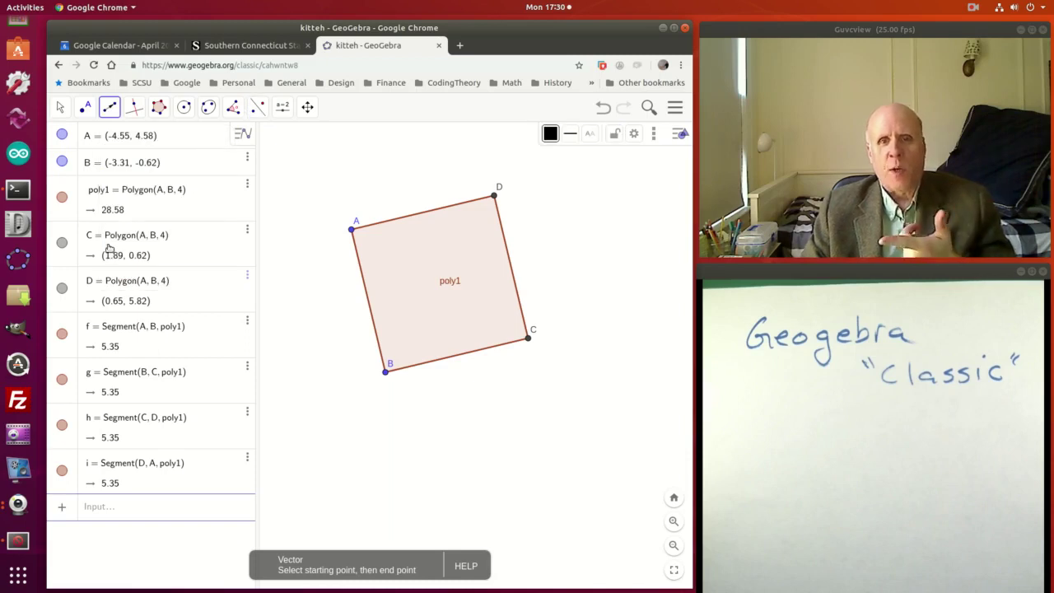
{"action": "left_click", "coordinate": [352, 229]}
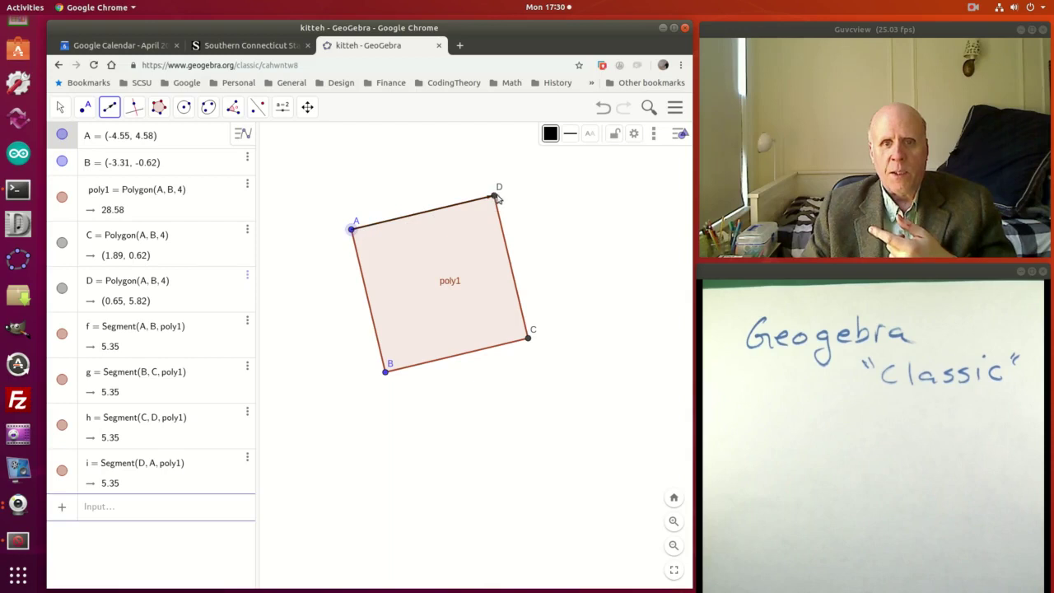
{"action": "left_click", "coordinate": [495, 197]}
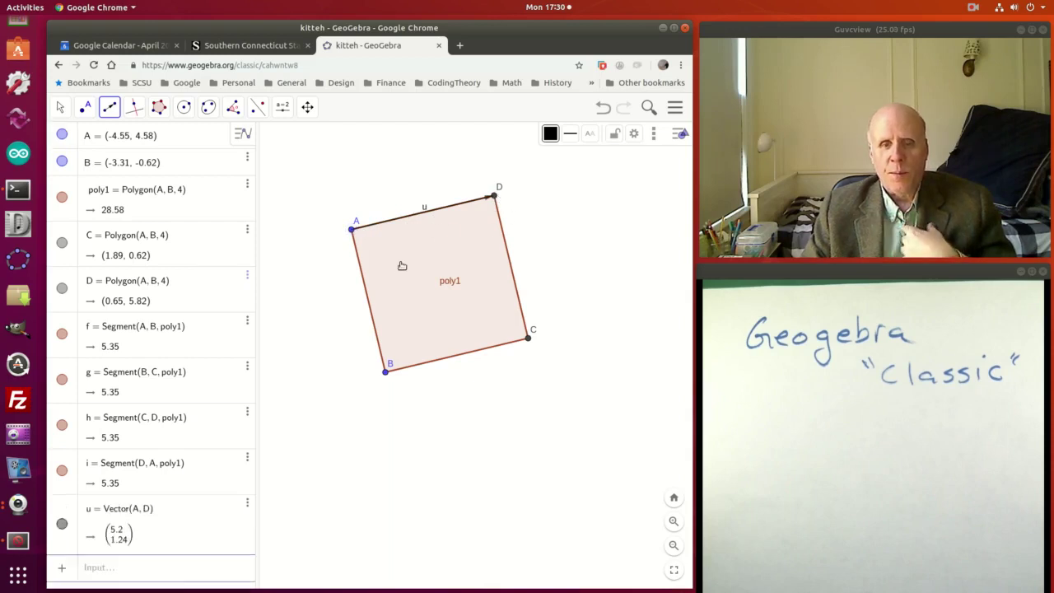
{"action": "left_click", "coordinate": [352, 231]}
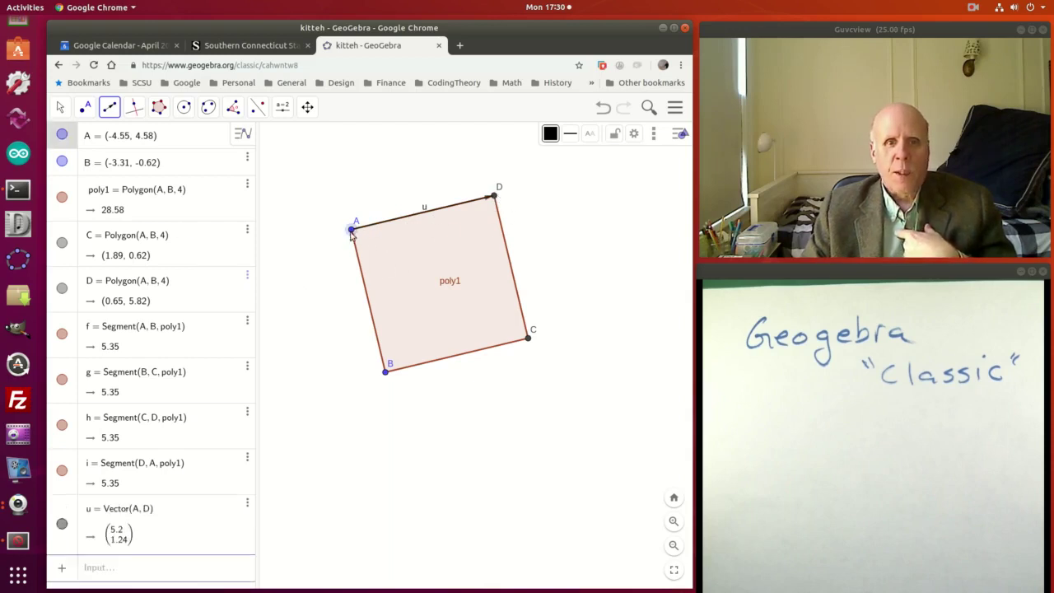
{"action": "left_click", "coordinate": [386, 372]}
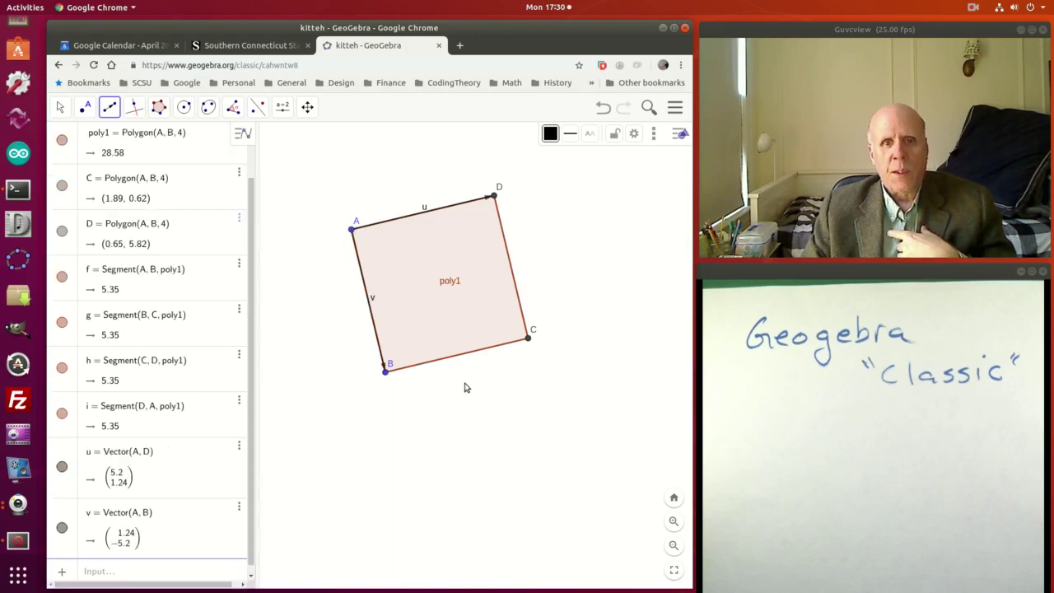
{"action": "left_click", "coordinate": [529, 340]}
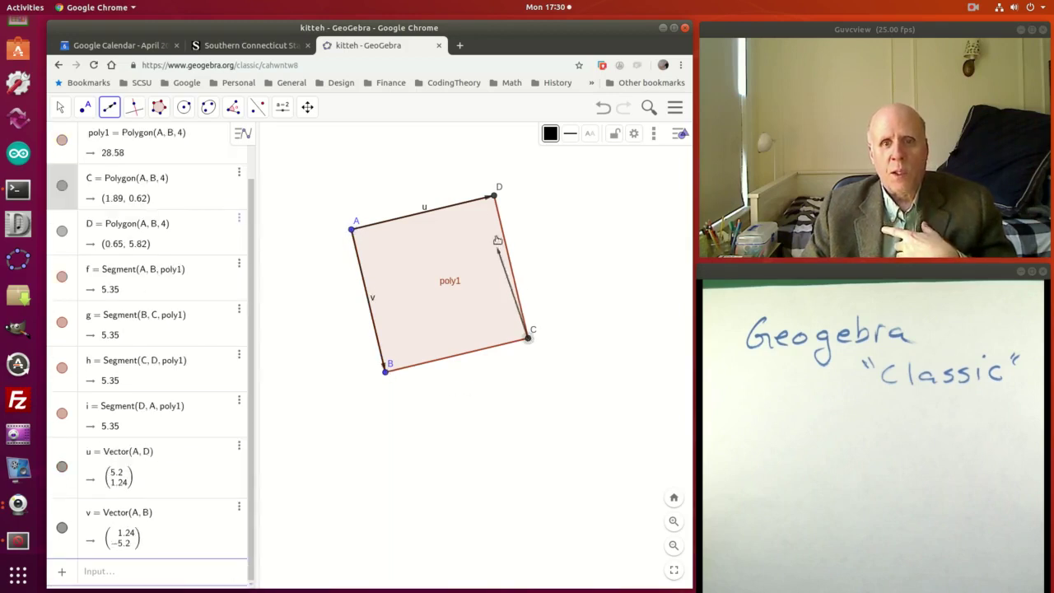
{"action": "left_click", "coordinate": [494, 198]}
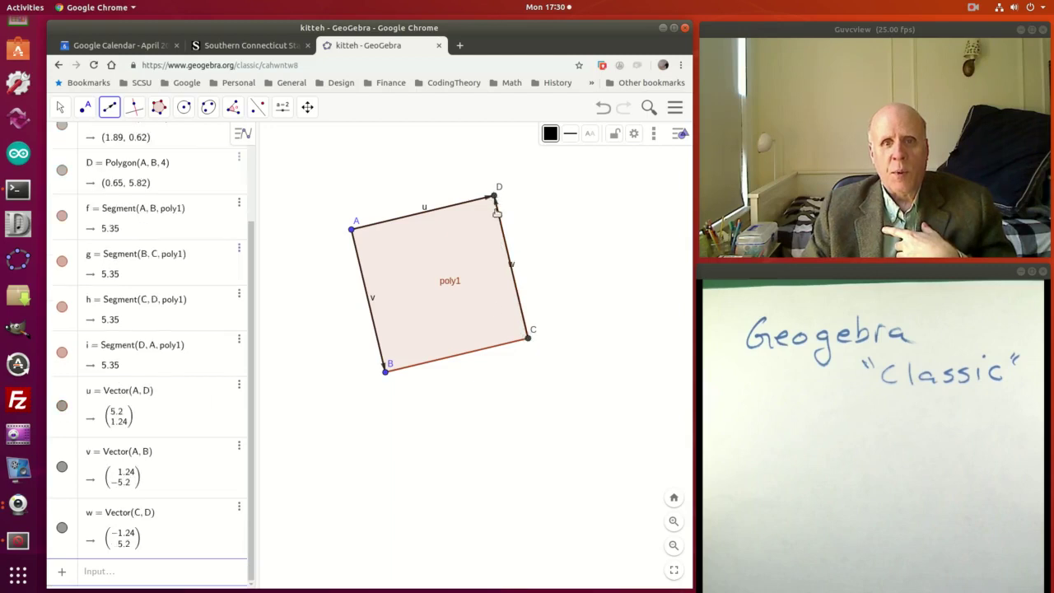
{"action": "left_click", "coordinate": [529, 339]}
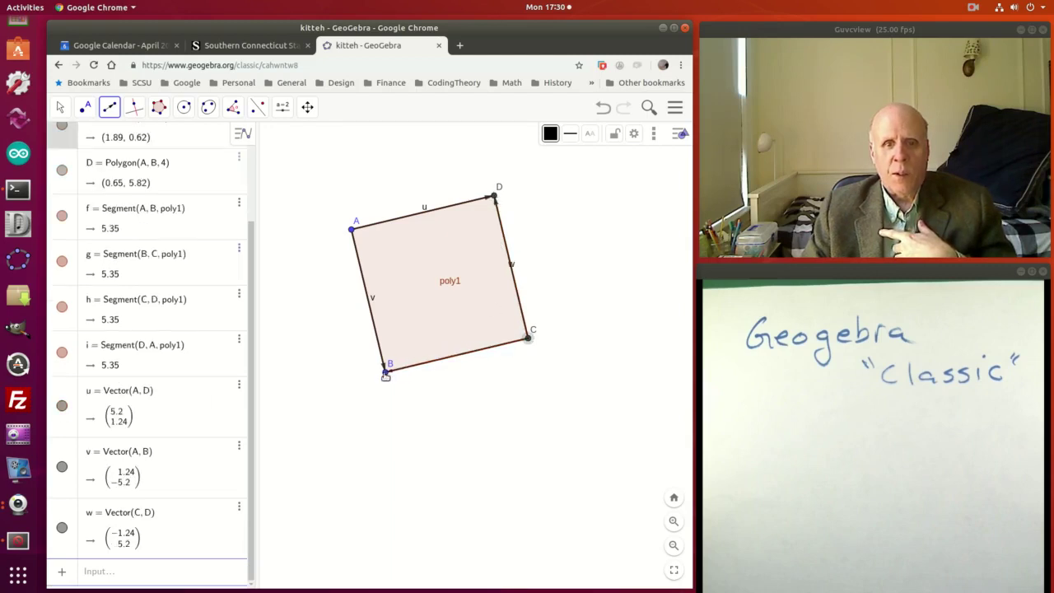
{"action": "left_click", "coordinate": [385, 373]}
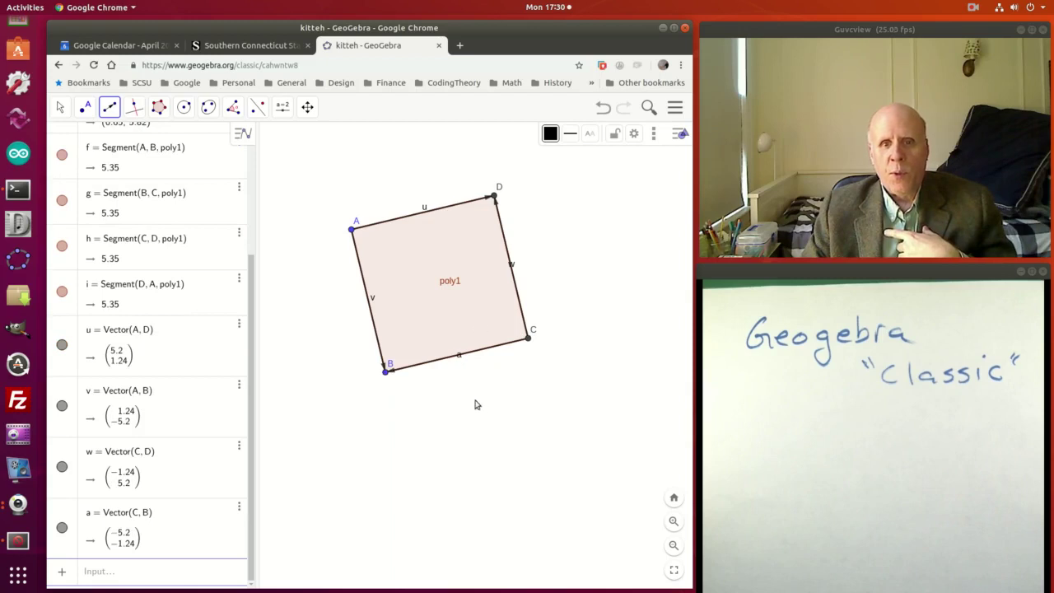
Translate the square poly1 by vector u, and translate it again by vector v.
{"action": "scroll", "coordinate": [470, 368], "scroll_direction": "up", "scroll_amount": 3}
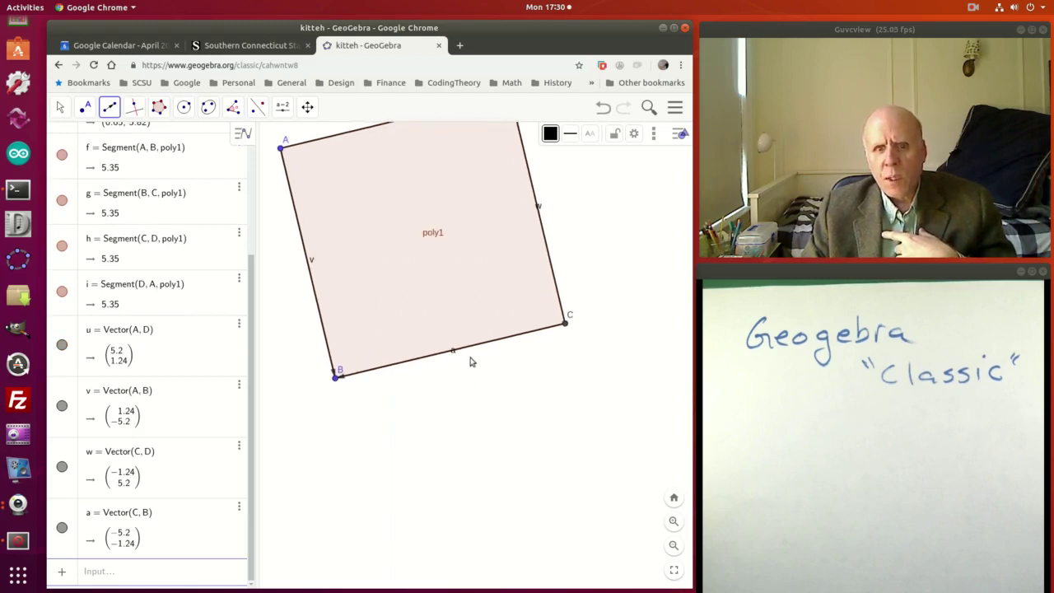
{"action": "scroll", "coordinate": [468, 363], "scroll_direction": "up", "scroll_amount": 1}
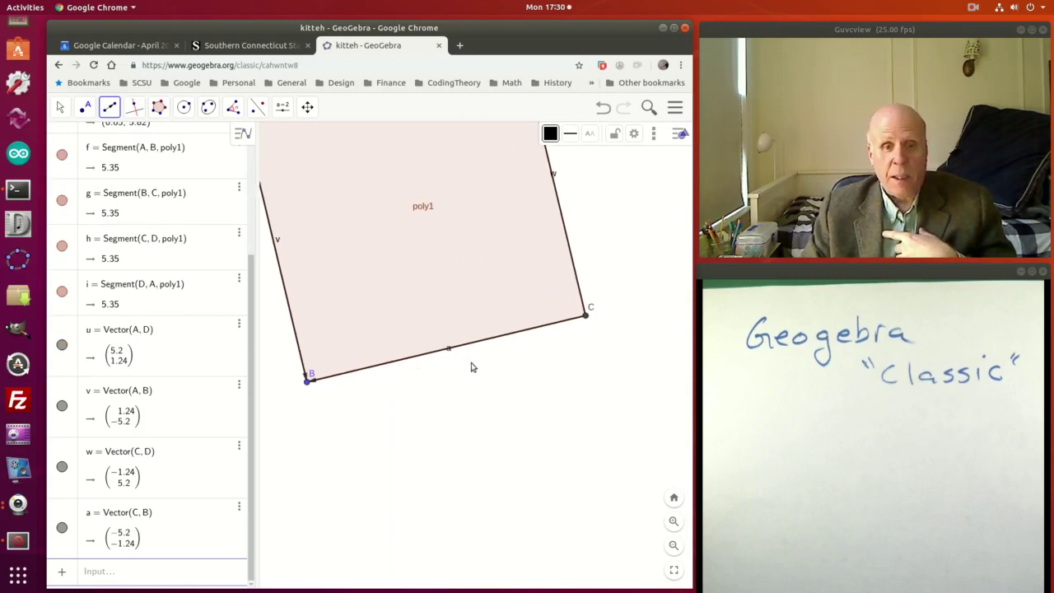
{"action": "scroll", "coordinate": [469, 368], "scroll_direction": "down", "scroll_amount": 3}
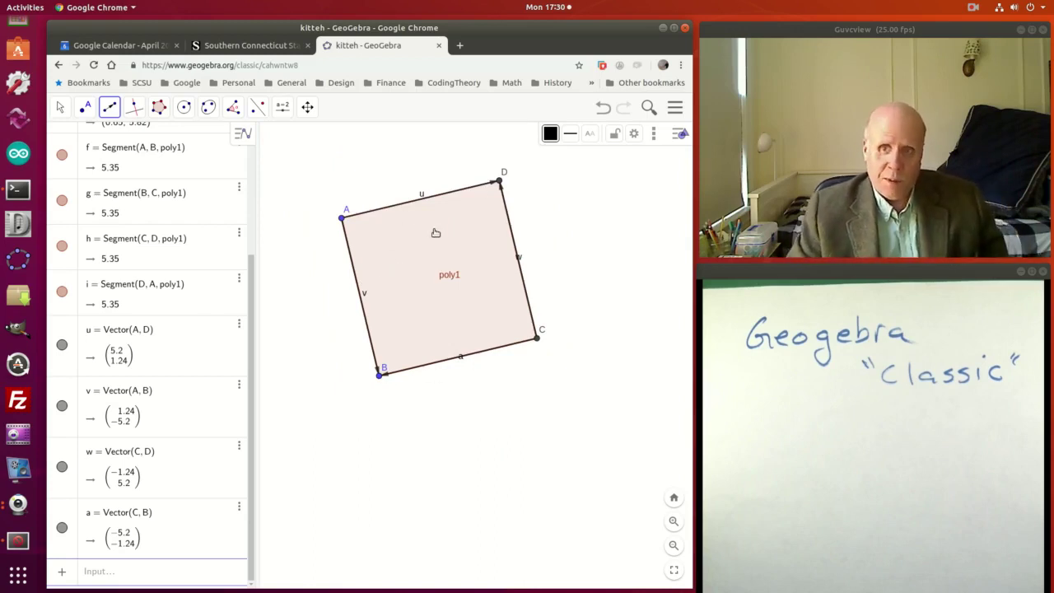
{"action": "left_click", "coordinate": [260, 108]}
{"action": "left_click", "coordinate": [284, 233]}
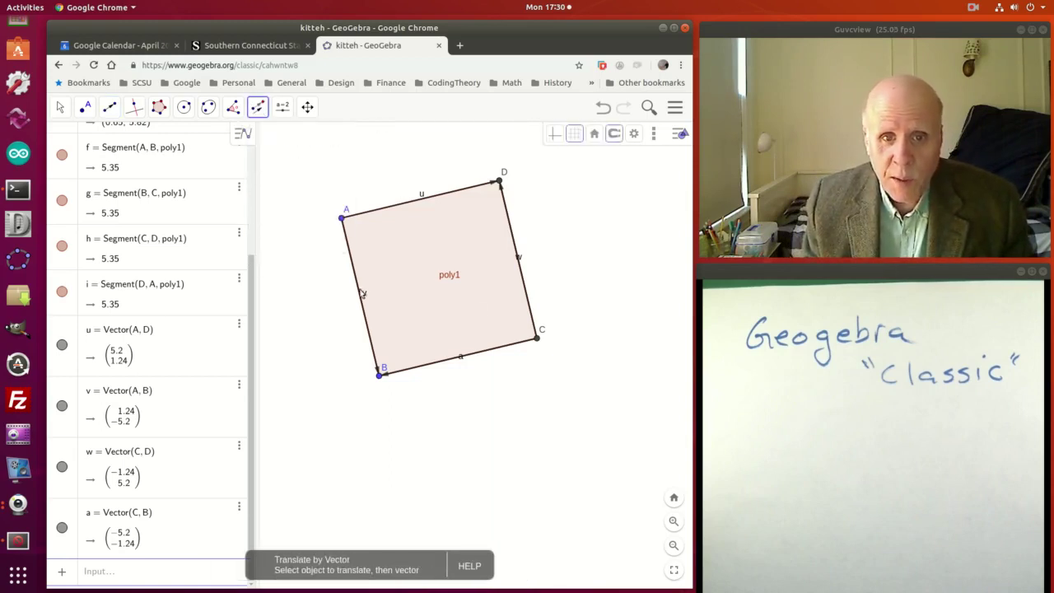
{"action": "left_click", "coordinate": [451, 194]}
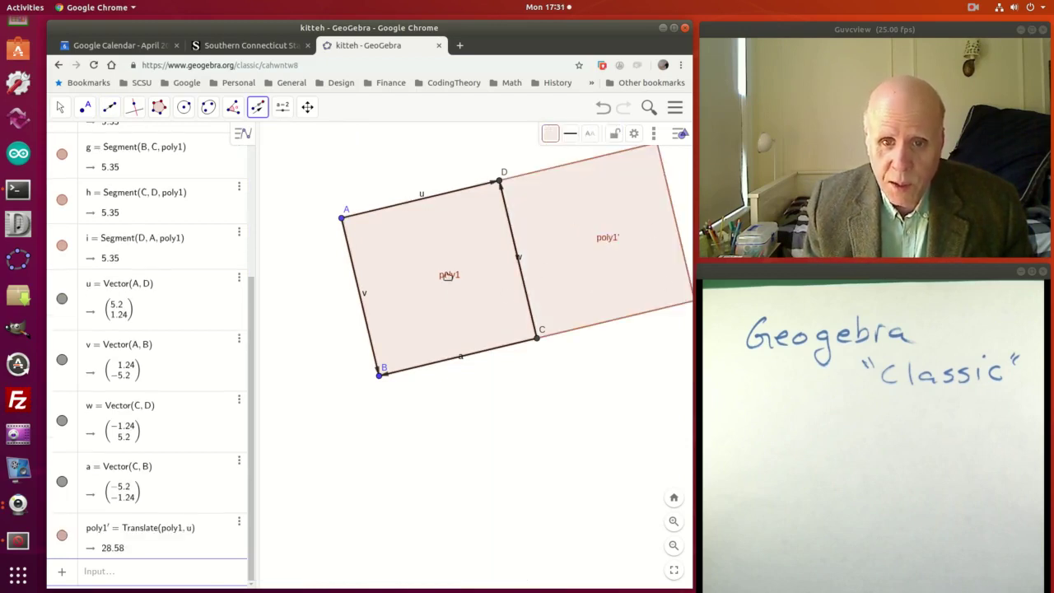
{"action": "left_click", "coordinate": [360, 291]}
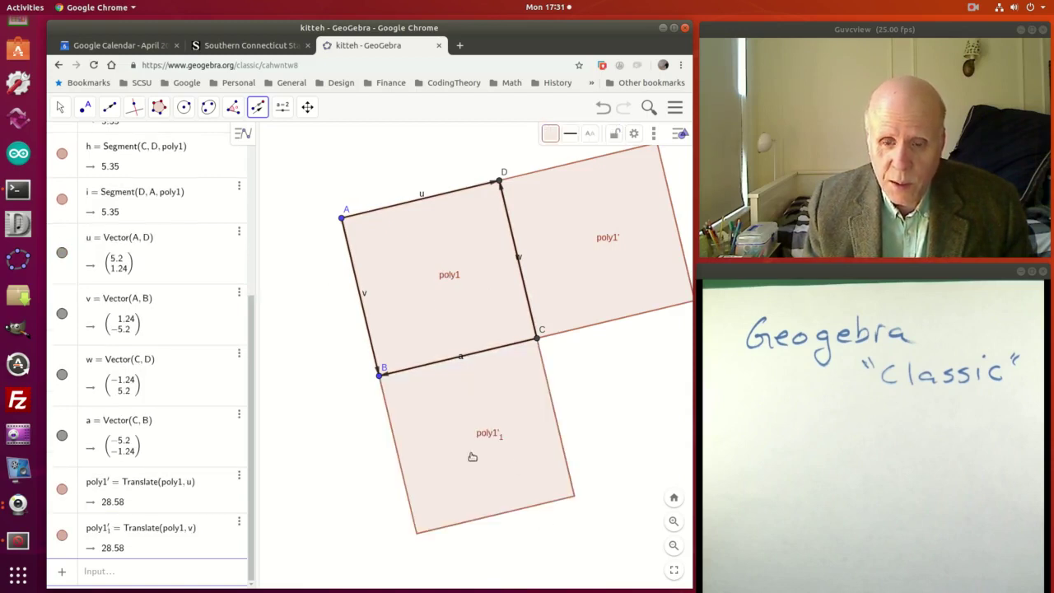
Translate the square copy below poly1 by vector a and also by vector u.
{"action": "left_click", "coordinate": [527, 400]}
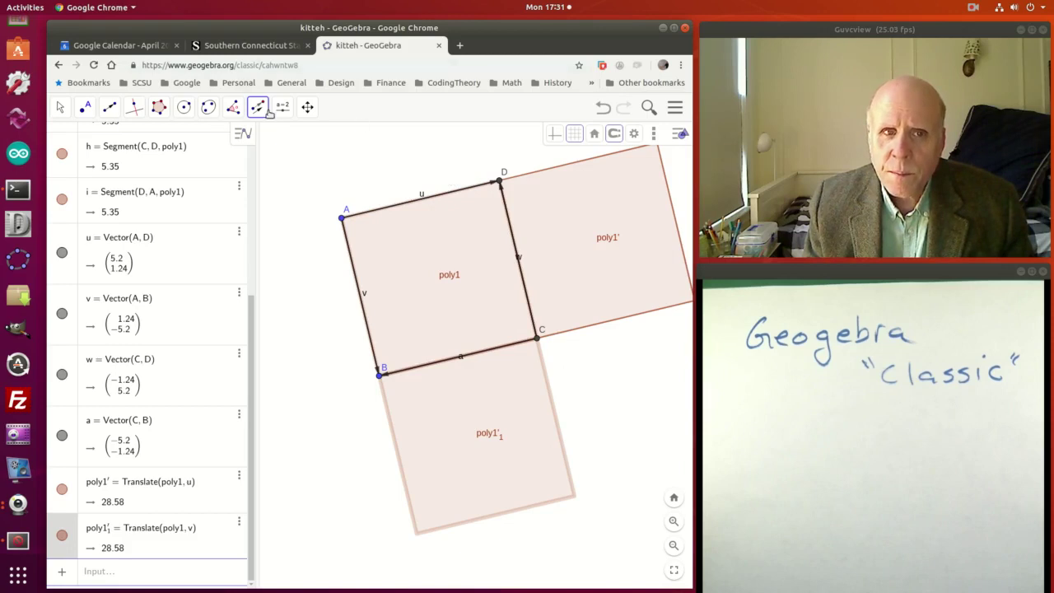
{"action": "left_click", "coordinate": [484, 434]}
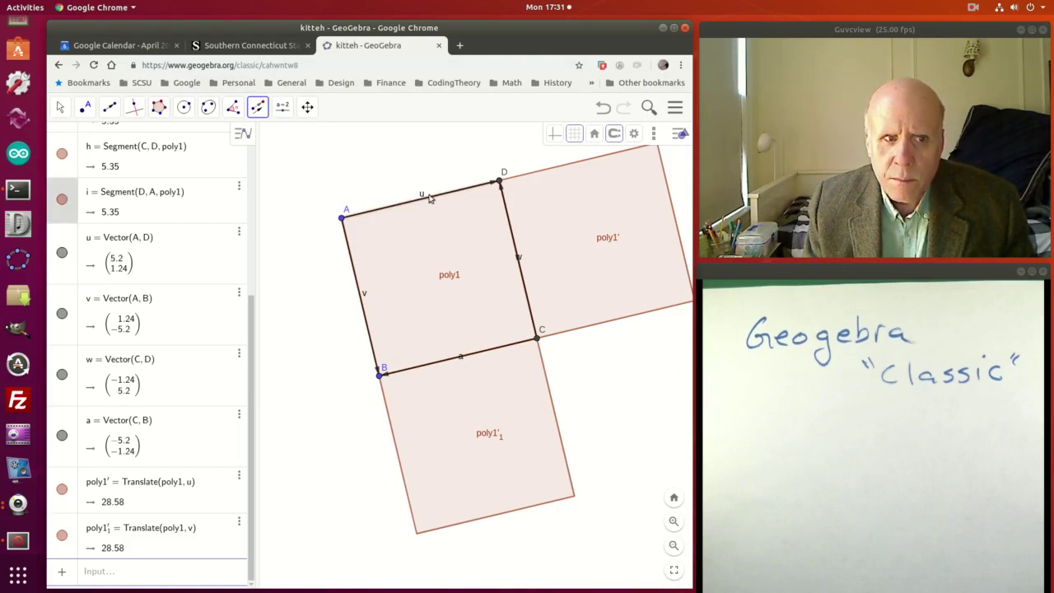
{"action": "left_click", "coordinate": [259, 108]}
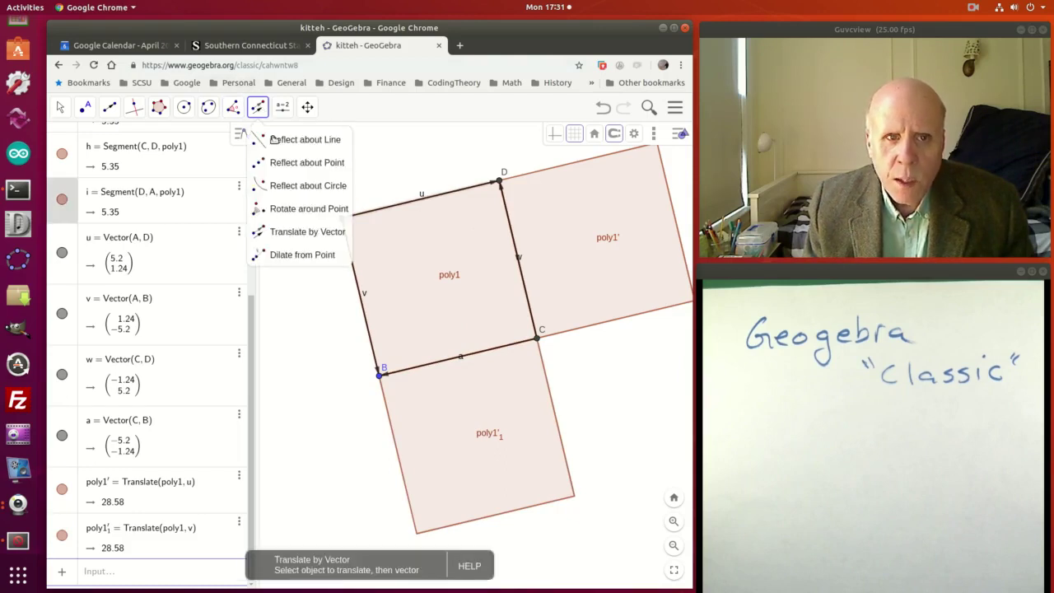
{"action": "left_click", "coordinate": [285, 232]}
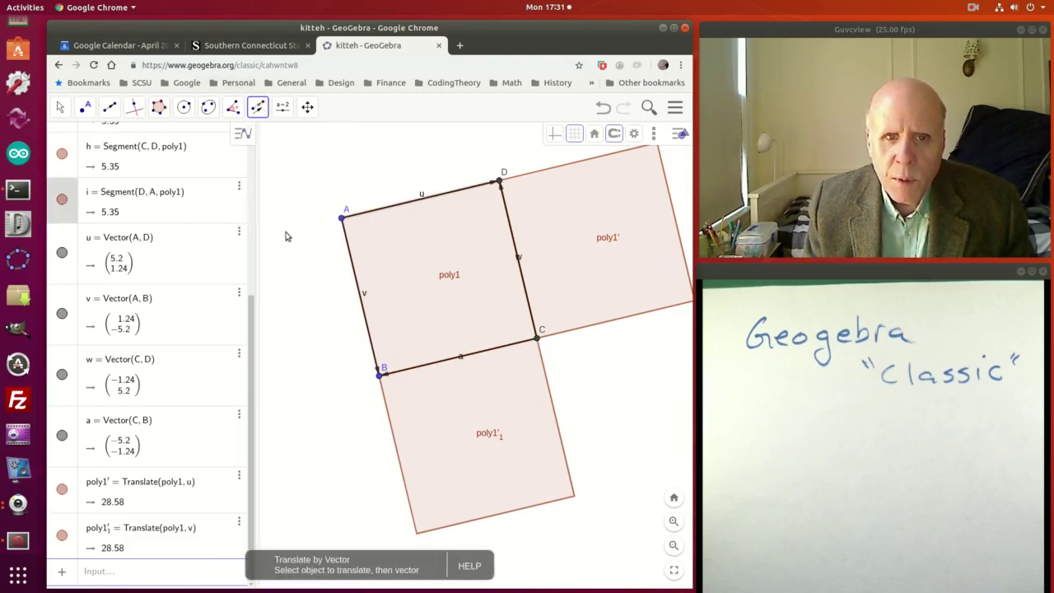
{"action": "left_click", "coordinate": [485, 448]}
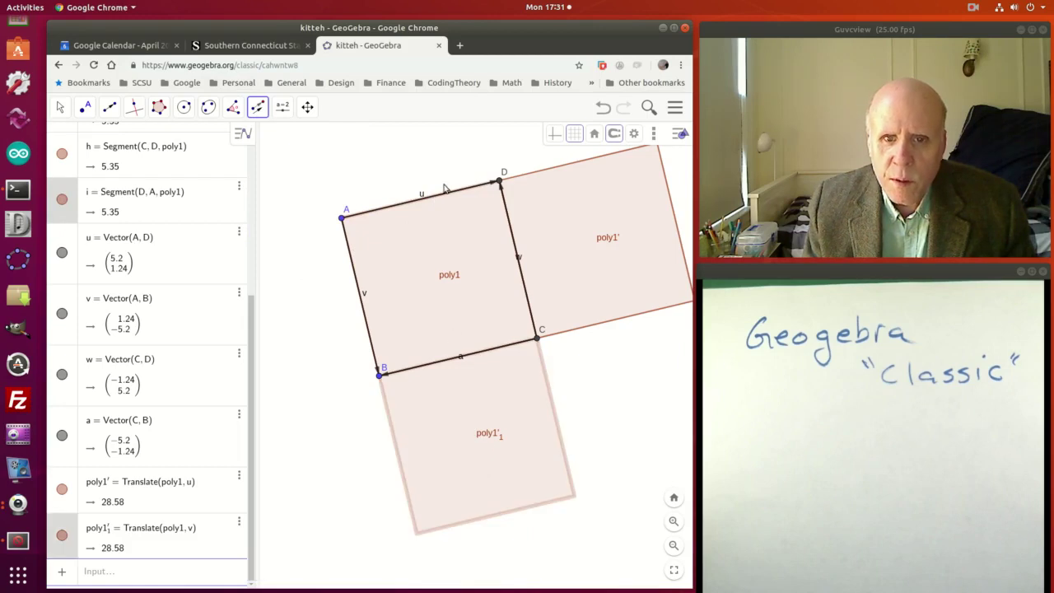
{"action": "left_click", "coordinate": [444, 366]}
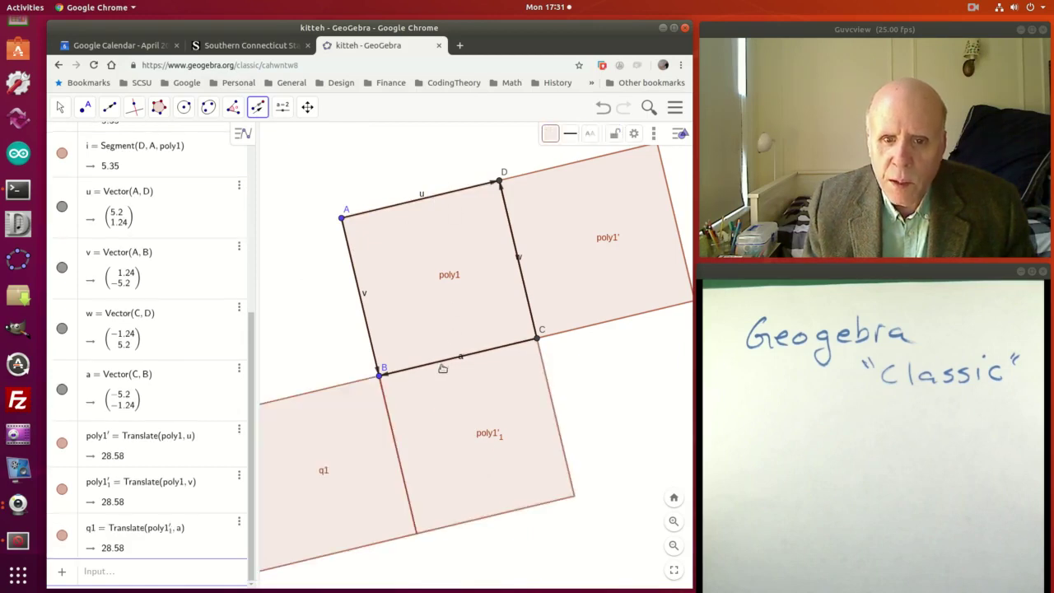
{"action": "left_click", "coordinate": [456, 433]}
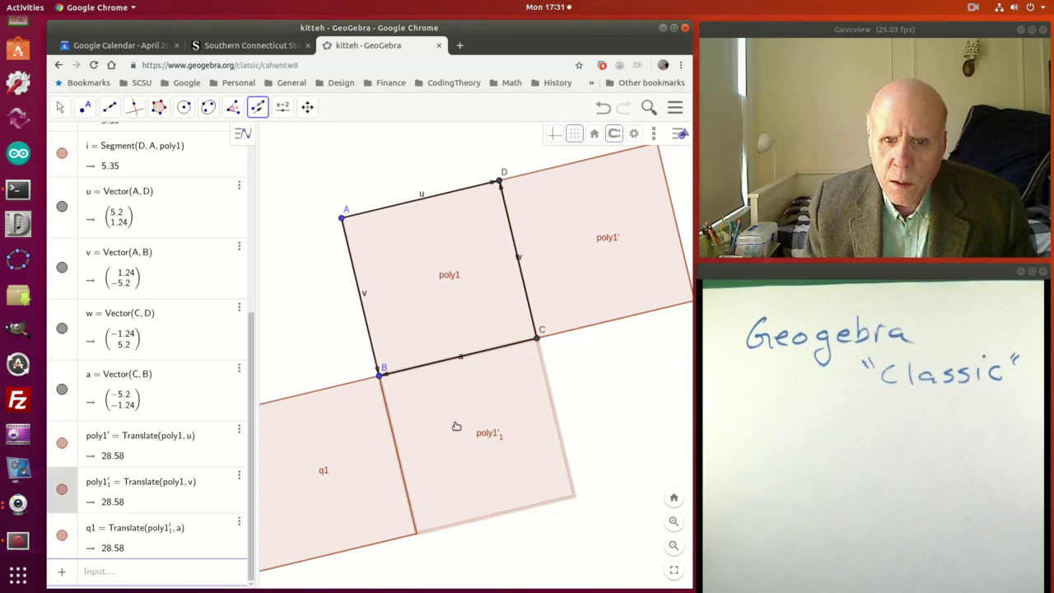
{"action": "left_click", "coordinate": [404, 206]}
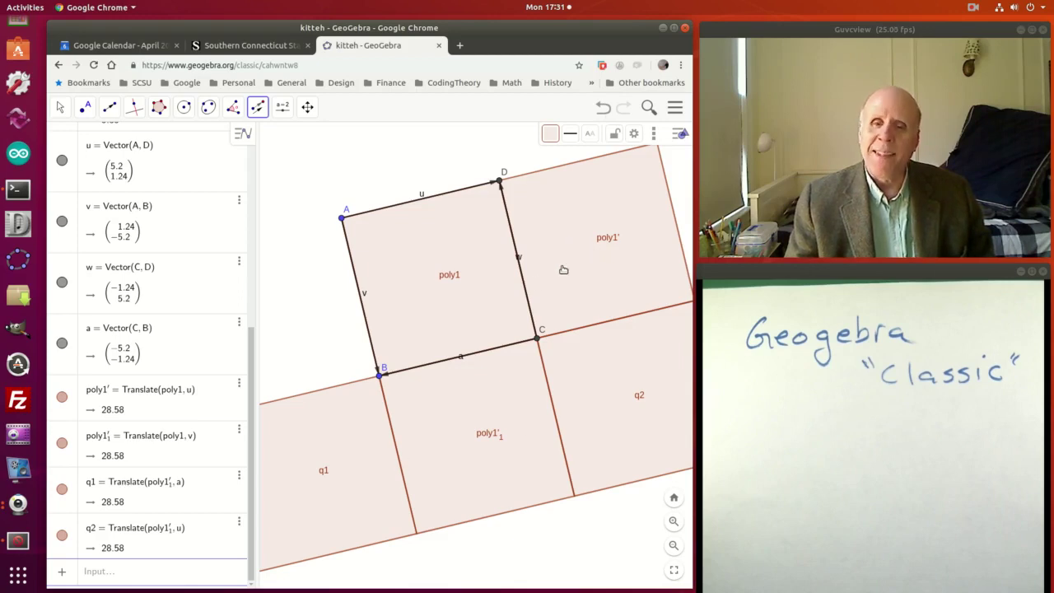
Undo all the square translations, also trying redo on the copy made with vector u, leaving only the original square and its vectors.
{"action": "left_click", "coordinate": [605, 107]}
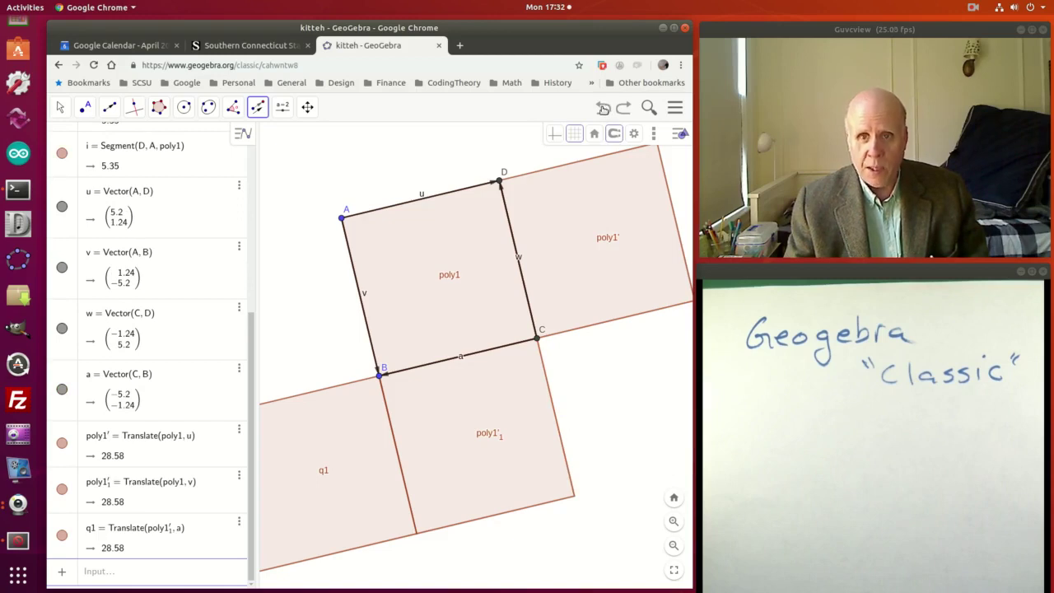
{"action": "left_click", "coordinate": [605, 108]}
{"action": "left_click", "coordinate": [604, 108]}
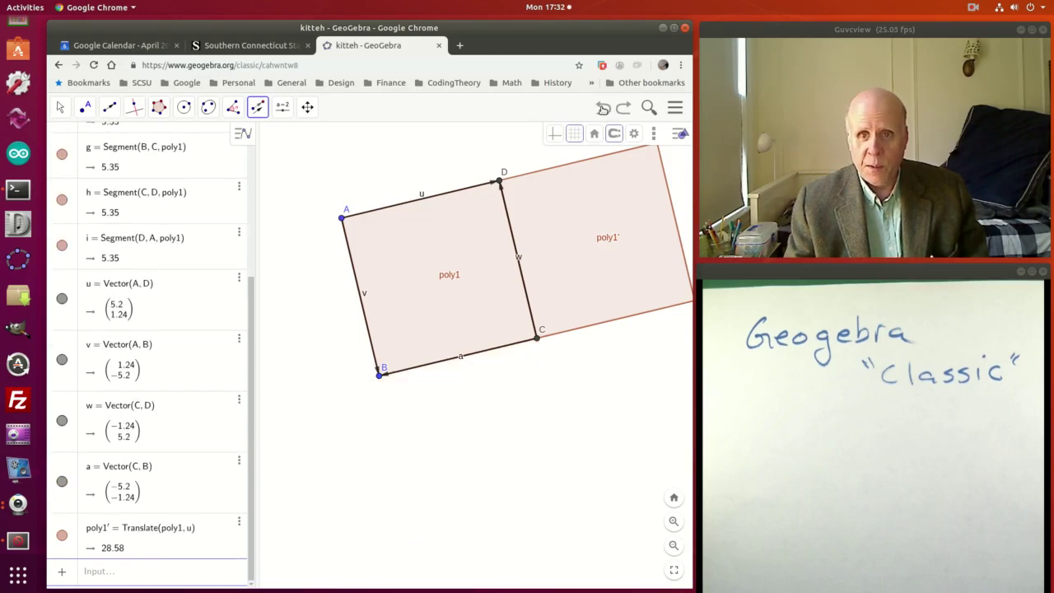
{"action": "left_click", "coordinate": [604, 108]}
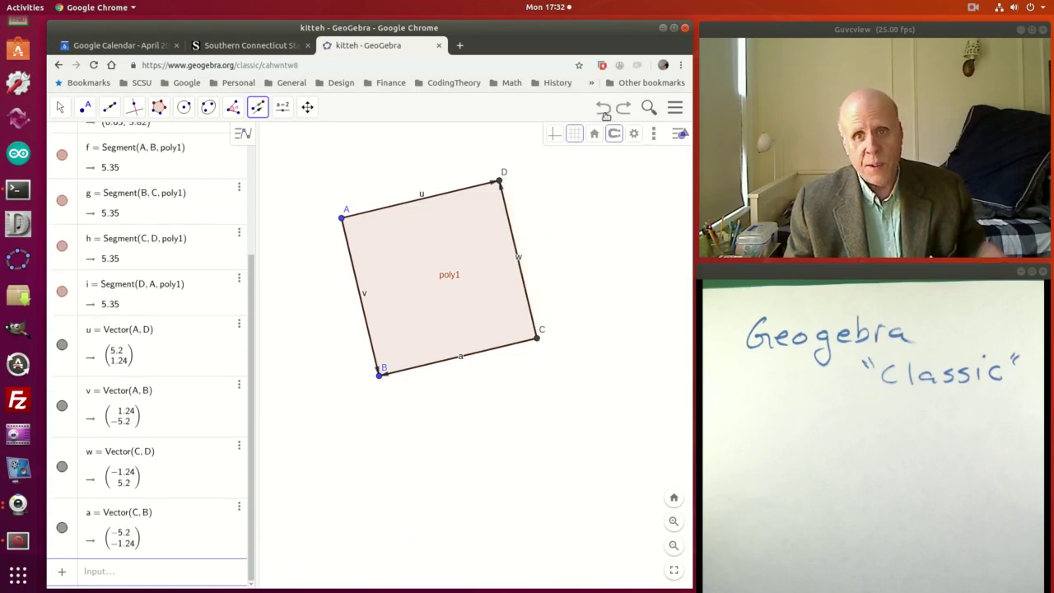
{"action": "left_click", "coordinate": [625, 110]}
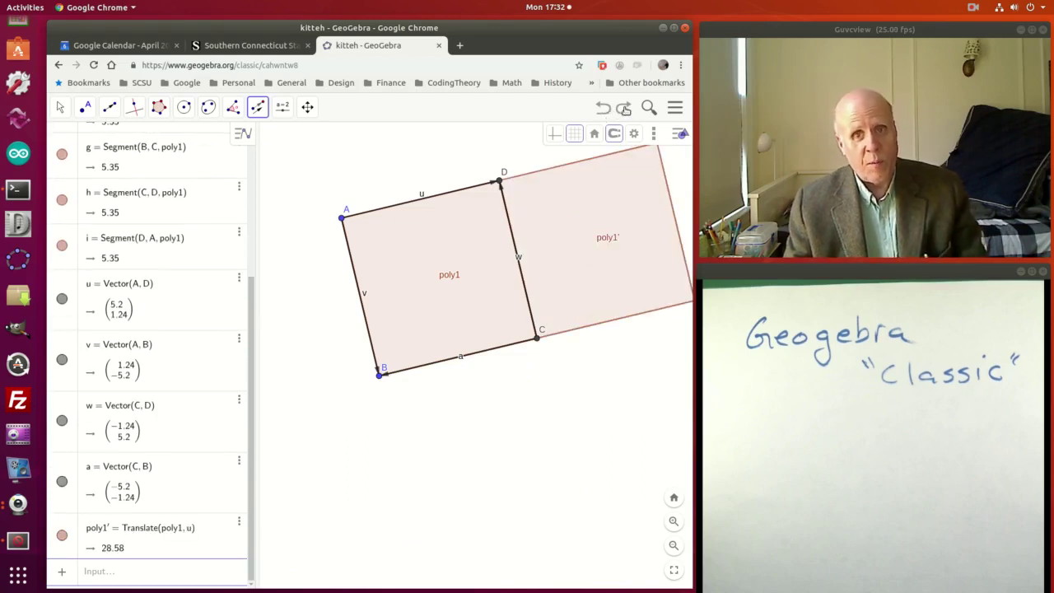
{"action": "left_click", "coordinate": [605, 108]}
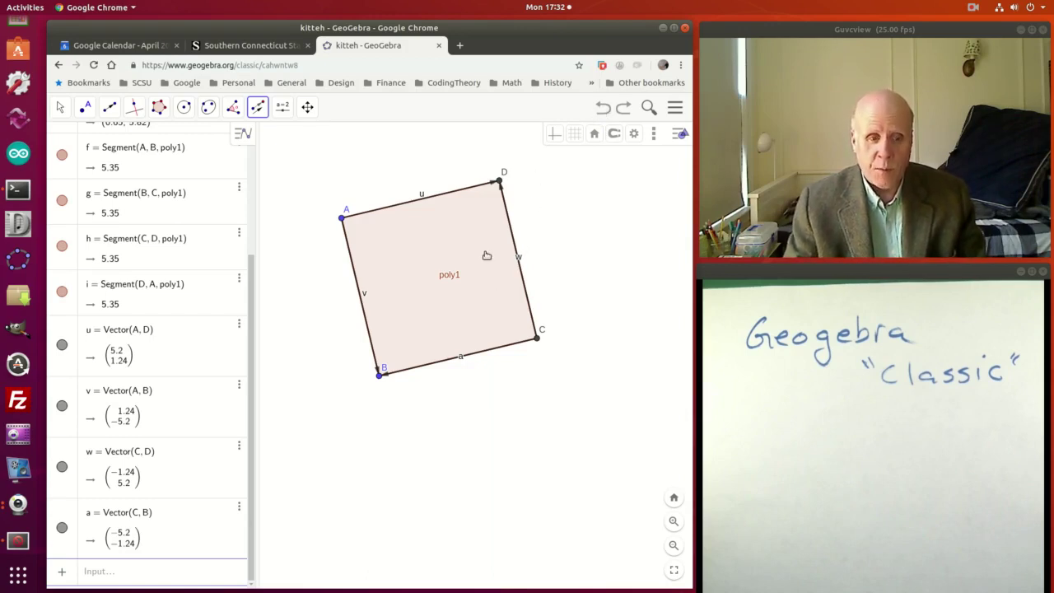
Draw a zigzag polyline beside side AB, from A through nine new points between about (-4.8, 3.77) and (-4.35, 0.73), ending at B.
{"action": "left_click", "coordinate": [110, 106]}
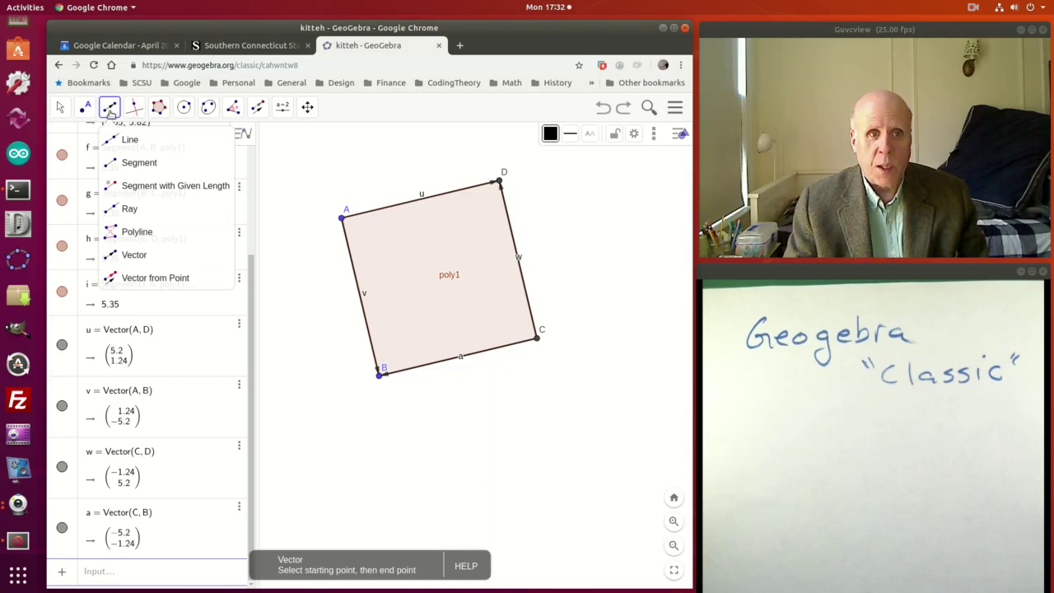
{"action": "left_click", "coordinate": [128, 234]}
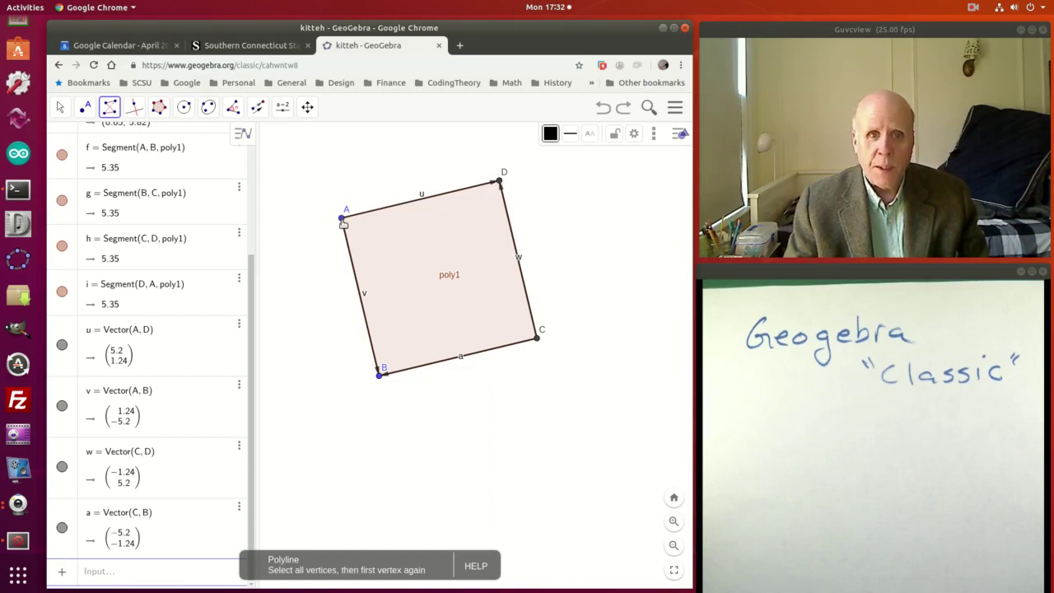
{"action": "left_click", "coordinate": [342, 220]}
{"action": "left_click", "coordinate": [333, 242]}
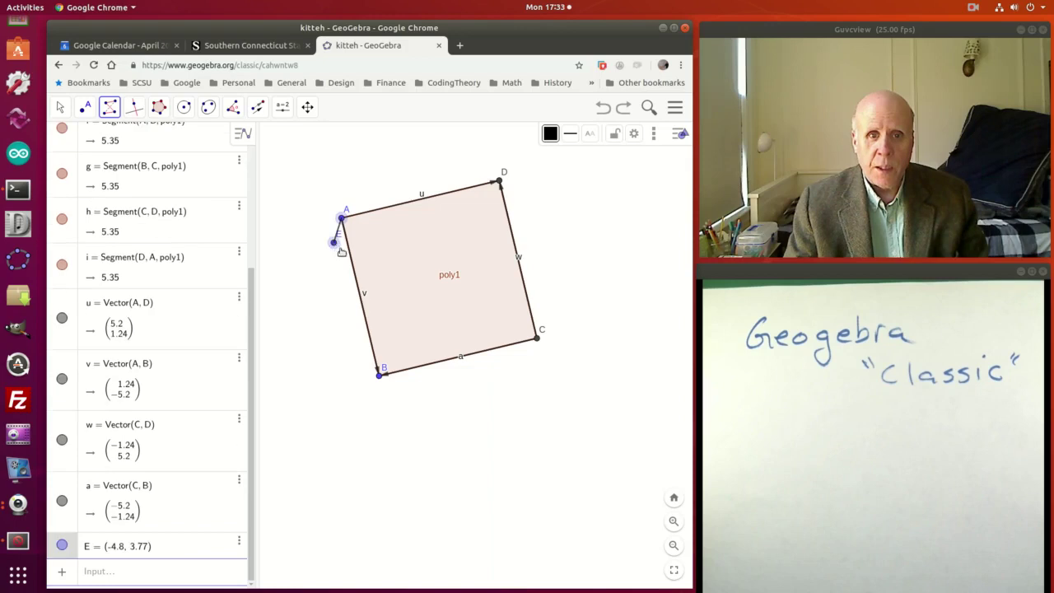
{"action": "left_click", "coordinate": [342, 252]}
{"action": "left_click", "coordinate": [328, 265]}
{"action": "left_click", "coordinate": [303, 293]}
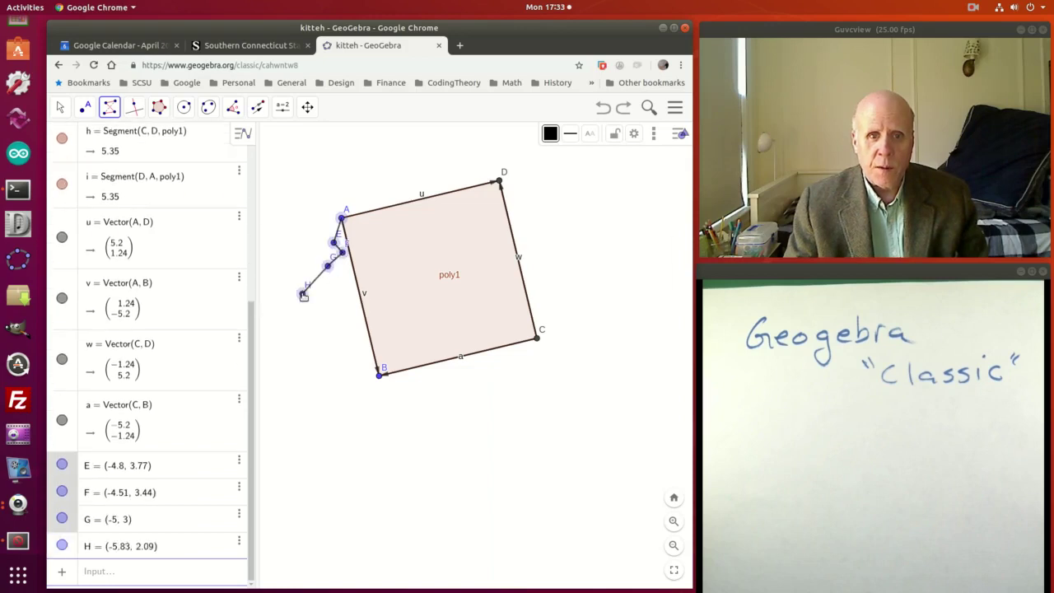
{"action": "left_click", "coordinate": [332, 288]}
{"action": "left_click", "coordinate": [346, 277]}
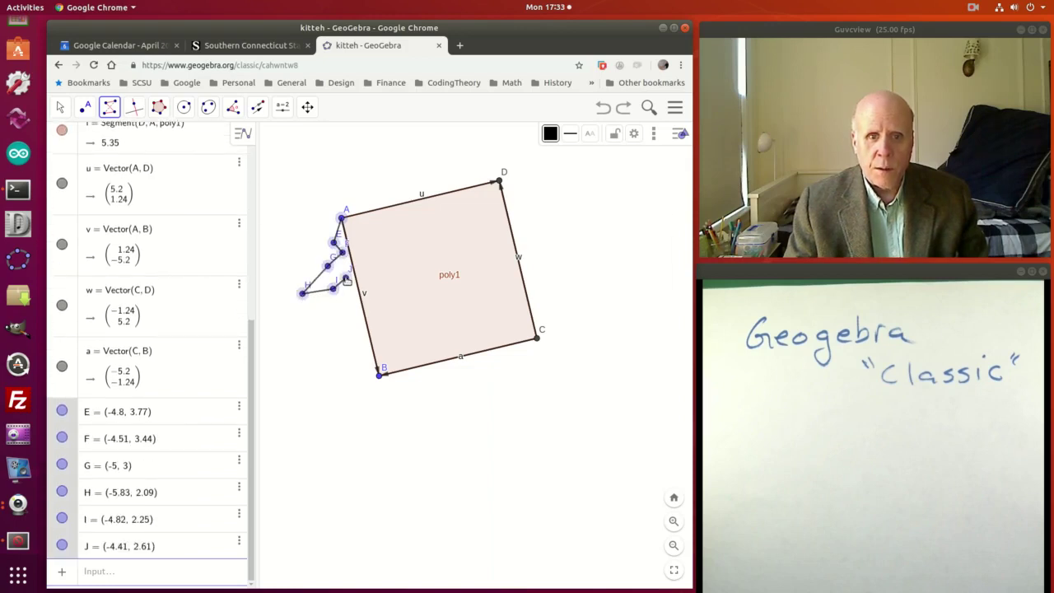
{"action": "left_click", "coordinate": [348, 305]}
{"action": "left_click", "coordinate": [324, 323]}
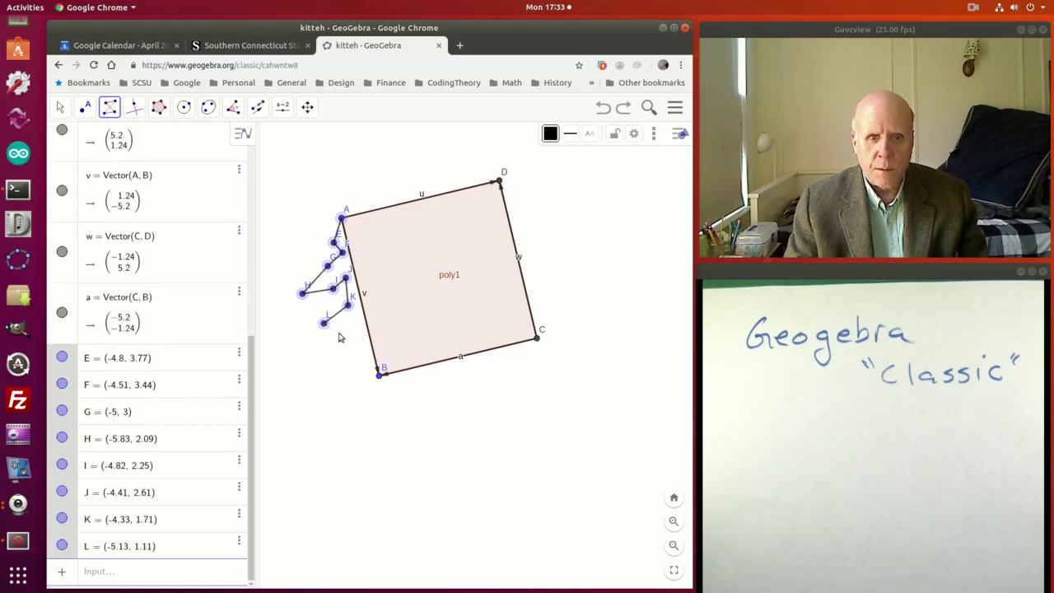
{"action": "left_click", "coordinate": [348, 334]}
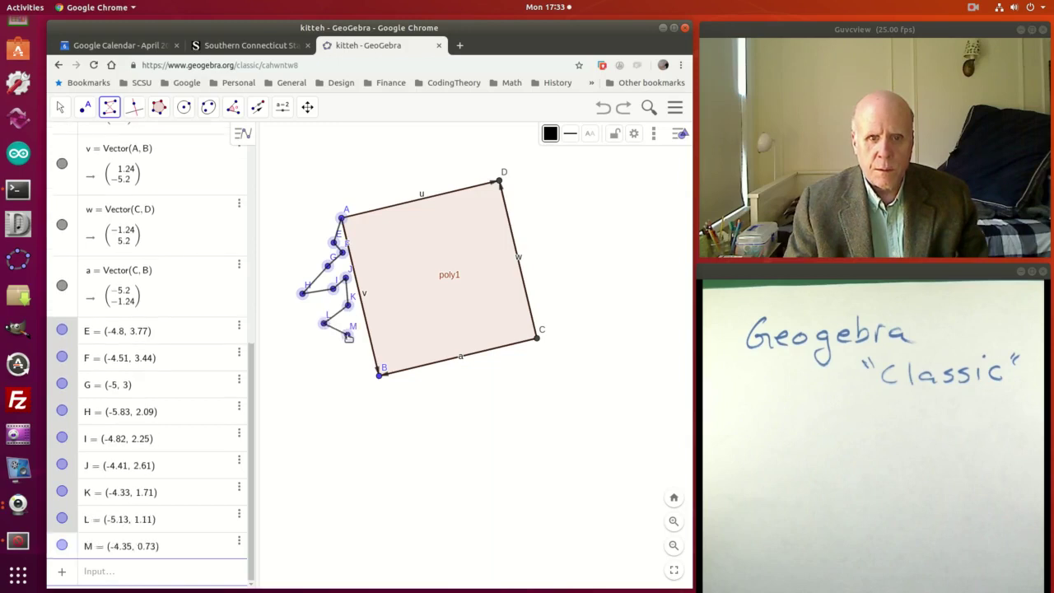
{"action": "left_click", "coordinate": [392, 358]}
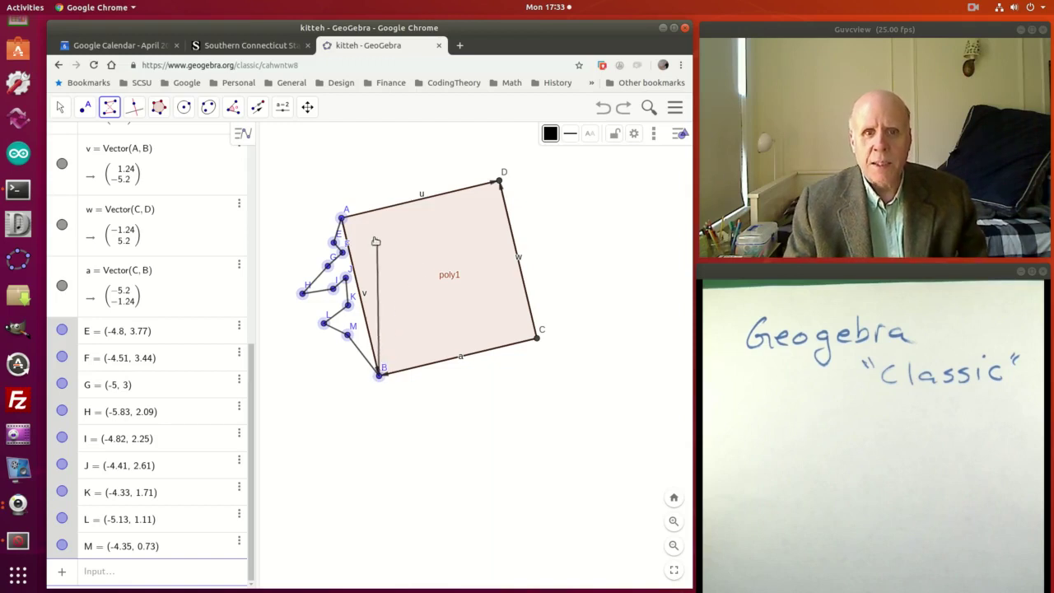
{"action": "left_click", "coordinate": [345, 221]}
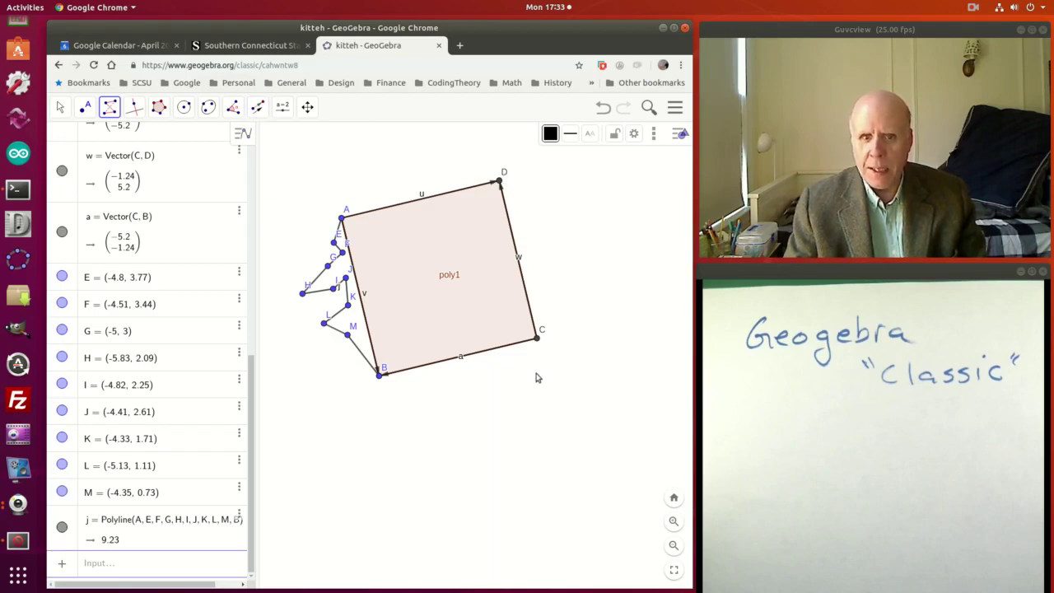
Translate the zigzag polyline by vector u onto the square's opposite side.
{"action": "left_click", "coordinate": [260, 111]}
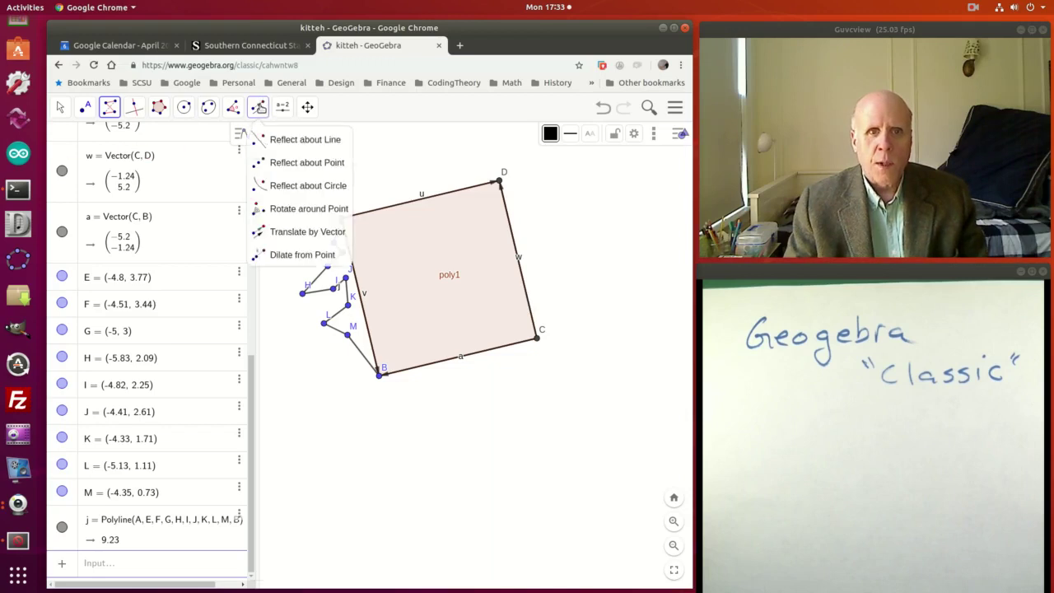
{"action": "left_click", "coordinate": [273, 234]}
{"action": "left_click", "coordinate": [319, 294]}
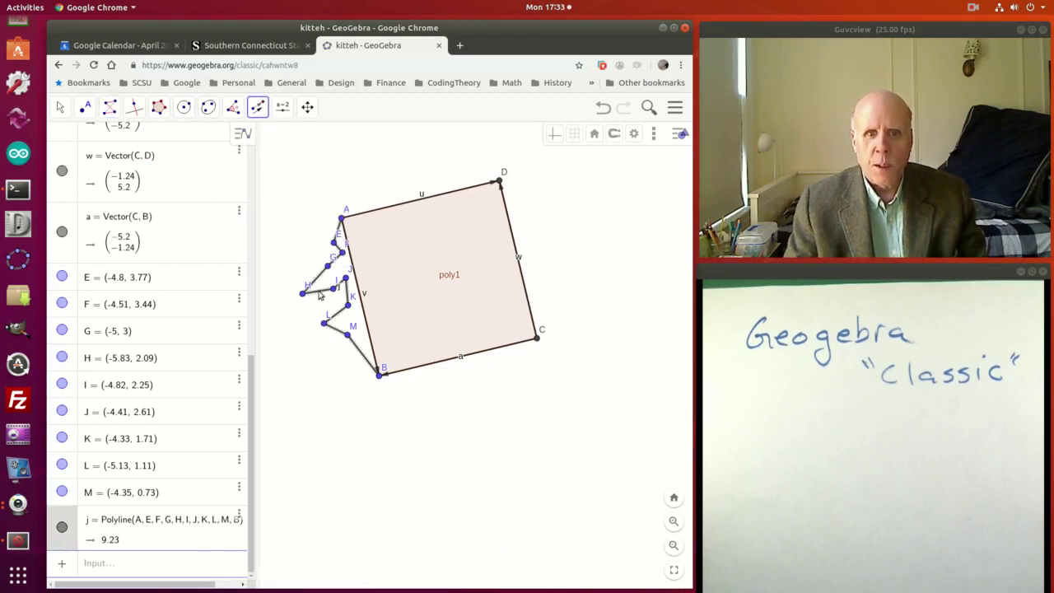
{"action": "left_click", "coordinate": [457, 193]}
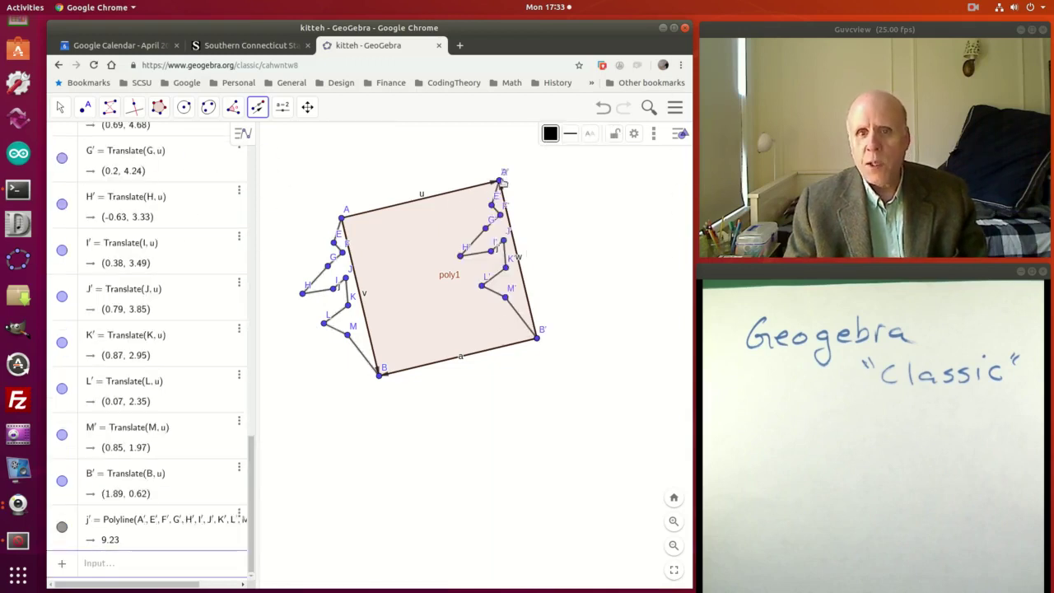
Reshape the original zigzag polyline by moving its points G, H, I, J, K, L and M.
{"action": "left_click", "coordinate": [63, 110]}
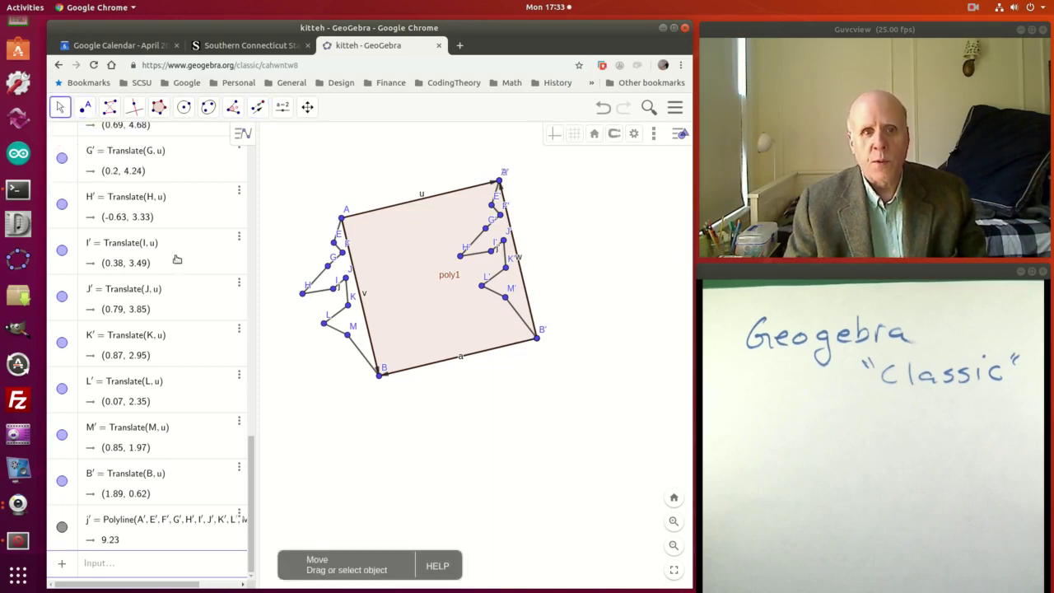
{"action": "left_click_drag", "start_coordinate": [305, 295], "coordinate": [319, 332]}
{"action": "left_click_drag", "start_coordinate": [333, 289], "coordinate": [342, 311]}
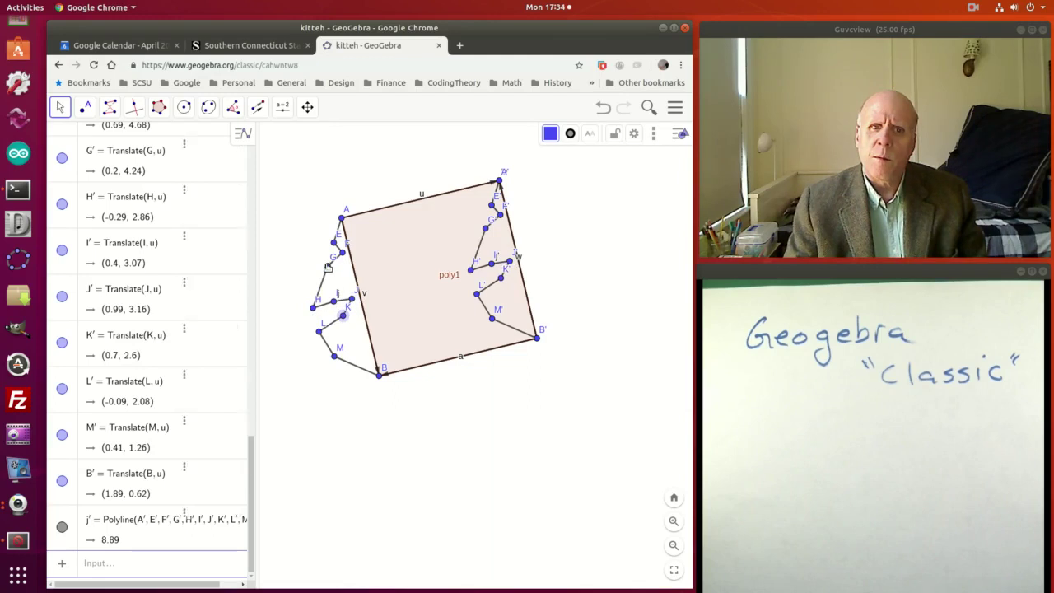
{"action": "left_click_drag", "start_coordinate": [328, 266], "coordinate": [325, 276]}
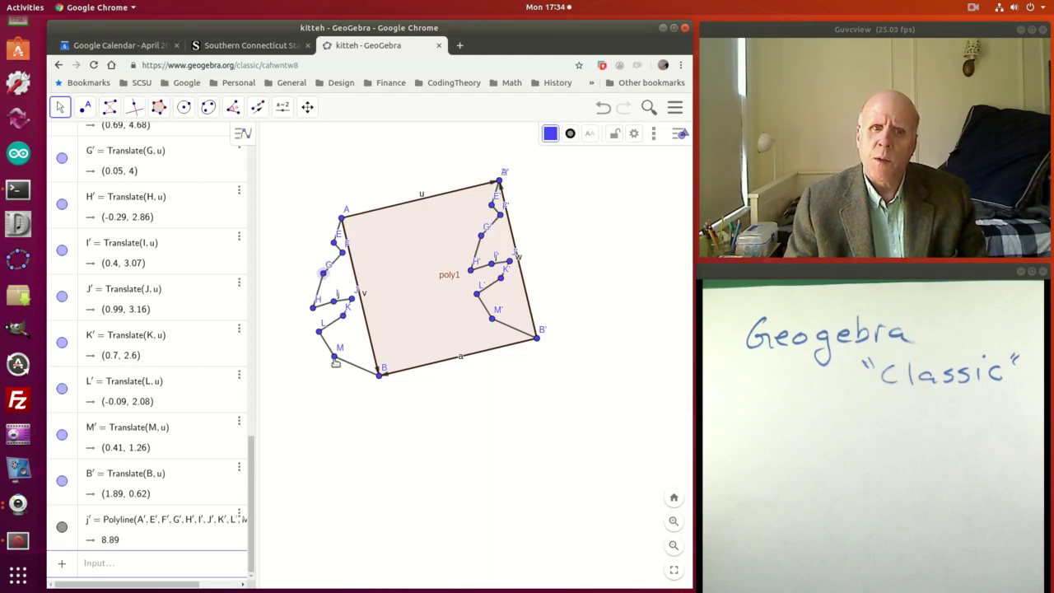
{"action": "left_click_drag", "start_coordinate": [334, 357], "coordinate": [347, 346]}
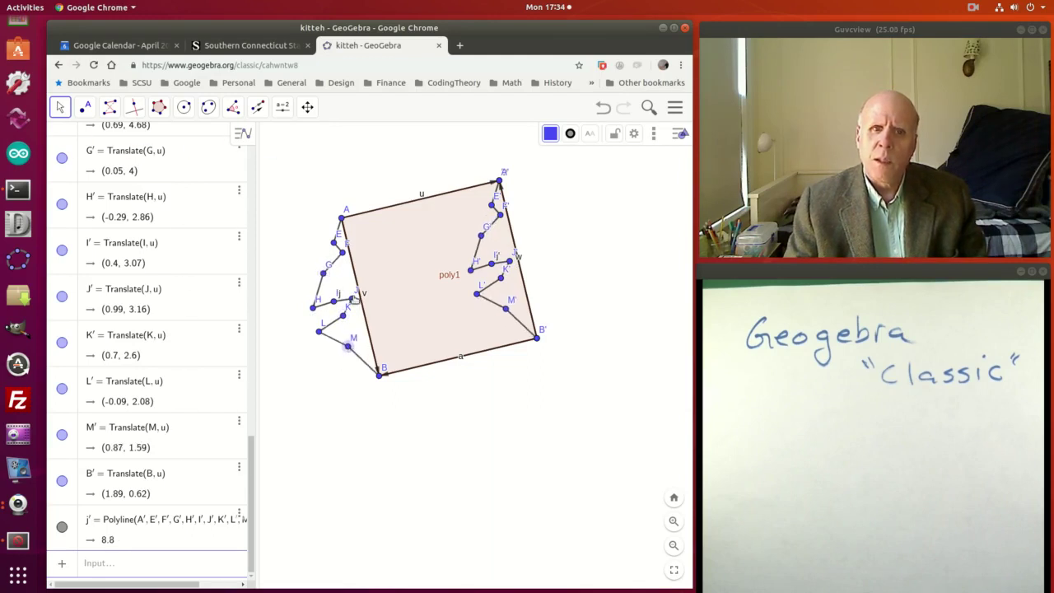
Move points J and K of the original zigzag polyline to form a narrow notch reaching toward side AB.
{"action": "left_click_drag", "start_coordinate": [355, 298], "coordinate": [337, 316]}
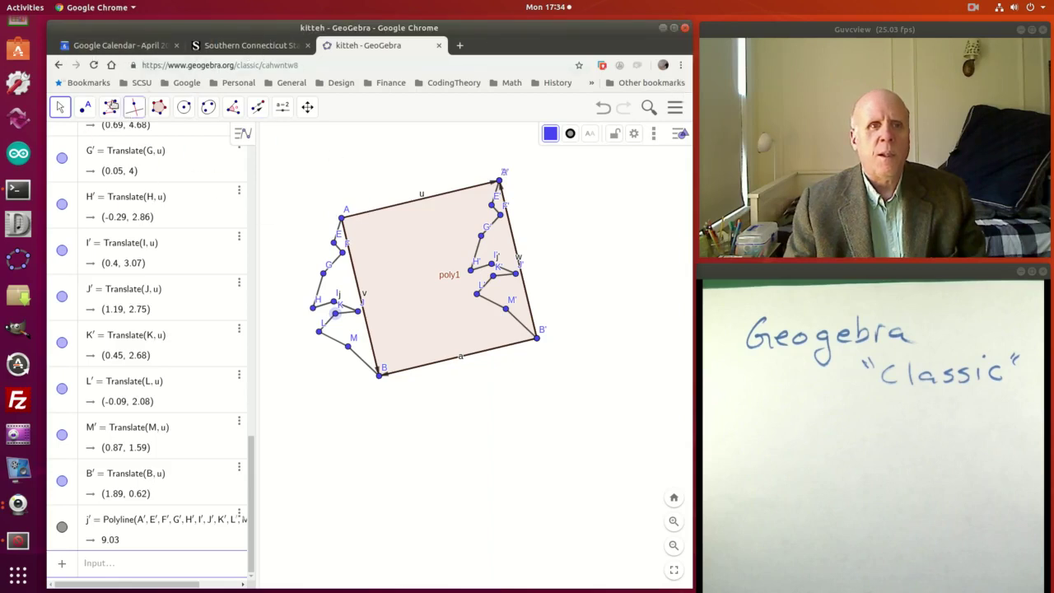
{"action": "left_click", "coordinate": [109, 106]}
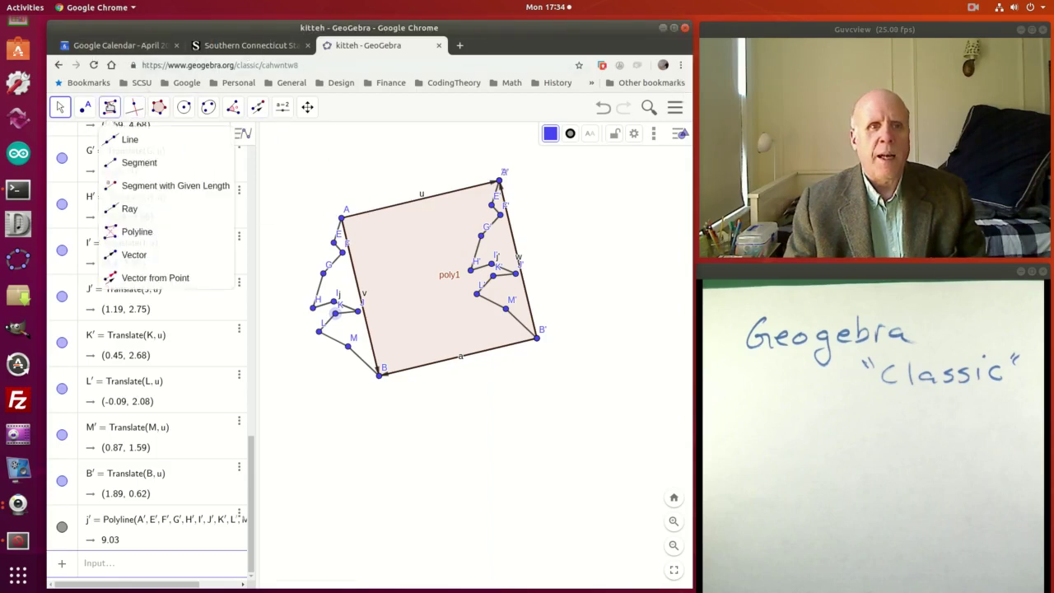
{"action": "left_click", "coordinate": [130, 232]}
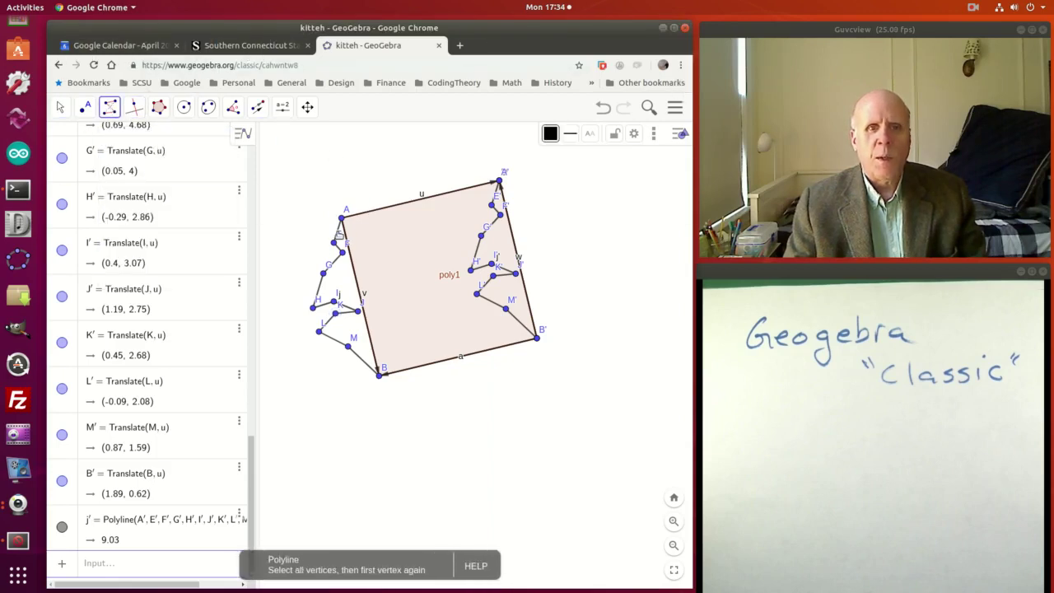
{"action": "left_click", "coordinate": [371, 192]}
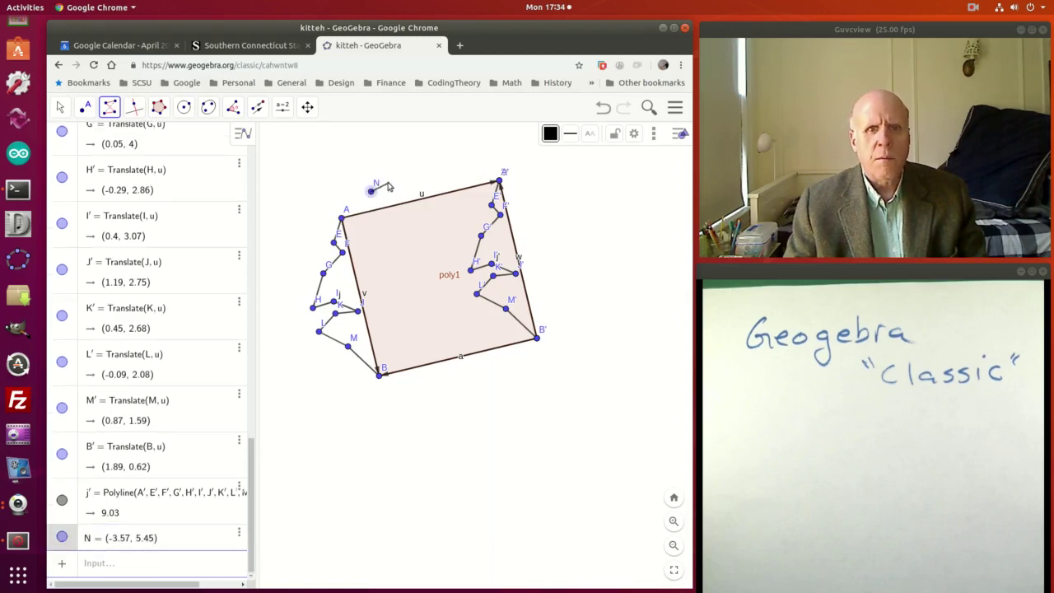
{"action": "left_click", "coordinate": [387, 168]}
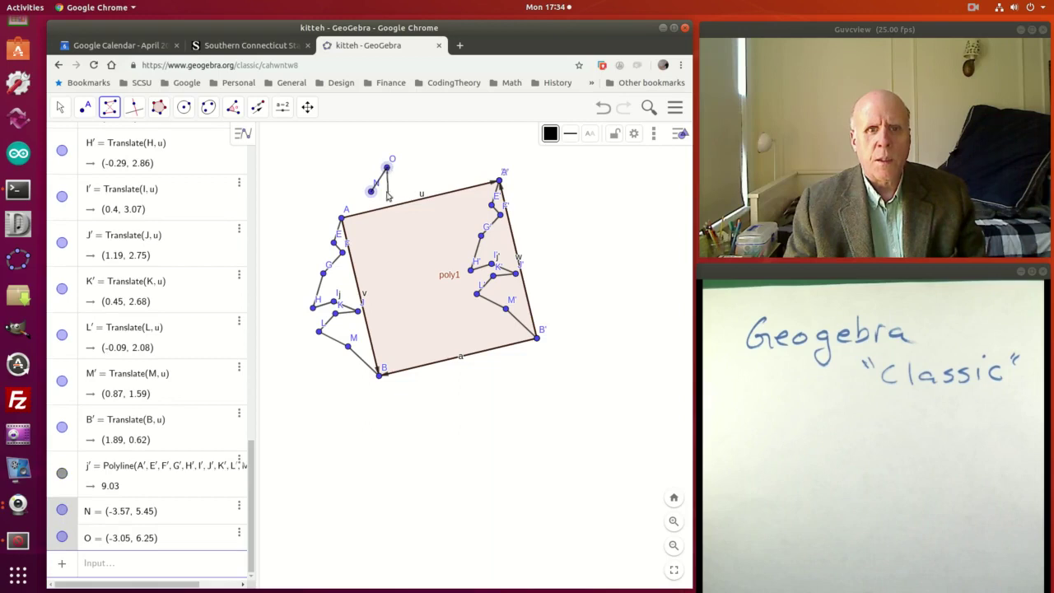
{"action": "left_click", "coordinate": [370, 191]}
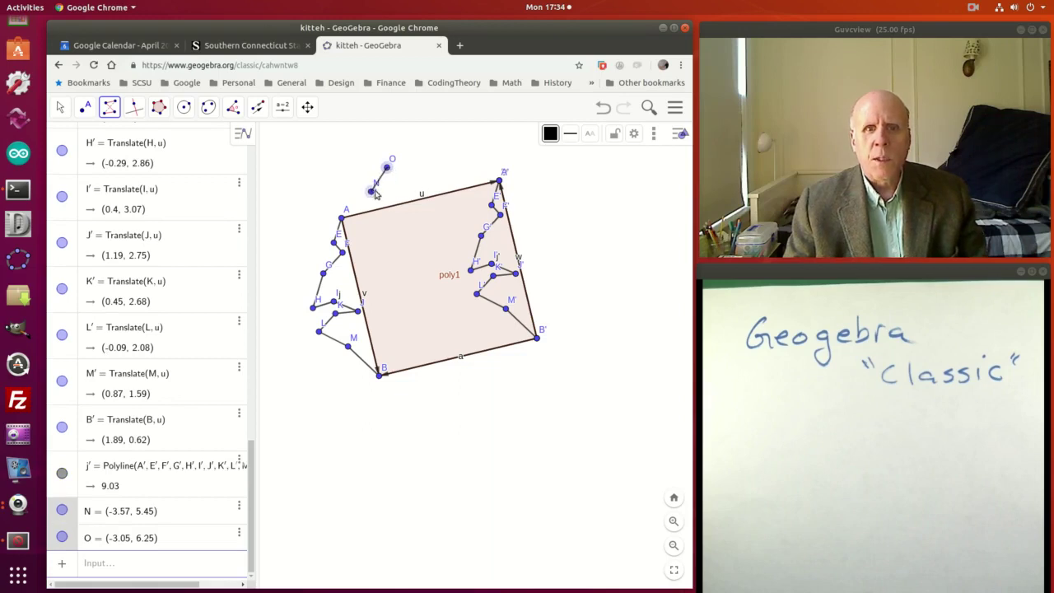
{"action": "left_click", "coordinate": [342, 217]}
{"action": "left_click", "coordinate": [387, 168]}
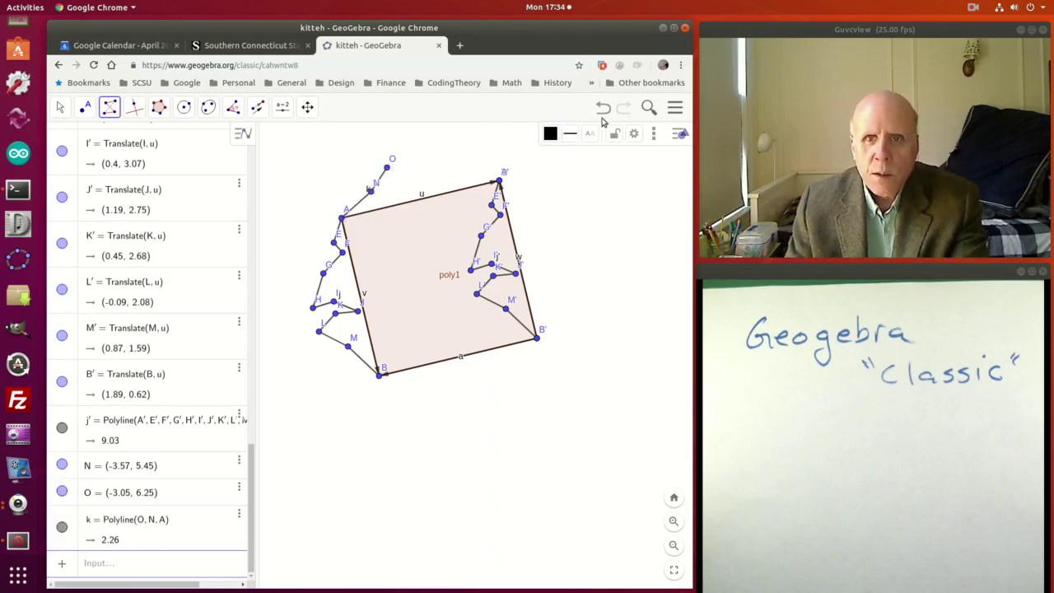
{"action": "left_click", "coordinate": [604, 110]}
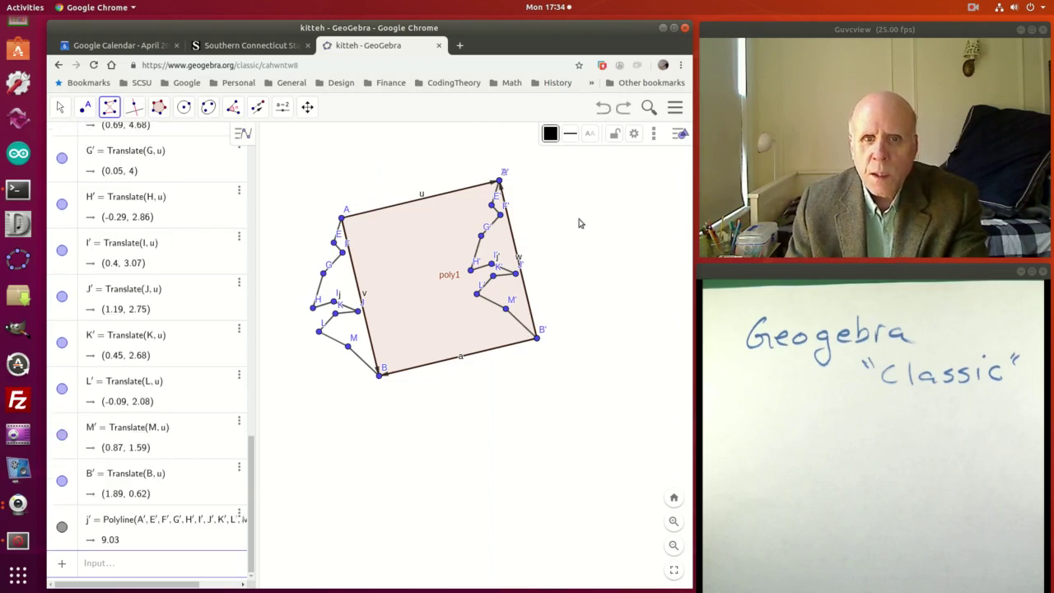
Draw a polyline outside the side along vector u, from A through about (-3.88, 5.27), (-2.85, 5.72), (-1.33, 6.28) and (-0.1, 6.28) to that side's other corner.
{"action": "left_click", "coordinate": [109, 107]}
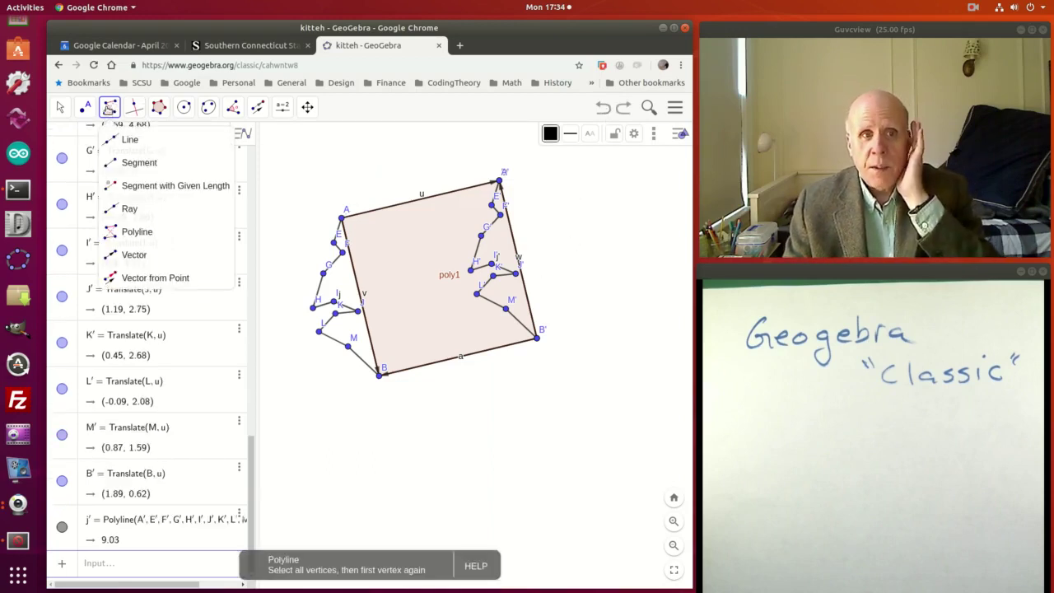
{"action": "left_click", "coordinate": [136, 229]}
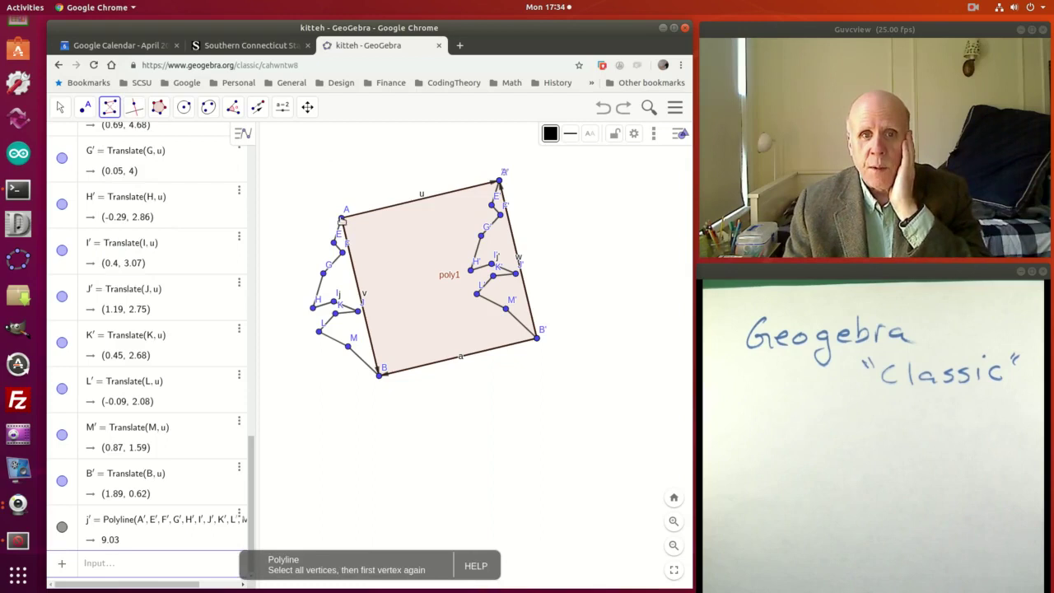
{"action": "left_click", "coordinate": [341, 219]}
{"action": "left_click", "coordinate": [363, 196]}
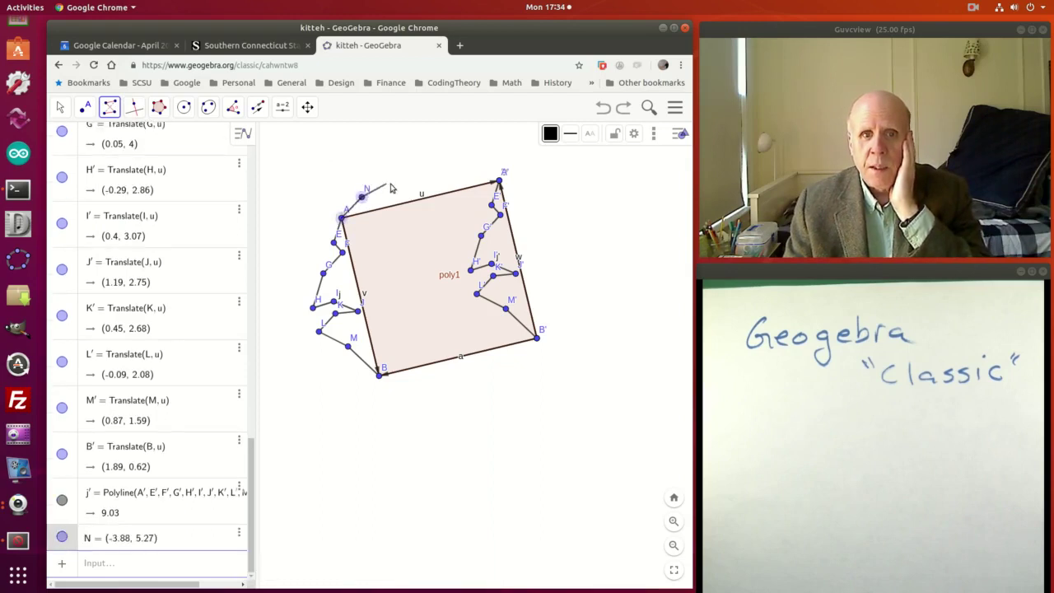
{"action": "left_click", "coordinate": [393, 183]}
{"action": "left_click", "coordinate": [439, 167]}
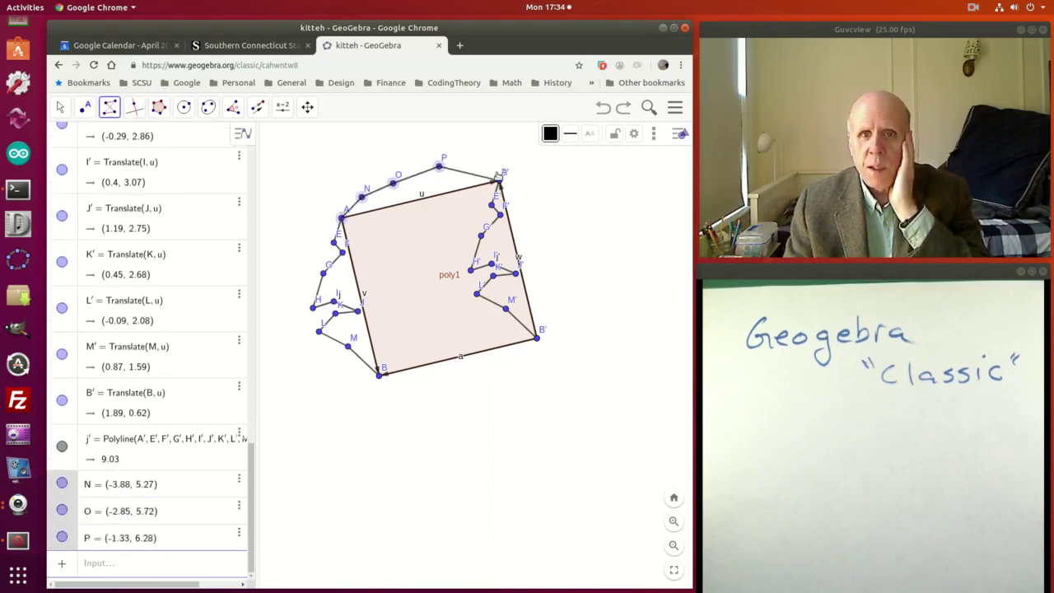
{"action": "left_click", "coordinate": [476, 167]}
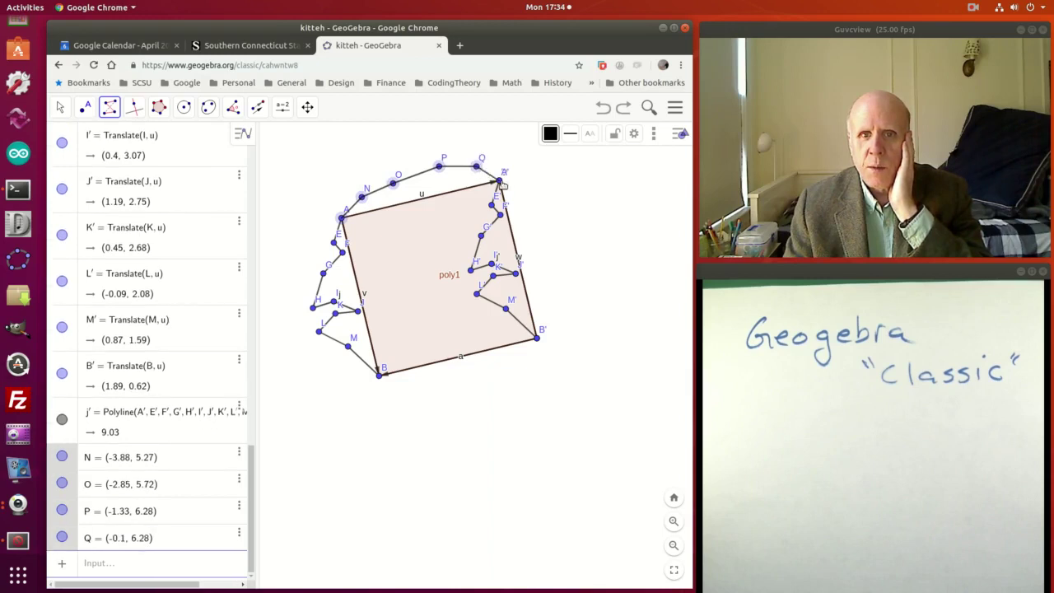
{"action": "double_click", "coordinate": [500, 180]}
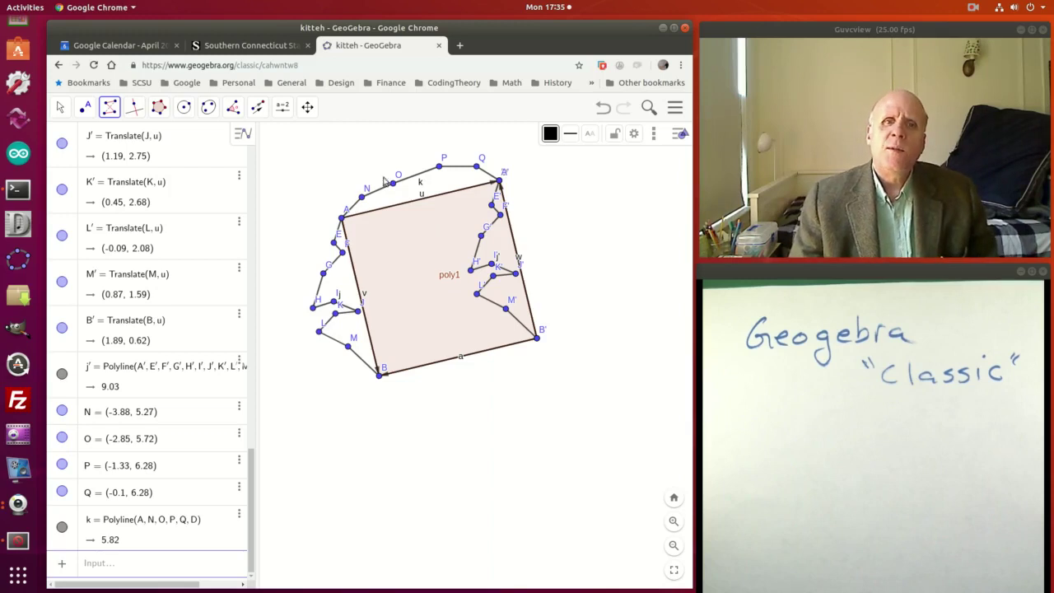
Translate polyline k by vector v onto the square's opposite side.
{"action": "left_click", "coordinate": [260, 104]}
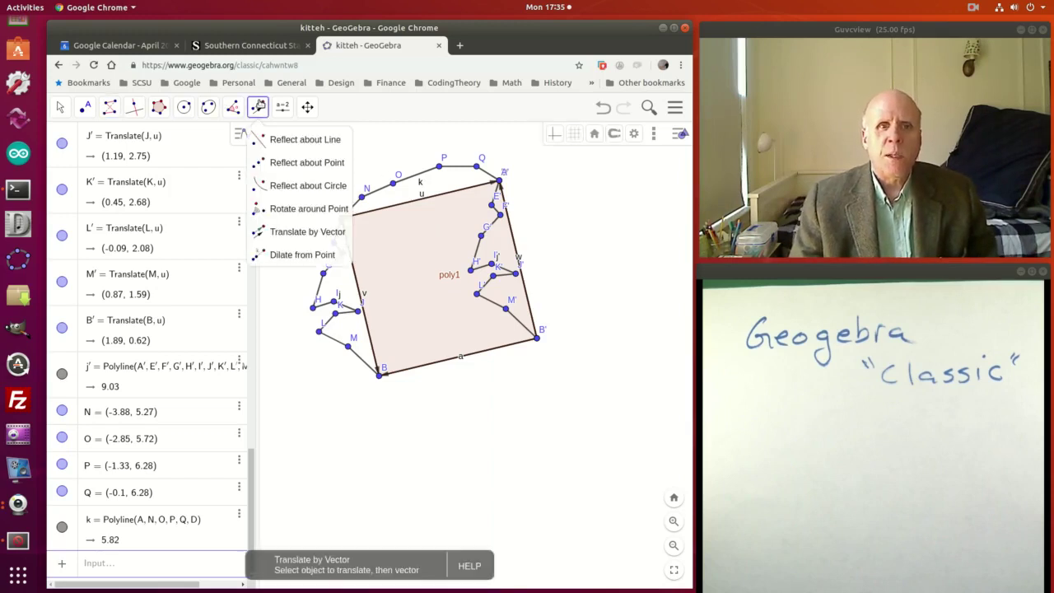
{"action": "left_click", "coordinate": [291, 233]}
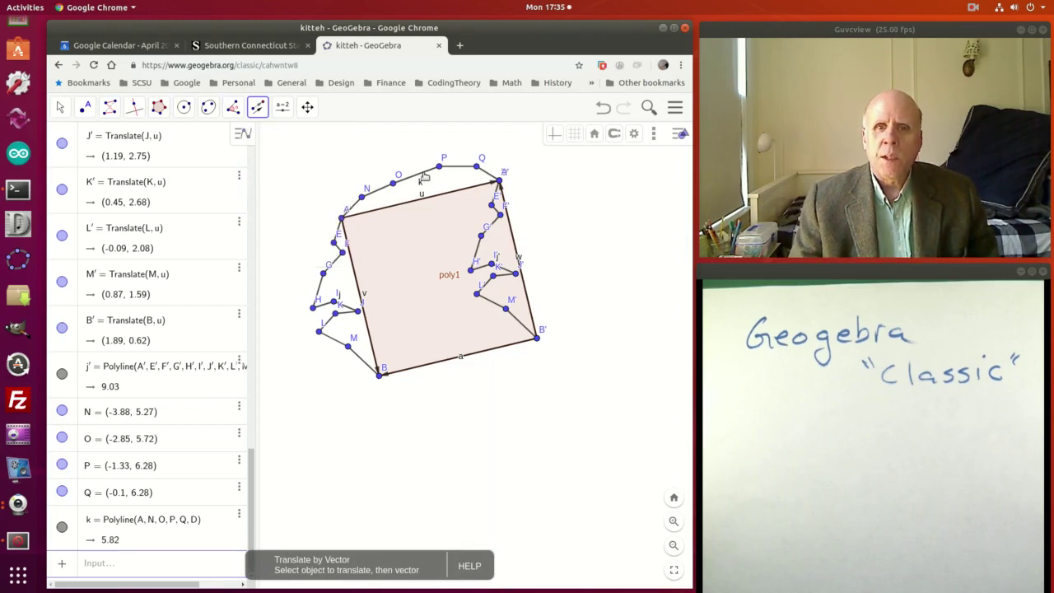
{"action": "left_click", "coordinate": [423, 176]}
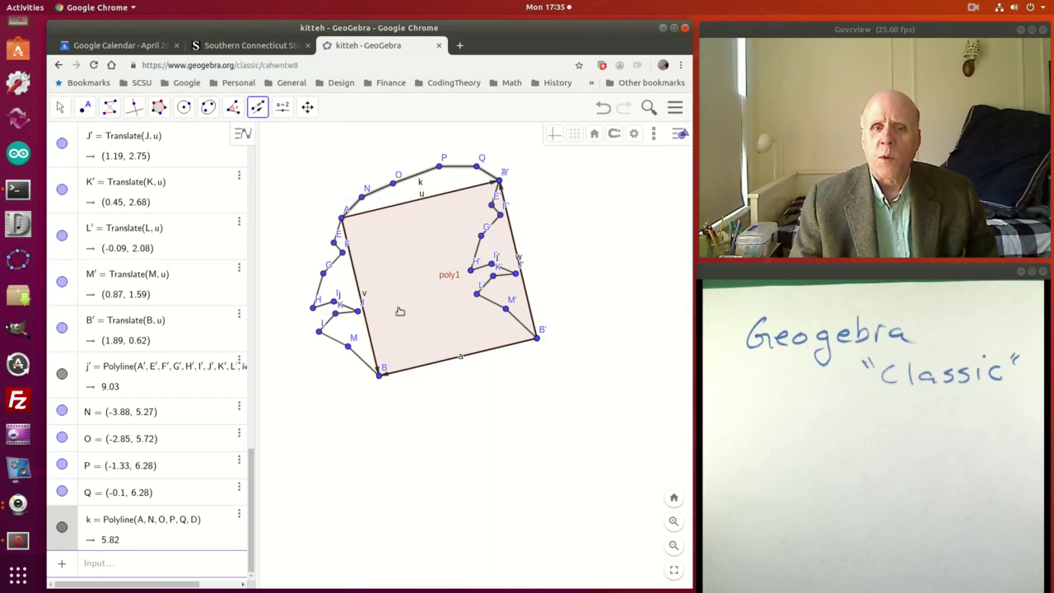
{"action": "left_click", "coordinate": [372, 347]}
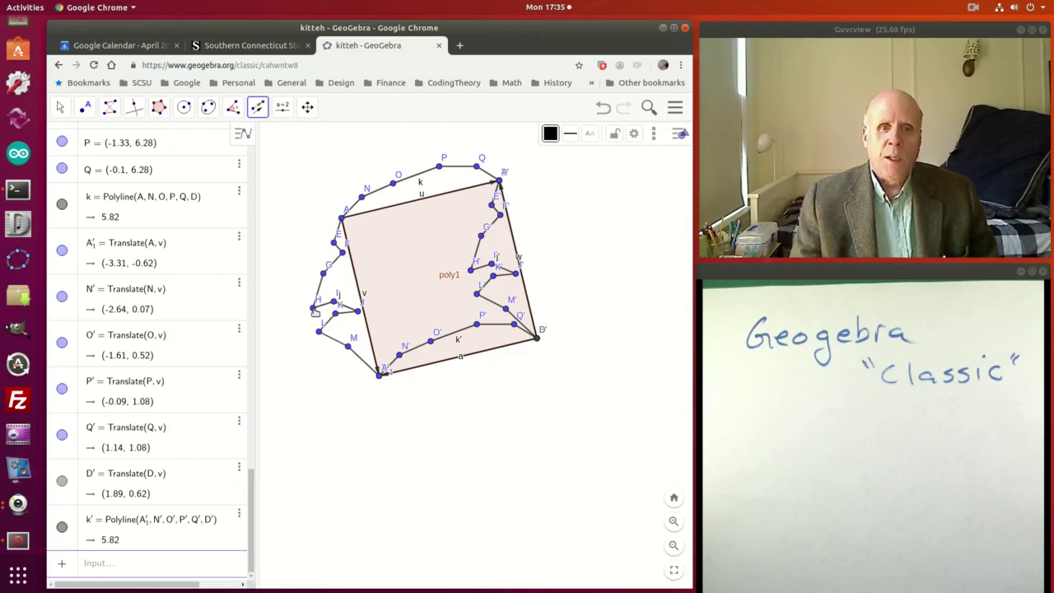
Adjust the original zigzag polyline by moving its points J, K, L, G and F.
{"action": "left_click", "coordinate": [85, 107]}
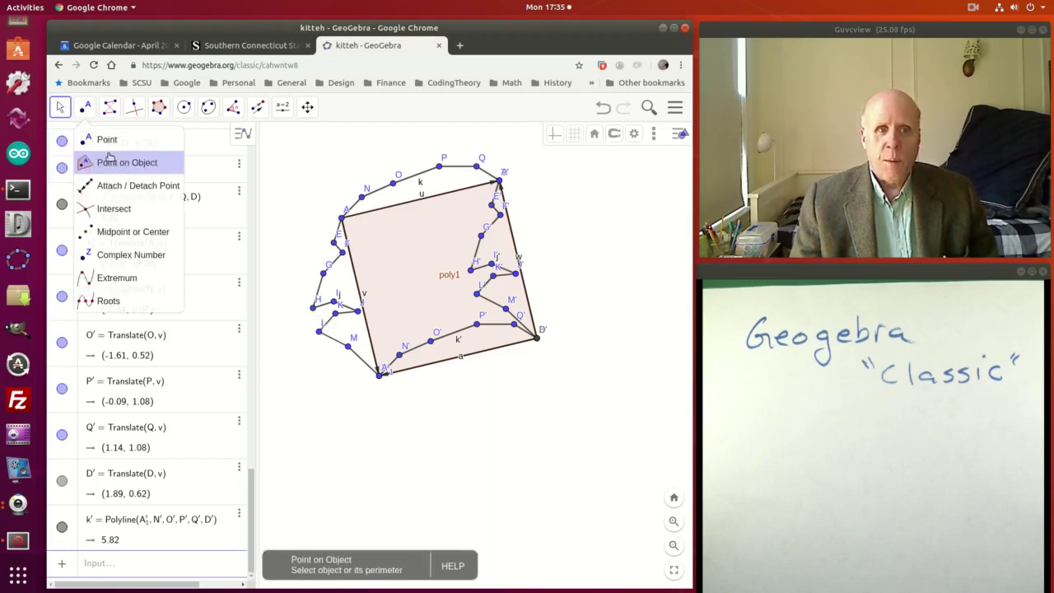
{"action": "left_click", "coordinate": [60, 108]}
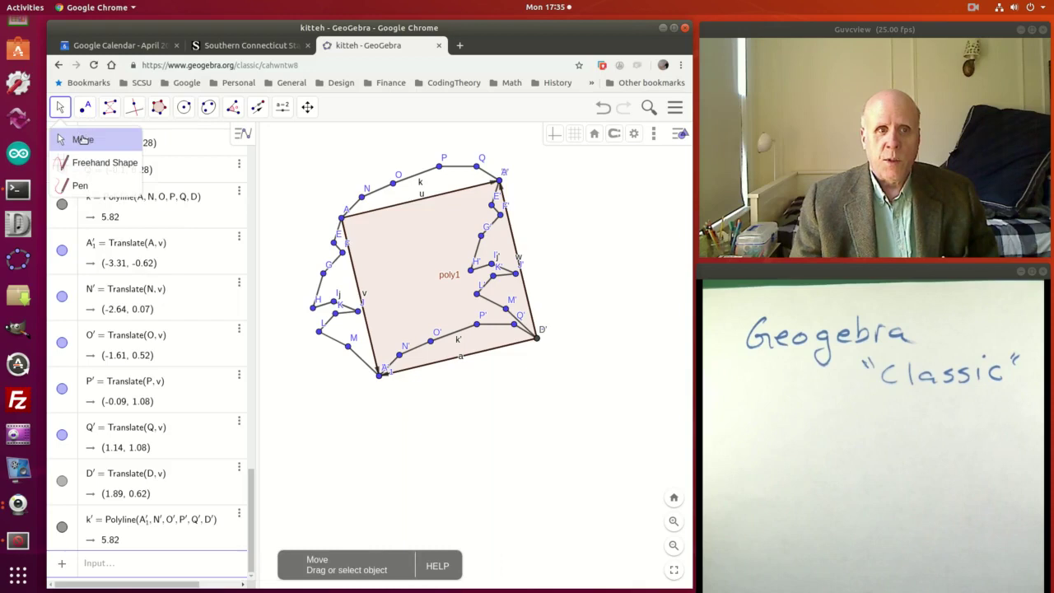
{"action": "left_click", "coordinate": [83, 140]}
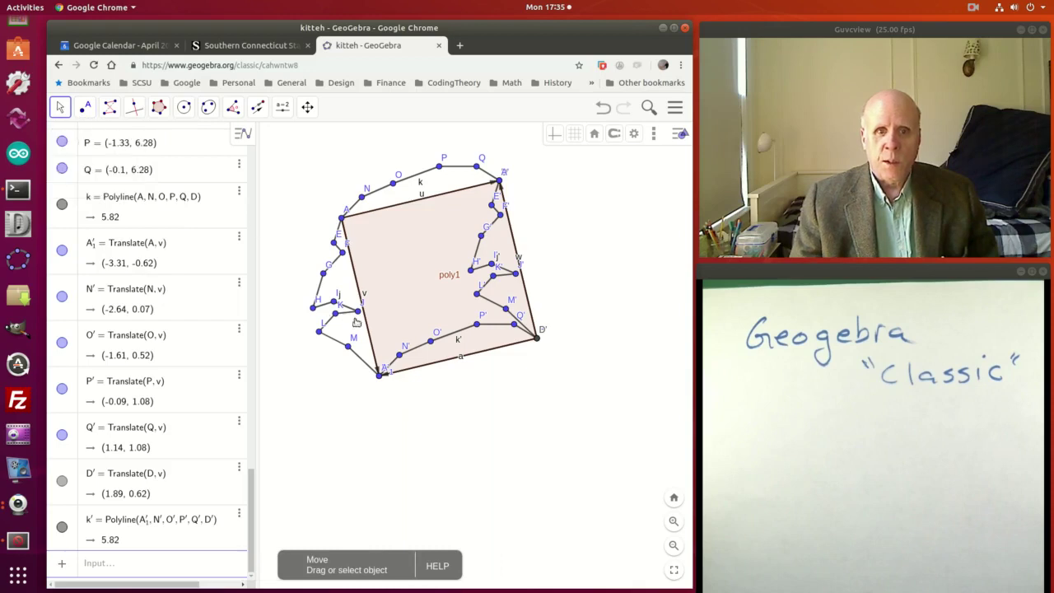
{"action": "left_click_drag", "start_coordinate": [356, 315], "coordinate": [324, 332]}
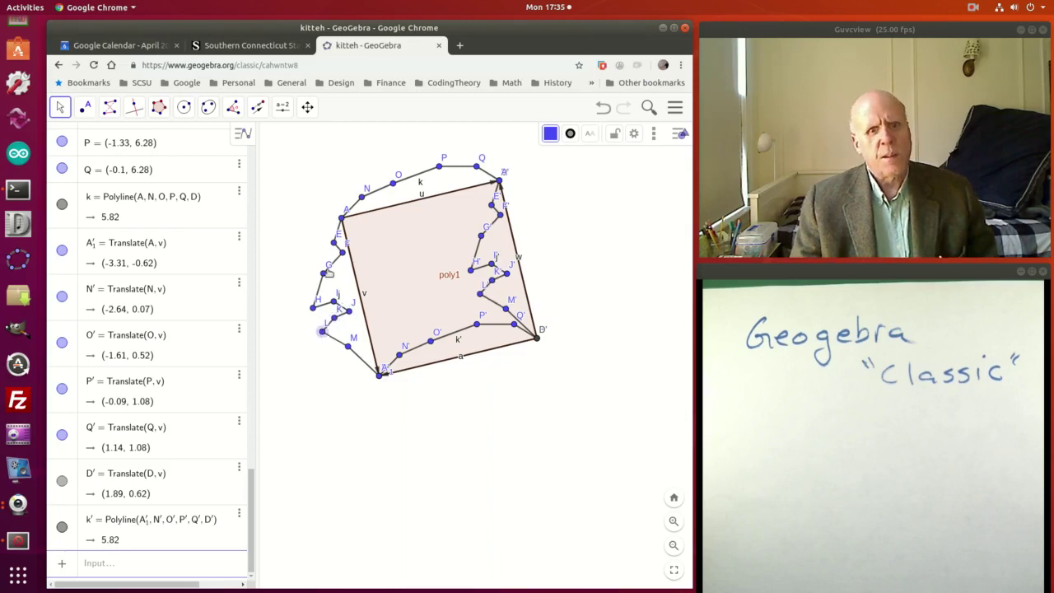
{"action": "left_click_drag", "start_coordinate": [322, 279], "coordinate": [346, 257]}
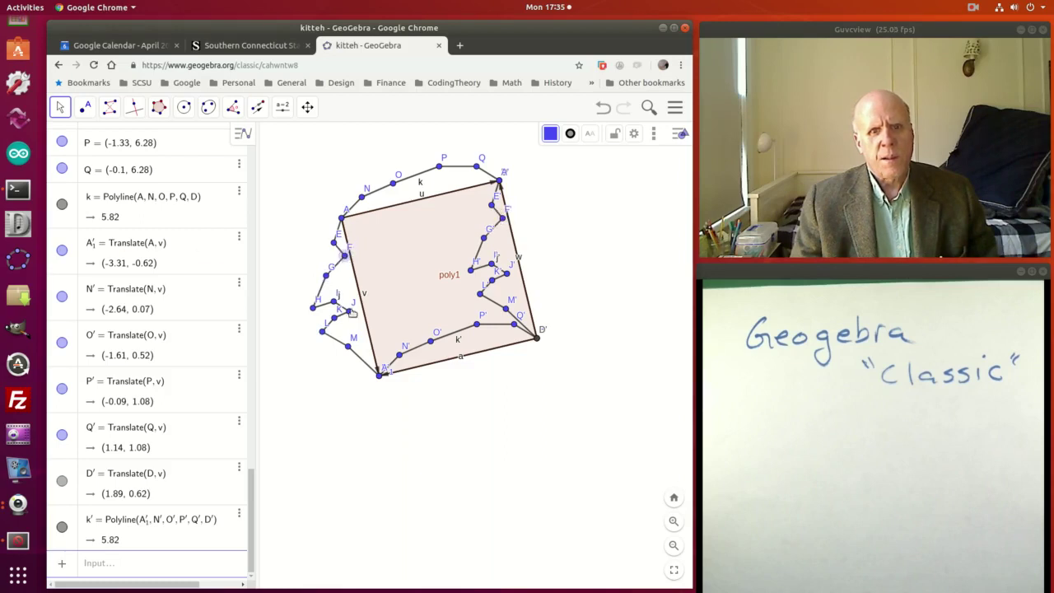
Create a polygon from A through all the vertices of the four edge polylines, closing it back at A.
{"action": "left_click", "coordinate": [161, 108]}
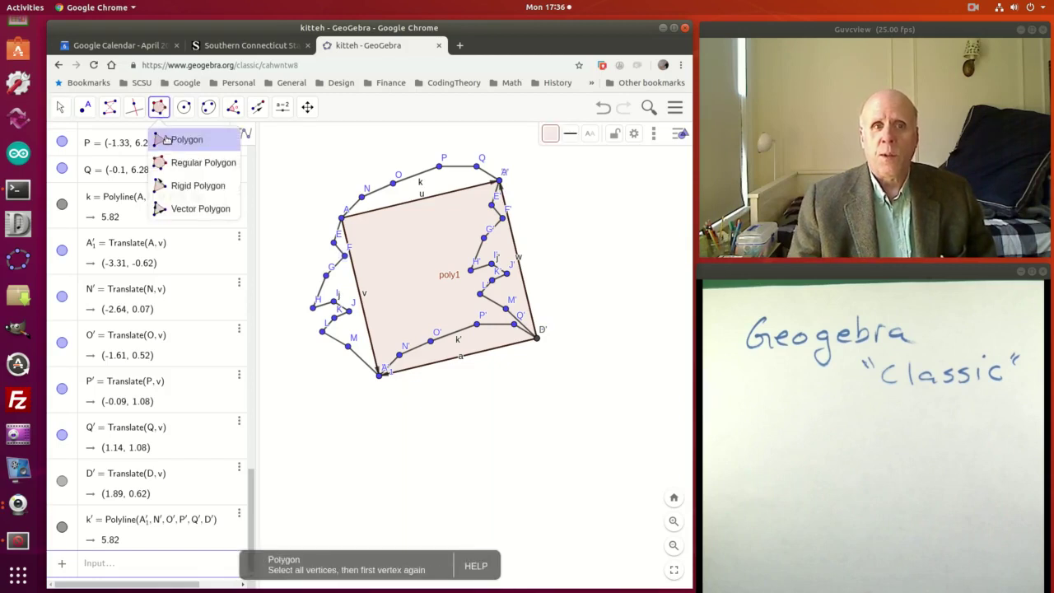
{"action": "left_click", "coordinate": [166, 140]}
{"action": "left_click", "coordinate": [342, 219]}
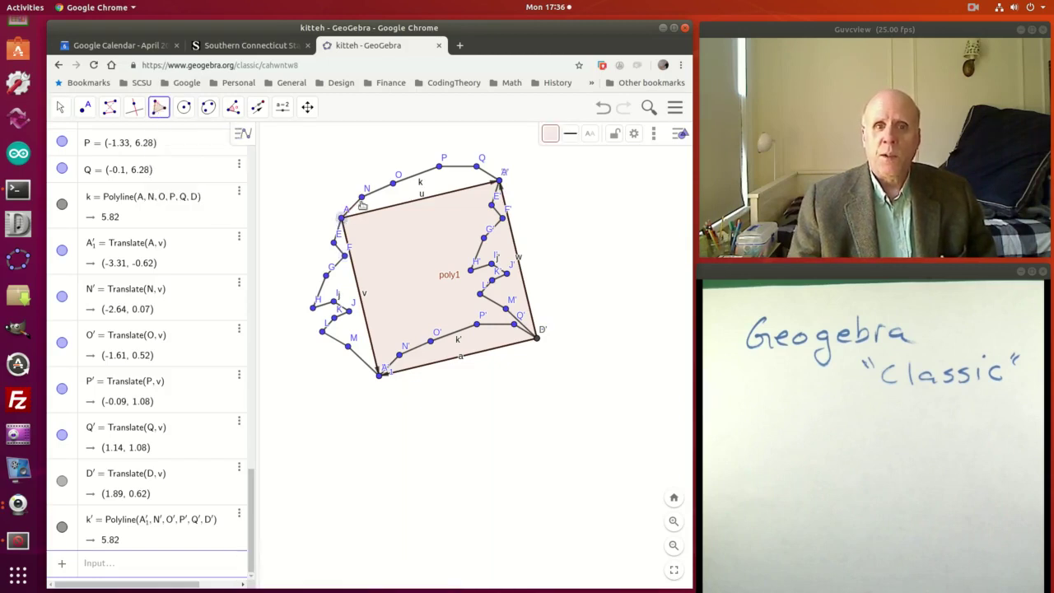
{"action": "left_click", "coordinate": [394, 184]}
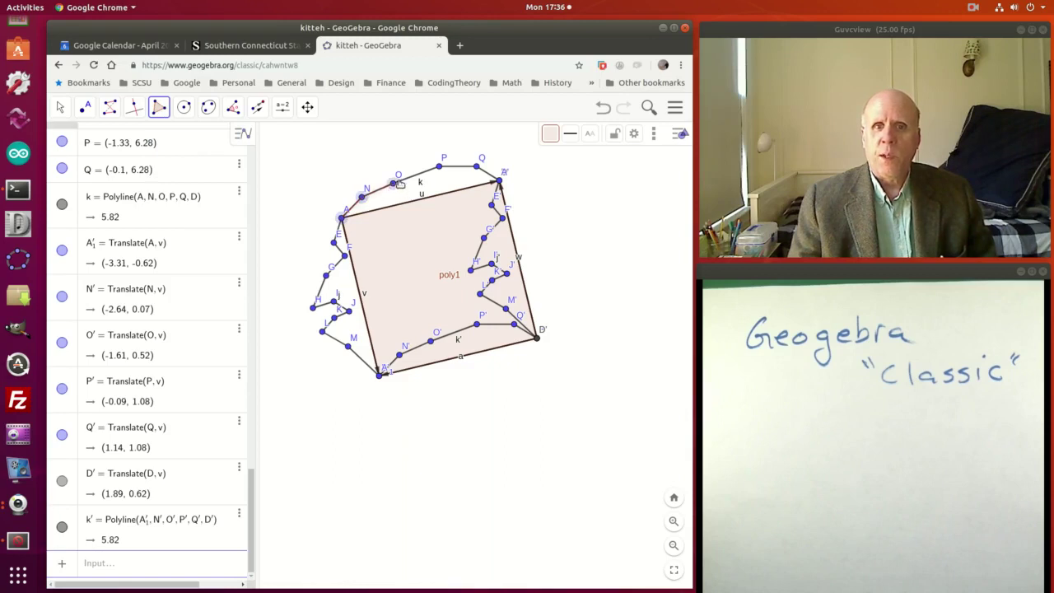
{"action": "left_click", "coordinate": [440, 168]}
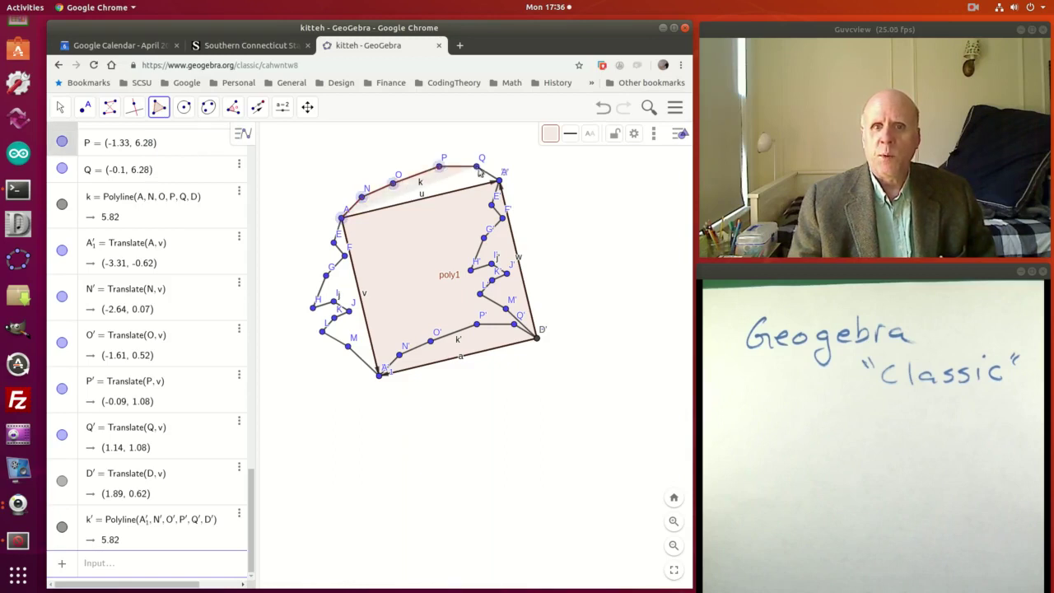
{"action": "left_click", "coordinate": [477, 167]}
{"action": "left_click", "coordinate": [492, 205]}
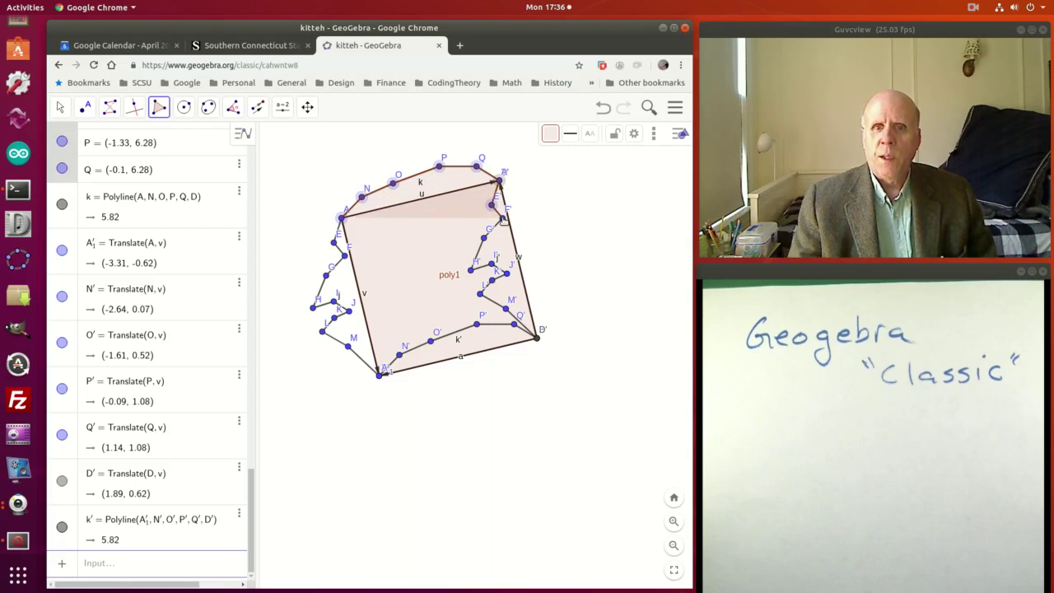
{"action": "left_click", "coordinate": [483, 239]}
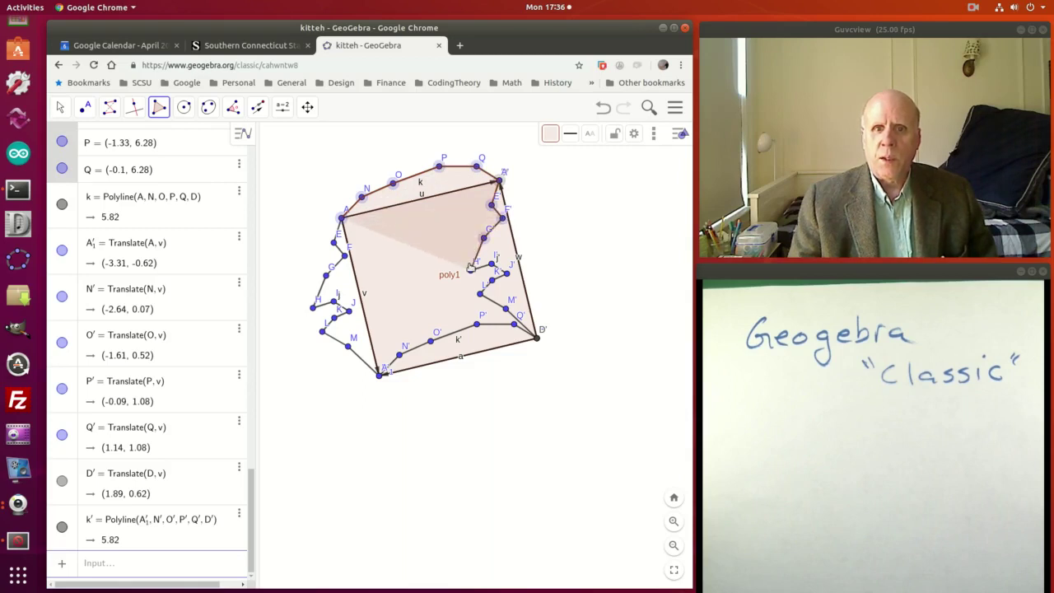
{"action": "left_click", "coordinate": [493, 266]}
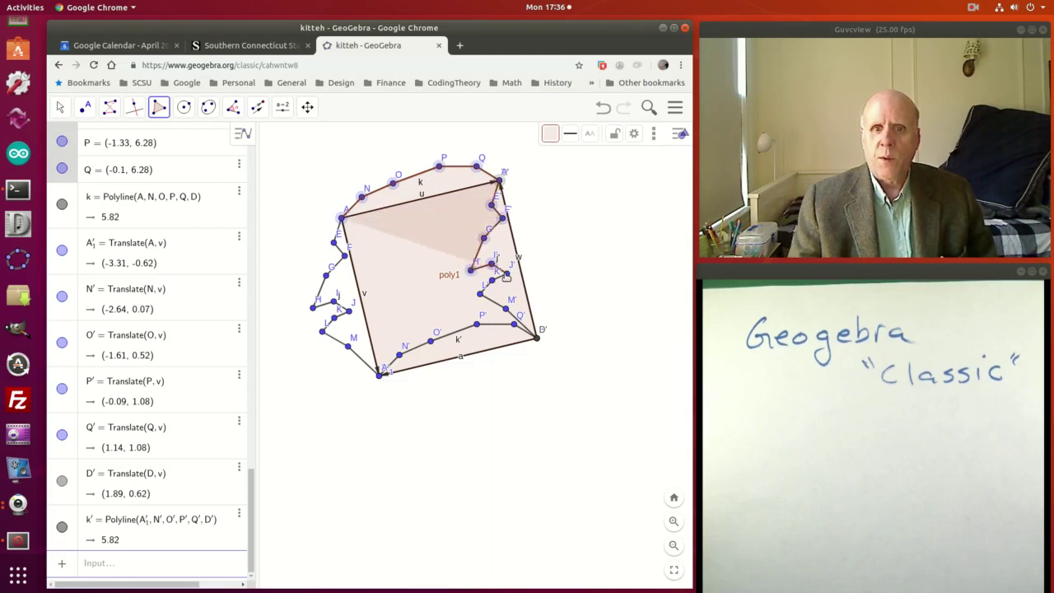
{"action": "left_click", "coordinate": [507, 274]}
{"action": "left_click", "coordinate": [481, 294]}
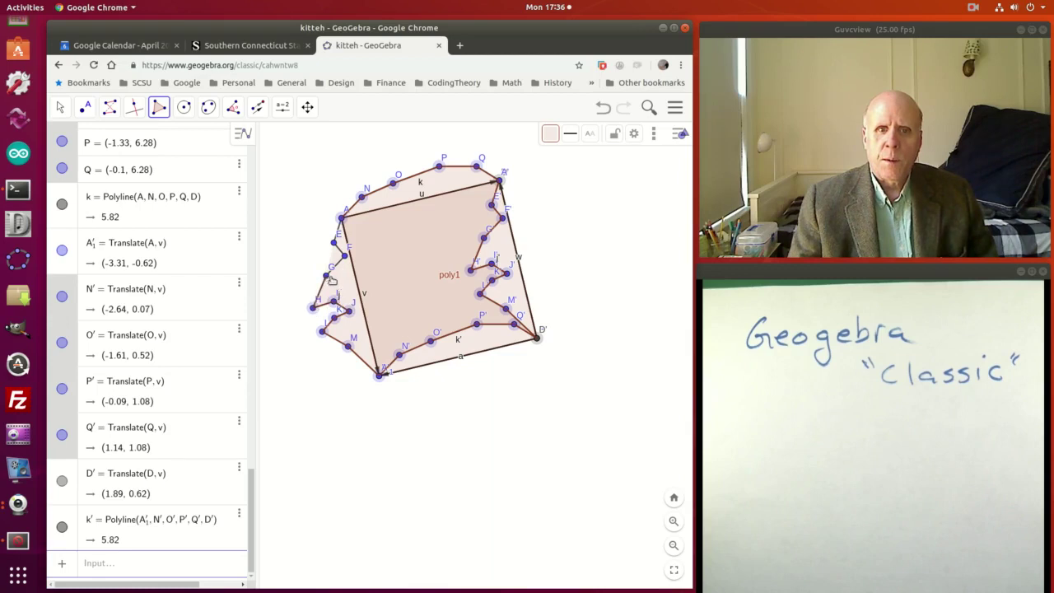
{"action": "left_click", "coordinate": [343, 218]}
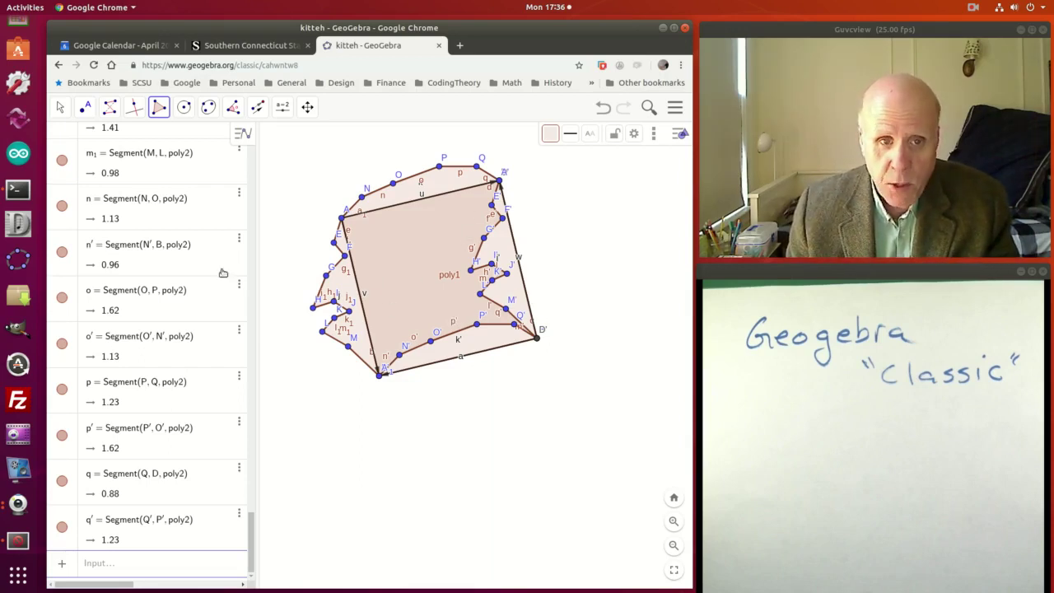
Refine the tile's outline by moving points J and F of the original zigzag edge slightly toward side AB.
{"action": "left_click", "coordinate": [61, 107]}
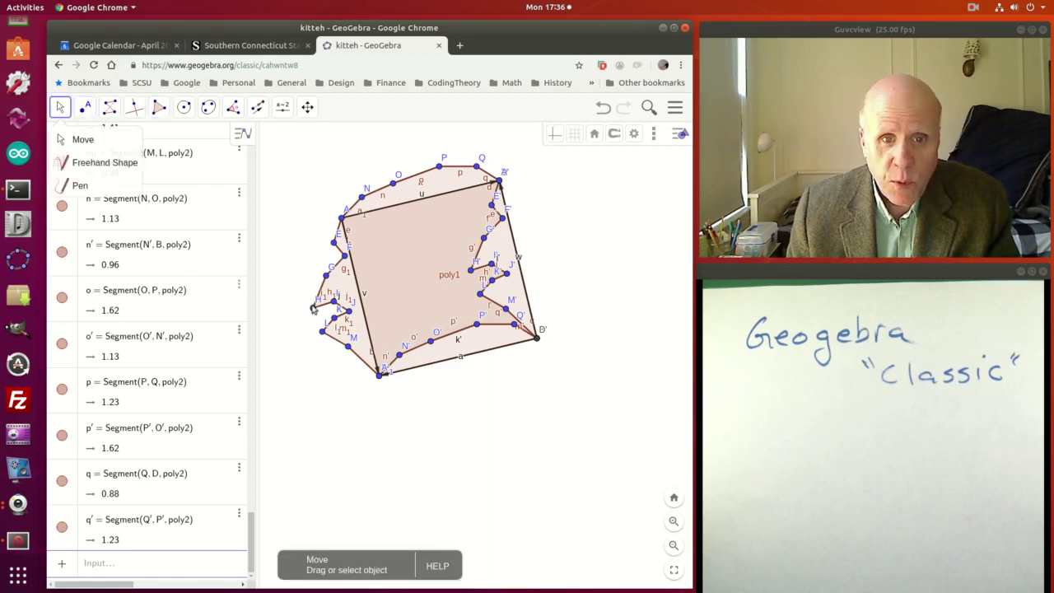
{"action": "left_click_drag", "start_coordinate": [349, 316], "coordinate": [357, 319]}
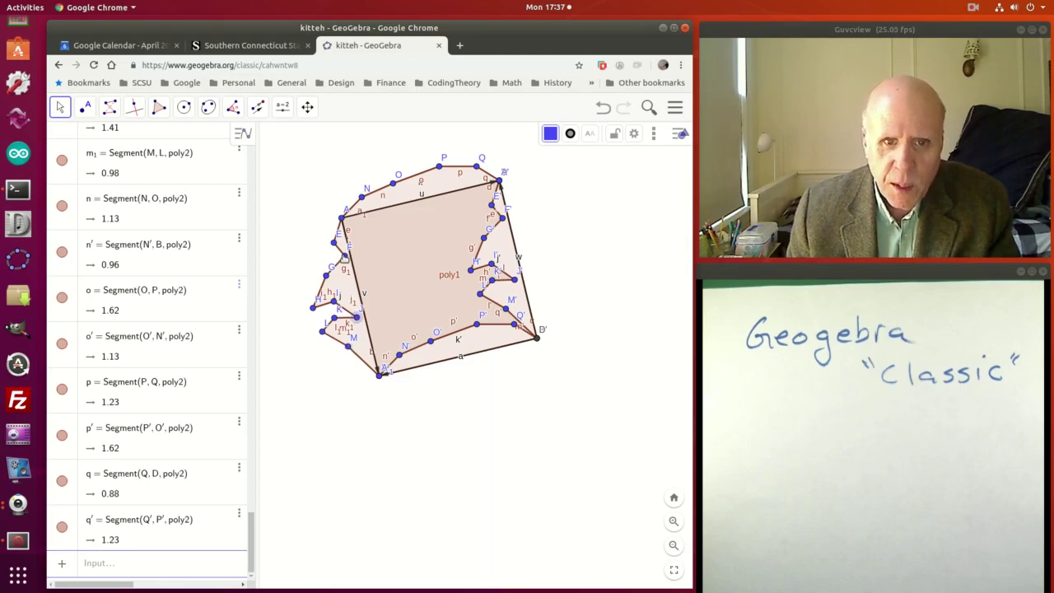
{"action": "left_click_drag", "start_coordinate": [345, 257], "coordinate": [347, 260]}
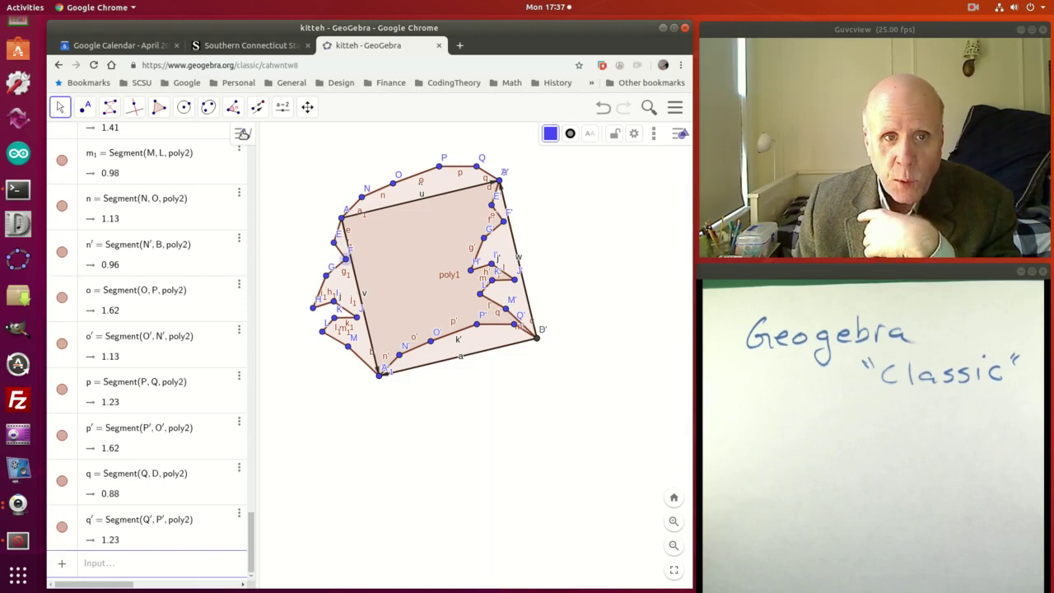
Sort the algebra list by object type and collapse the Point group.
{"action": "left_click", "coordinate": [243, 134]}
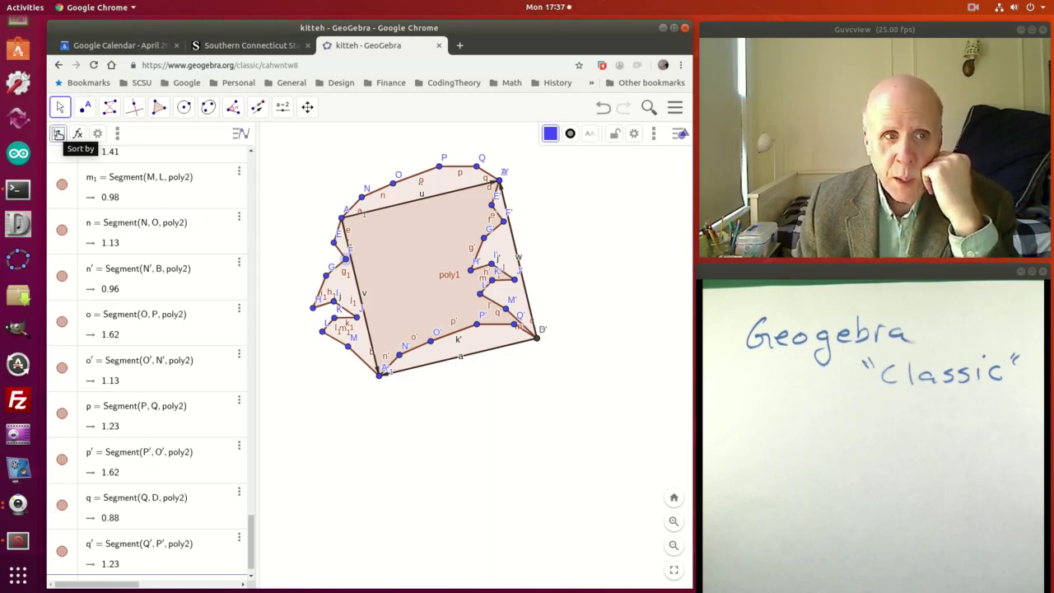
{"action": "left_click", "coordinate": [59, 134]}
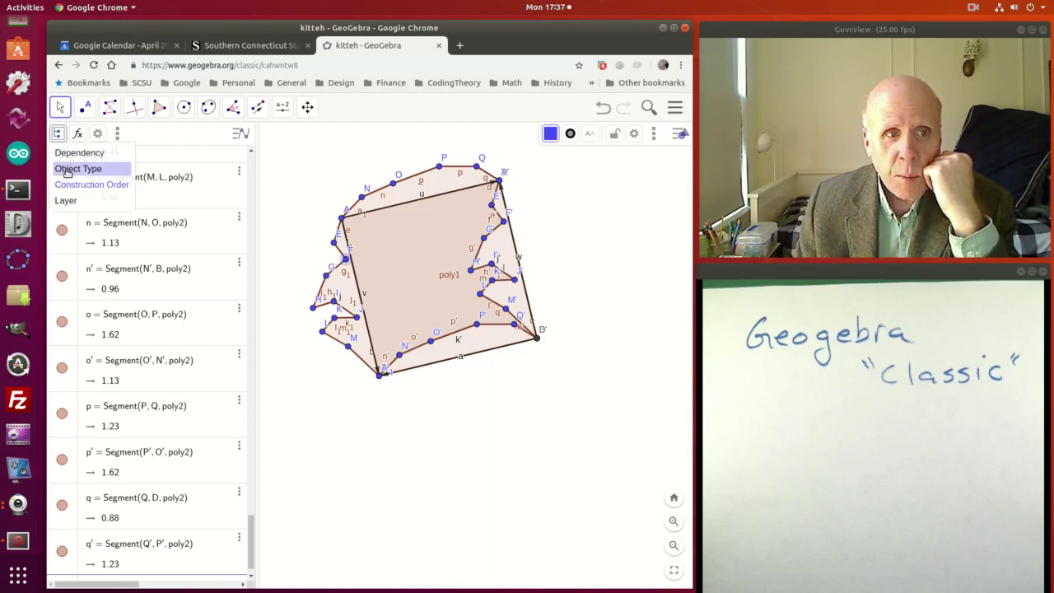
{"action": "left_click", "coordinate": [68, 169]}
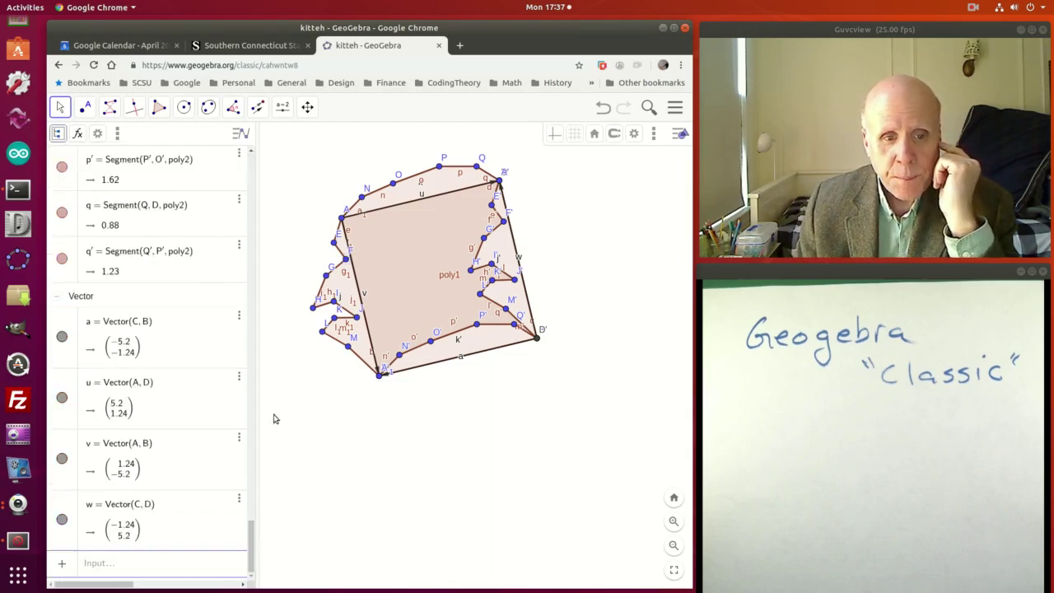
{"action": "left_click_drag", "start_coordinate": [253, 540], "coordinate": [251, 168]}
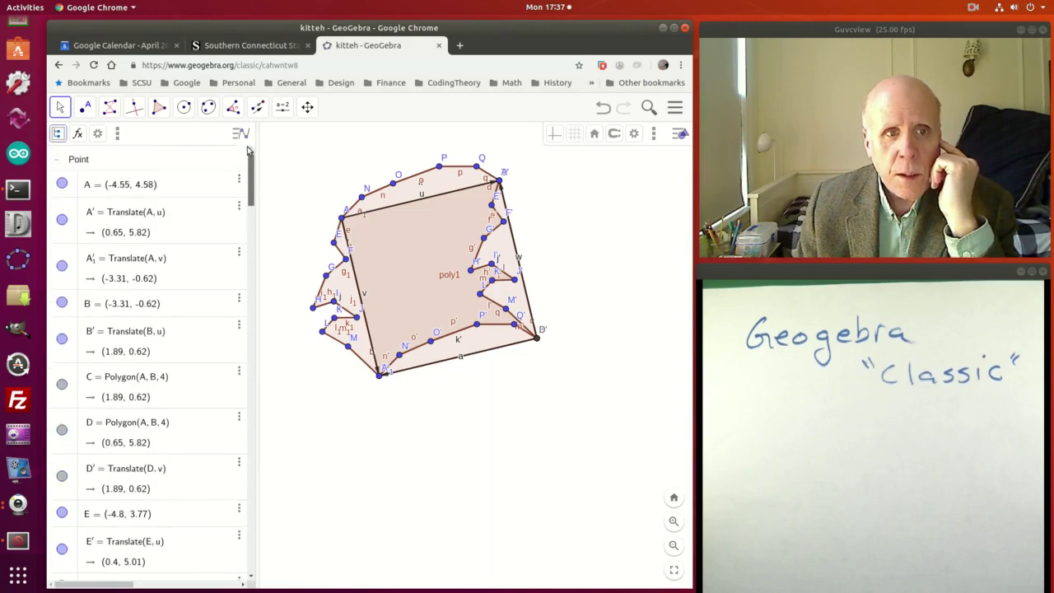
{"action": "left_click", "coordinate": [59, 165]}
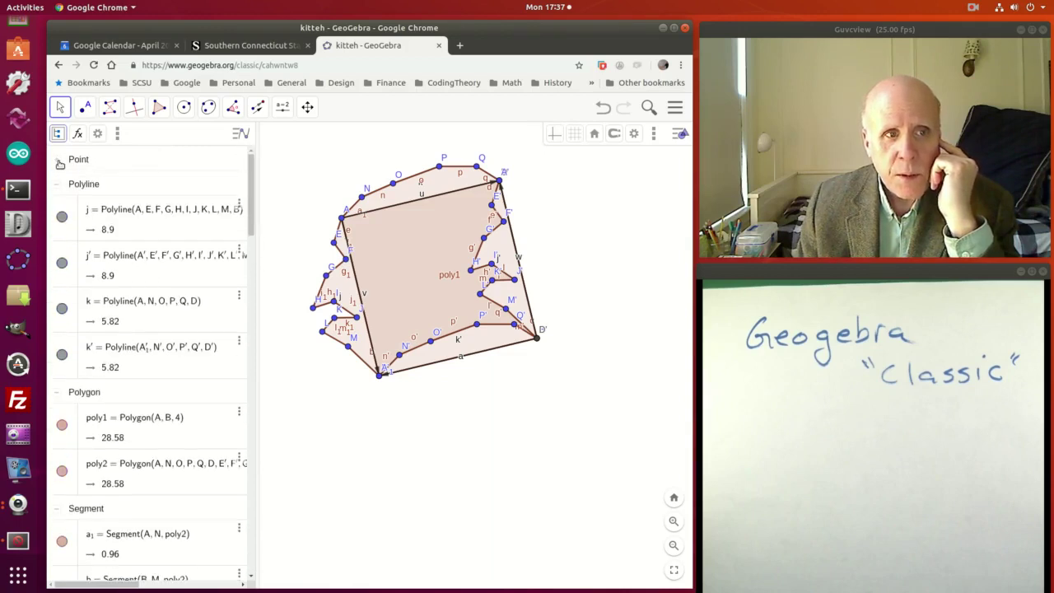
{"action": "left_click", "coordinate": [58, 165]}
{"action": "left_click", "coordinate": [59, 165]}
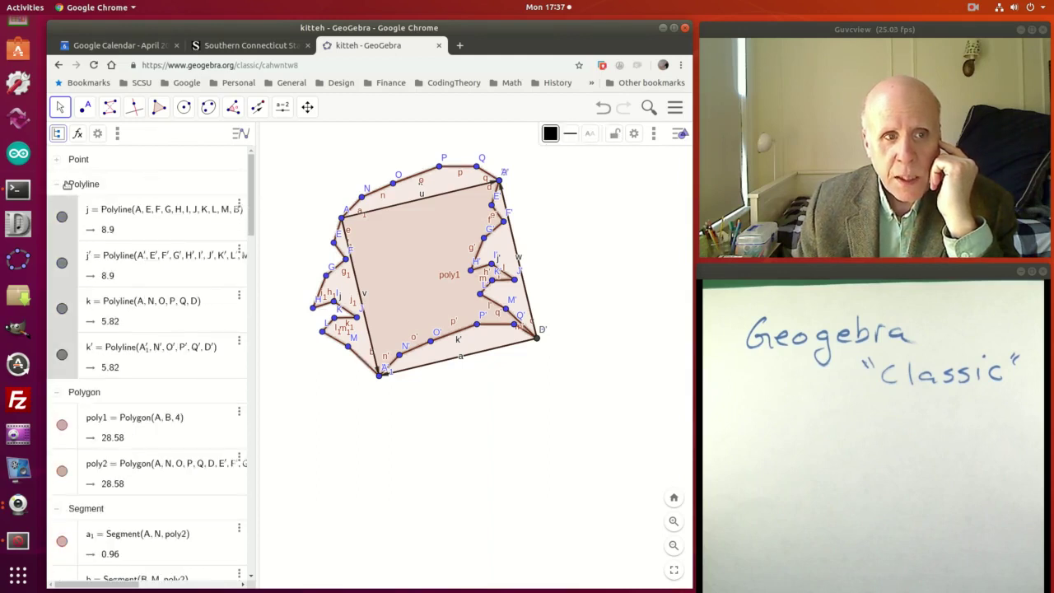
Hide the four edge polylines j, j′, k and k′ and collapse the Polyline group.
{"action": "left_click", "coordinate": [59, 188]}
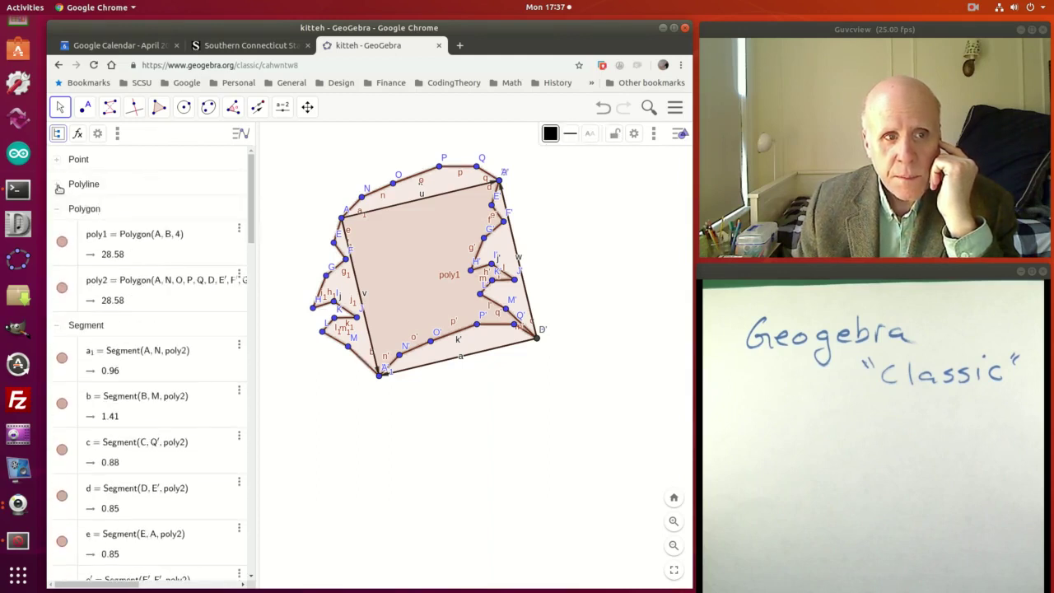
{"action": "left_click", "coordinate": [61, 187]}
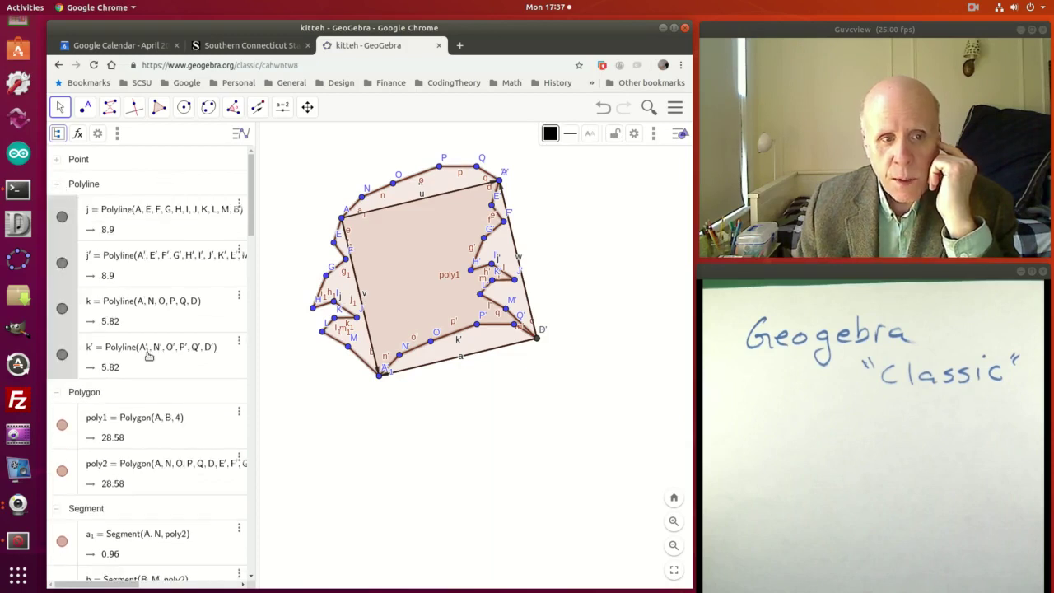
{"action": "left_click", "coordinate": [61, 217]}
{"action": "left_click", "coordinate": [61, 263]}
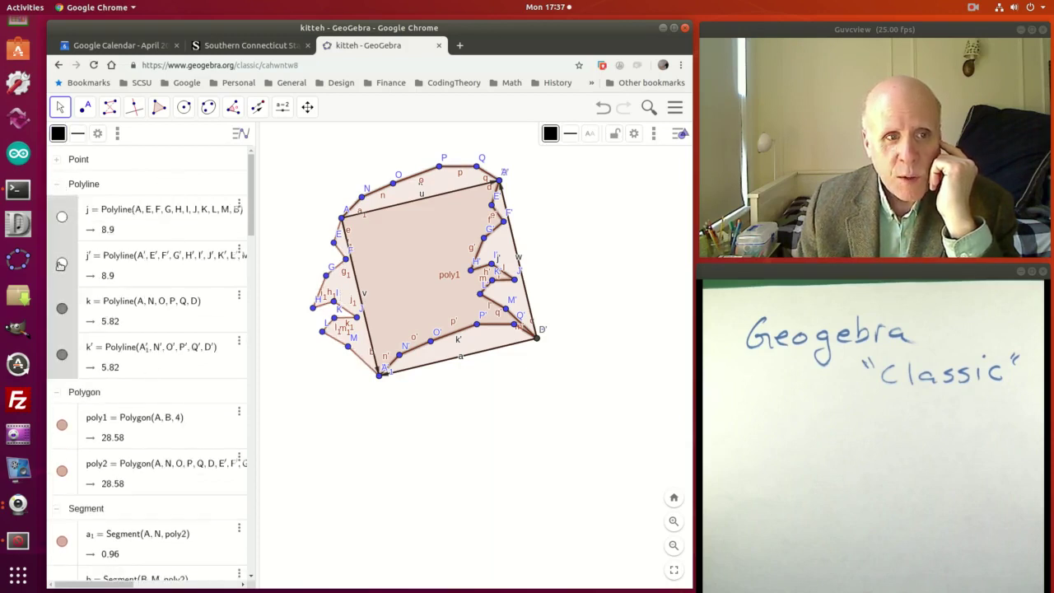
{"action": "left_click", "coordinate": [62, 309]}
{"action": "left_click", "coordinate": [62, 355]}
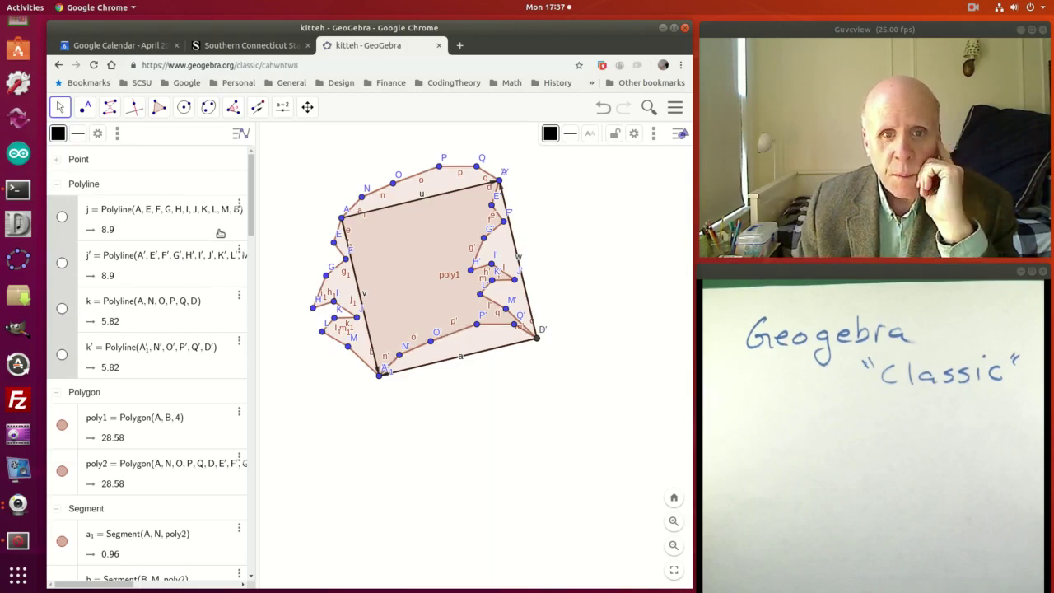
{"action": "left_click", "coordinate": [58, 185]}
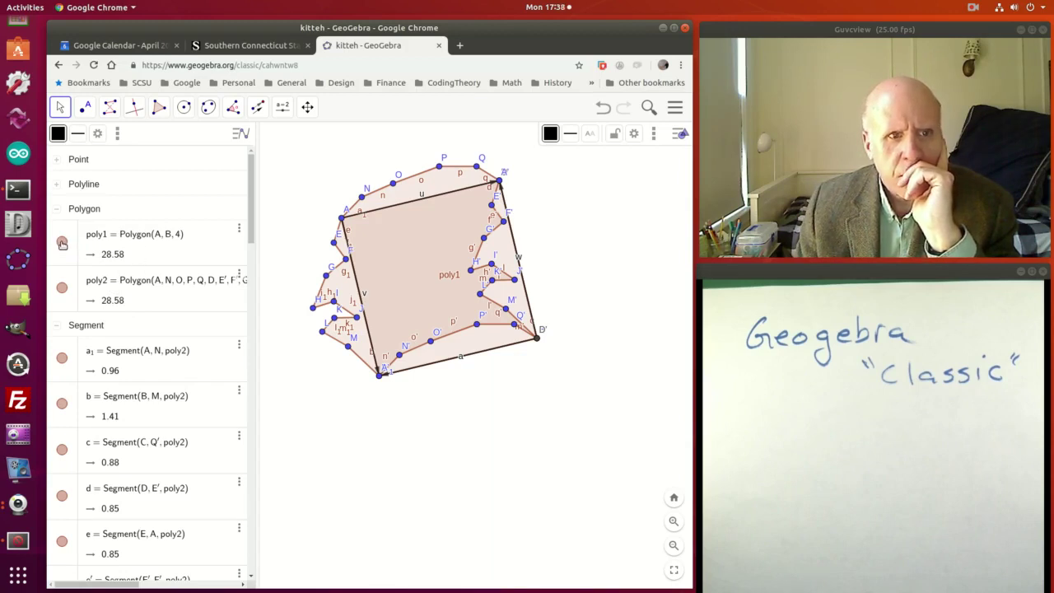
Try to delete the original square poly1, and undo the deletion.
{"action": "left_click", "coordinate": [167, 235]}
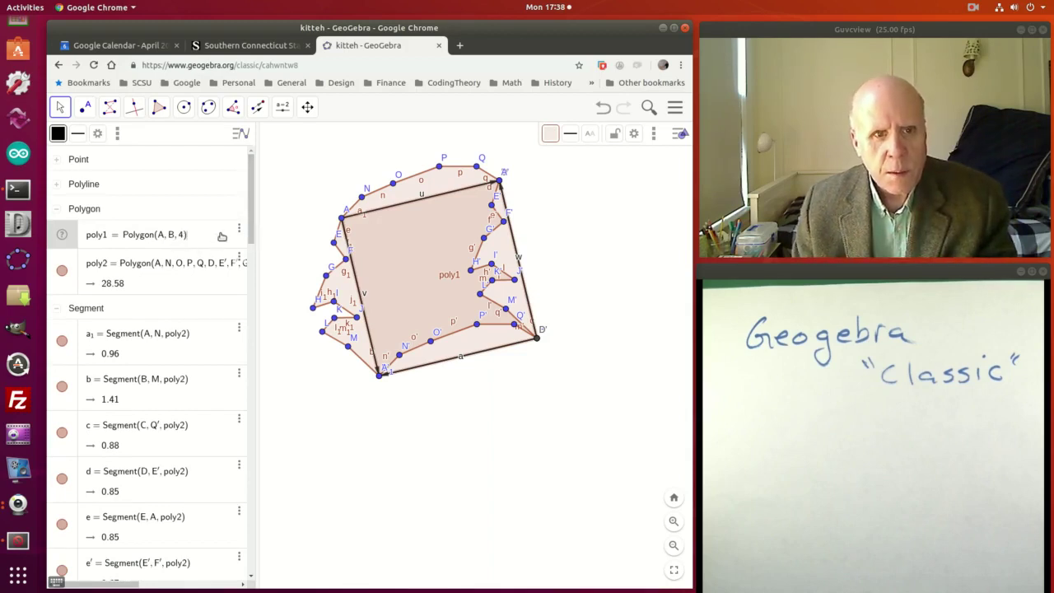
{"action": "left_click", "coordinate": [239, 231]}
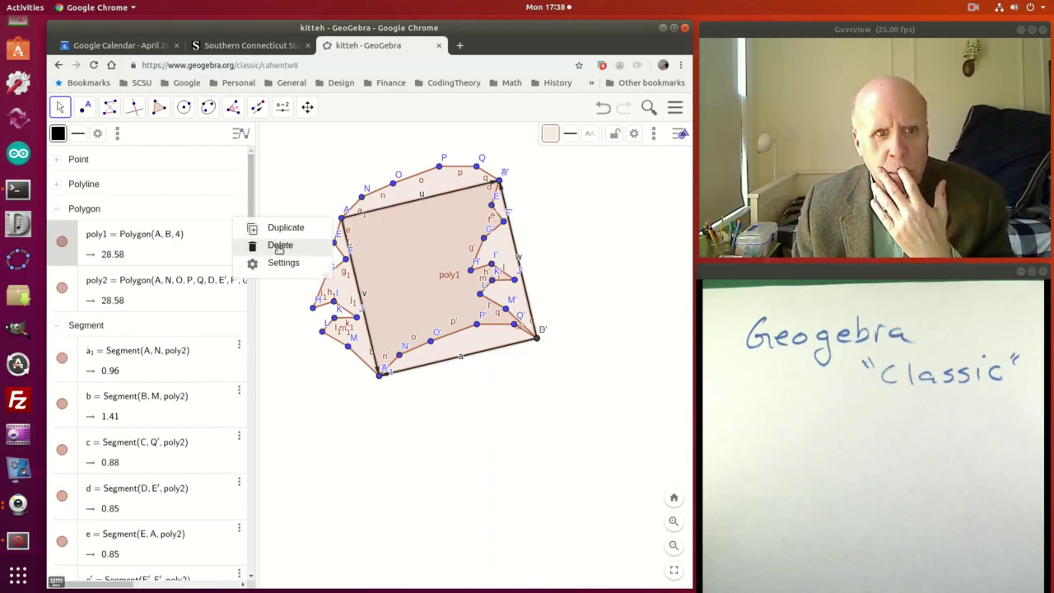
{"action": "left_click", "coordinate": [277, 246]}
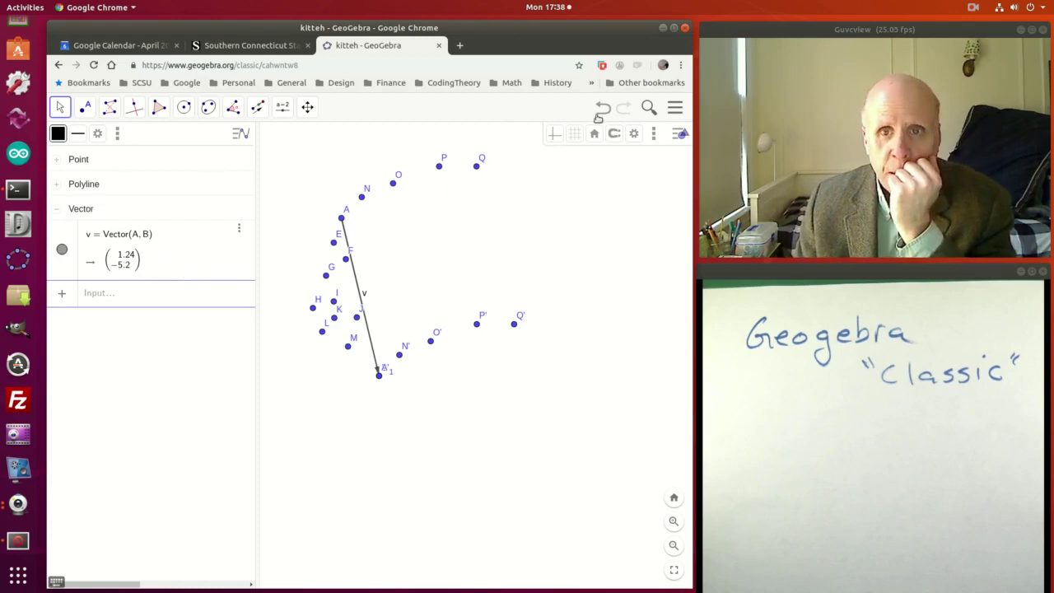
{"action": "left_click", "coordinate": [603, 108]}
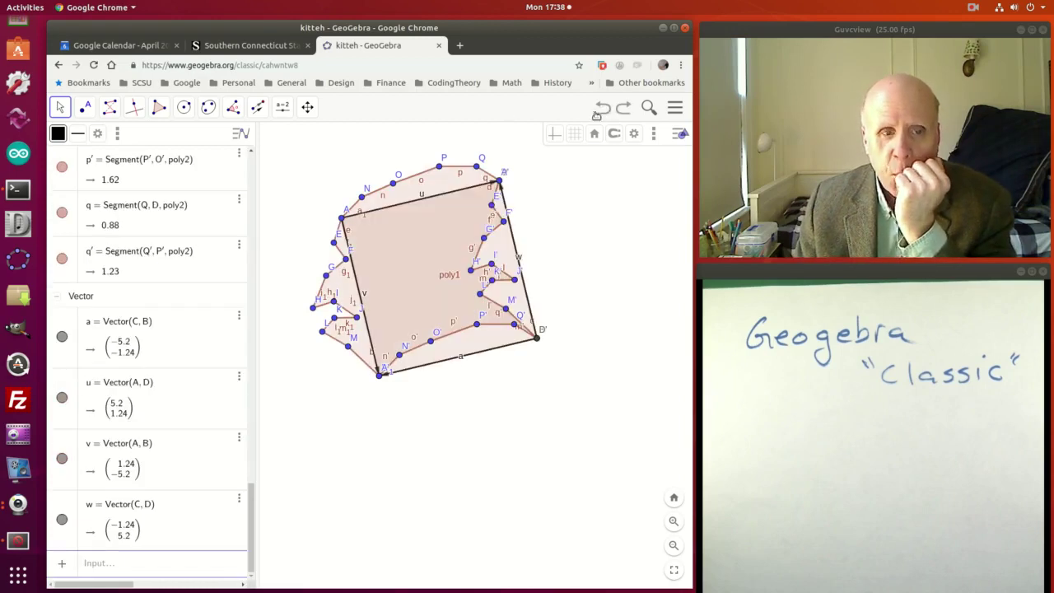
Hide the original square poly1 while keeping the tile polygon poly2 displayed.
{"action": "scroll", "coordinate": [155, 257], "scroll_direction": "up", "scroll_amount": 1}
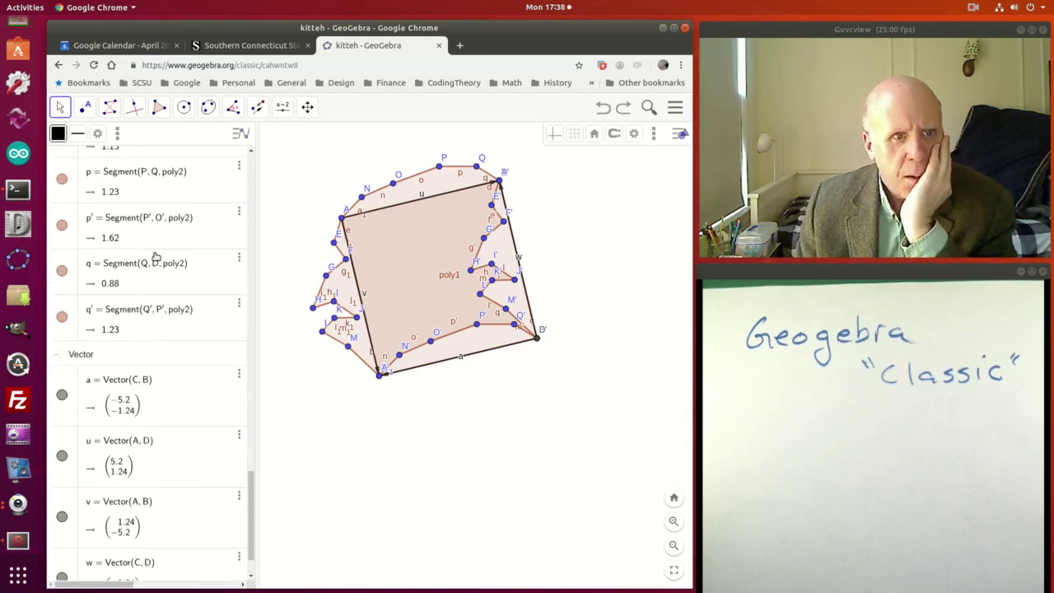
{"action": "scroll", "coordinate": [159, 256], "scroll_direction": "up", "scroll_amount": 10}
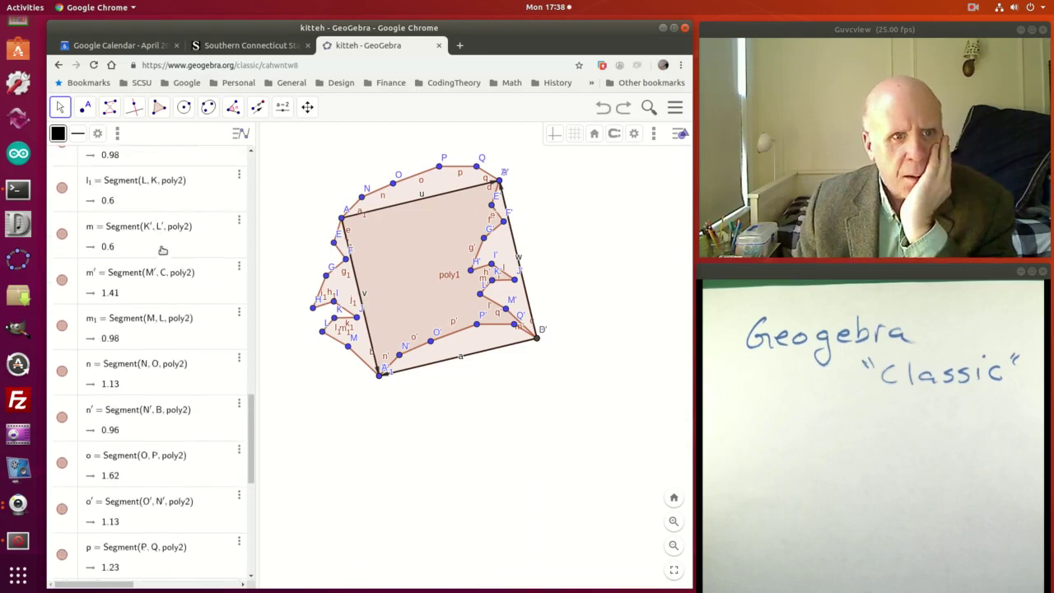
{"action": "scroll", "coordinate": [161, 245], "scroll_direction": "up", "scroll_amount": 10}
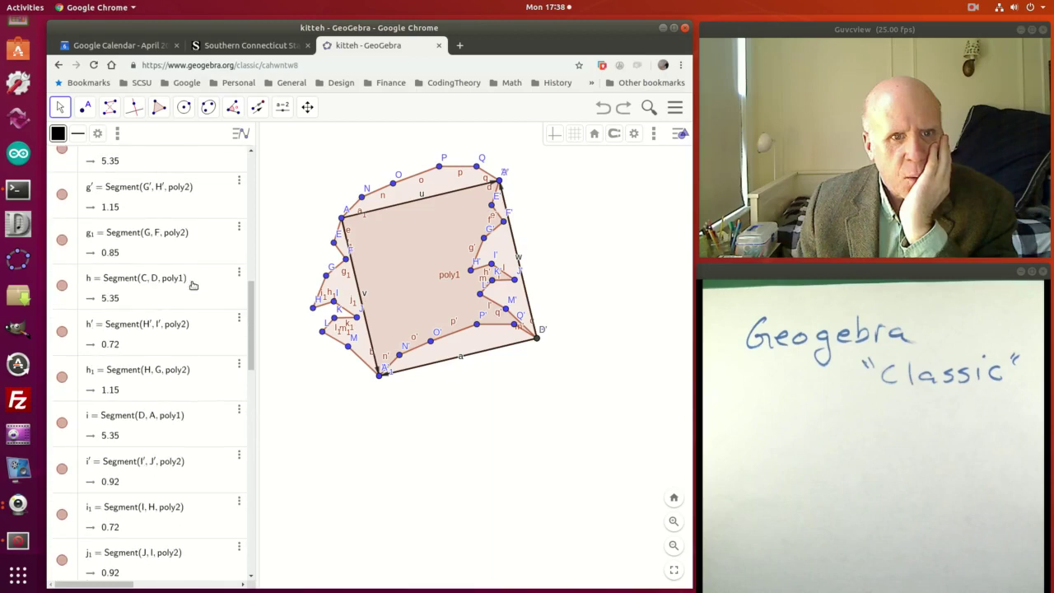
{"action": "left_click_drag", "start_coordinate": [253, 310], "coordinate": [256, 191]}
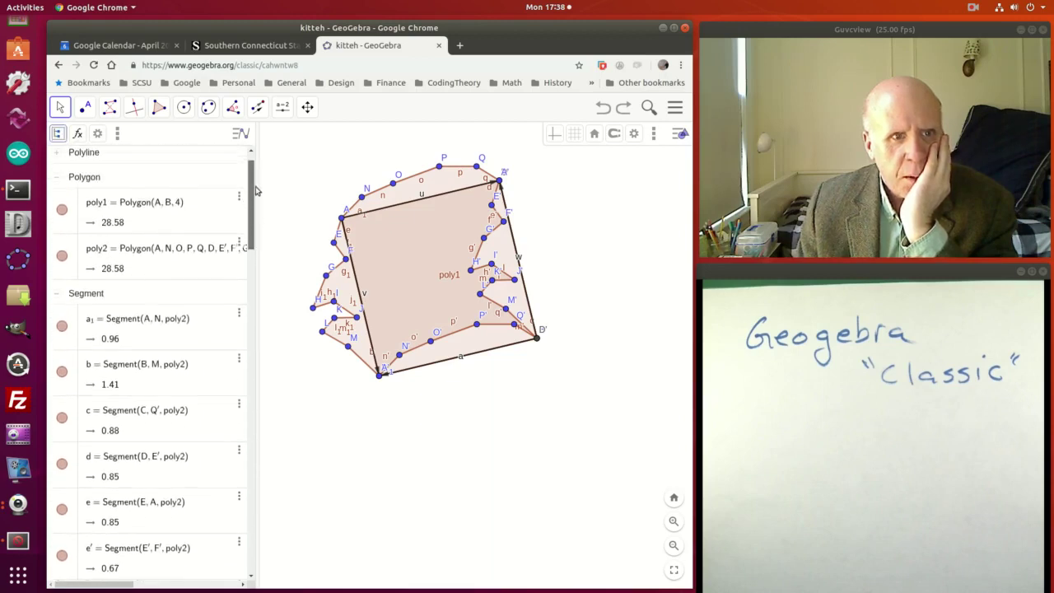
{"action": "left_click", "coordinate": [169, 203]}
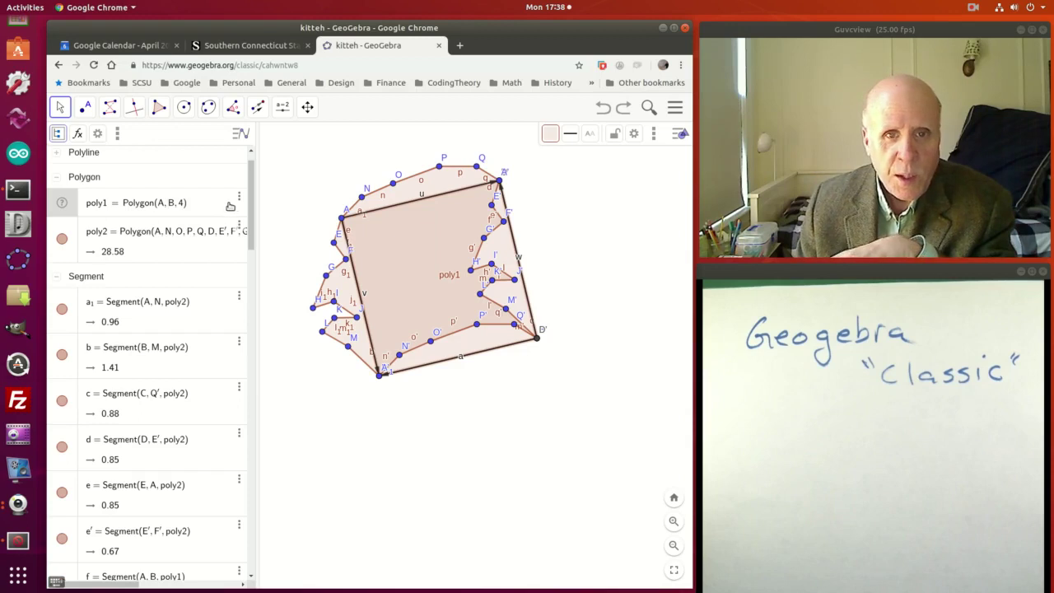
{"action": "left_click", "coordinate": [64, 204]}
{"action": "left_click", "coordinate": [64, 212]}
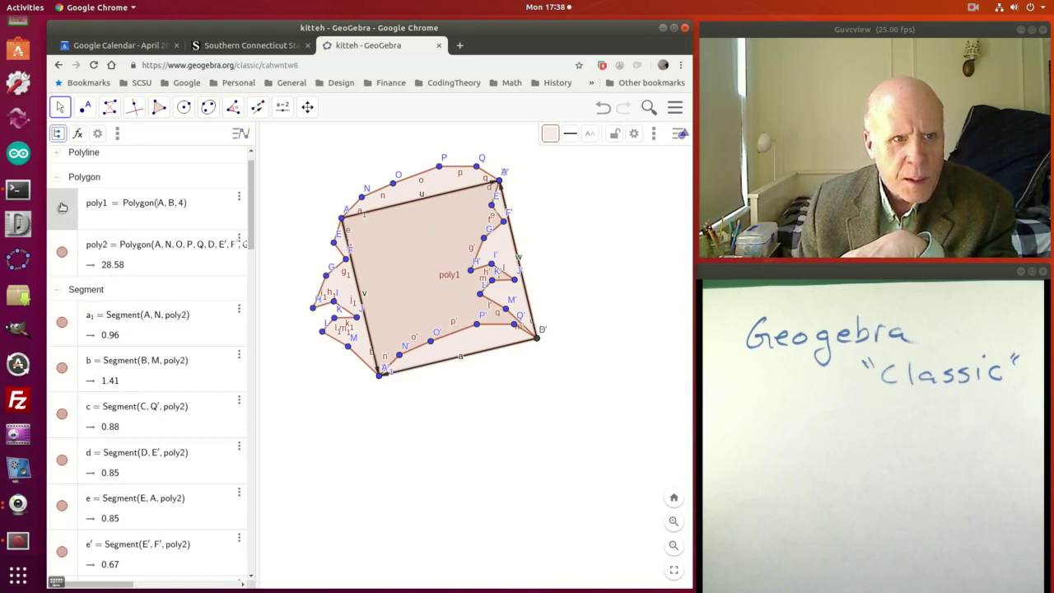
{"action": "left_click", "coordinate": [63, 252]}
{"action": "left_click", "coordinate": [64, 256]}
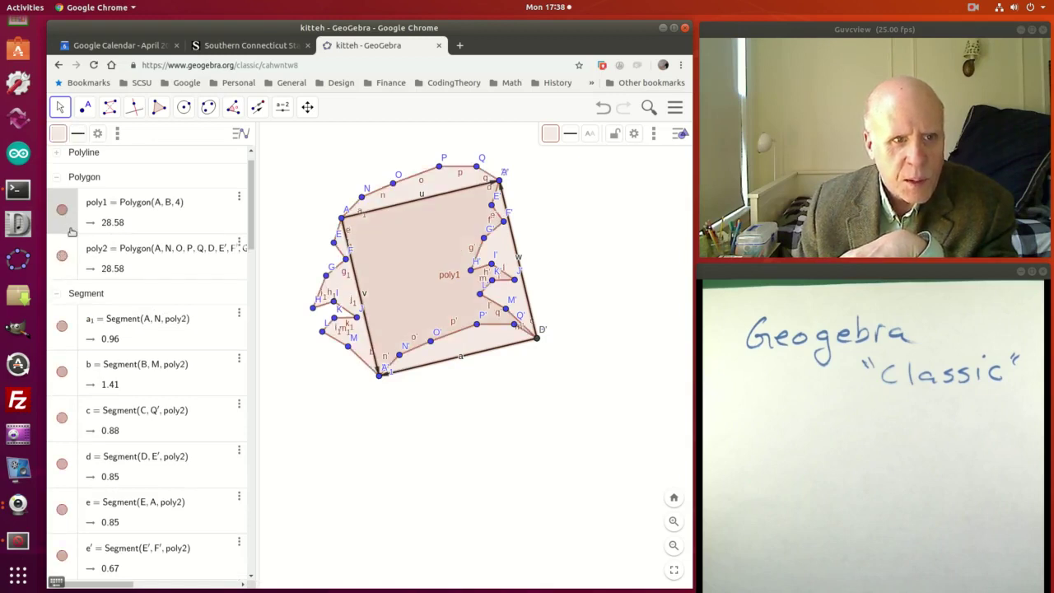
{"action": "left_click", "coordinate": [62, 212]}
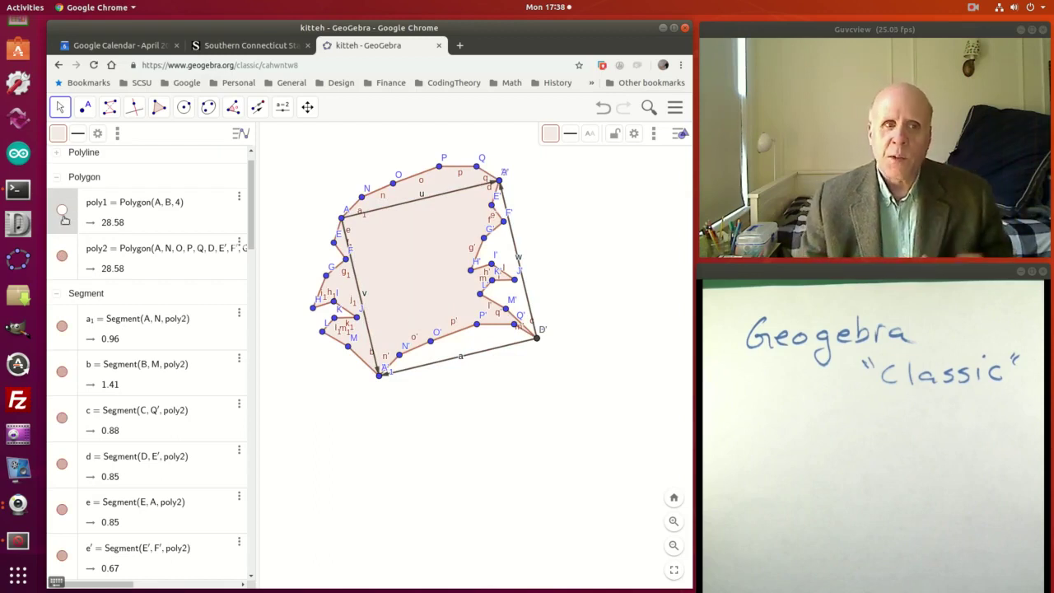
{"action": "left_click", "coordinate": [63, 212]}
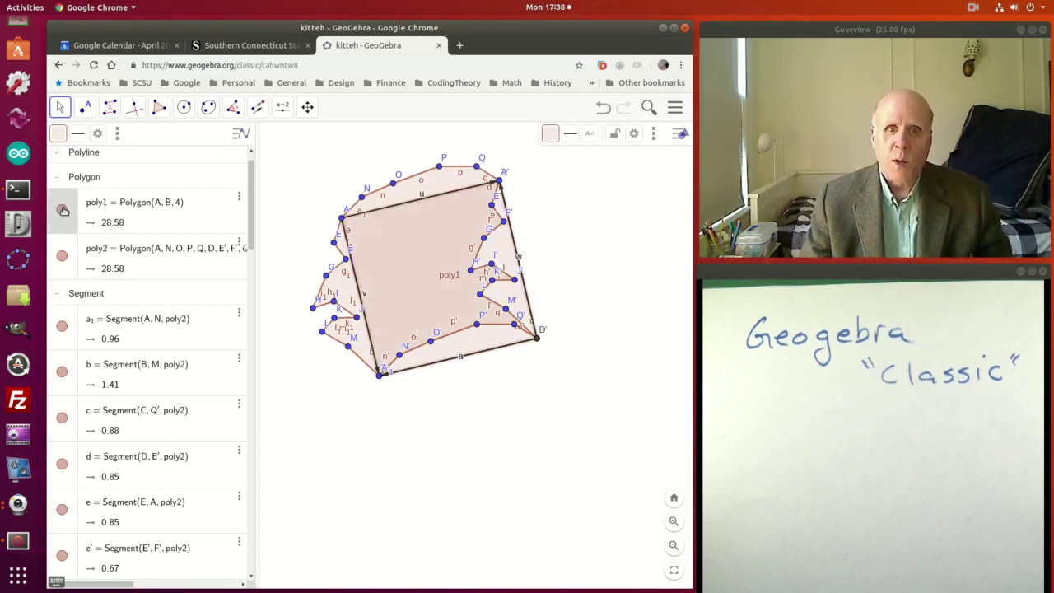
{"action": "left_click", "coordinate": [64, 211]}
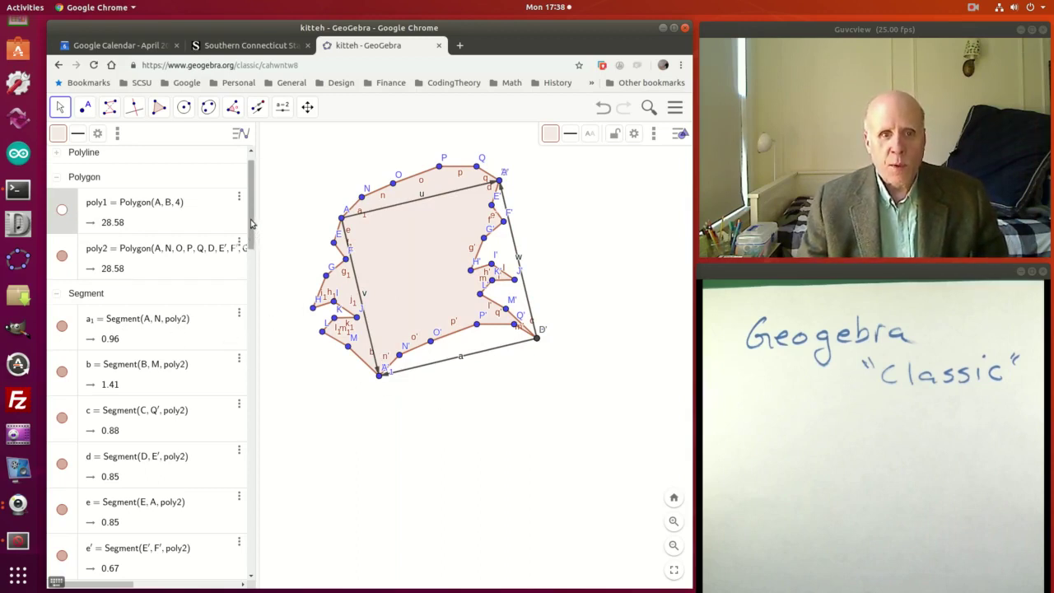
Select all objects in the Segment group, set them to be shown, and turn off their labels.
{"action": "left_click_drag", "start_coordinate": [251, 223], "coordinate": [255, 254]}
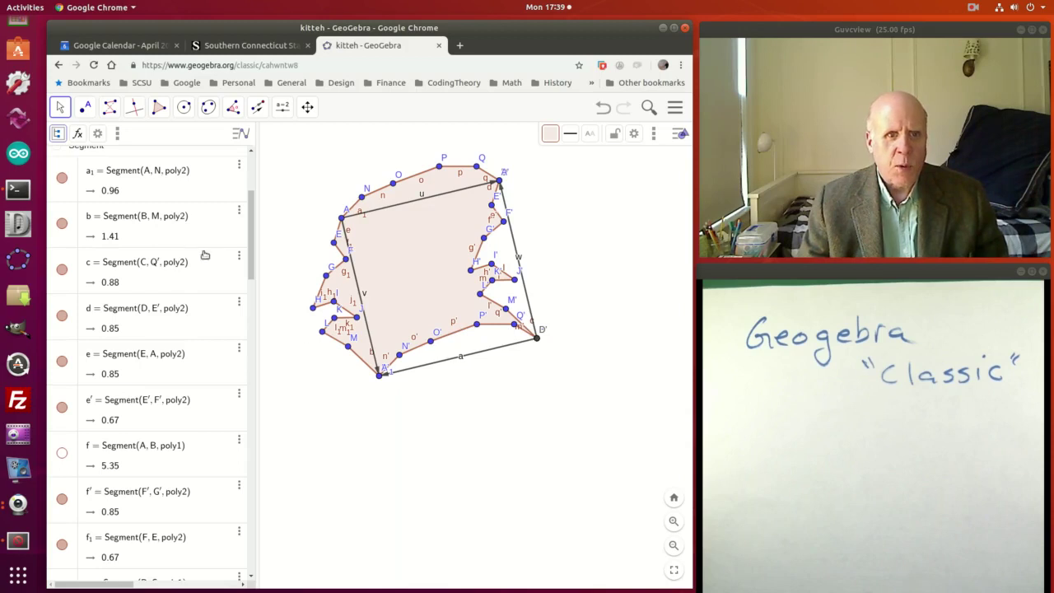
{"action": "left_click_drag", "start_coordinate": [259, 254], "coordinate": [259, 228]}
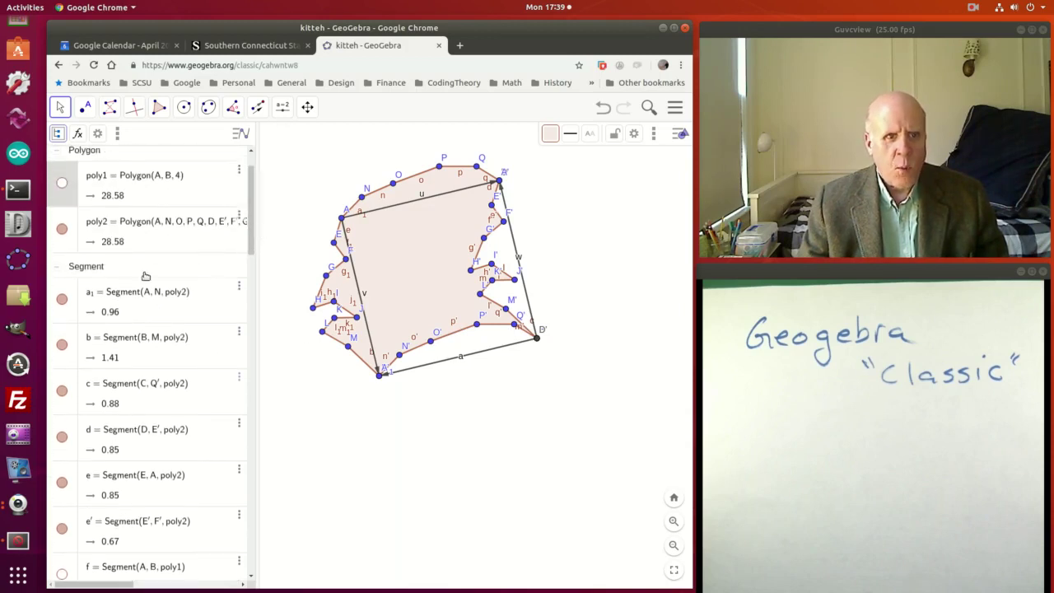
{"action": "left_click", "coordinate": [58, 270]}
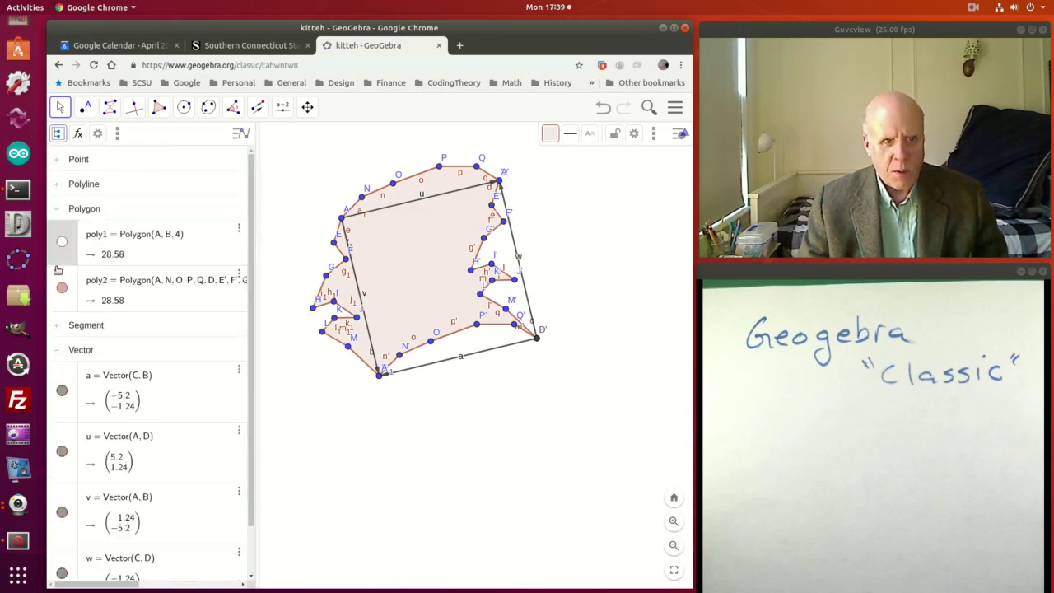
{"action": "left_click", "coordinate": [57, 326]}
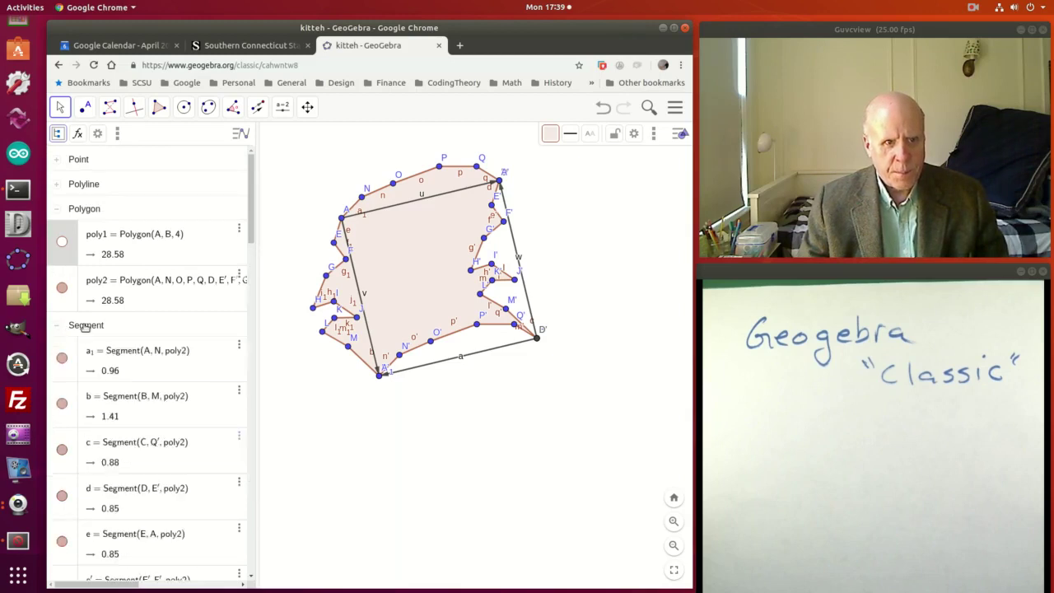
{"action": "left_click", "coordinate": [134, 329]}
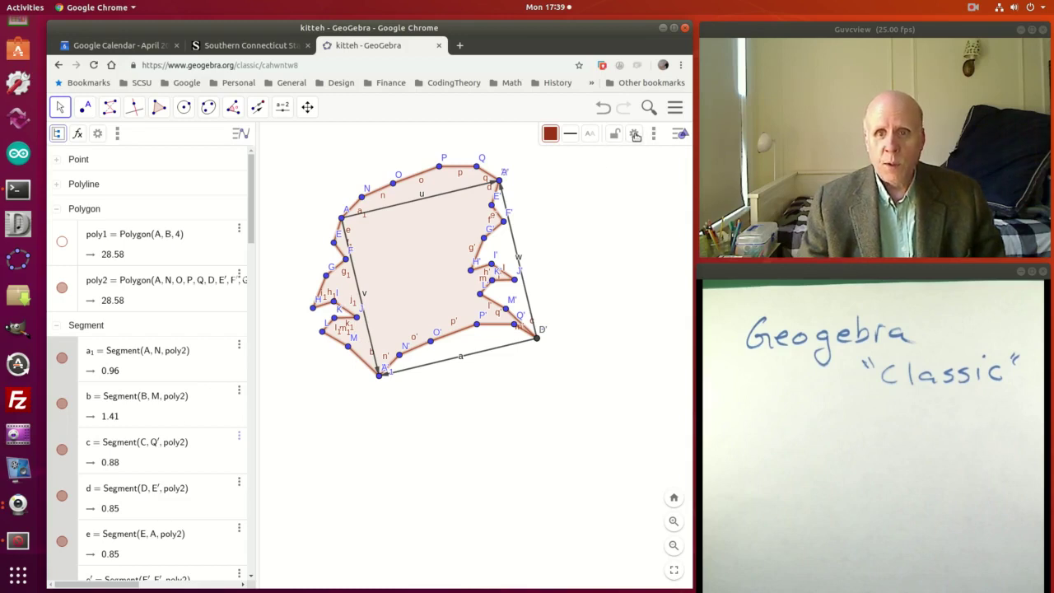
{"action": "left_click", "coordinate": [635, 134]}
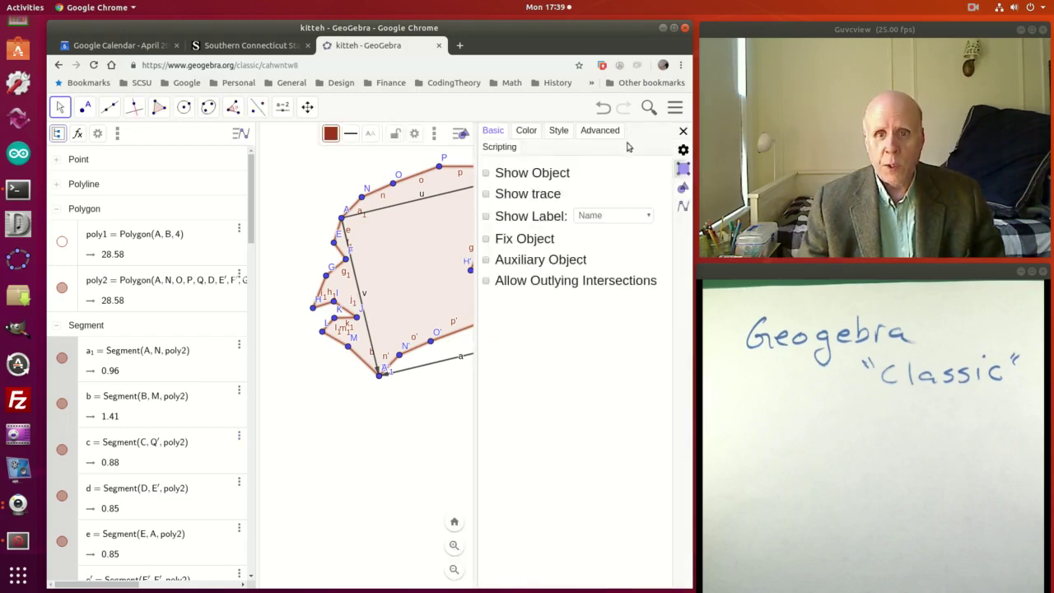
{"action": "left_click", "coordinate": [486, 174]}
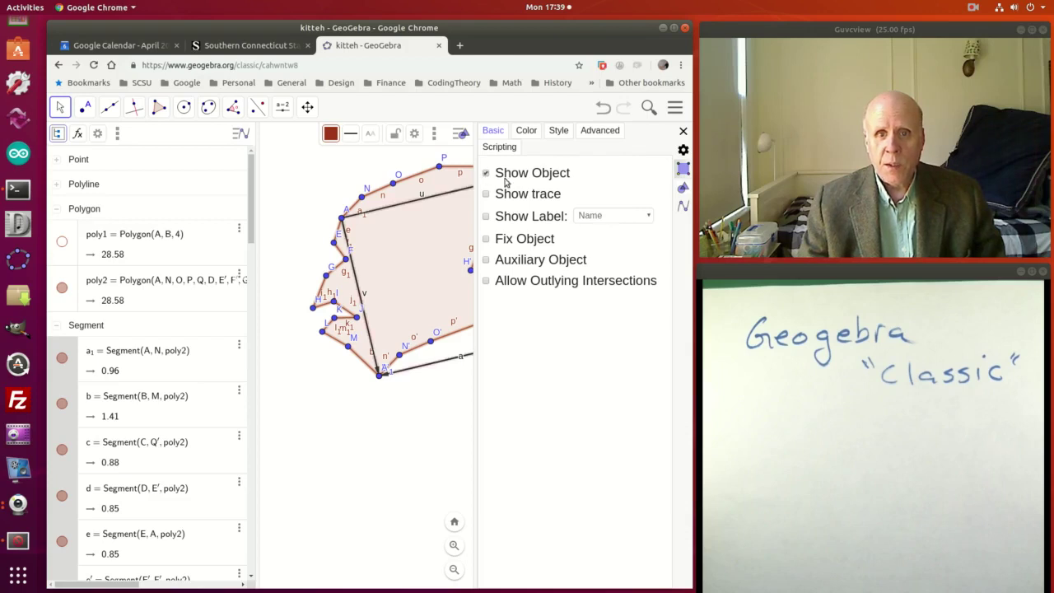
{"action": "left_click", "coordinate": [486, 173]}
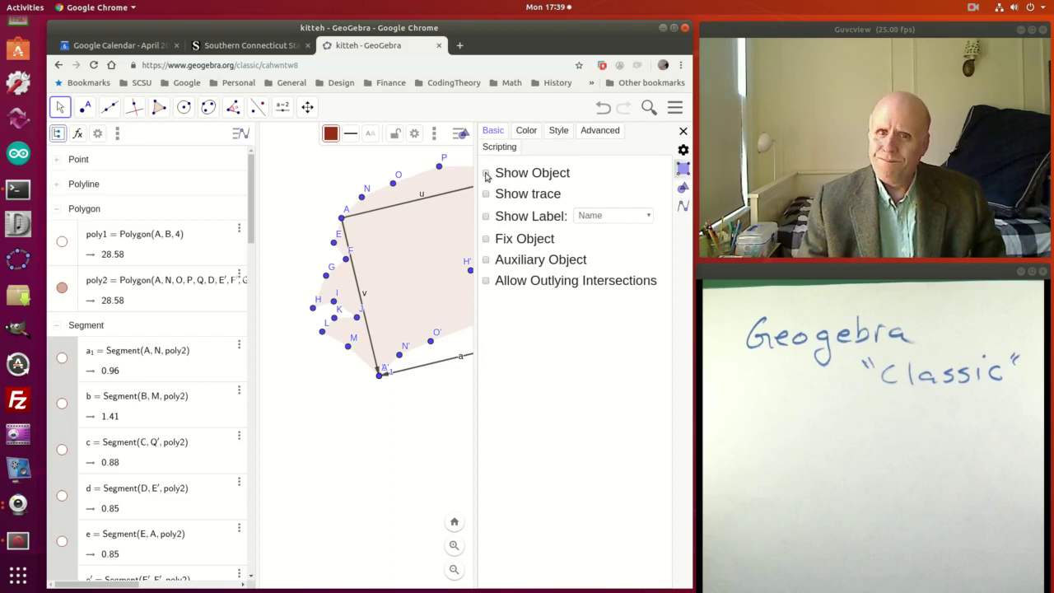
{"action": "left_click", "coordinate": [486, 173]}
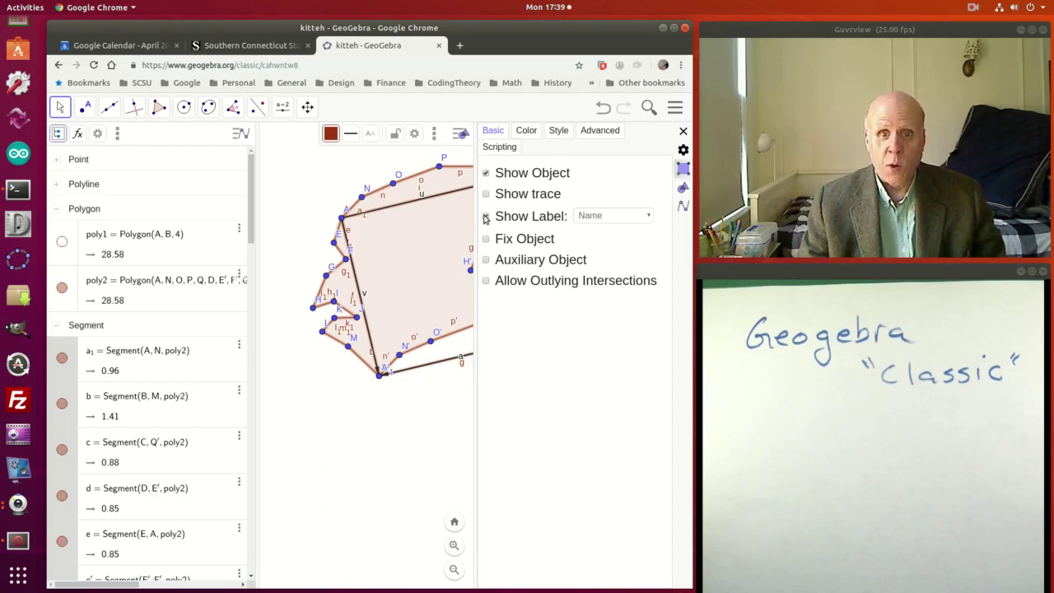
{"action": "left_click", "coordinate": [486, 217]}
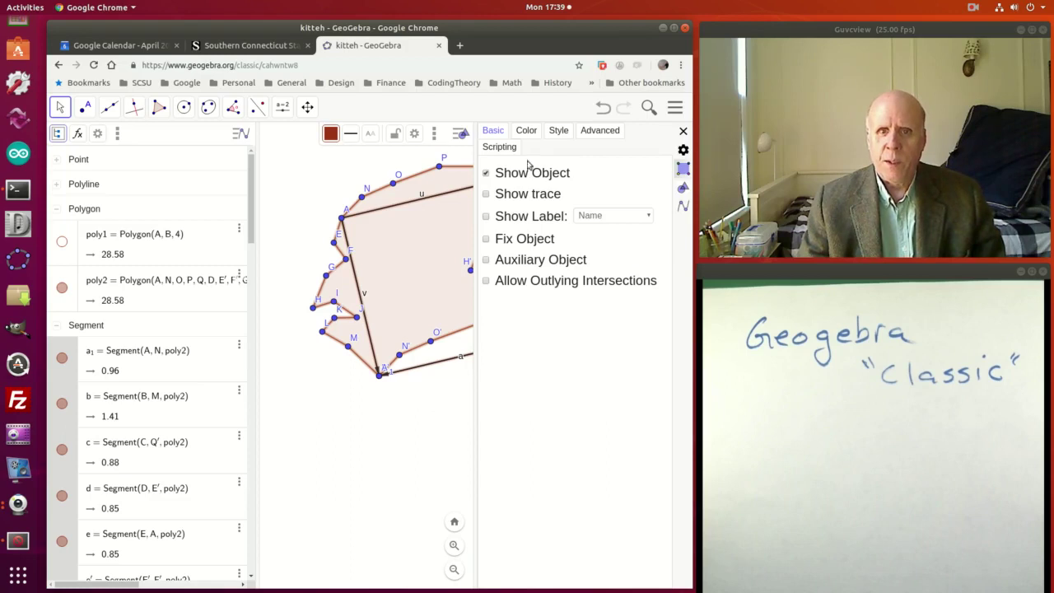
Widen the graphics view, turn off the labels of all points, and collapse the Point and Segment groups.
{"action": "left_click_drag", "start_coordinate": [476, 338], "coordinate": [629, 330]}
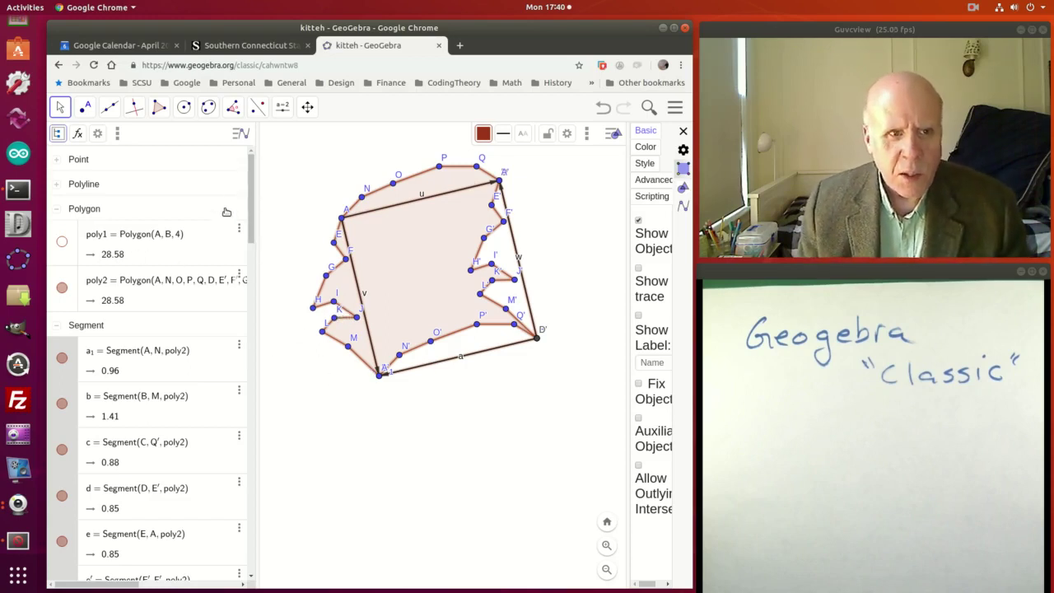
{"action": "left_click", "coordinate": [56, 159]}
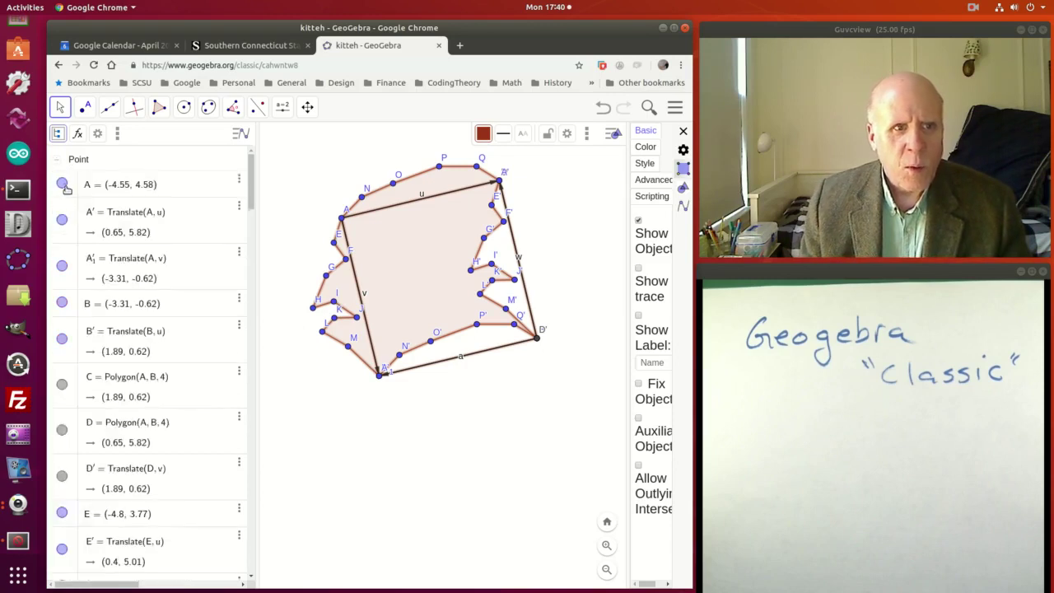
{"action": "left_click", "coordinate": [117, 166]}
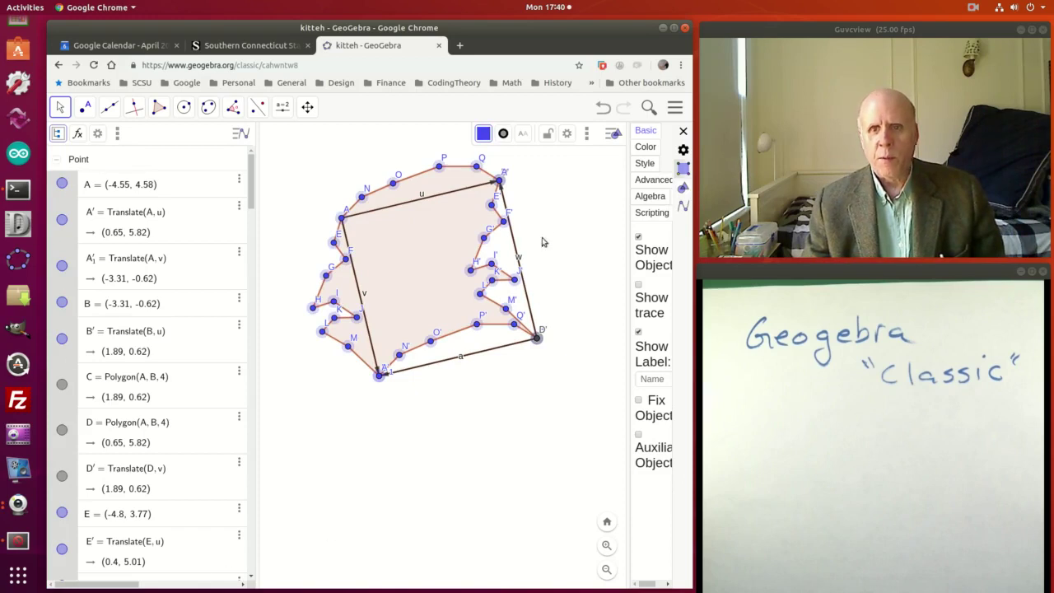
{"action": "left_click", "coordinate": [642, 345]}
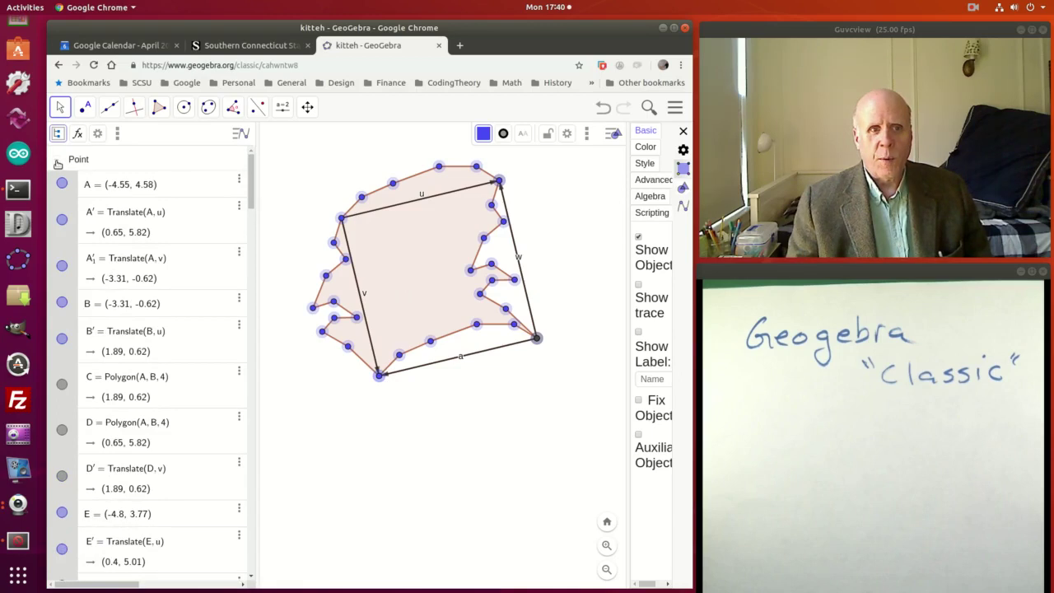
{"action": "left_click", "coordinate": [58, 162]}
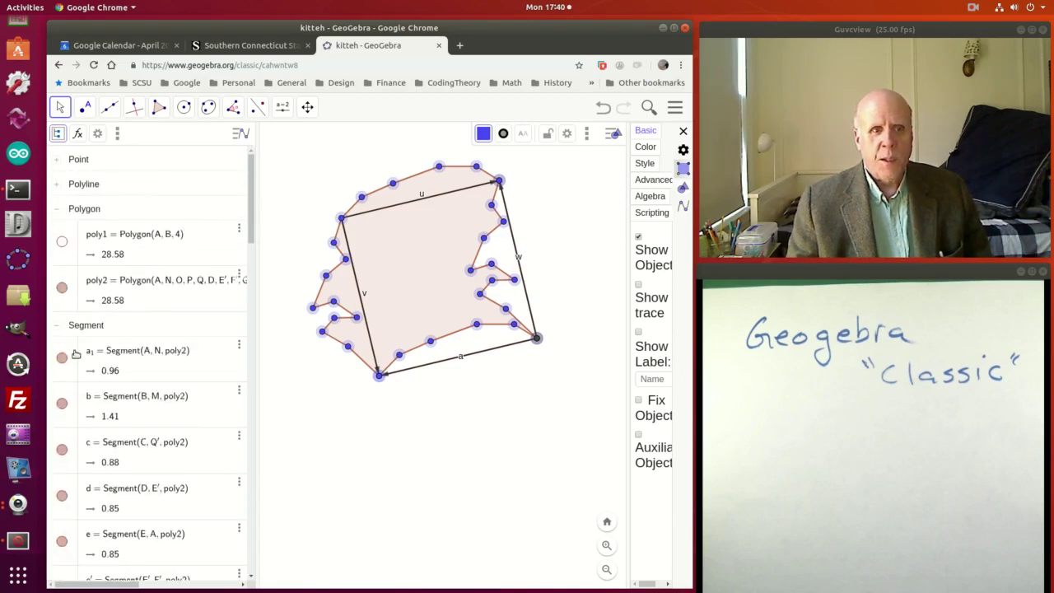
{"action": "left_click", "coordinate": [56, 331]}
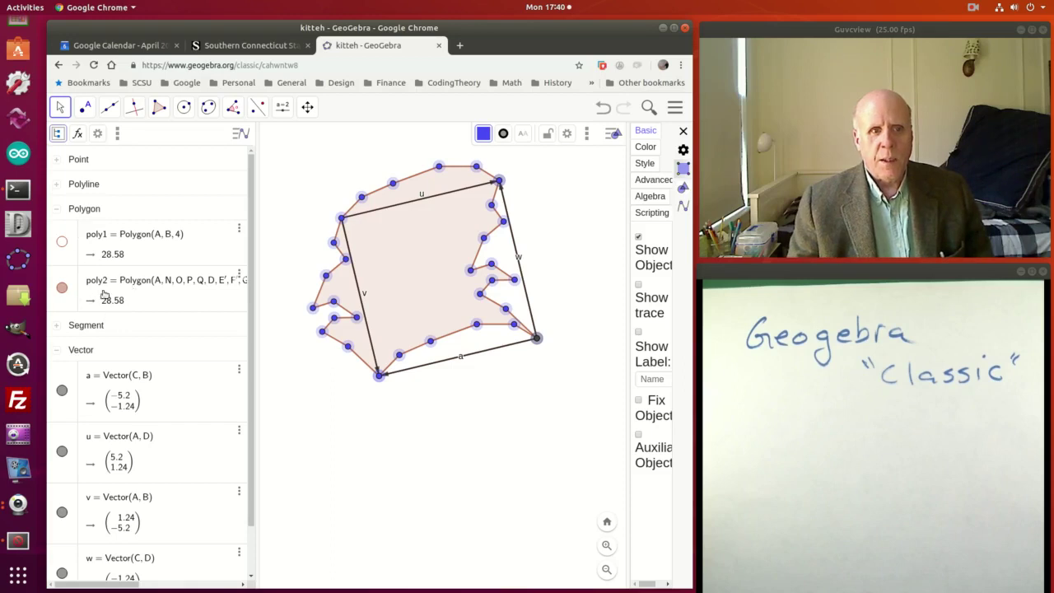
Translate the tile polygon poly2 by vector w, and translate poly2 again by vector a.
{"action": "left_click", "coordinate": [264, 109]}
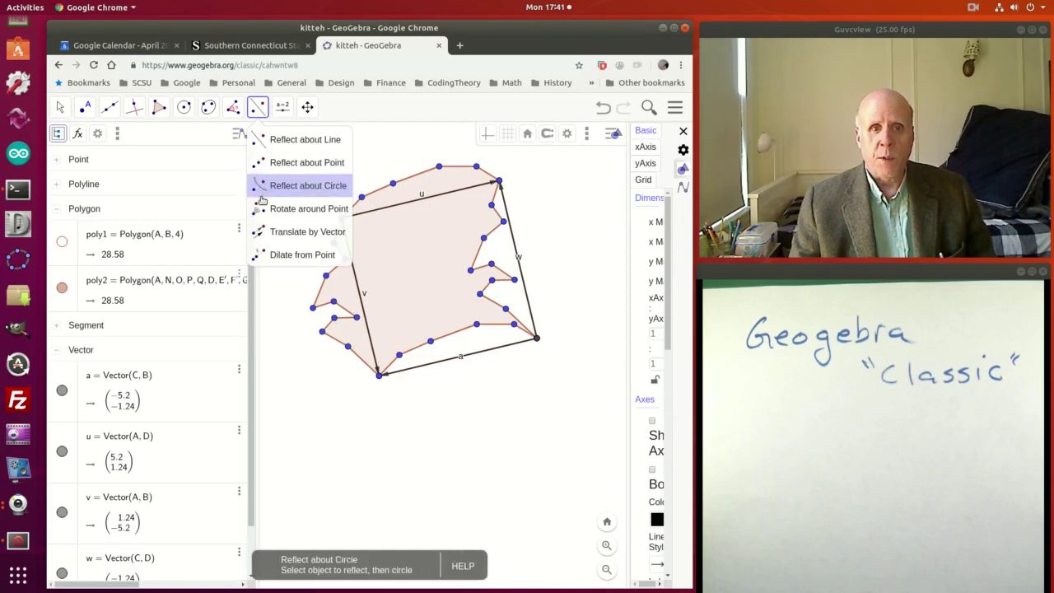
{"action": "left_click", "coordinate": [272, 233]}
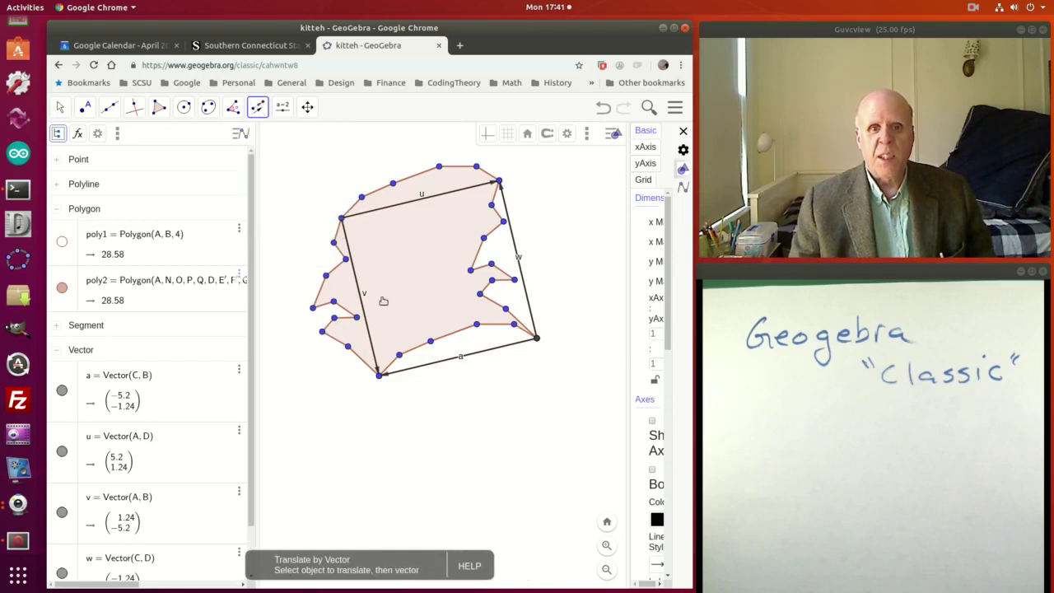
{"action": "left_click", "coordinate": [408, 291]}
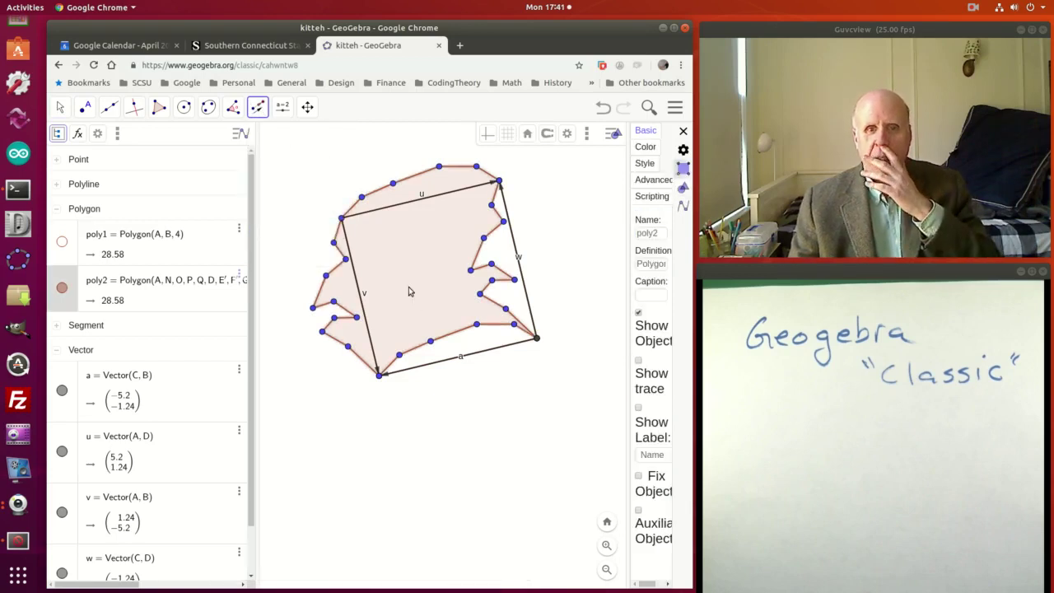
{"action": "left_click", "coordinate": [517, 253]}
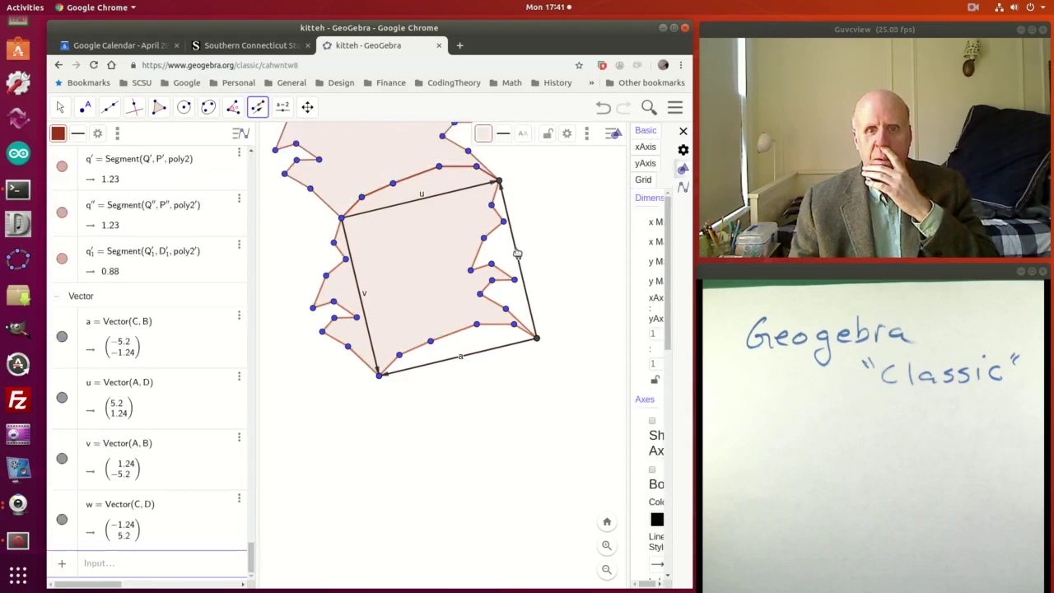
{"action": "left_click", "coordinate": [411, 280]}
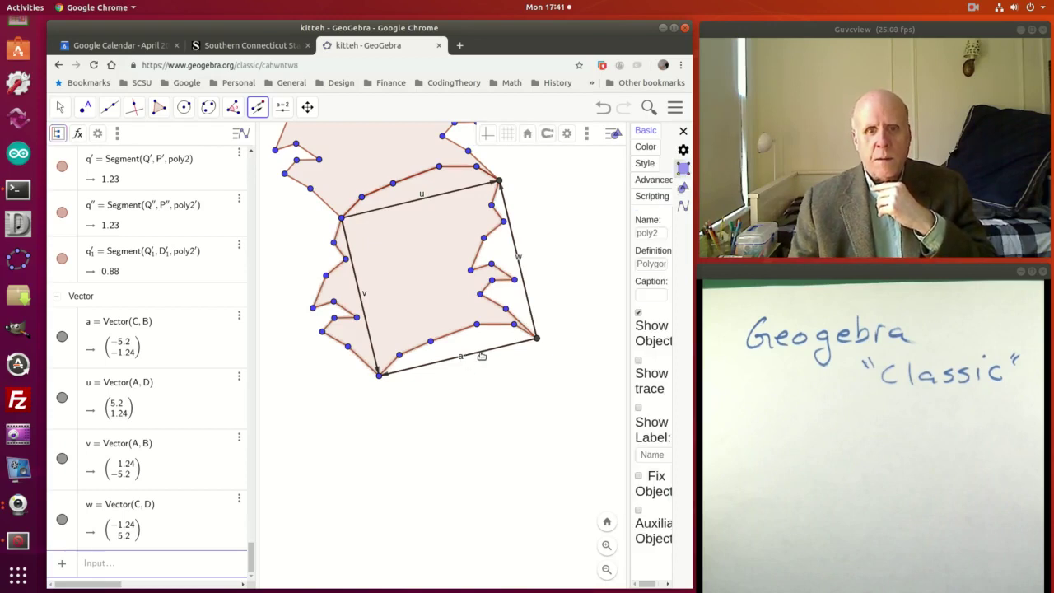
{"action": "left_click", "coordinate": [476, 356]}
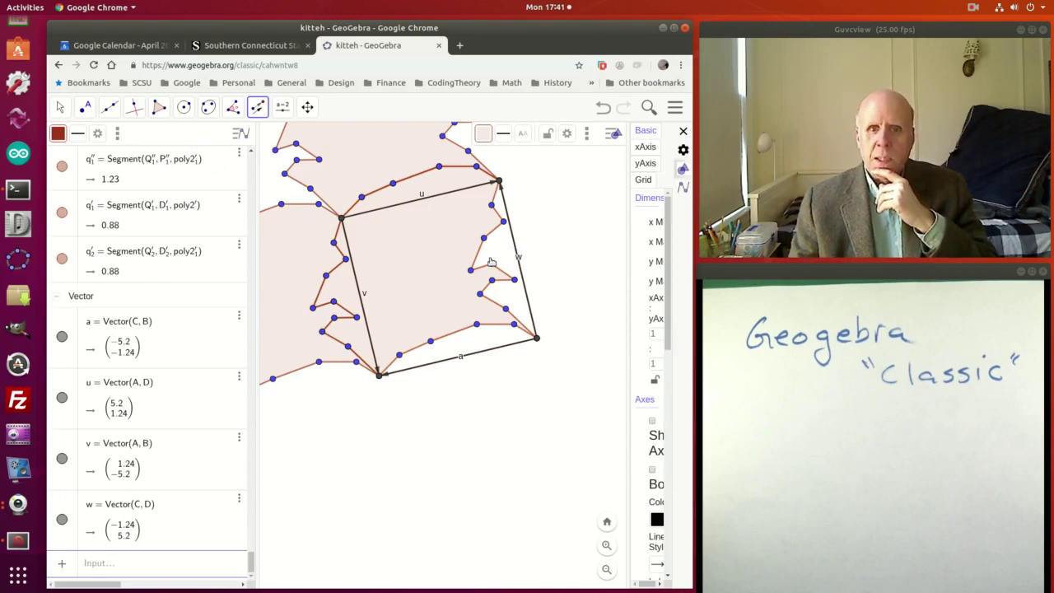
Try to translate the tile polygon by vector v.
{"action": "left_click", "coordinate": [363, 294]}
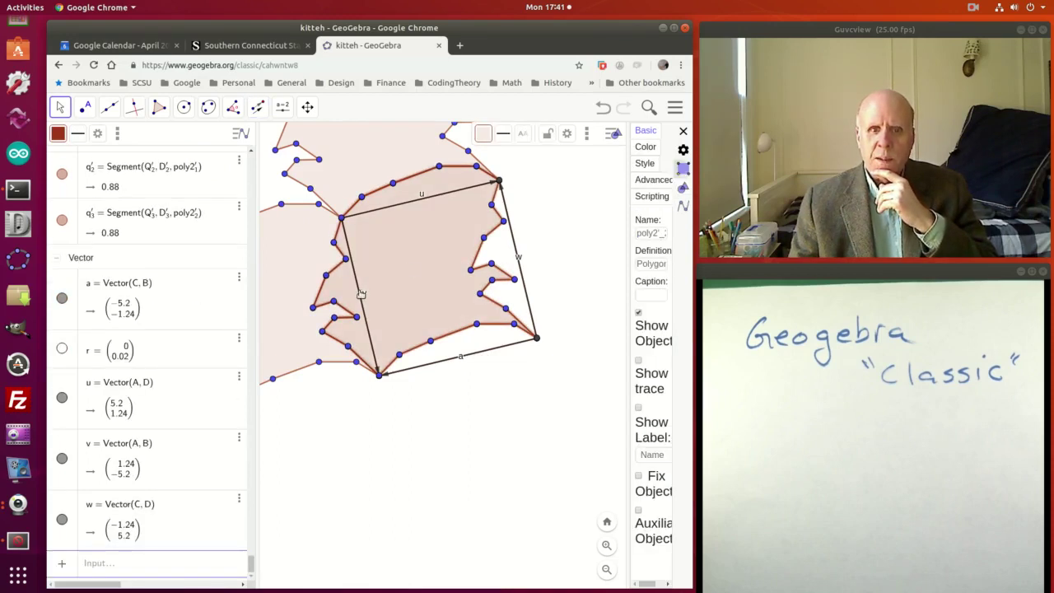
{"action": "left_click", "coordinate": [361, 294]}
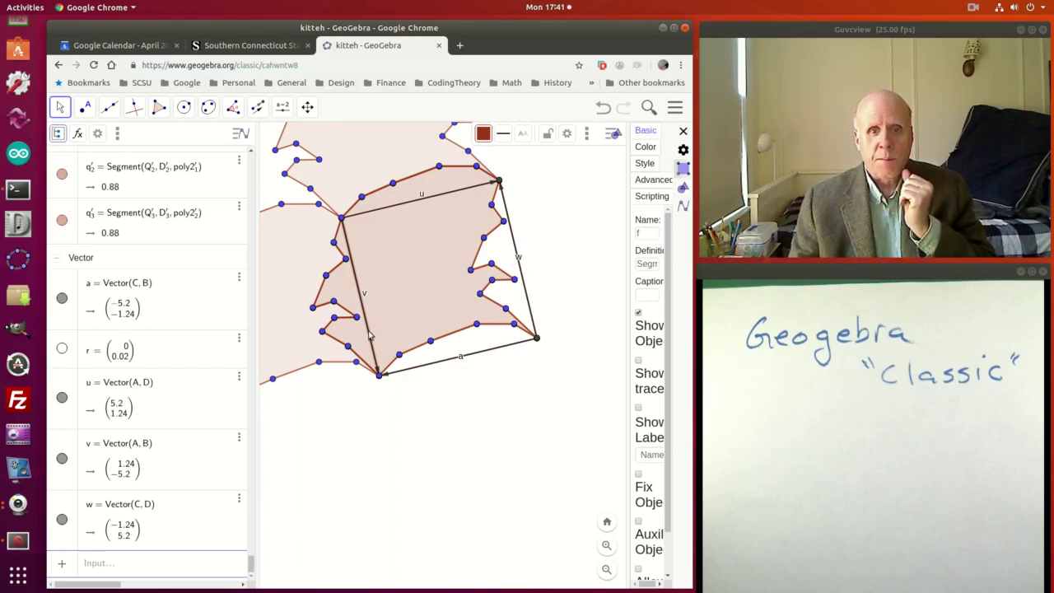
{"action": "left_click", "coordinate": [258, 106]}
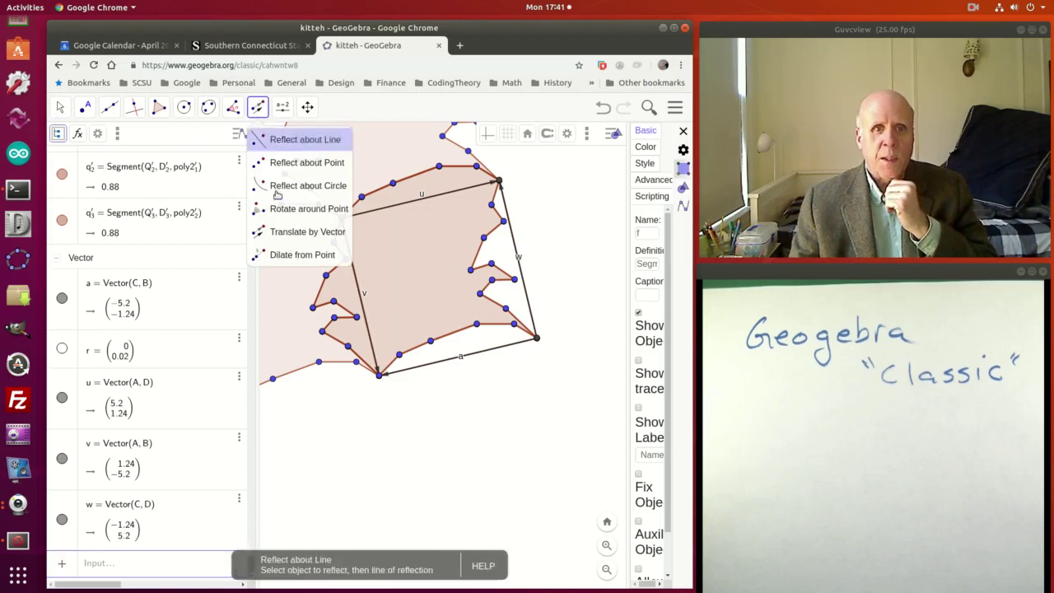
{"action": "left_click", "coordinate": [280, 233]}
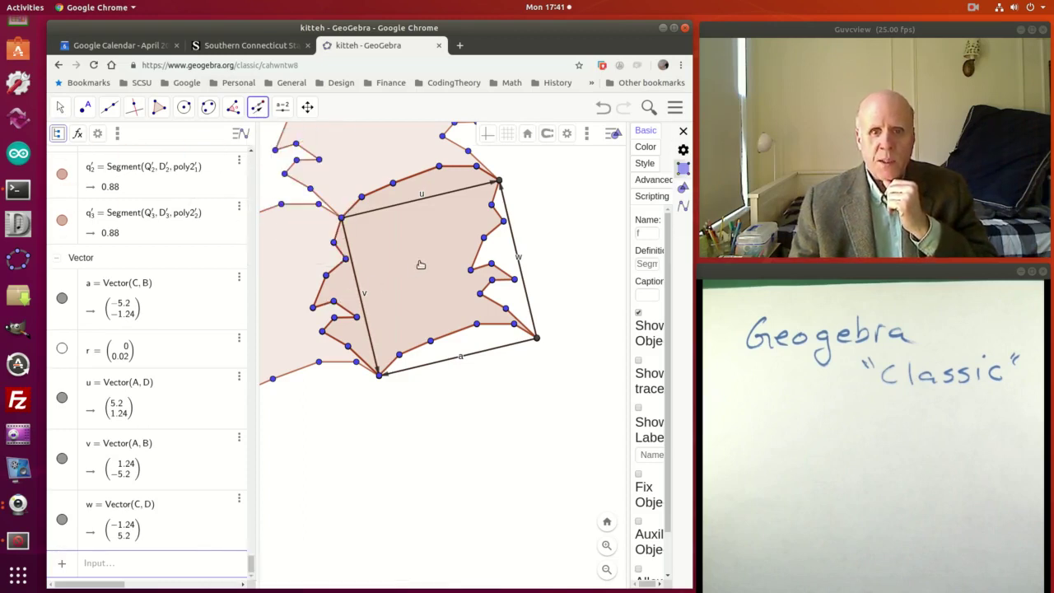
{"action": "left_click", "coordinate": [359, 290]}
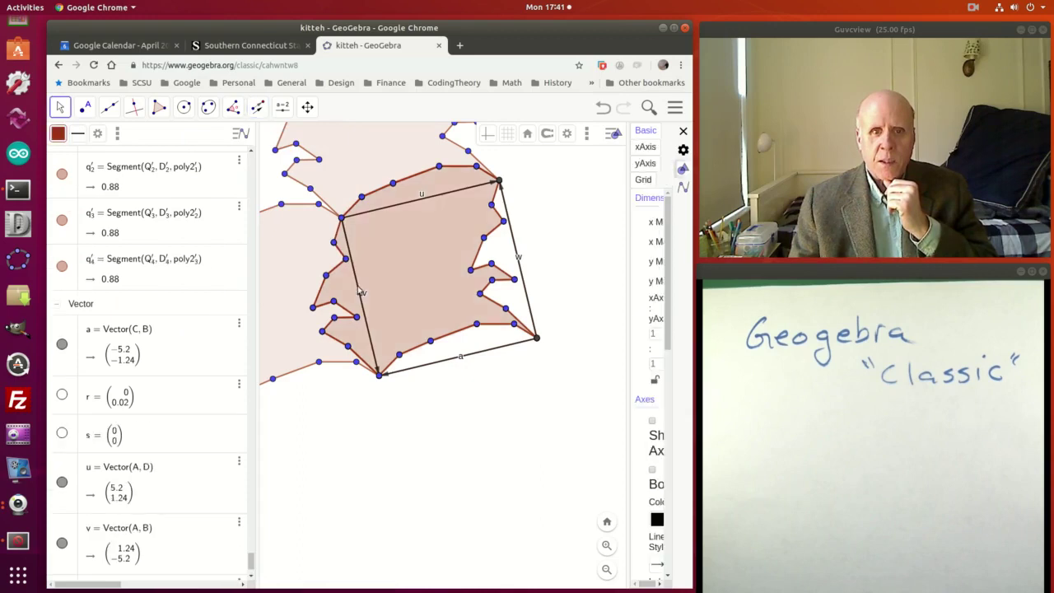
{"action": "key", "text": "Escape"}
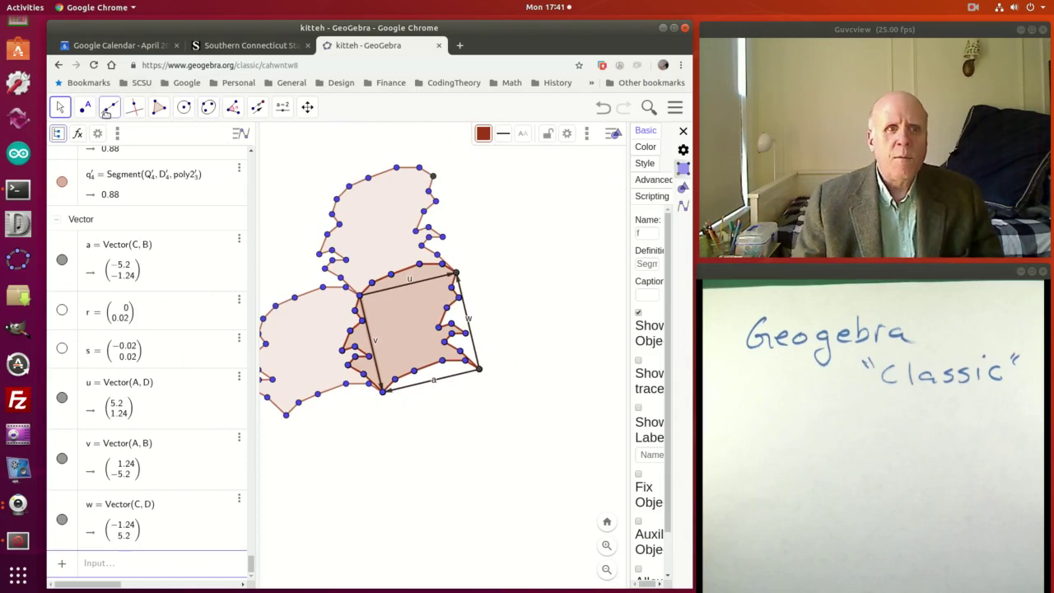
Move the two stray tile copies off the original tile into the empty area below it.
{"action": "left_click", "coordinate": [60, 106]}
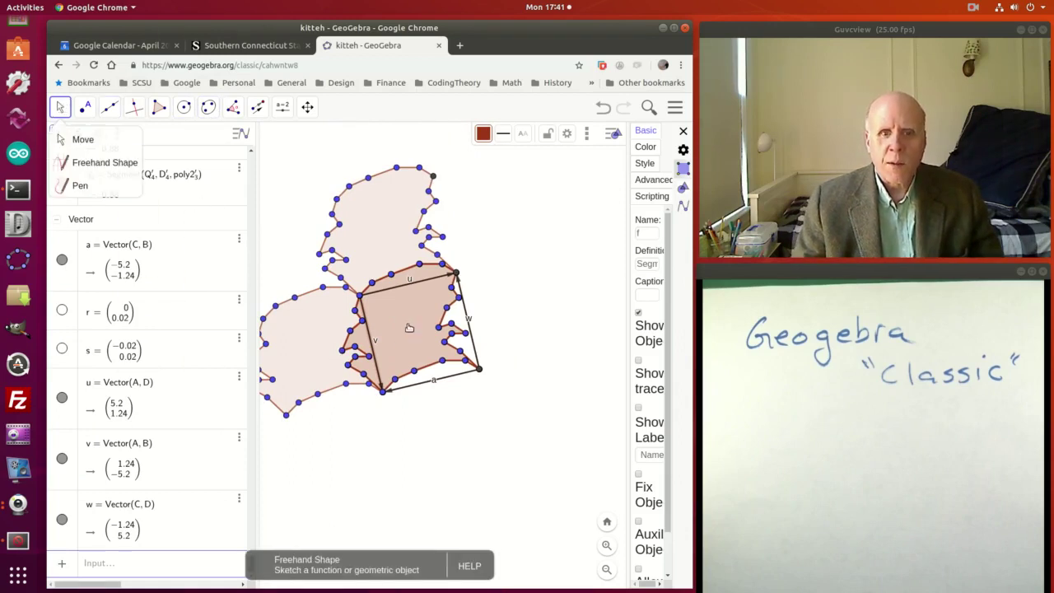
{"action": "left_click_drag", "start_coordinate": [410, 328], "coordinate": [437, 437]}
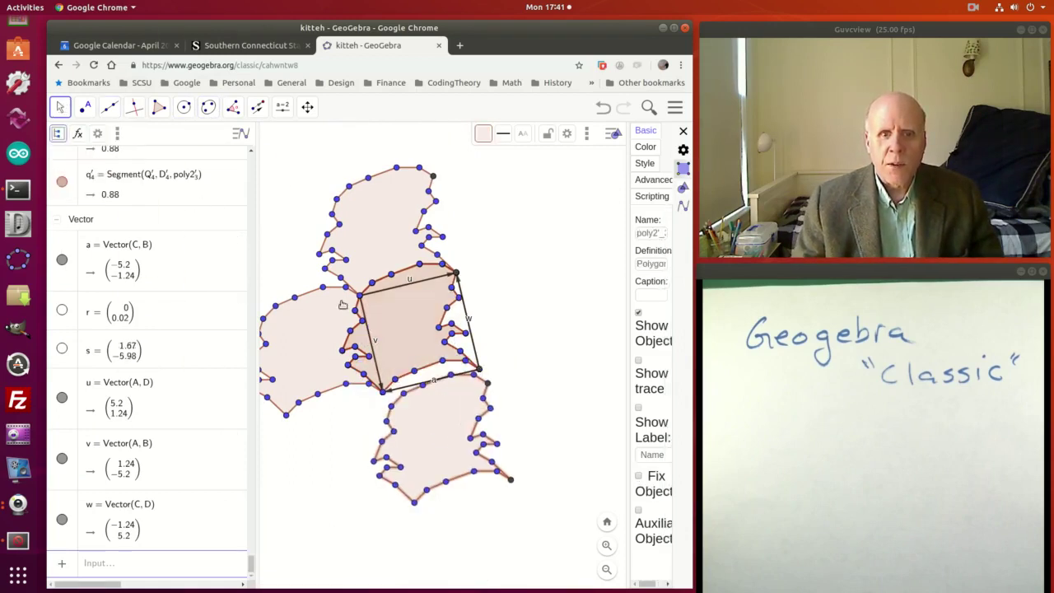
{"action": "left_click_drag", "start_coordinate": [388, 319], "coordinate": [431, 469]}
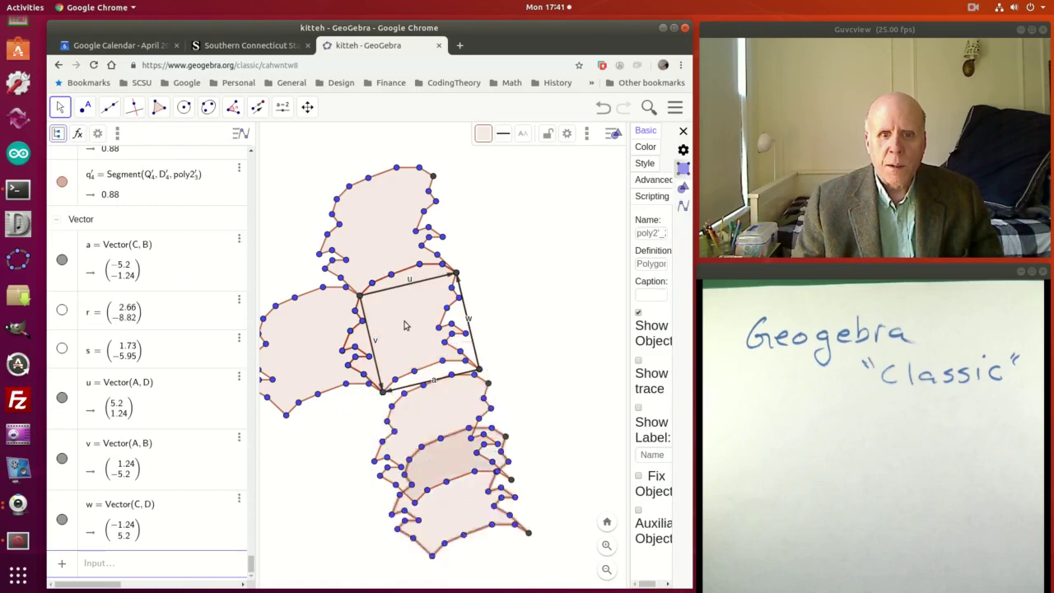
{"action": "left_click_drag", "start_coordinate": [405, 326], "coordinate": [466, 497]}
{"action": "left_click_drag", "start_coordinate": [437, 190], "coordinate": [496, 367]}
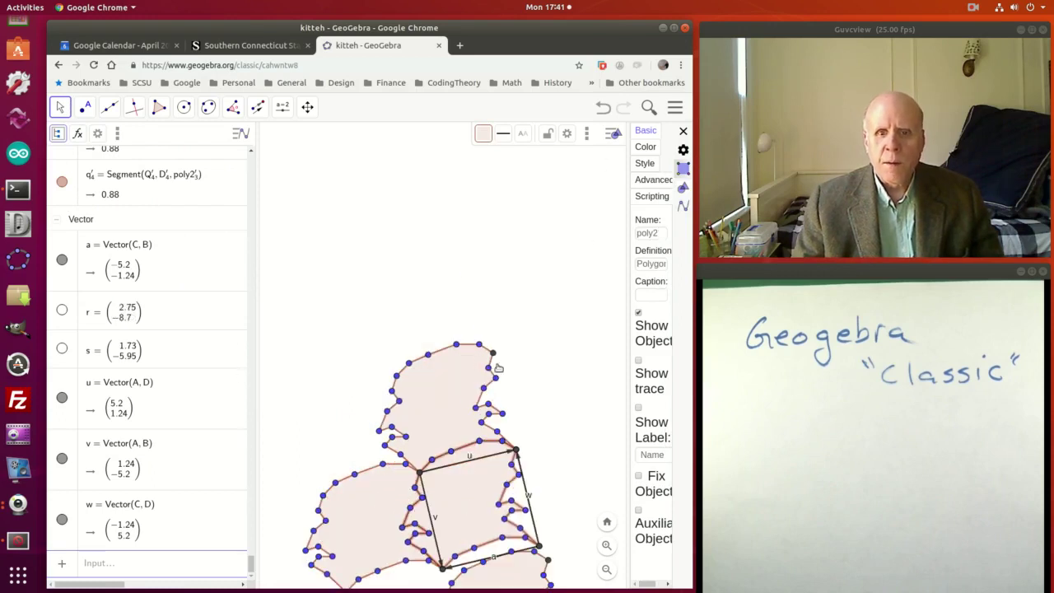
{"action": "left_click_drag", "start_coordinate": [519, 451], "coordinate": [524, 472]}
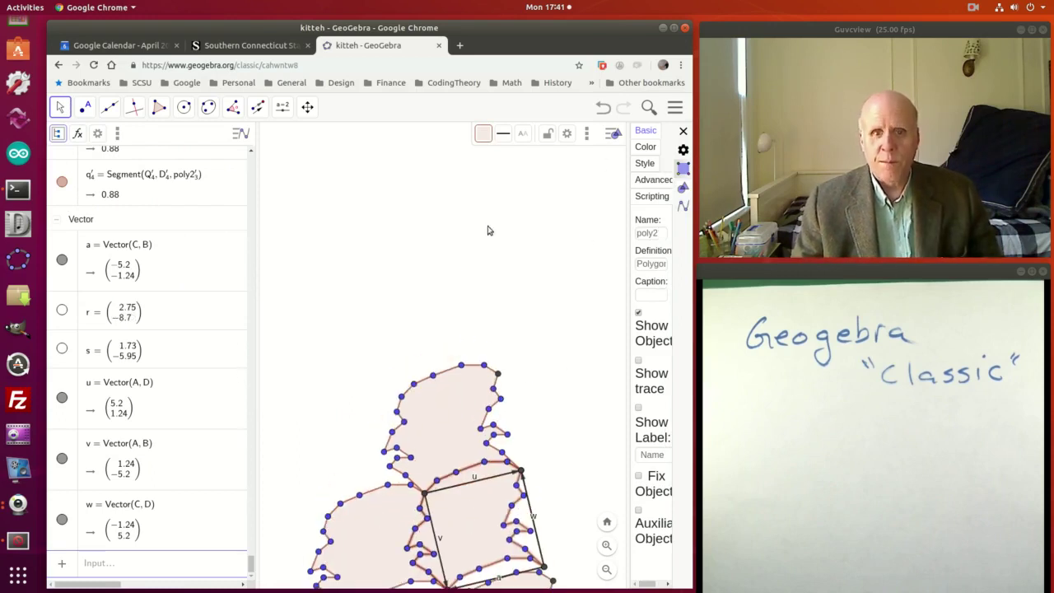
{"action": "left_click", "coordinate": [308, 109]}
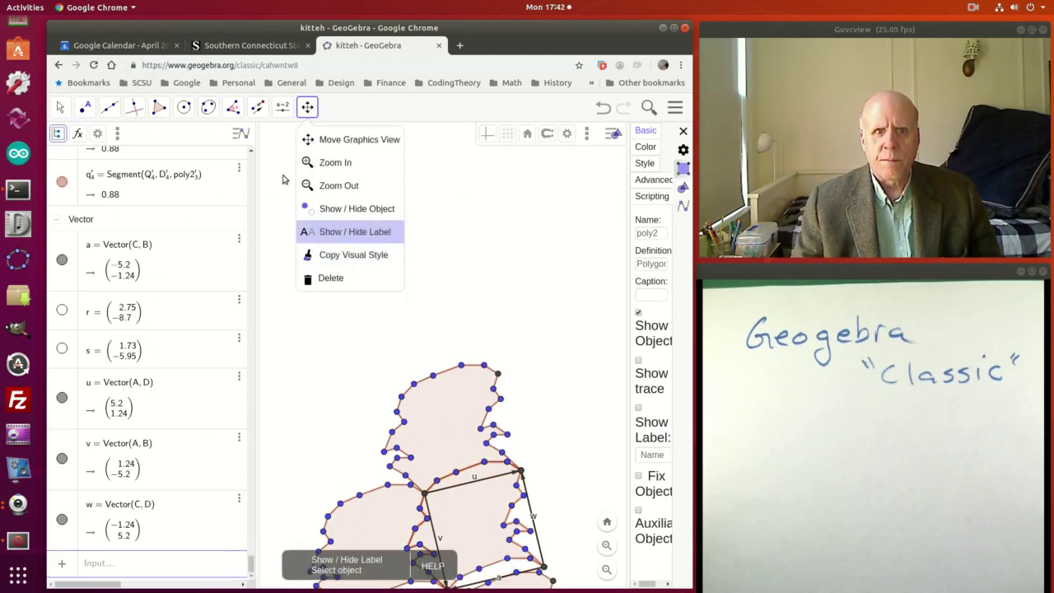
{"action": "left_click", "coordinate": [326, 142]}
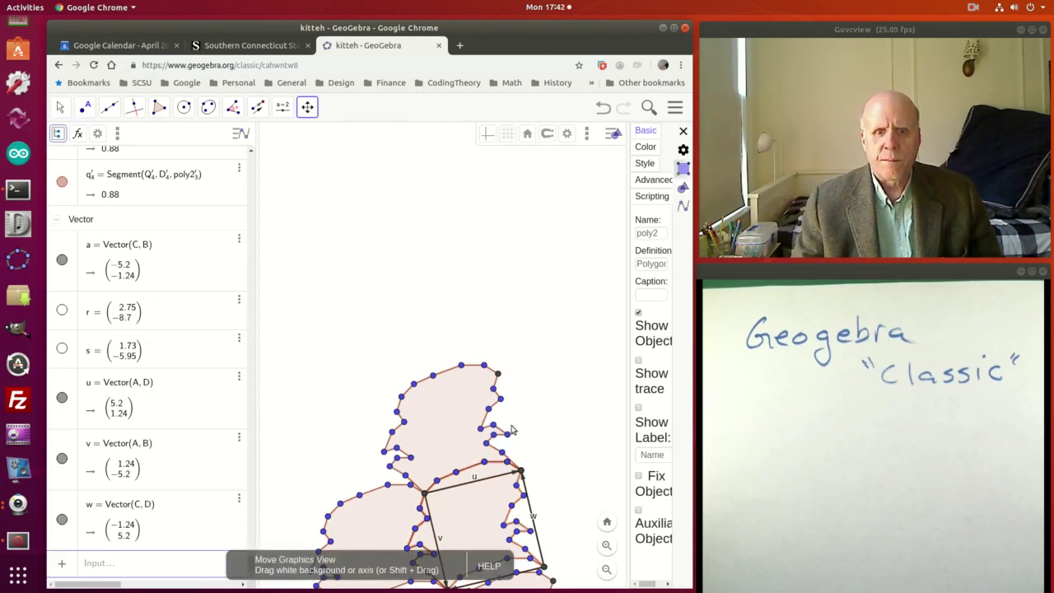
{"action": "left_click_drag", "start_coordinate": [542, 446], "coordinate": [543, 264]}
{"action": "left_click", "coordinate": [308, 109]}
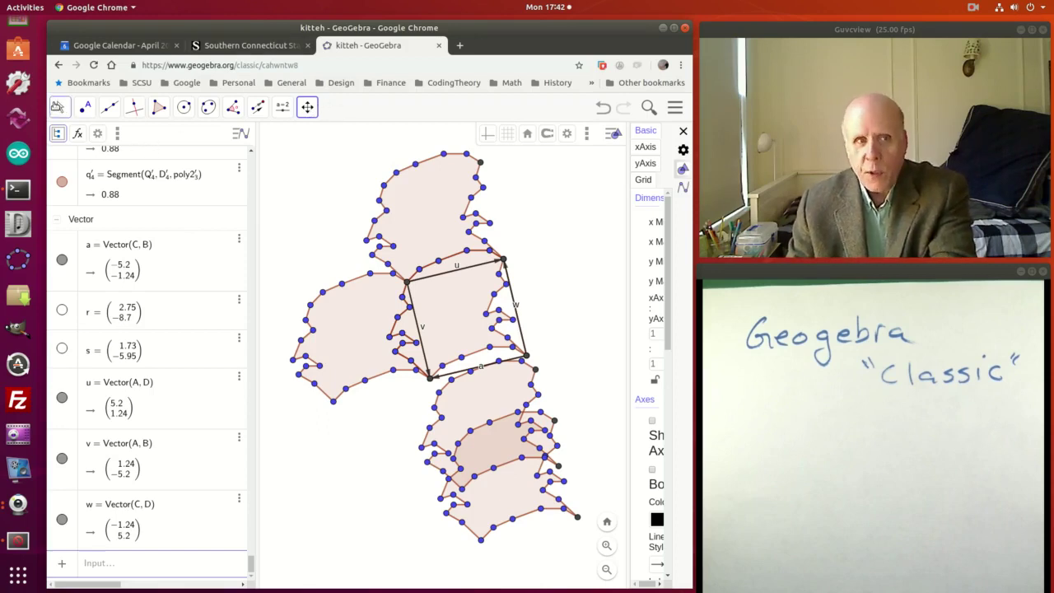
Delete the two stray tile polygons below the original tile.
{"action": "left_click", "coordinate": [63, 110]}
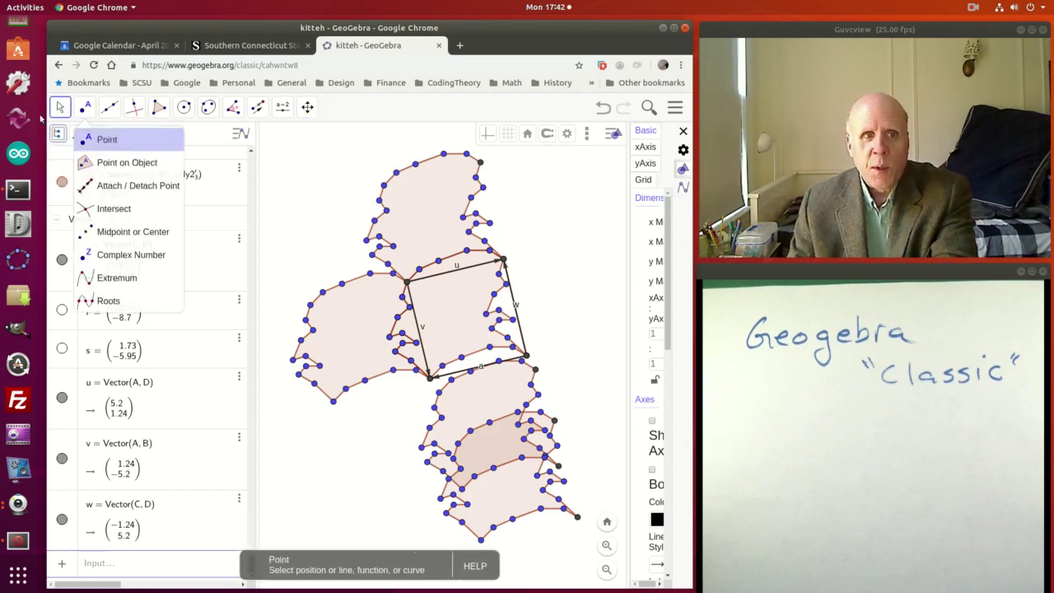
{"action": "left_click", "coordinate": [75, 140]}
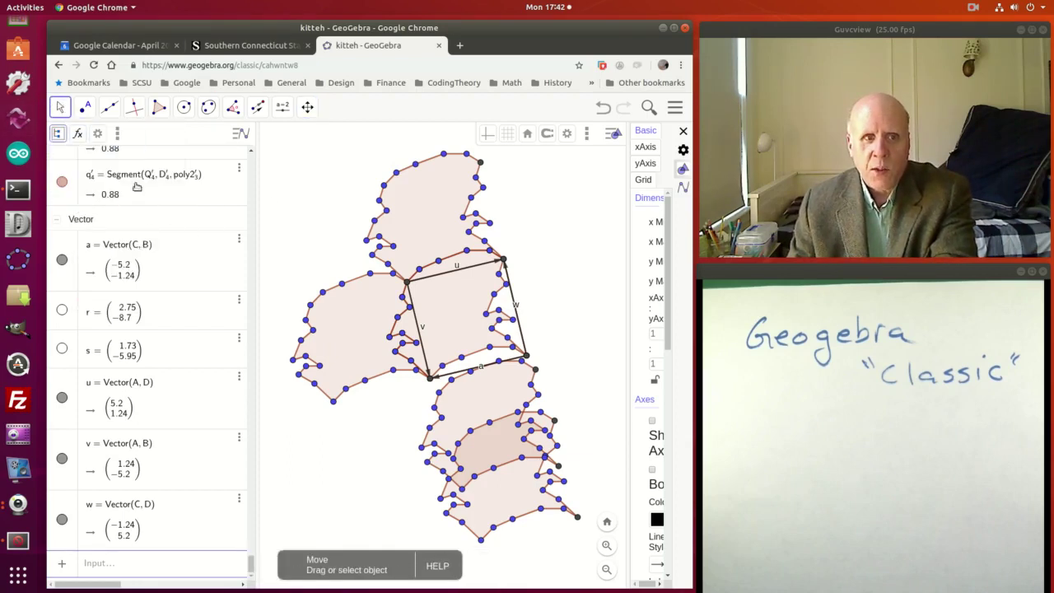
{"action": "left_click", "coordinate": [497, 511]}
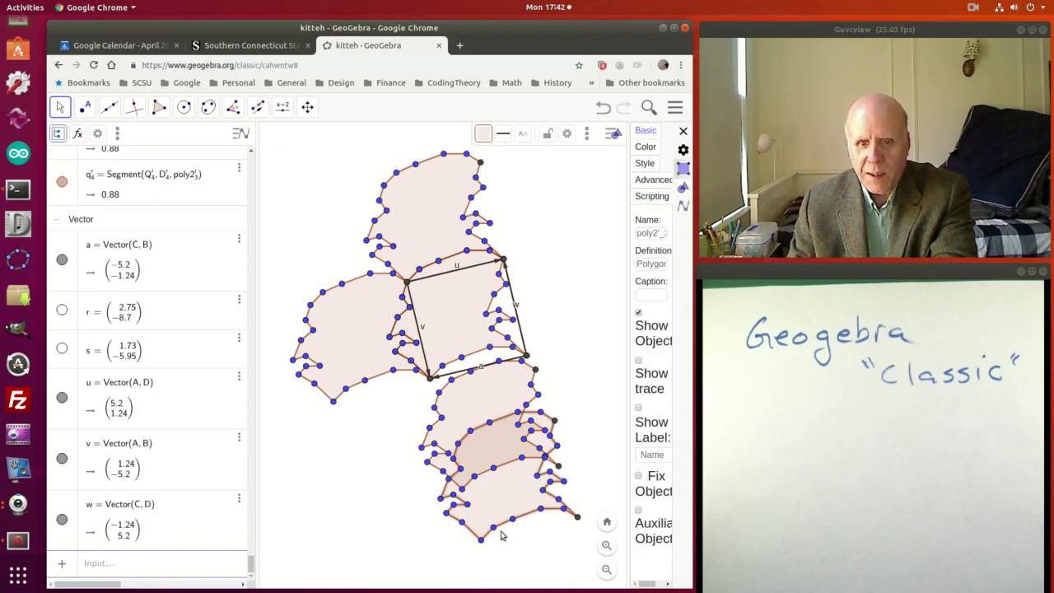
{"action": "key", "text": "Delete"}
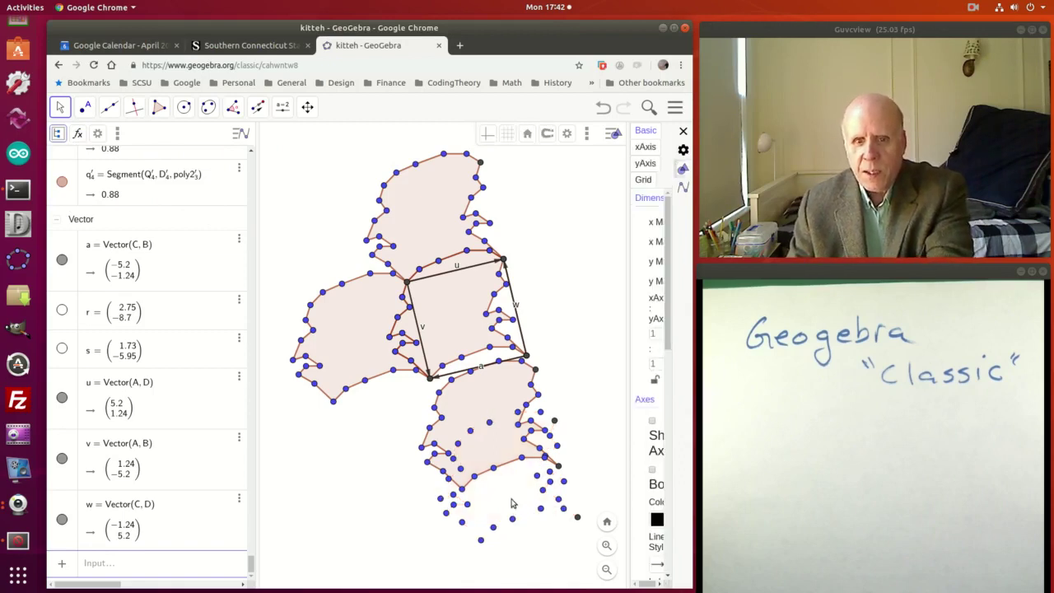
{"action": "left_click", "coordinate": [471, 417]}
{"action": "key", "text": "Delete"}
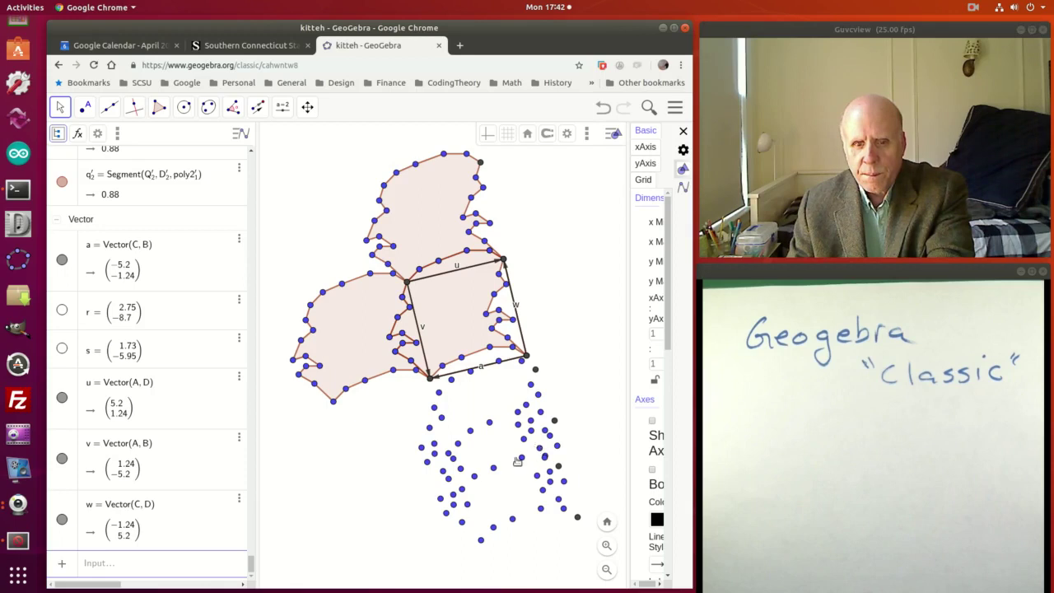
{"action": "left_click", "coordinate": [58, 108]}
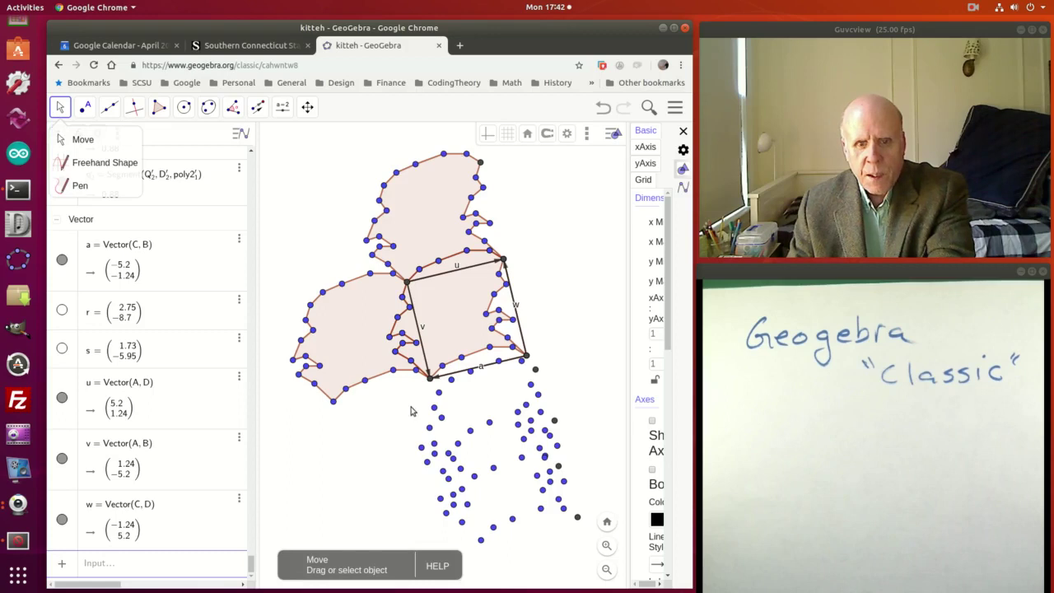
{"action": "left_click_drag", "start_coordinate": [412, 407], "coordinate": [416, 370]}
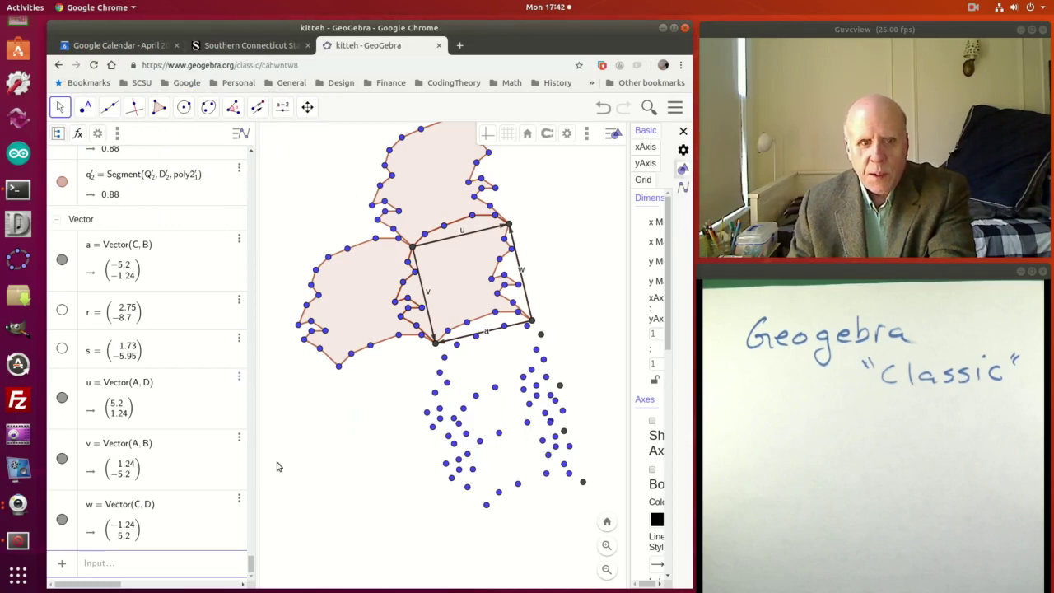
{"action": "scroll", "coordinate": [252, 564], "scroll_direction": "up", "scroll_amount": 1}
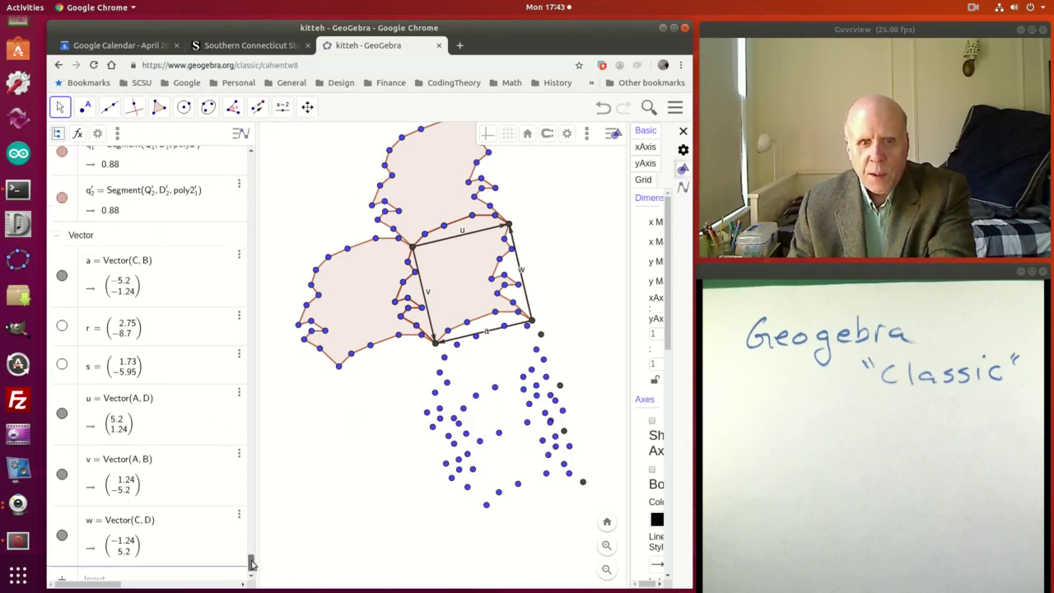
{"action": "left_click_drag", "start_coordinate": [251, 564], "coordinate": [252, 539]}
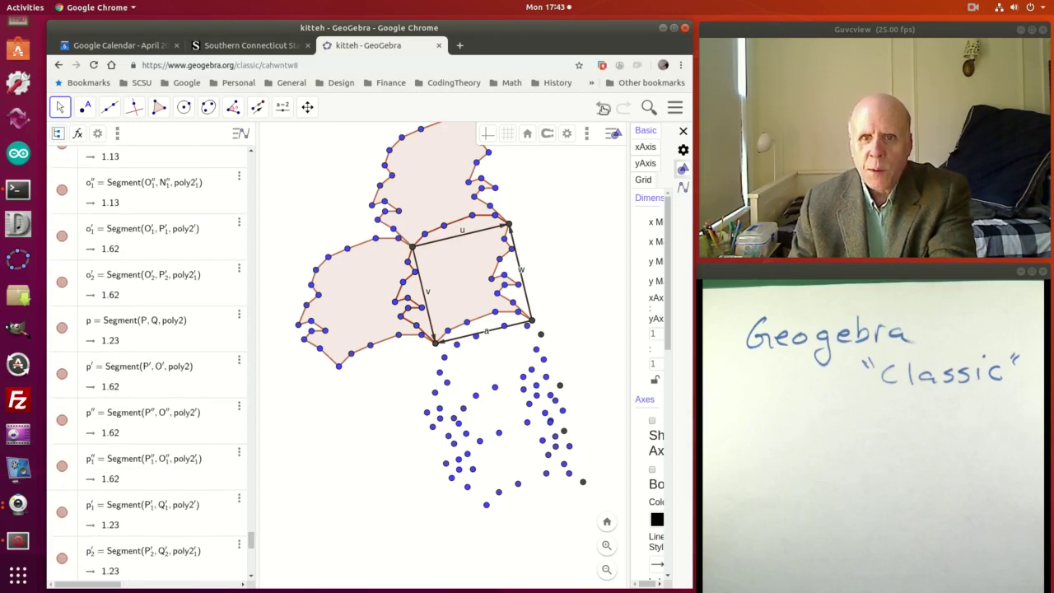
Undo the deletion and moves of the two stray tile copies, along with the mistaken translations that created them.
{"action": "key", "text": "ctrl+z"}
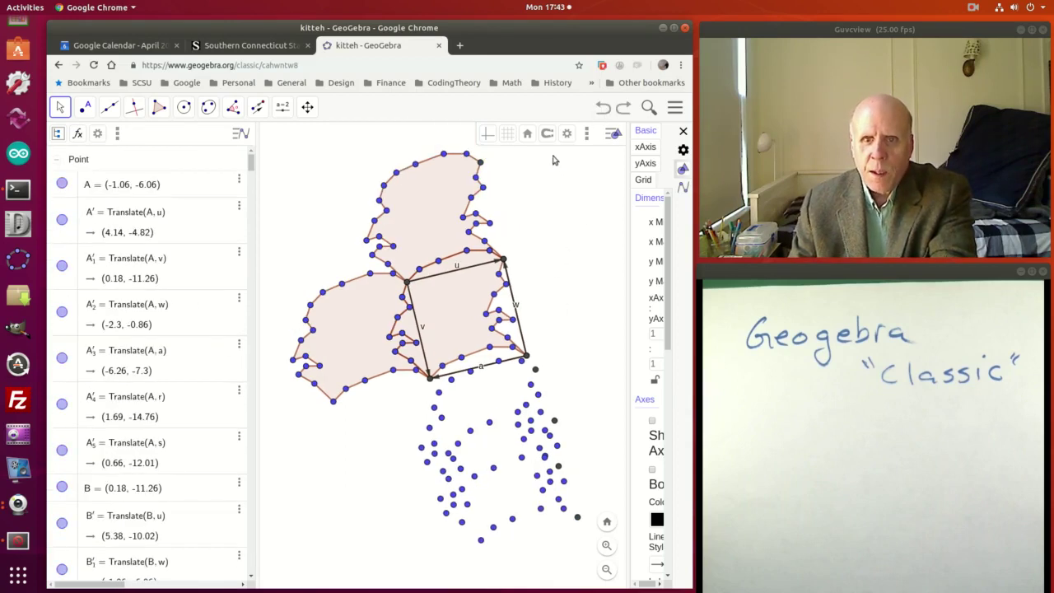
{"action": "left_click", "coordinate": [605, 108]}
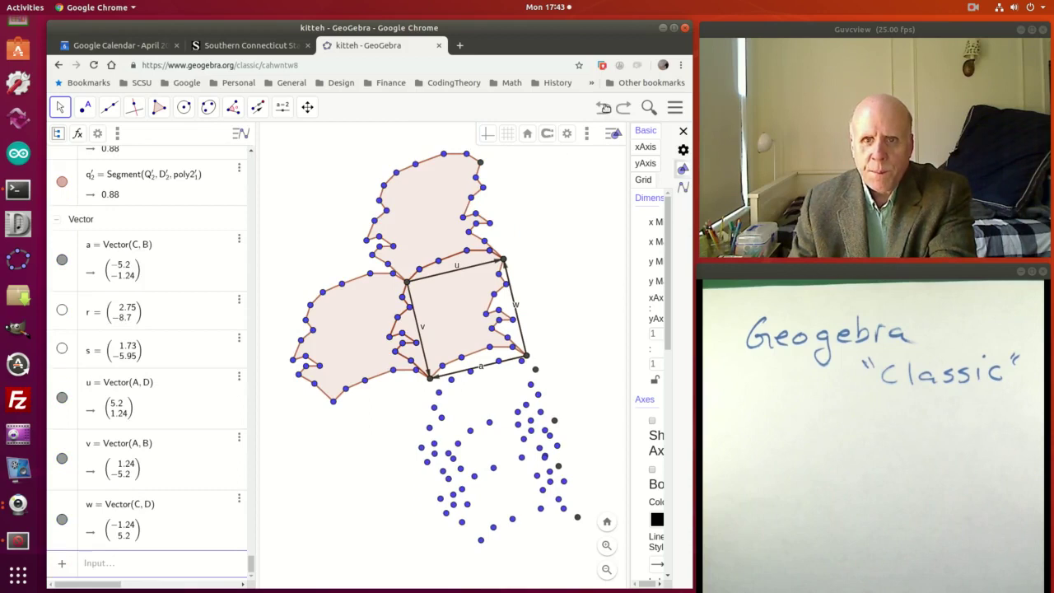
{"action": "left_click", "coordinate": [604, 108]}
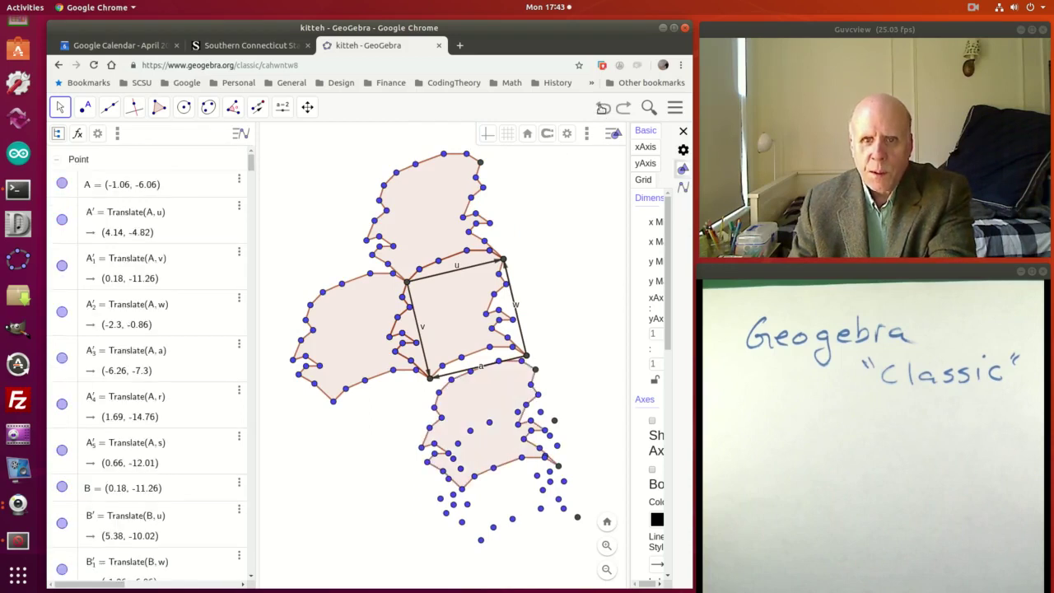
{"action": "left_click", "coordinate": [604, 108]}
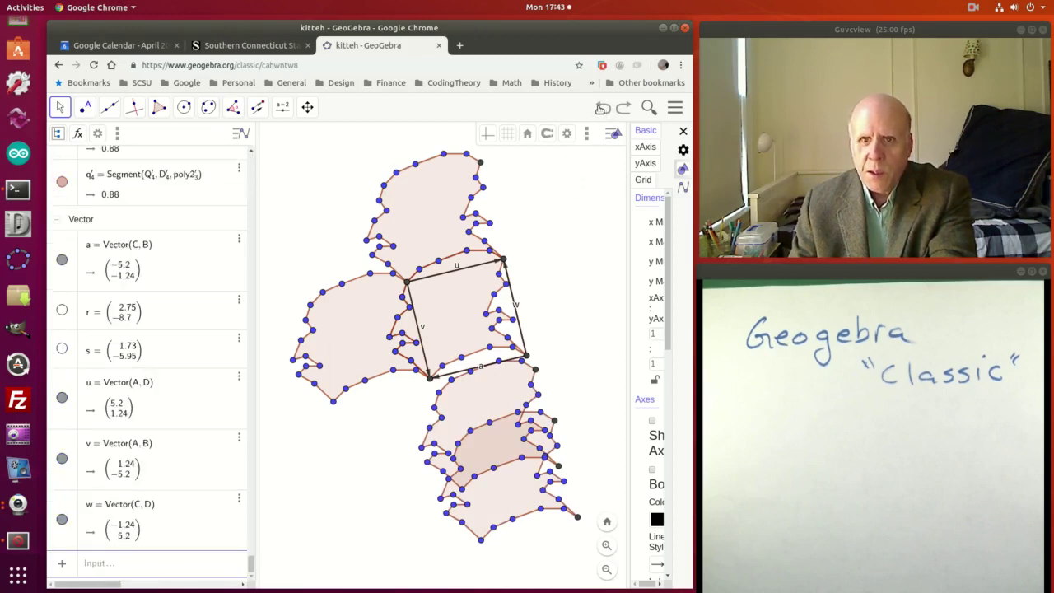
{"action": "left_click", "coordinate": [602, 108]}
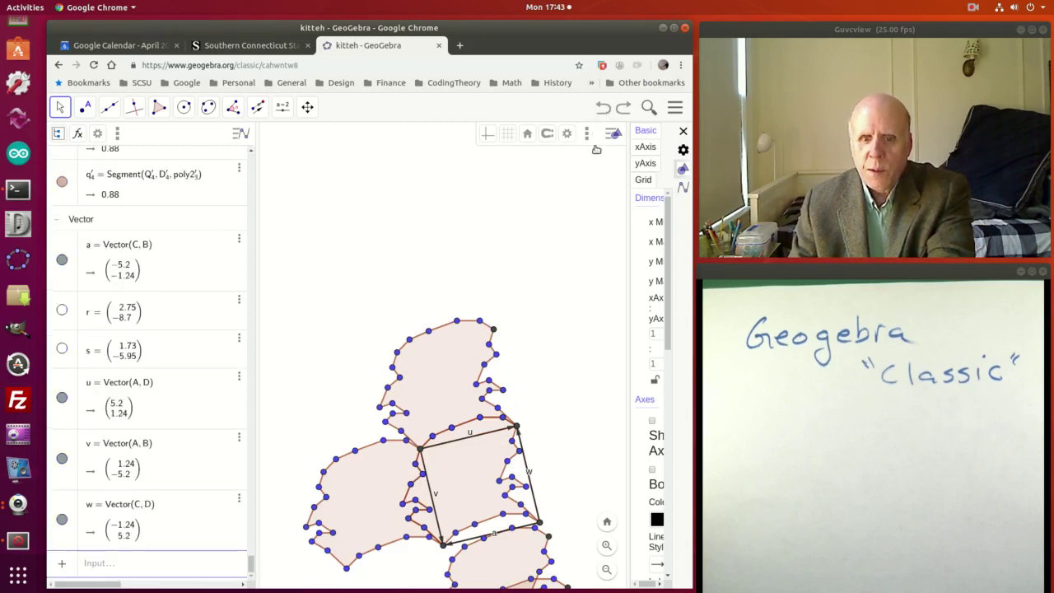
{"action": "key", "text": "ctrl+z"}
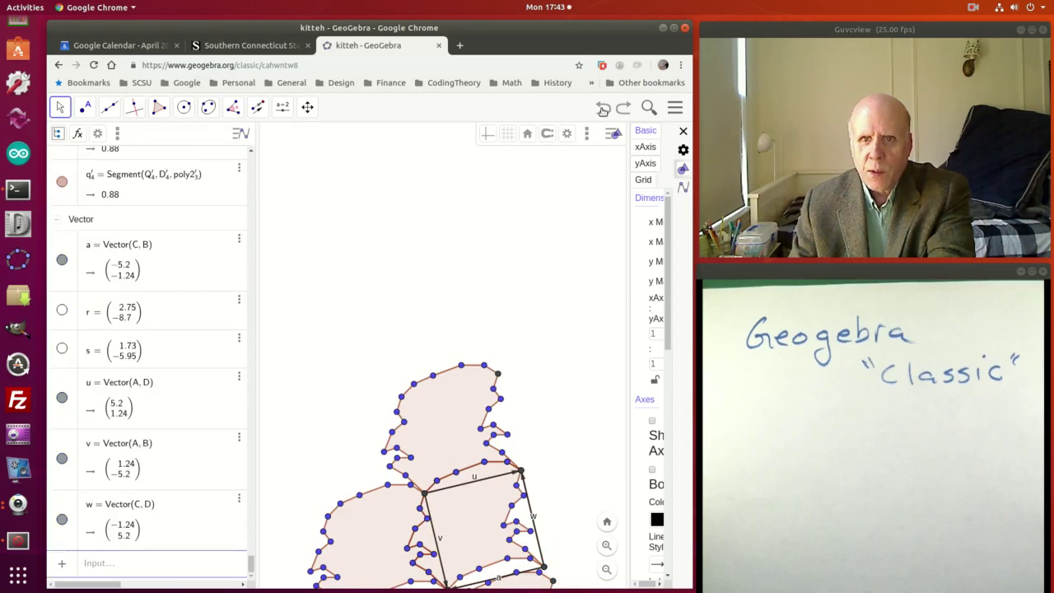
{"action": "key", "text": "ctrl+z"}
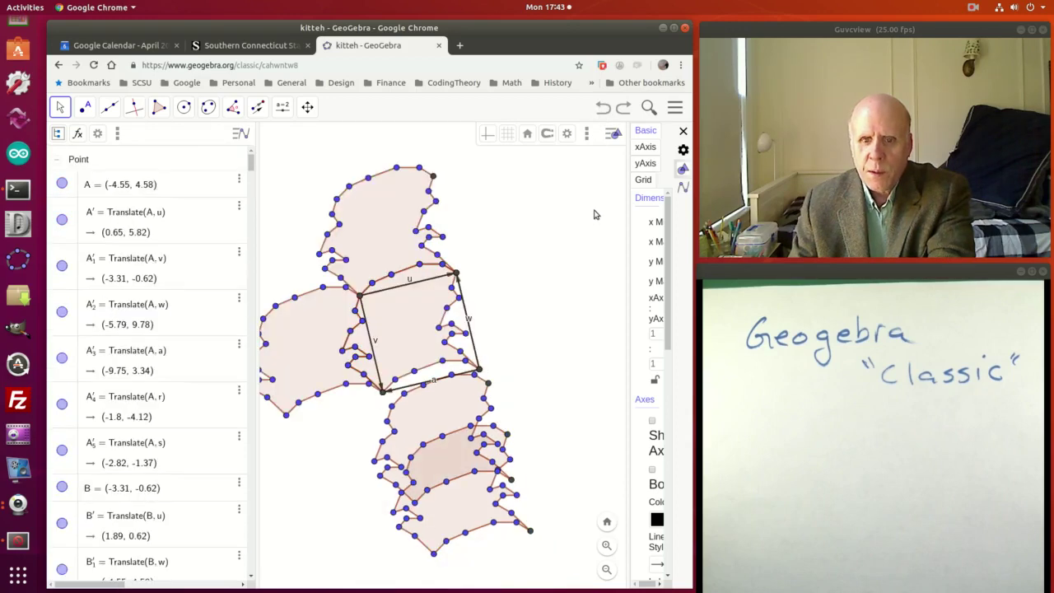
{"action": "left_click", "coordinate": [604, 108]}
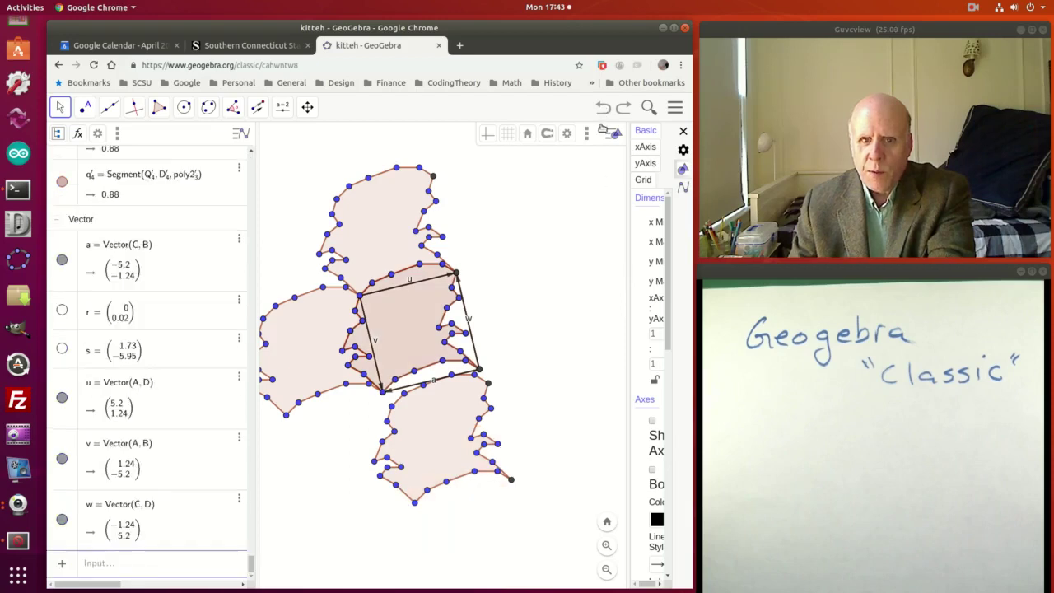
{"action": "key", "text": "ctrl+z"}
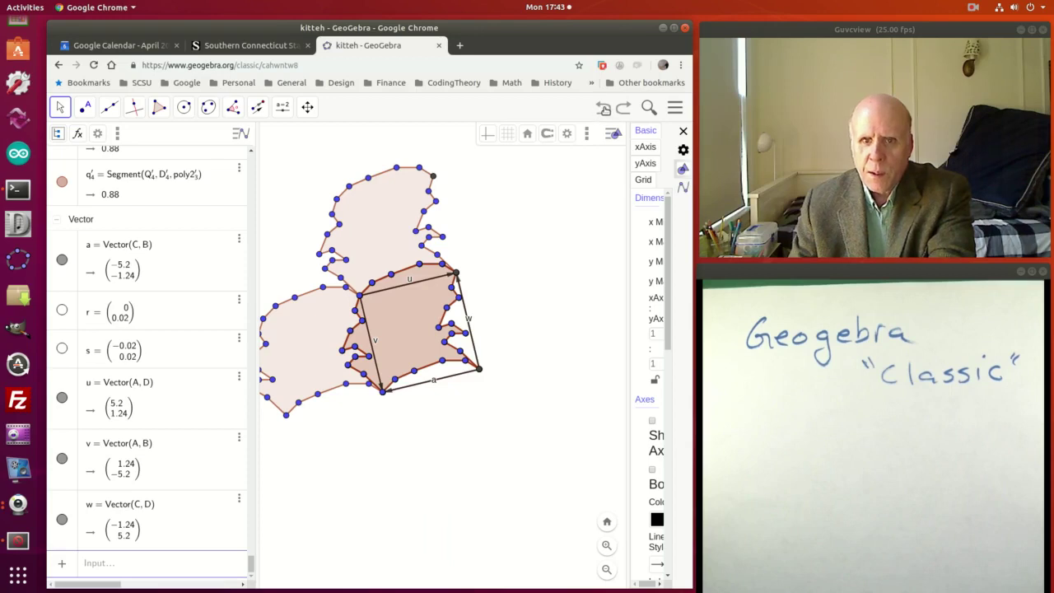
{"action": "left_click", "coordinate": [603, 113]}
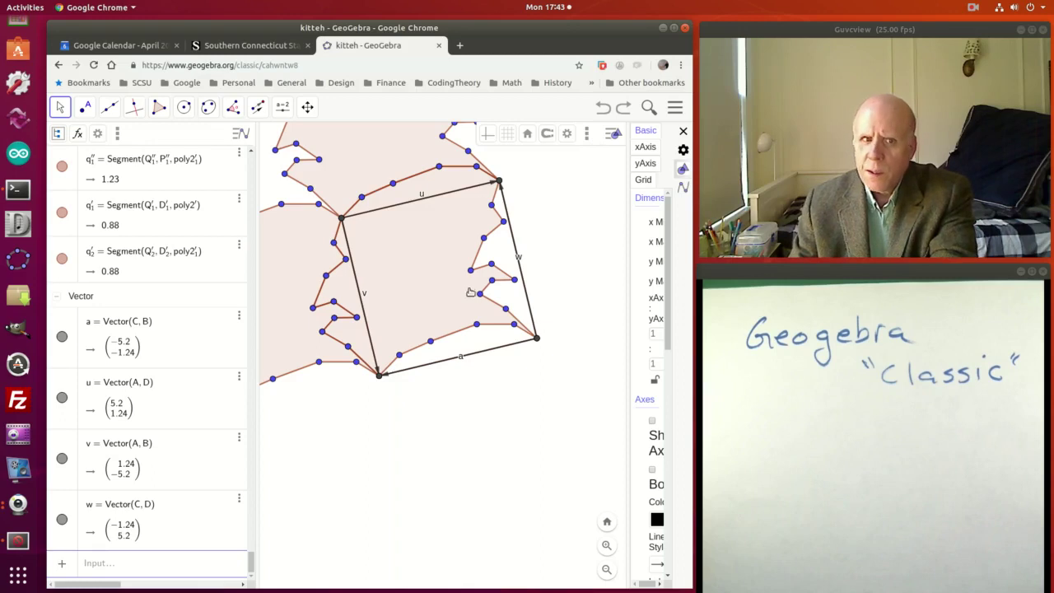
Move the tile polygon poly2 slightly down and right with its square, placing corner A at about (-3.14, 2.54).
{"action": "left_click", "coordinate": [61, 111]}
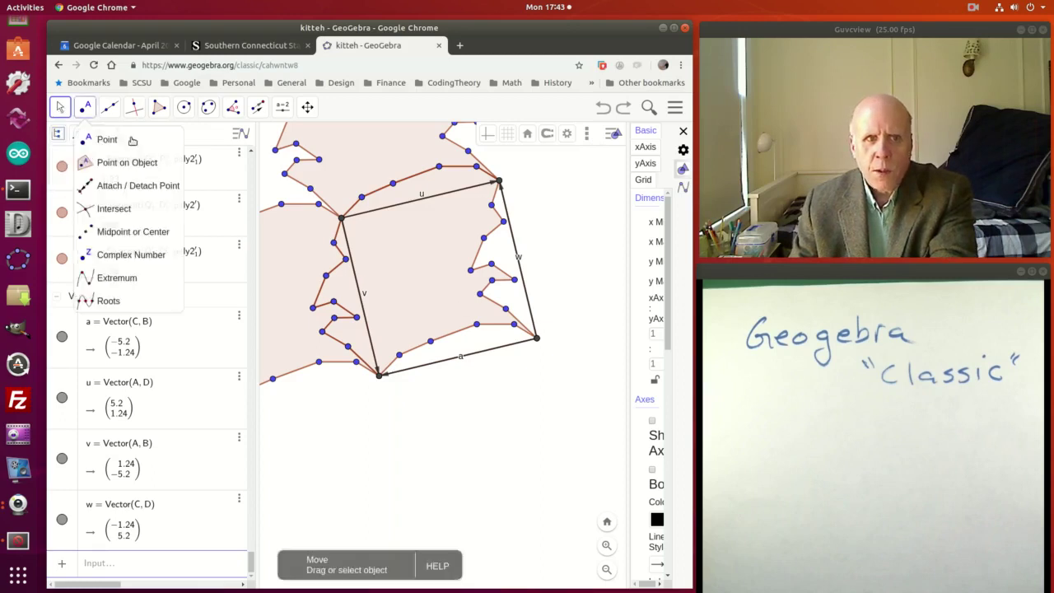
{"action": "left_click", "coordinate": [72, 140]}
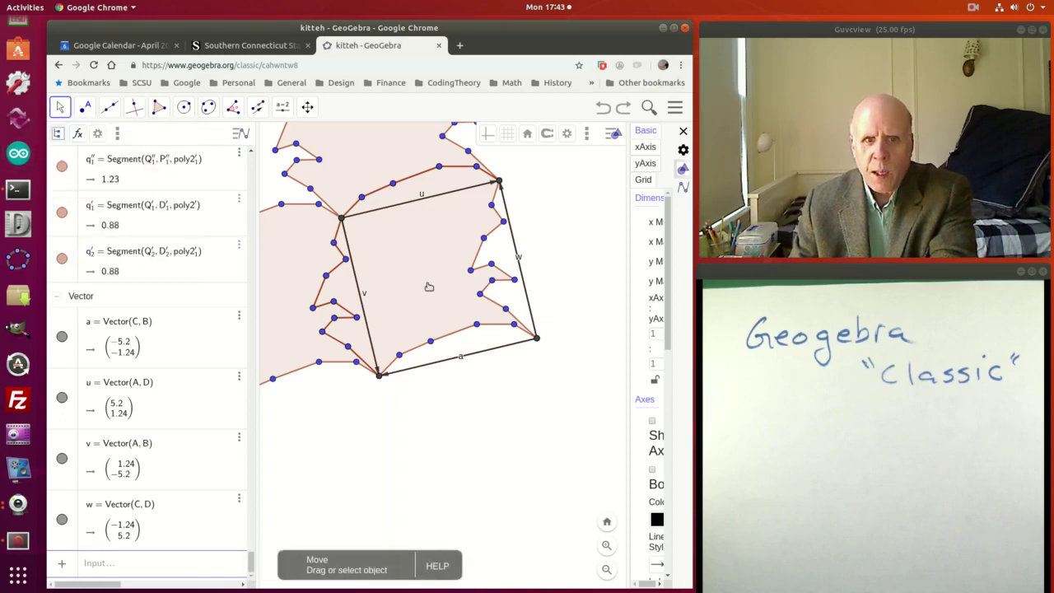
{"action": "left_click_drag", "start_coordinate": [483, 399], "coordinate": [486, 401]}
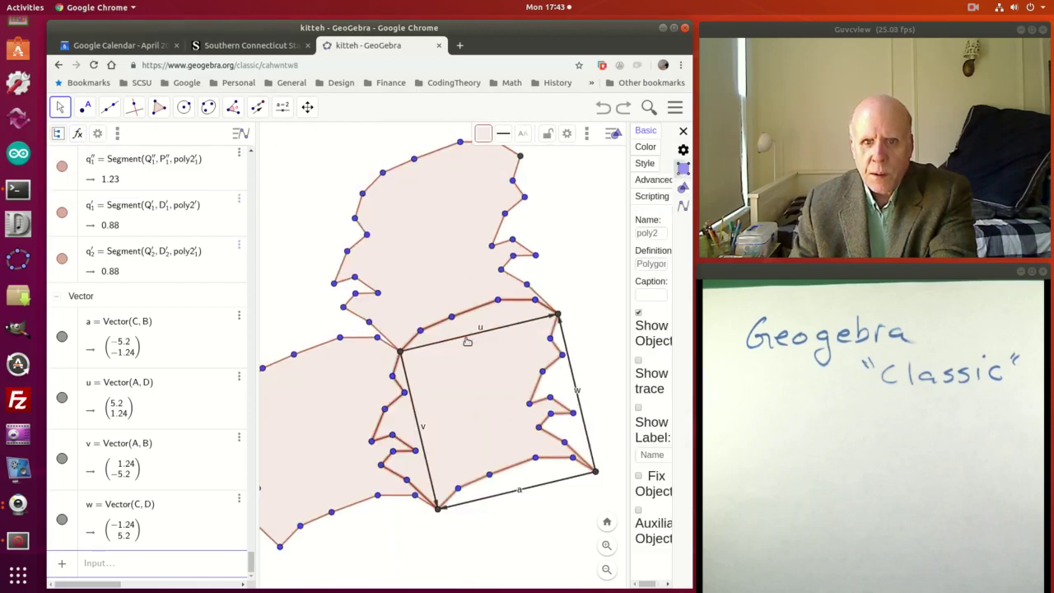
{"action": "left_click_drag", "start_coordinate": [468, 341], "coordinate": [466, 342]}
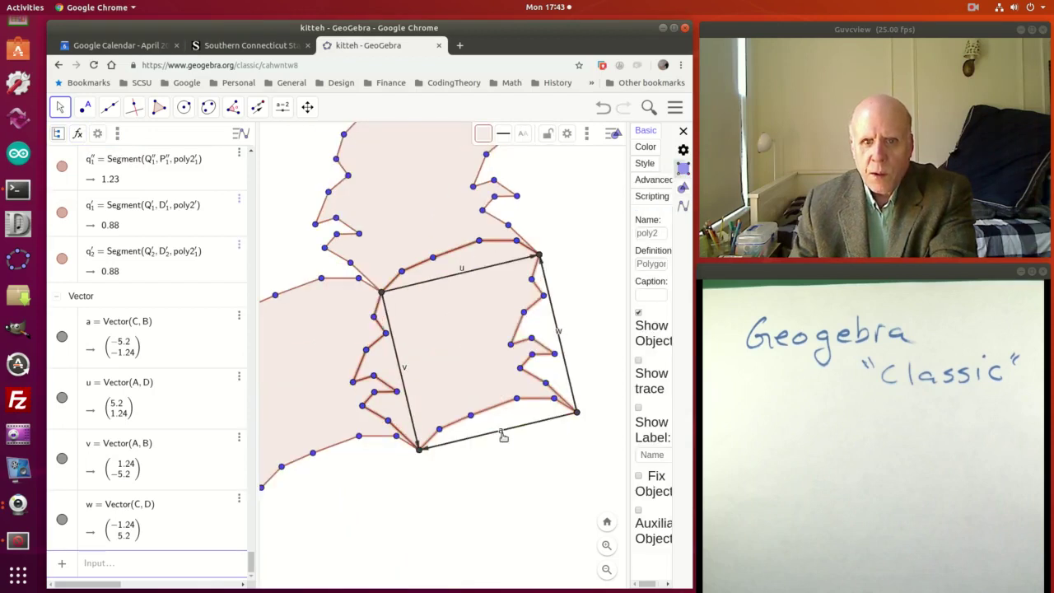
{"action": "left_click_drag", "start_coordinate": [505, 442], "coordinate": [401, 195]}
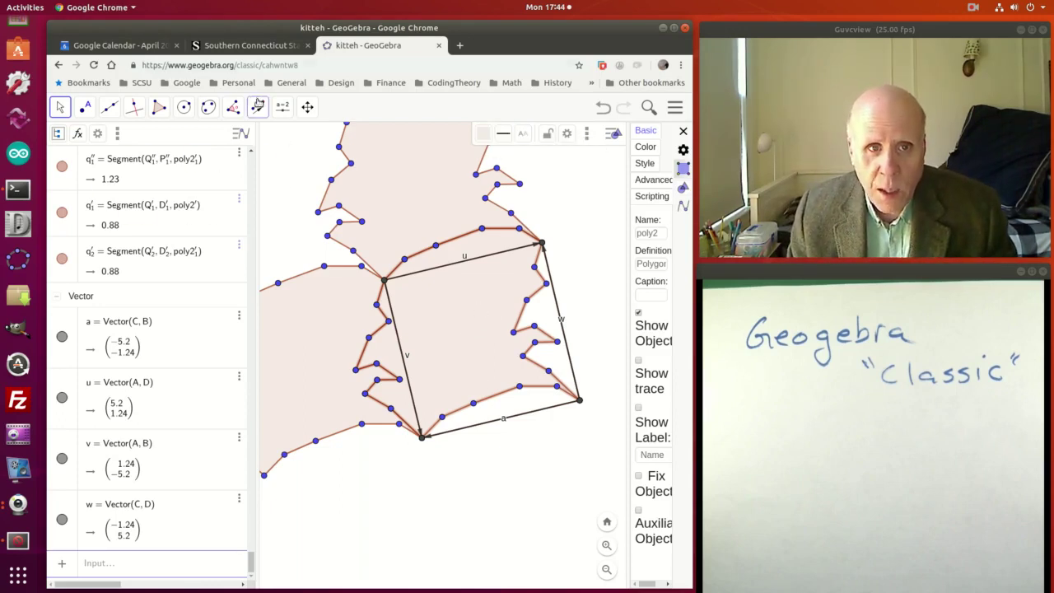
Translate the tile polygon poly2 by vector v, and translate poly2 again by vector u.
{"action": "left_click", "coordinate": [258, 104]}
{"action": "left_click", "coordinate": [278, 238]}
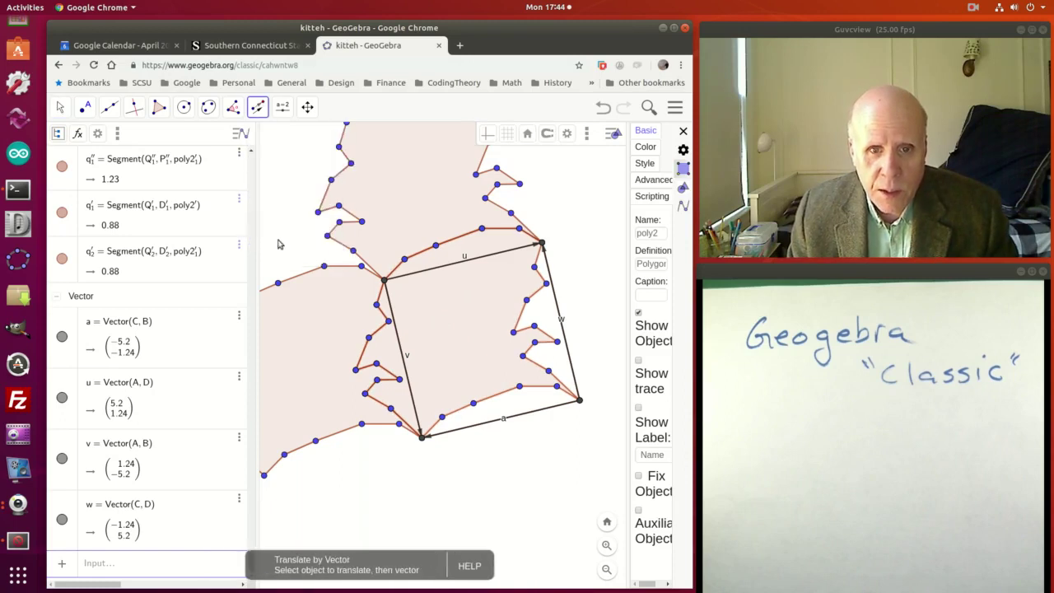
{"action": "left_click", "coordinate": [498, 384]}
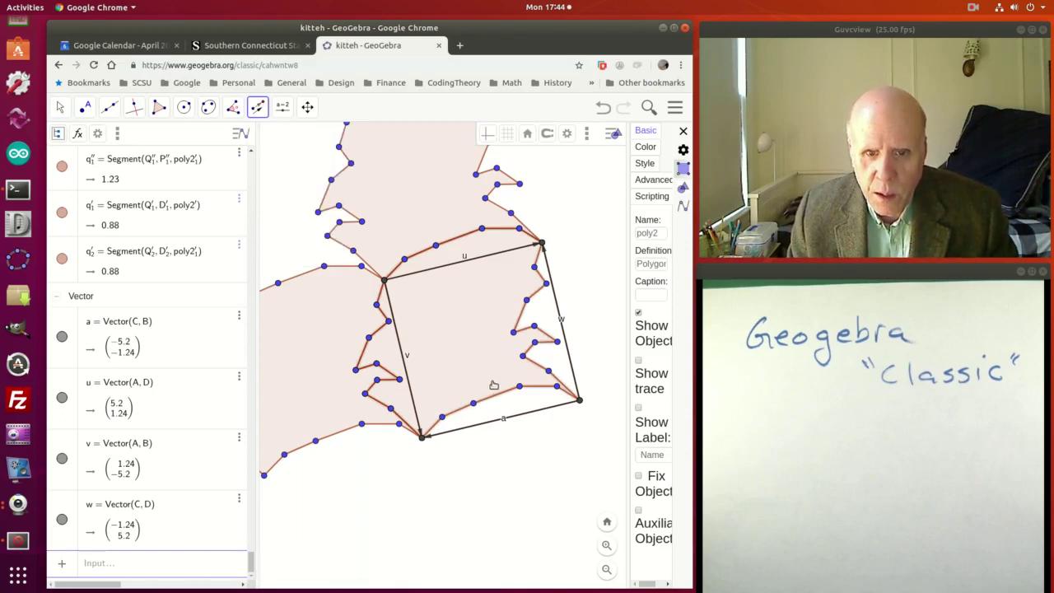
{"action": "left_click", "coordinate": [415, 406]}
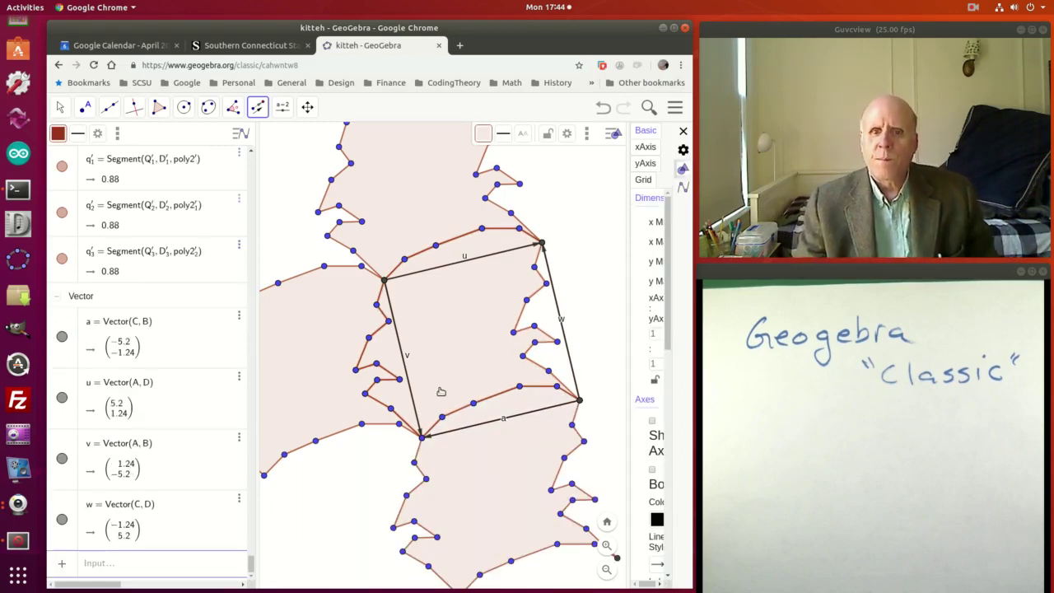
{"action": "left_click", "coordinate": [468, 327]}
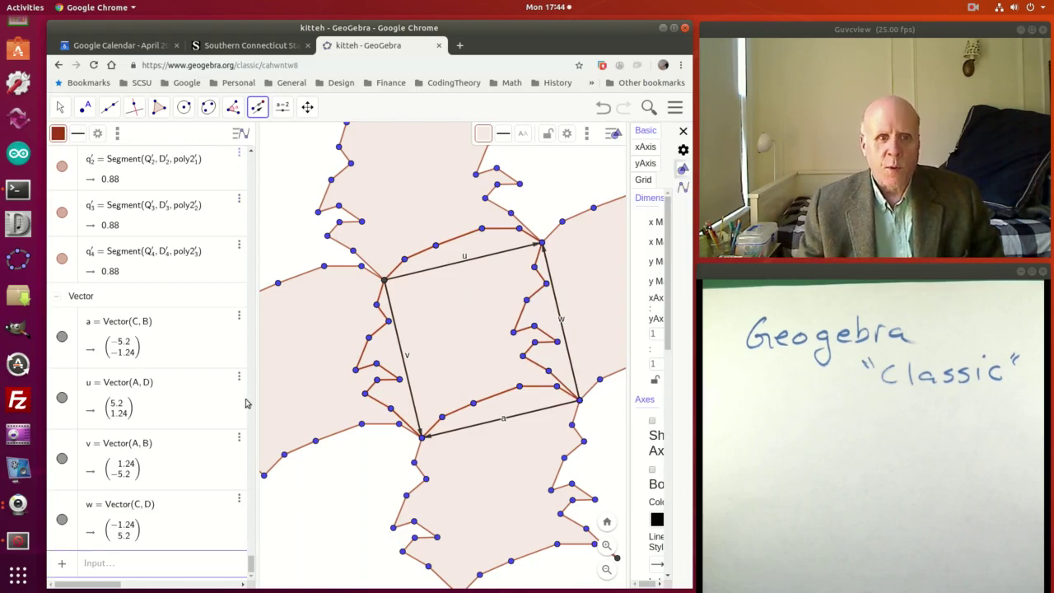
Hide the square's edge vectors a, u, v and w, and the stray translated vectors a′, v′ and v″.
{"action": "left_click", "coordinate": [62, 336]}
{"action": "left_click", "coordinate": [62, 397]}
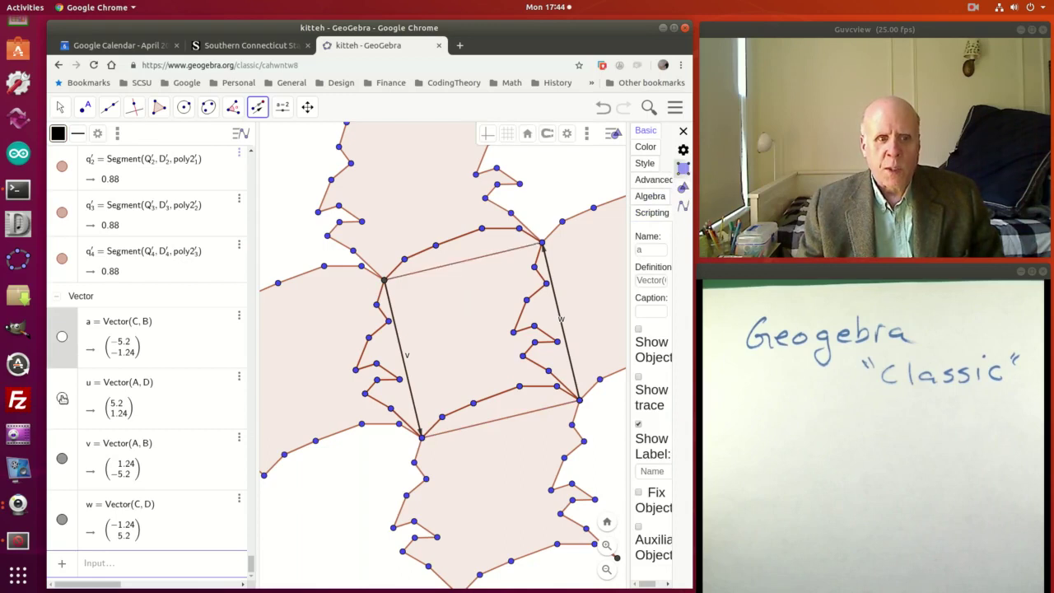
{"action": "left_click", "coordinate": [63, 458]}
{"action": "left_click", "coordinate": [62, 519]}
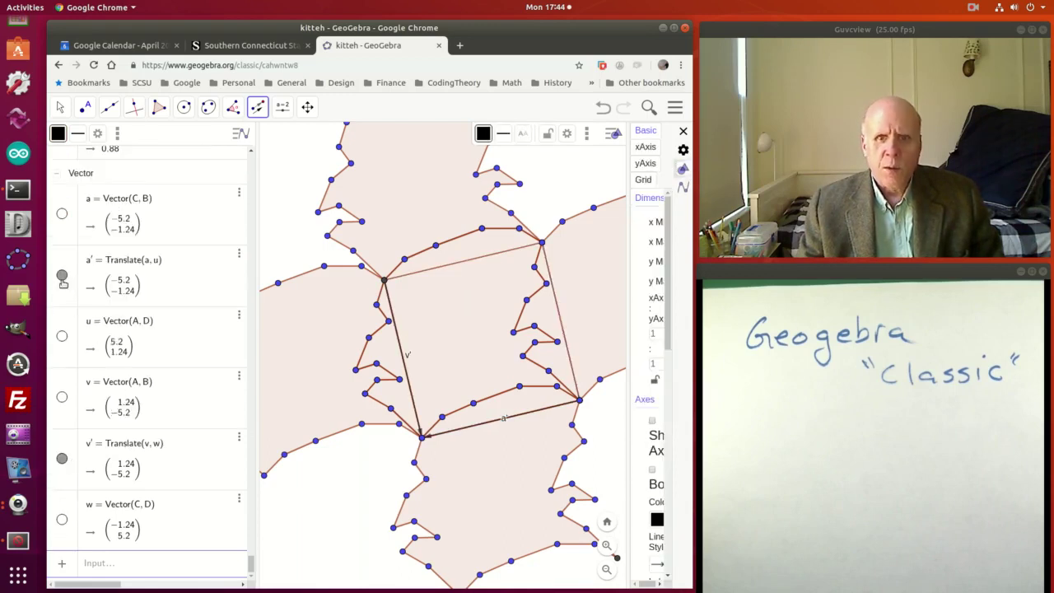
{"action": "left_click", "coordinate": [62, 459]}
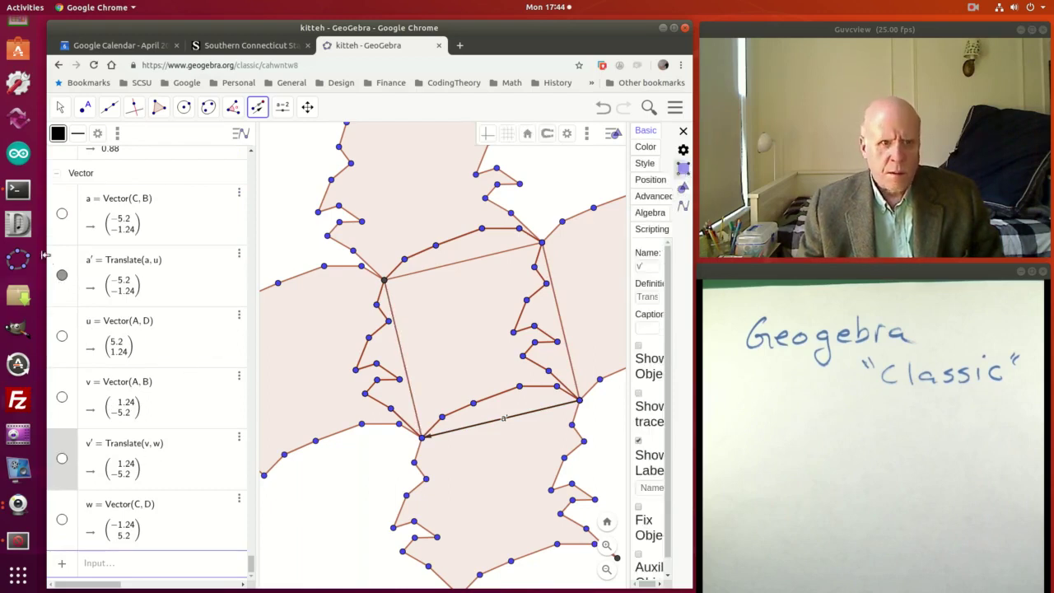
{"action": "left_click", "coordinate": [63, 280]}
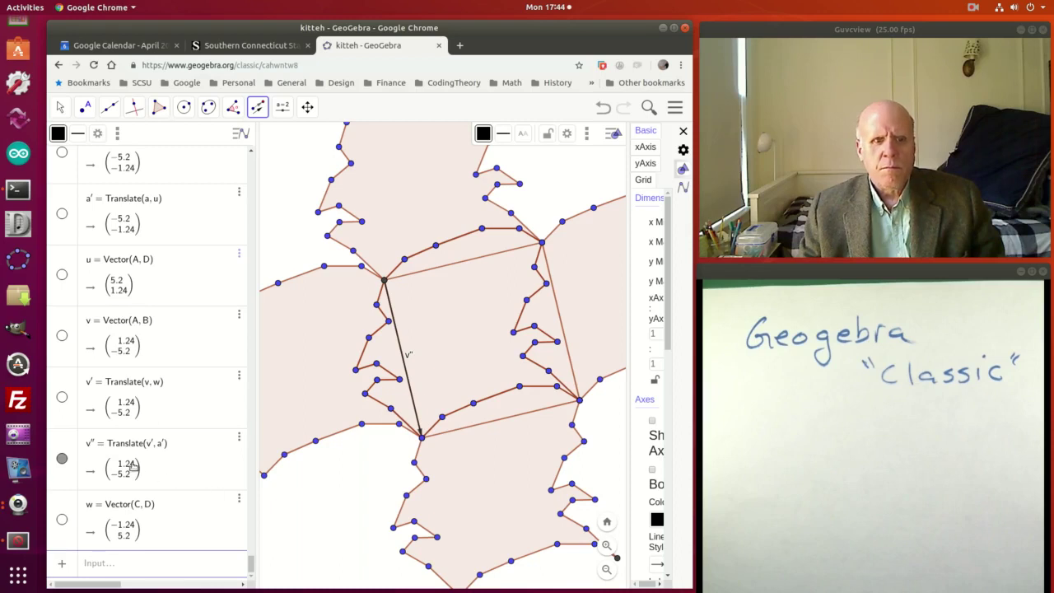
{"action": "left_click", "coordinate": [62, 460]}
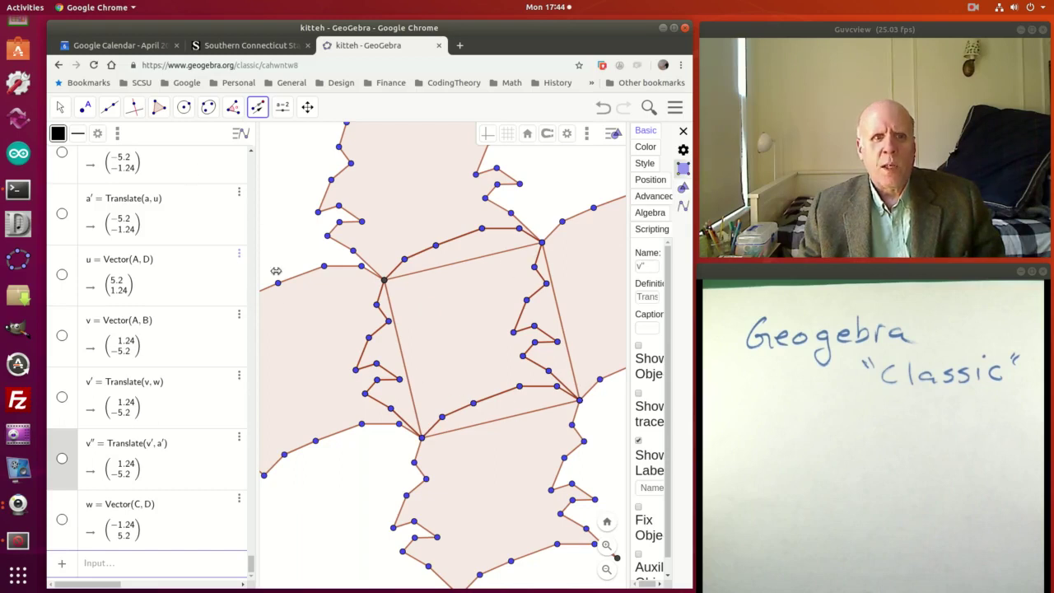
Collapse the group of points in the object list and select all objects in the Polygon group.
{"action": "scroll", "coordinate": [183, 404], "scroll_direction": "up", "scroll_amount": 3}
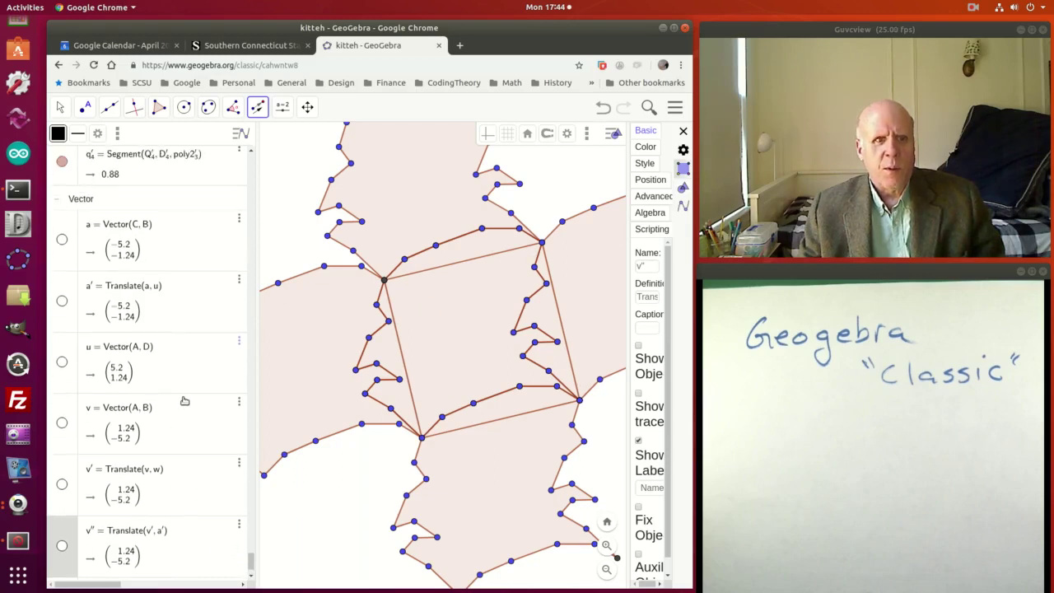
{"action": "left_click", "coordinate": [59, 320]}
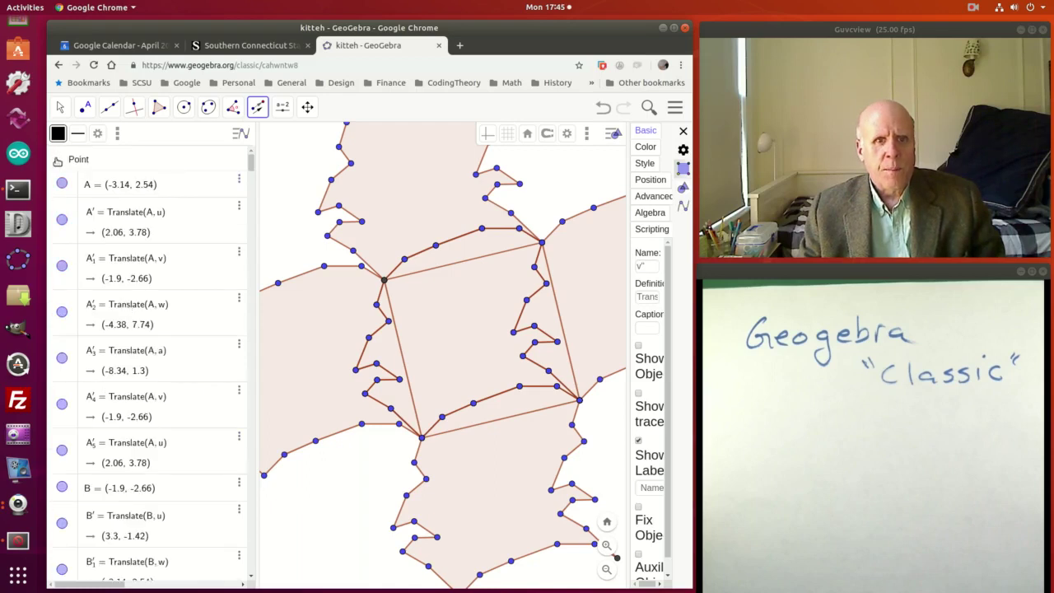
{"action": "left_click", "coordinate": [58, 161]}
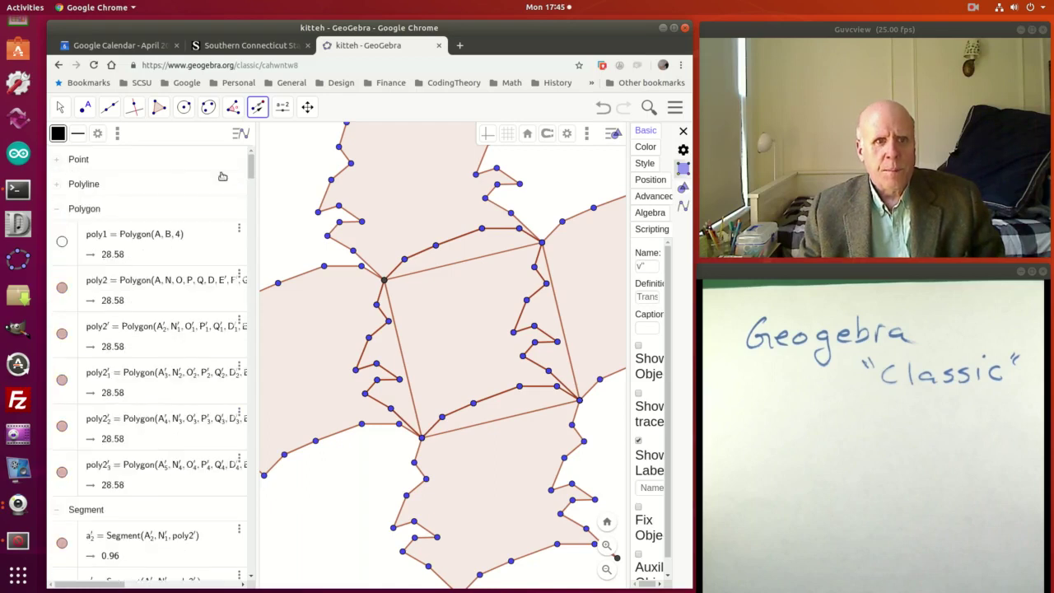
{"action": "left_click", "coordinate": [84, 209]}
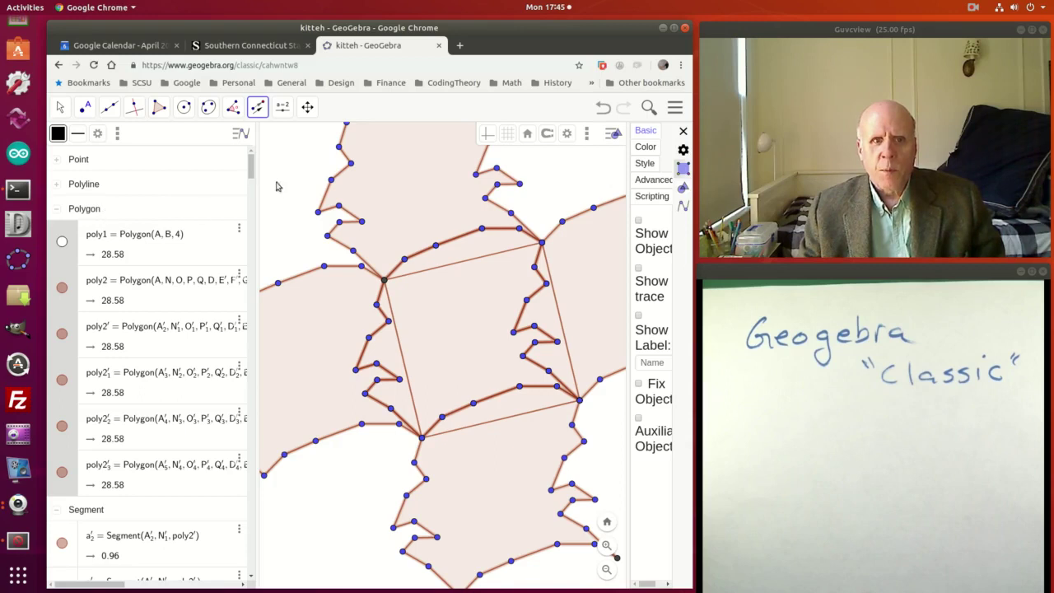
Hide the first edge segments, from A′2 to N′1 and from A′3 to N′2, of the translated tiles poly2′ and poly2′1.
{"action": "left_click_drag", "start_coordinate": [253, 172], "coordinate": [254, 184]}
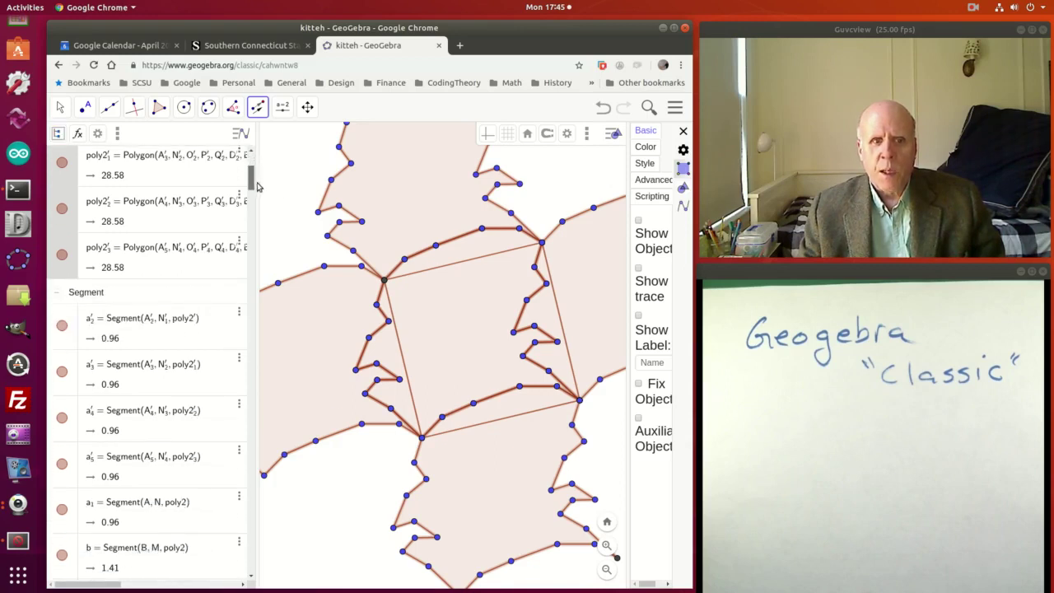
{"action": "left_click", "coordinate": [60, 327]}
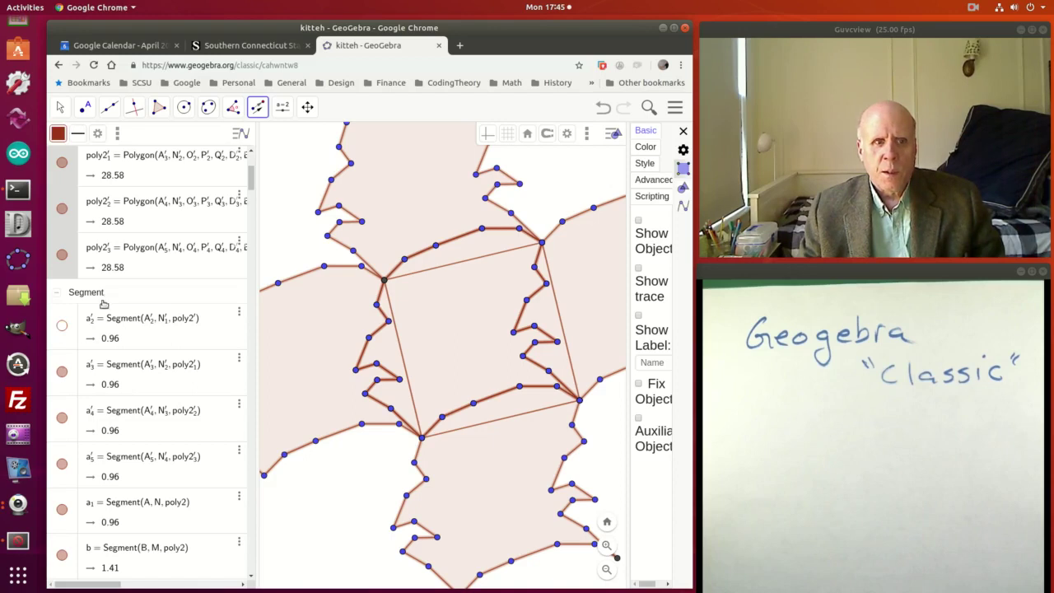
{"action": "left_click", "coordinate": [62, 371]}
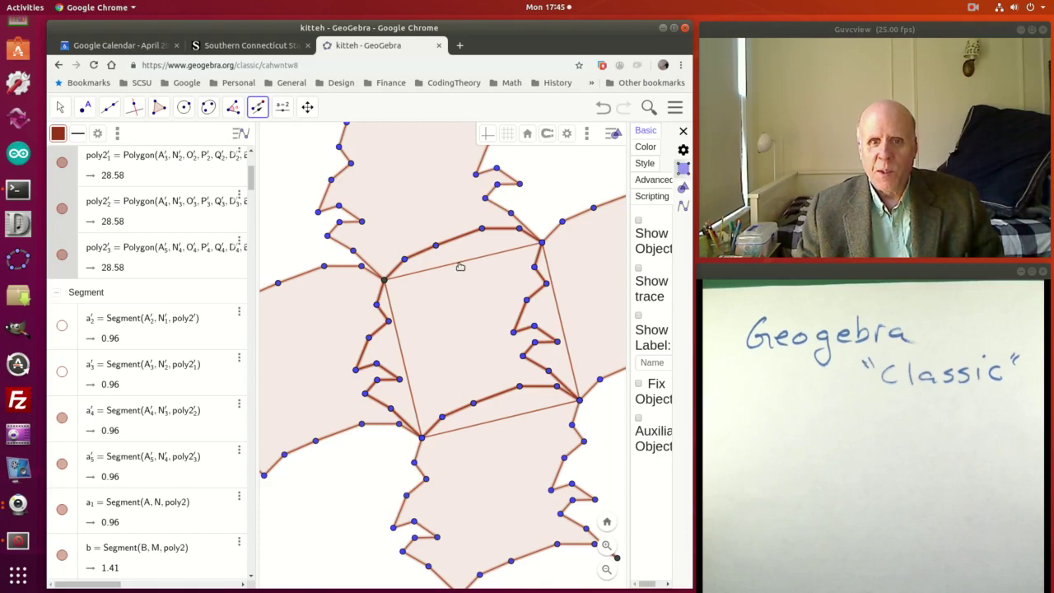
Hide the original square's upper edge segment i and its edge segment h between C and D.
{"action": "left_click", "coordinate": [60, 108]}
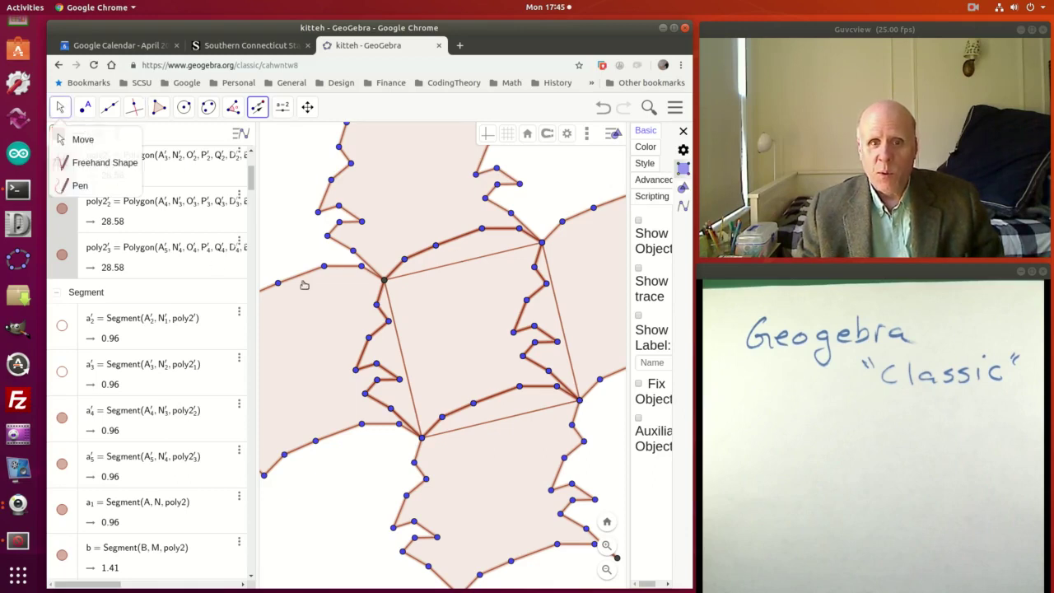
{"action": "left_click", "coordinate": [451, 271]}
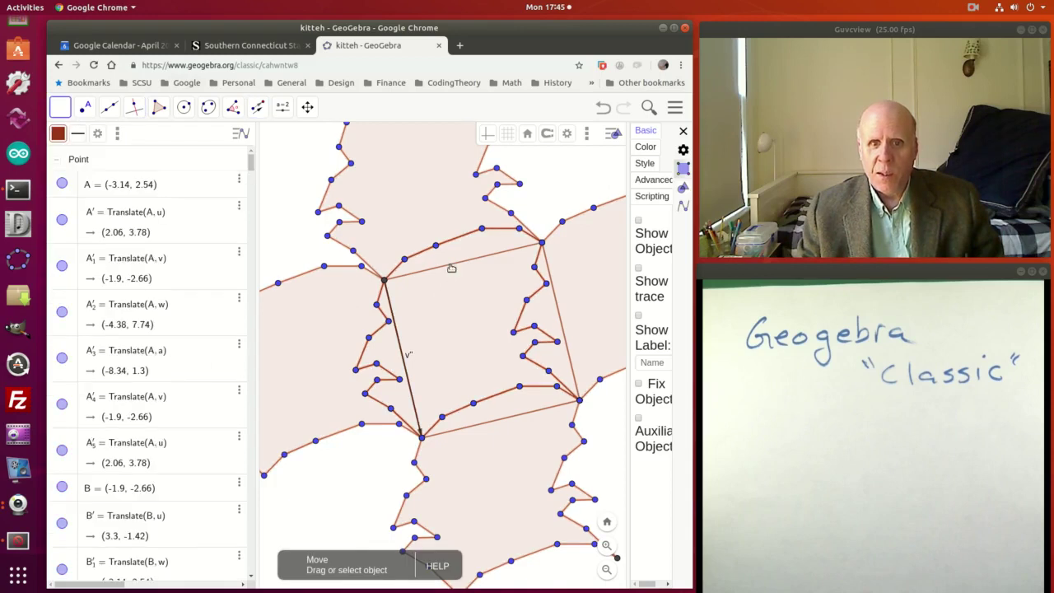
{"action": "left_click", "coordinate": [451, 268]}
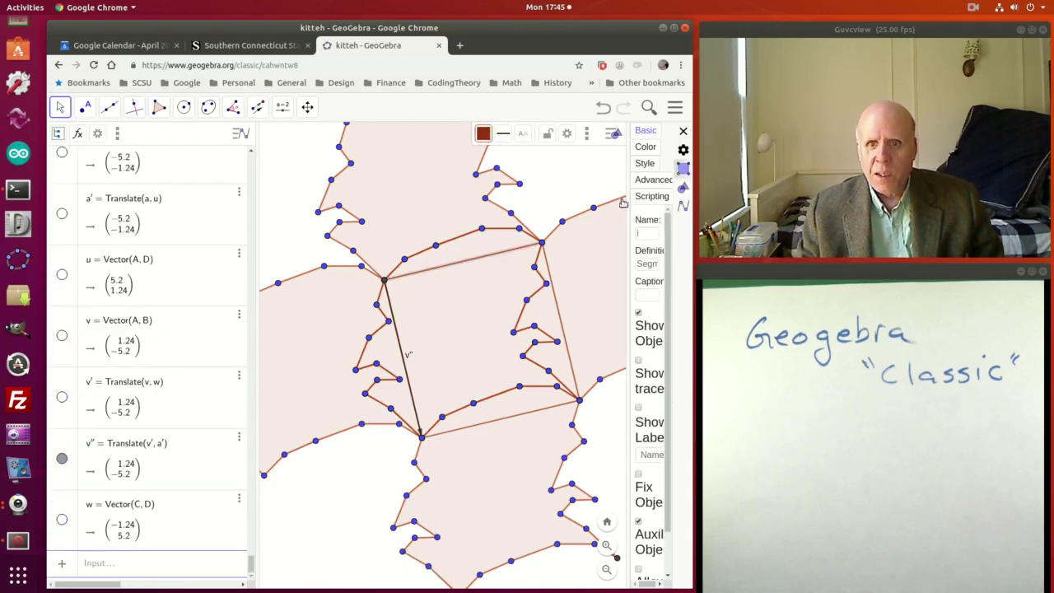
{"action": "left_click", "coordinate": [640, 314]}
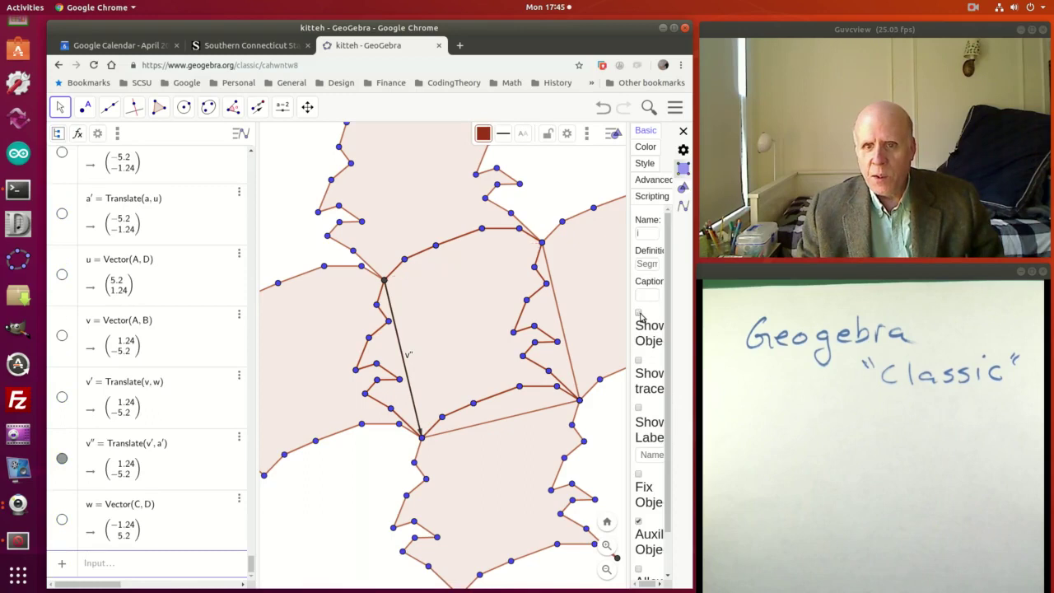
{"action": "left_click", "coordinate": [558, 313]}
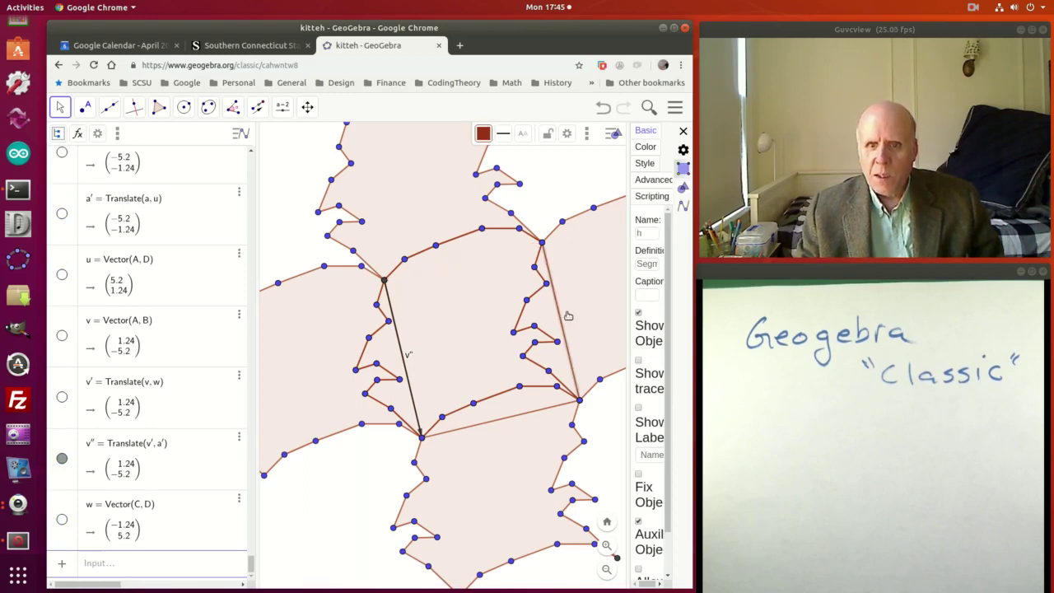
{"action": "left_click", "coordinate": [639, 314]}
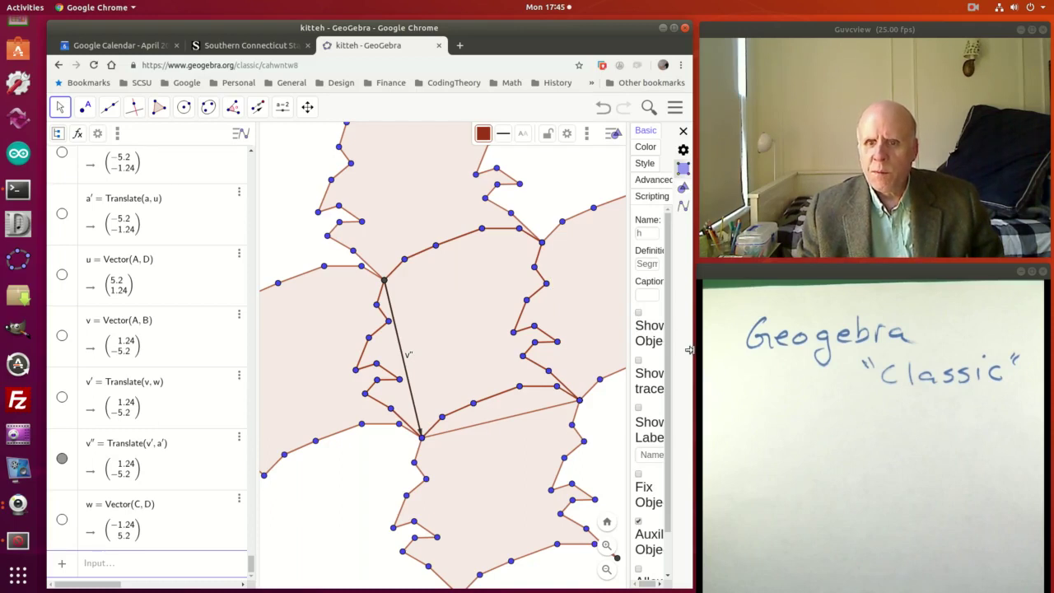
Widen the browser window and hide the square's remaining edge segments g and f, along with the vector v″.
{"action": "left_click_drag", "start_coordinate": [690, 349], "coordinate": [795, 343]}
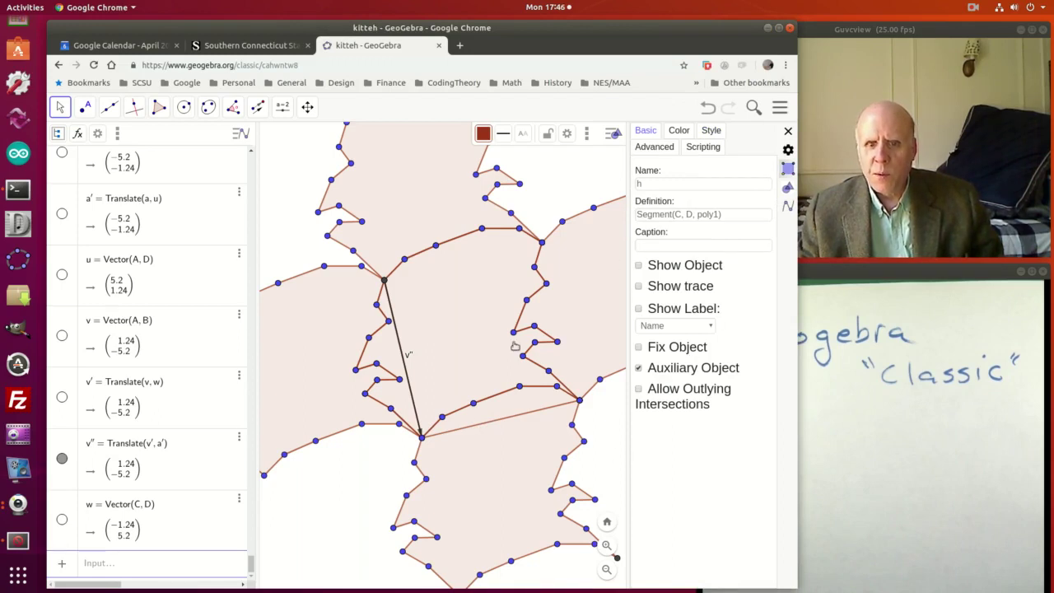
{"action": "left_click", "coordinate": [491, 422]}
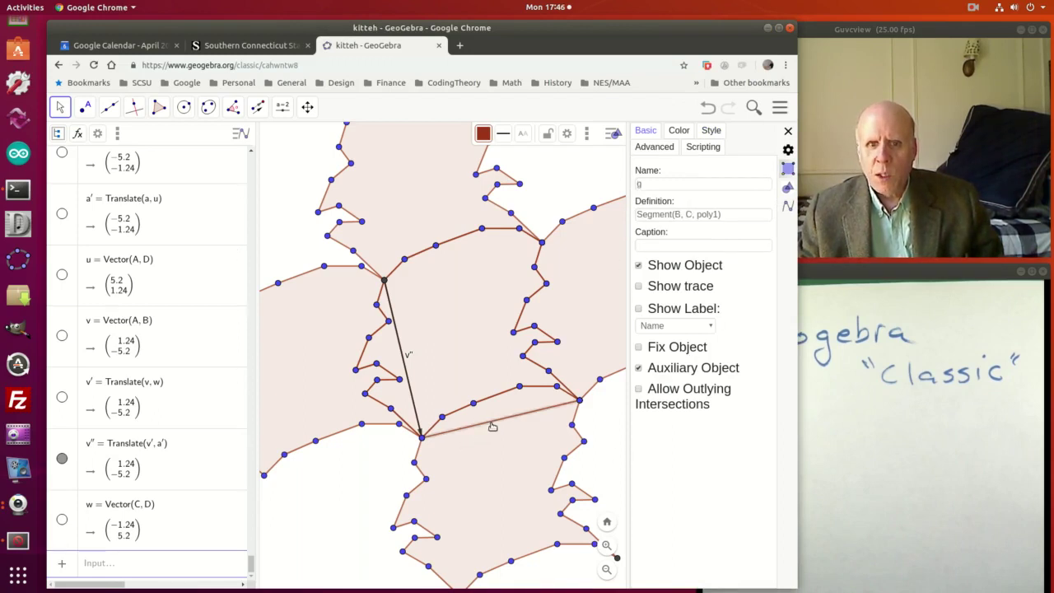
{"action": "left_click", "coordinate": [638, 266]}
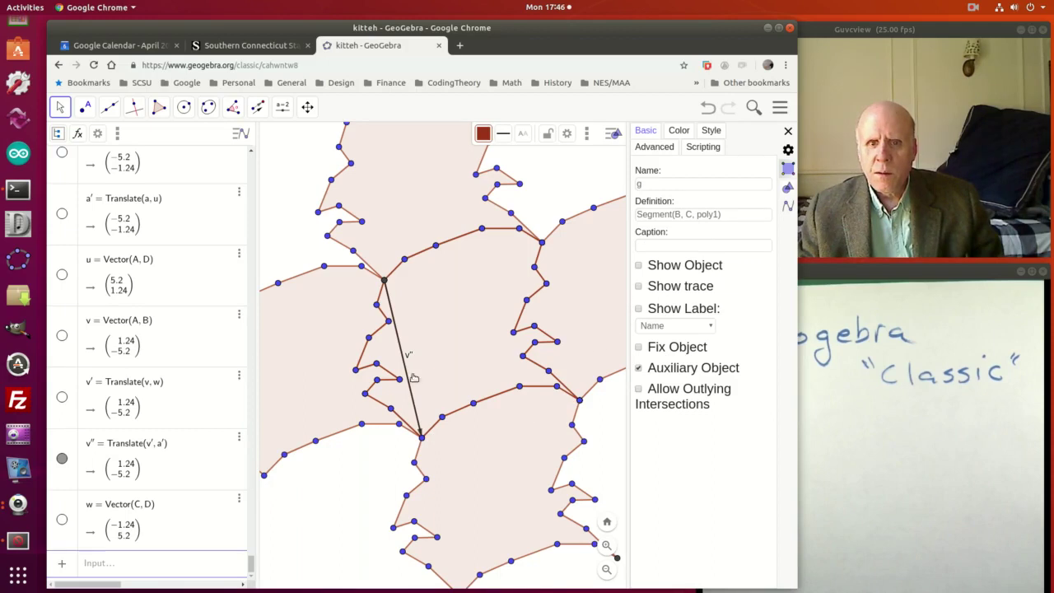
{"action": "left_click", "coordinate": [414, 401]}
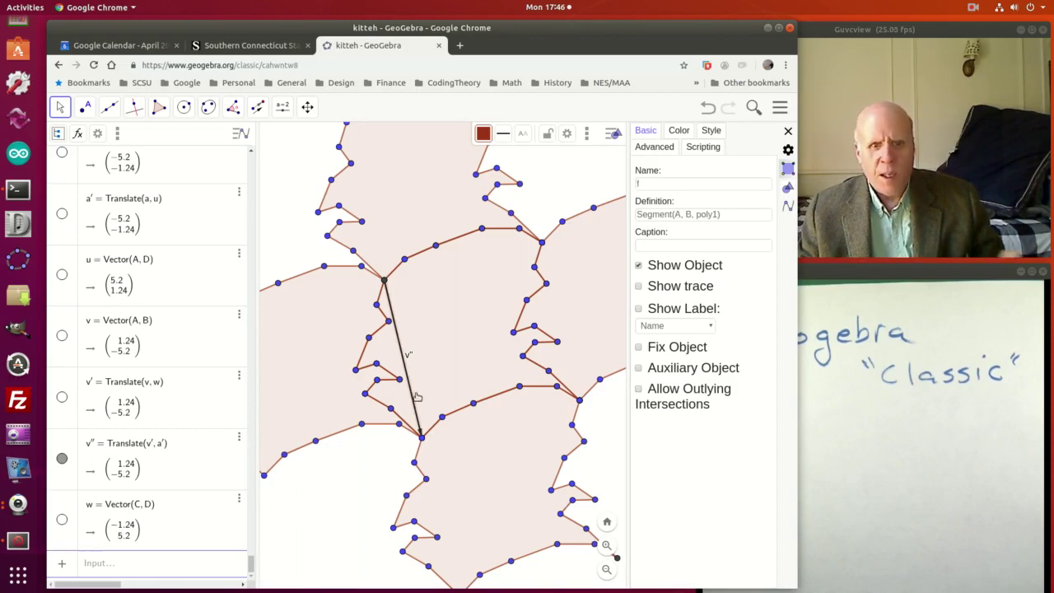
{"action": "left_click", "coordinate": [639, 266]}
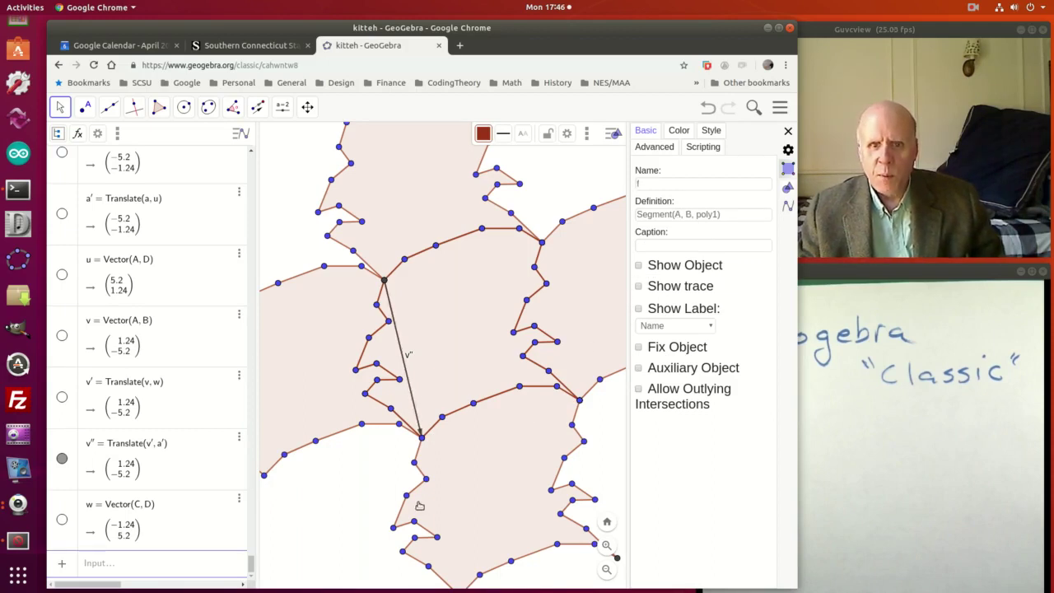
{"action": "left_click", "coordinate": [412, 399]}
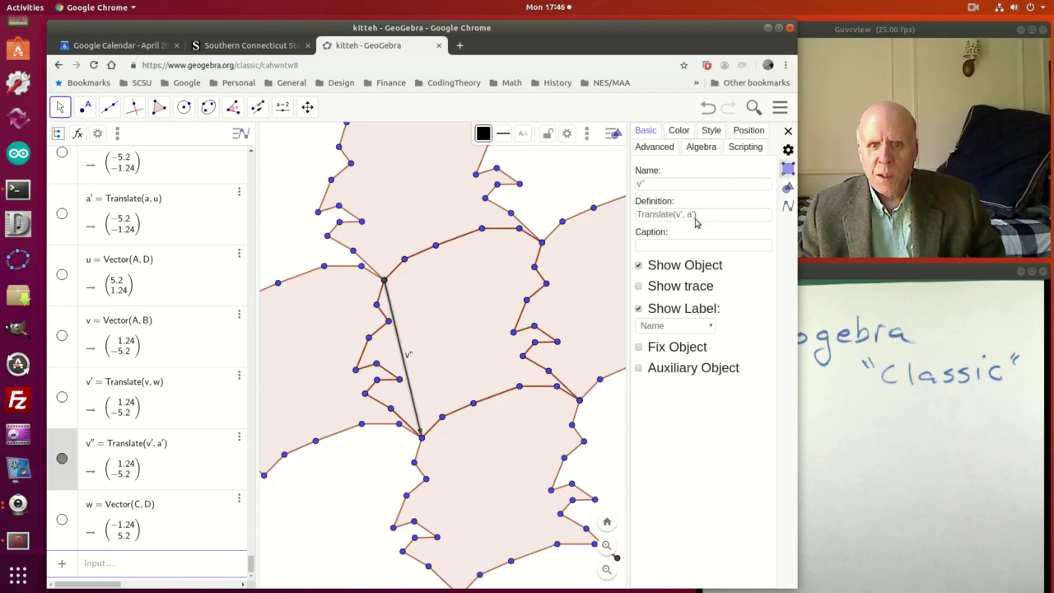
{"action": "left_click", "coordinate": [639, 266]}
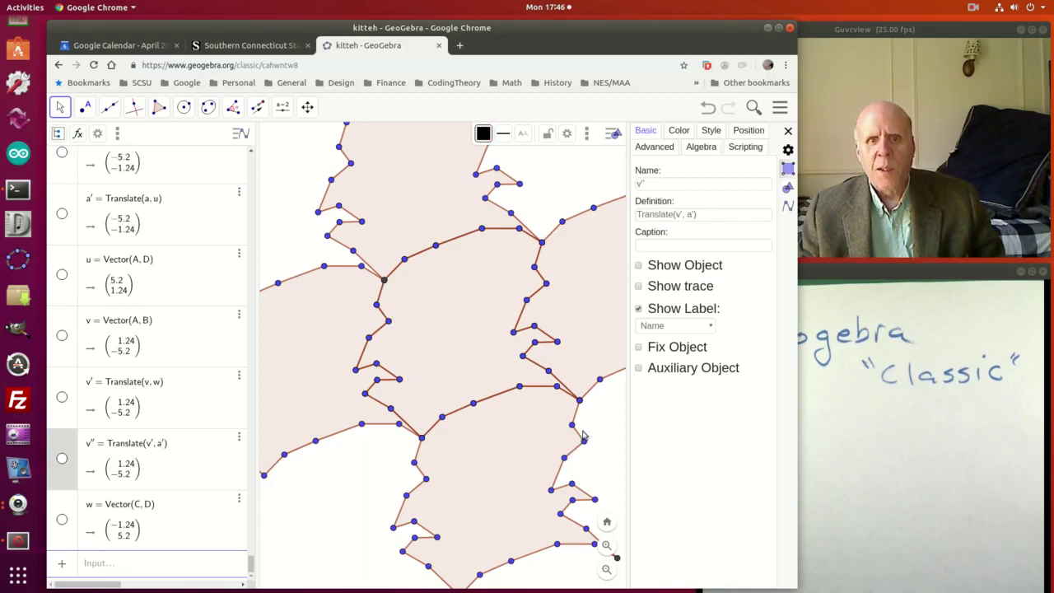
Color the tile above the central one, poly2′, light blue and the tile to its right, poly2′3, light purple.
{"action": "scroll", "coordinate": [543, 445], "scroll_direction": "down", "scroll_amount": 3}
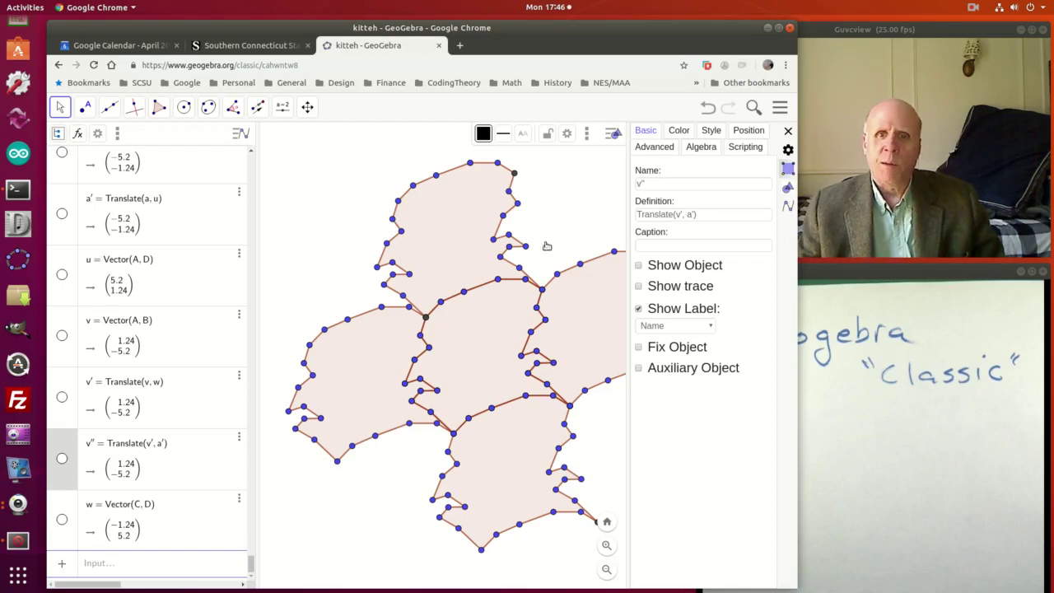
{"action": "left_click", "coordinate": [452, 247]}
{"action": "left_click", "coordinate": [484, 134]}
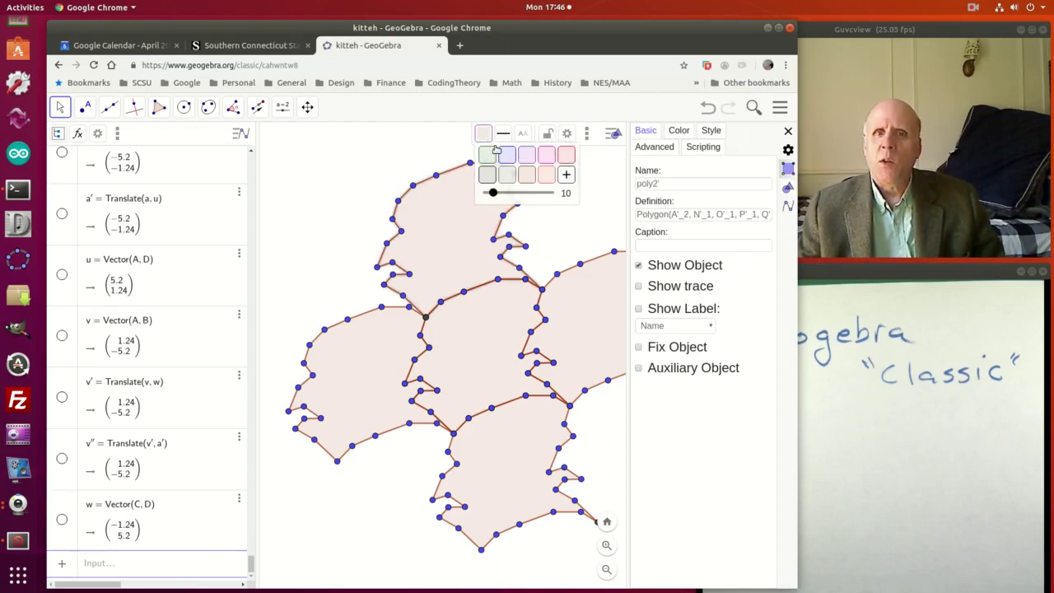
{"action": "left_click", "coordinate": [507, 157]}
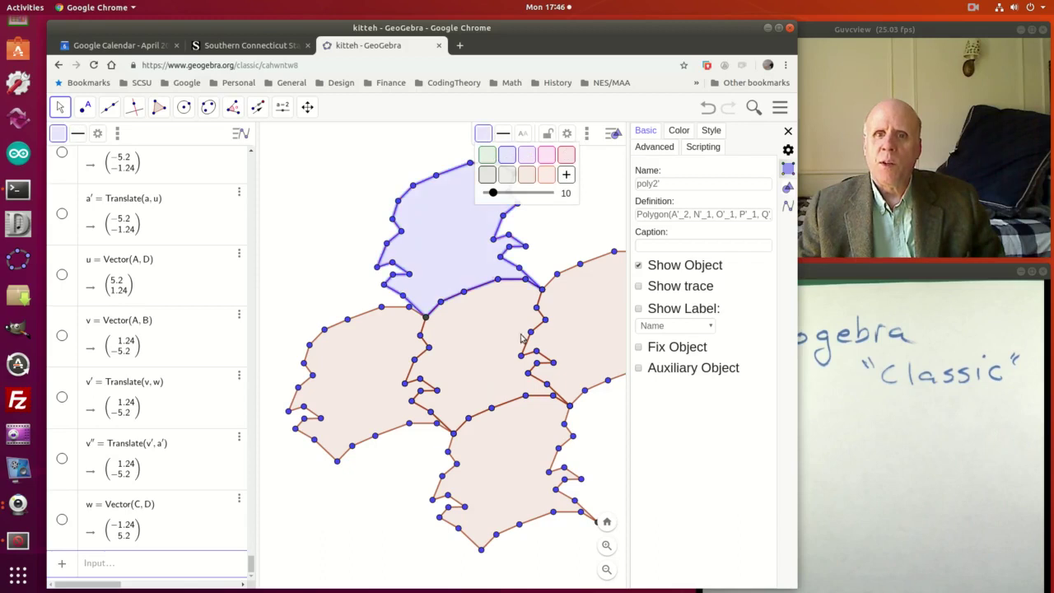
{"action": "left_click", "coordinate": [610, 320]}
{"action": "left_click", "coordinate": [485, 135]}
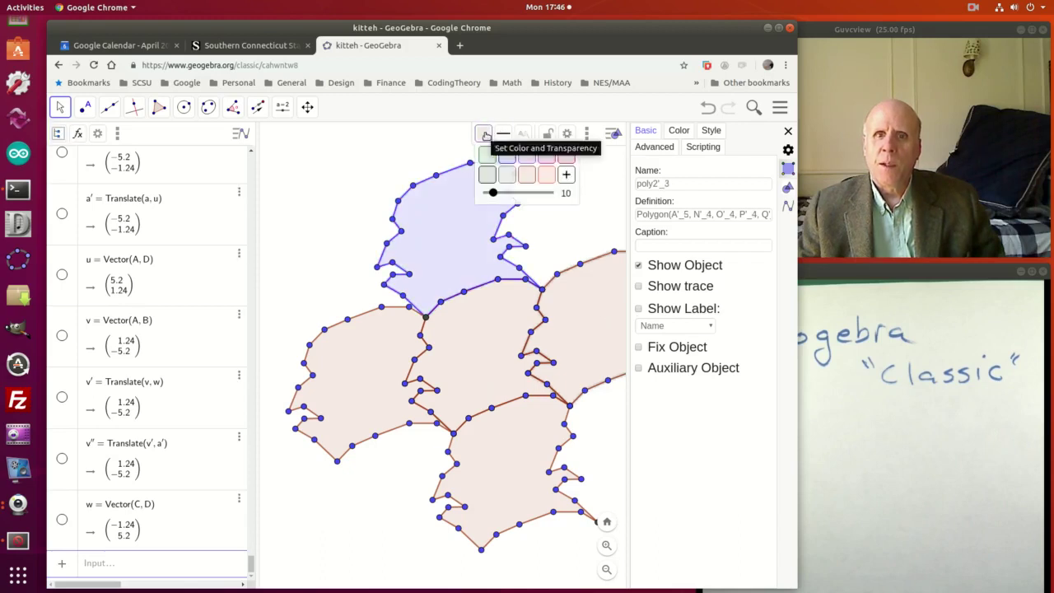
{"action": "left_click", "coordinate": [528, 157]}
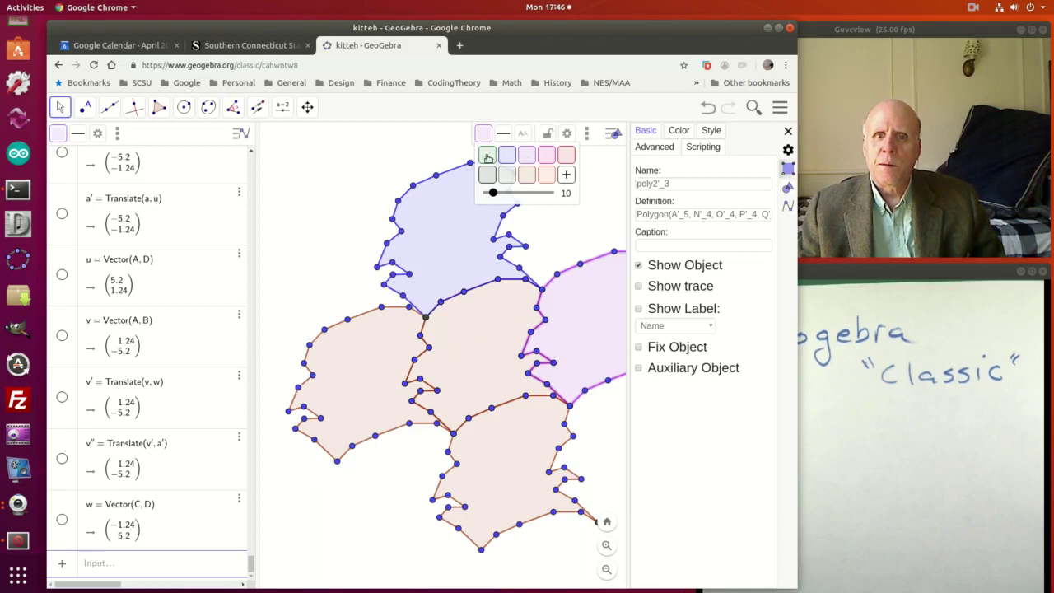
Color the central tile poly2 green and the tile below it, poly2′2, light orange.
{"action": "left_click", "coordinate": [497, 294]}
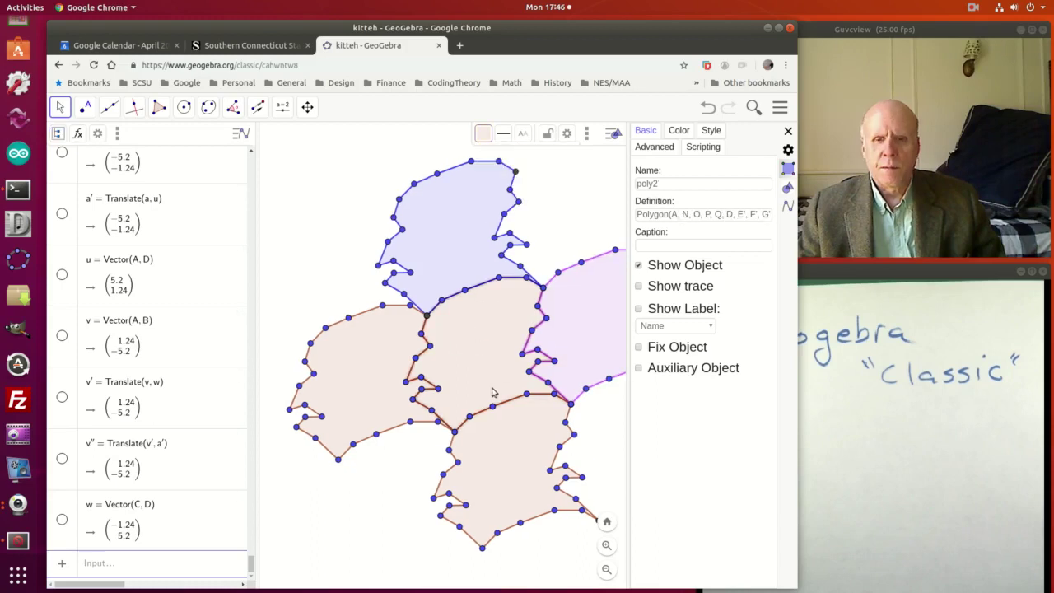
{"action": "left_click", "coordinate": [483, 135]}
{"action": "left_click", "coordinate": [487, 156]}
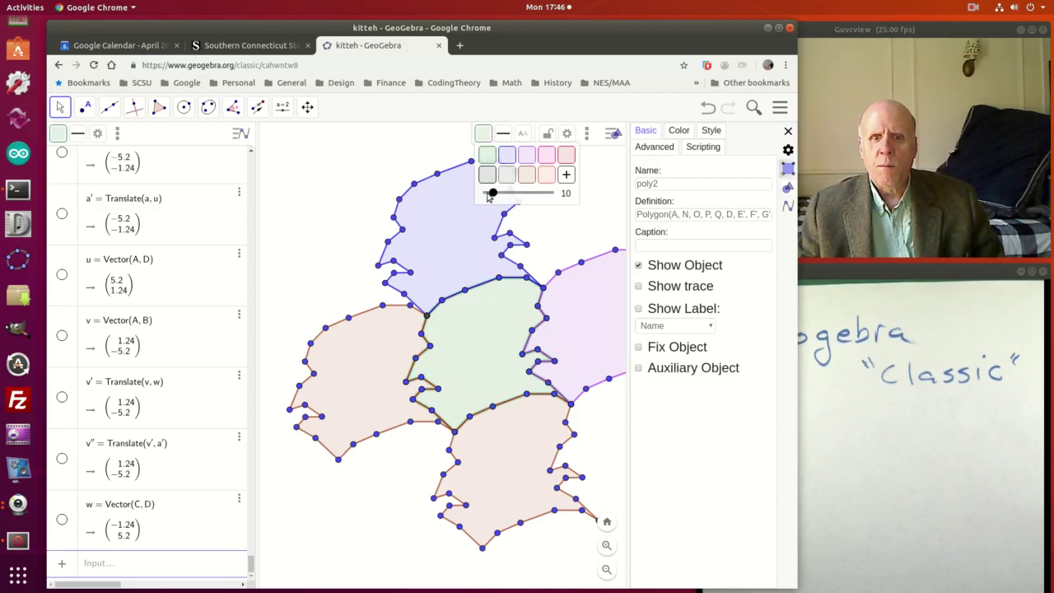
{"action": "left_click", "coordinate": [532, 355]}
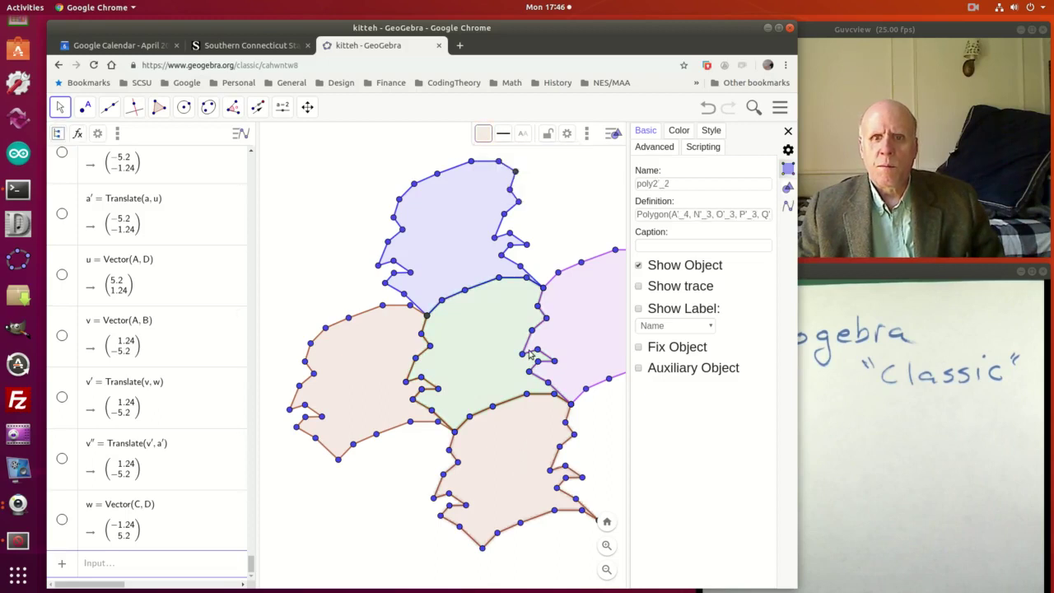
{"action": "left_click", "coordinate": [484, 135]}
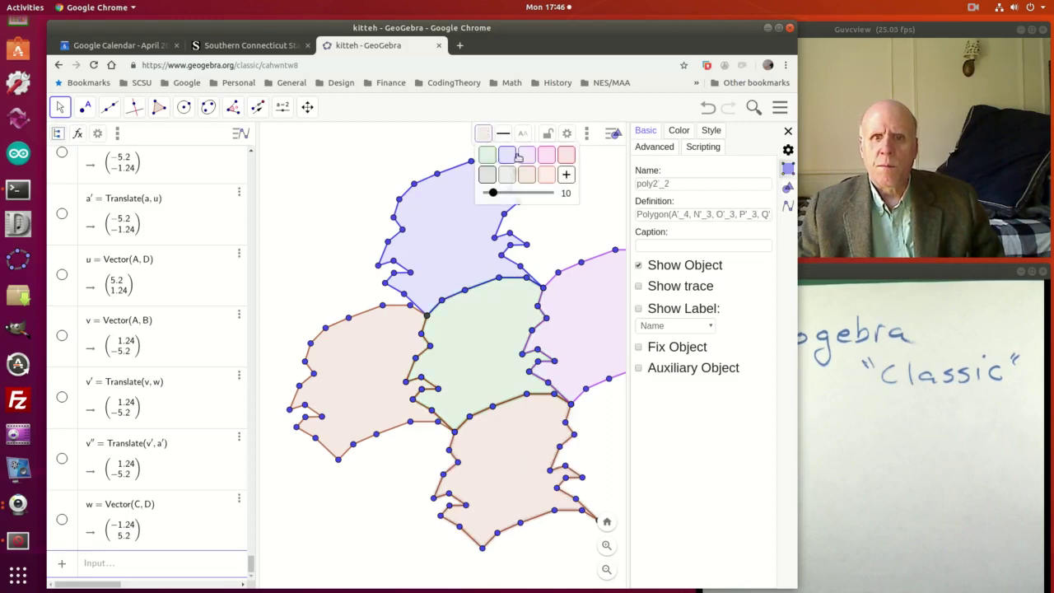
{"action": "left_click", "coordinate": [548, 176]}
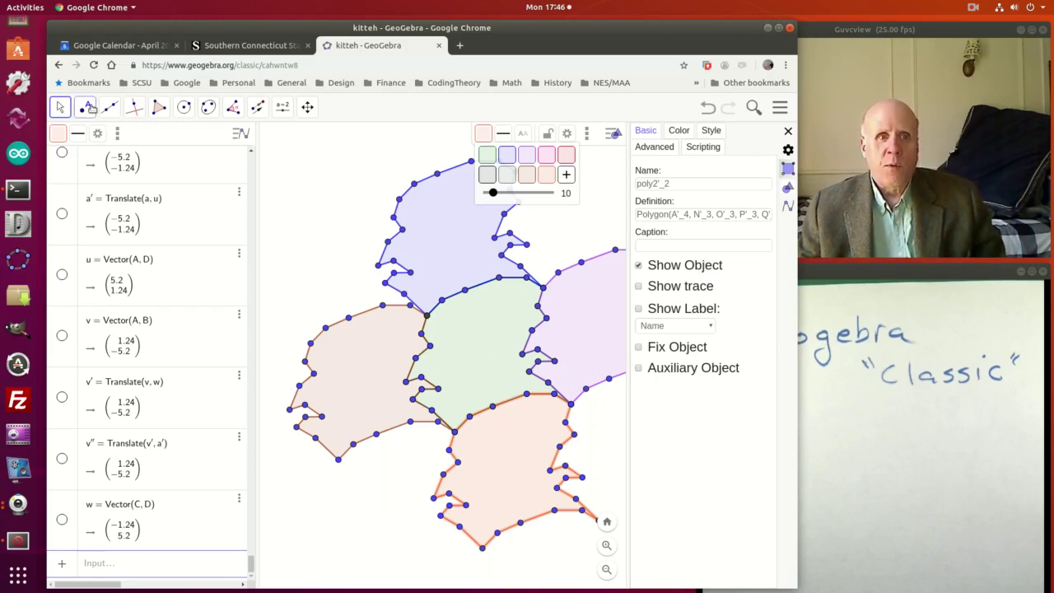
Lengthen the spike on the central tile's left edge by moving point J to about (-1.47, -0.02), leaving its definition dialog unapplied.
{"action": "left_click", "coordinate": [61, 108]}
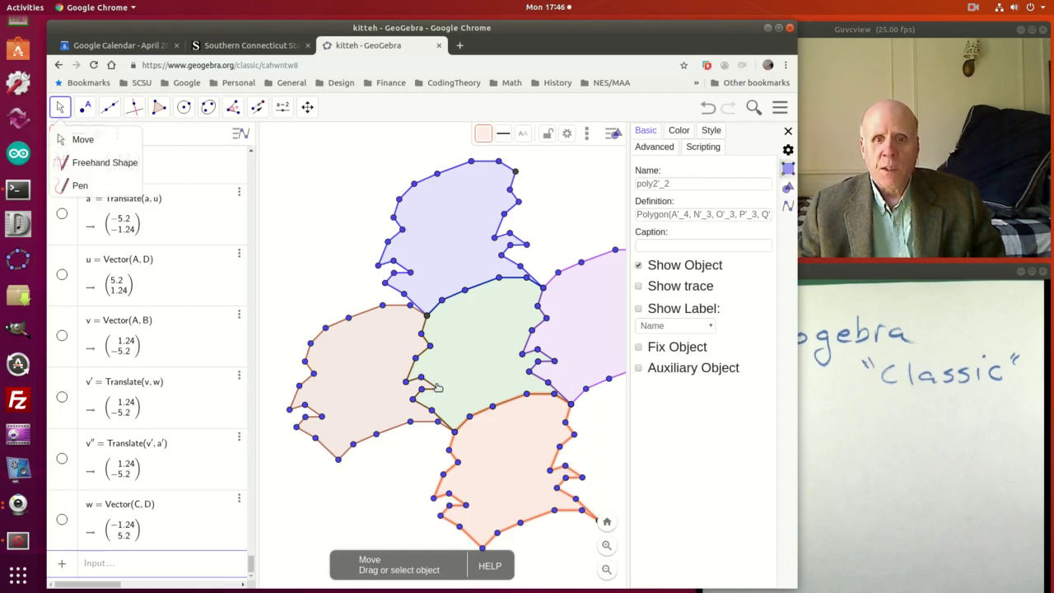
{"action": "left_click_drag", "start_coordinate": [439, 392], "coordinate": [464, 378]}
{"action": "double_click", "coordinate": [464, 378]}
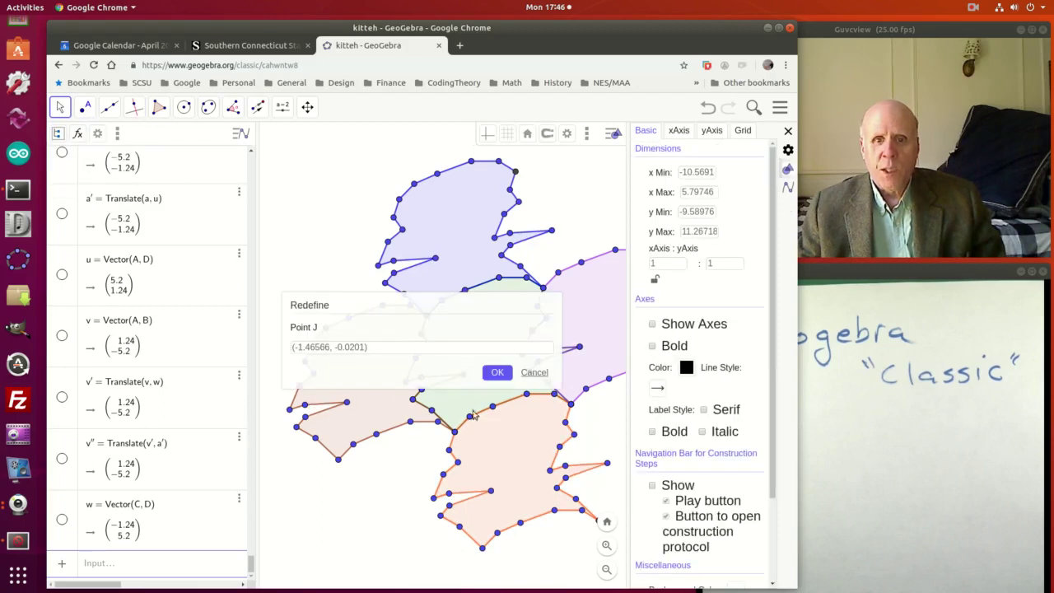
{"action": "left_click", "coordinate": [532, 372]}
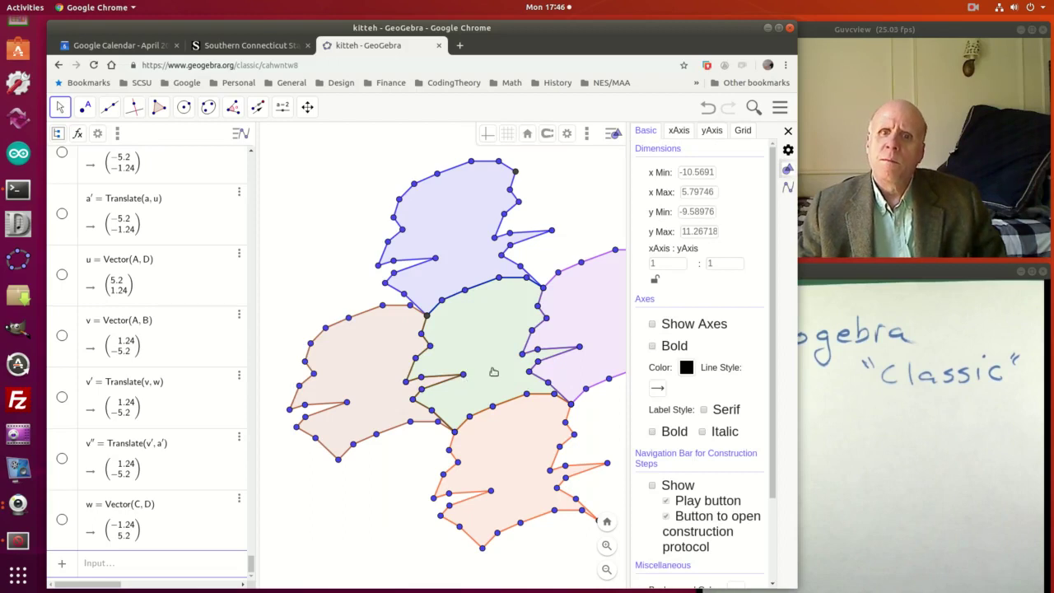
Reshape the central tile by moving point I to about (-3.38, -0.31) and upper-edge point O to about (-1.15, 4.00).
{"action": "left_click", "coordinate": [523, 355]}
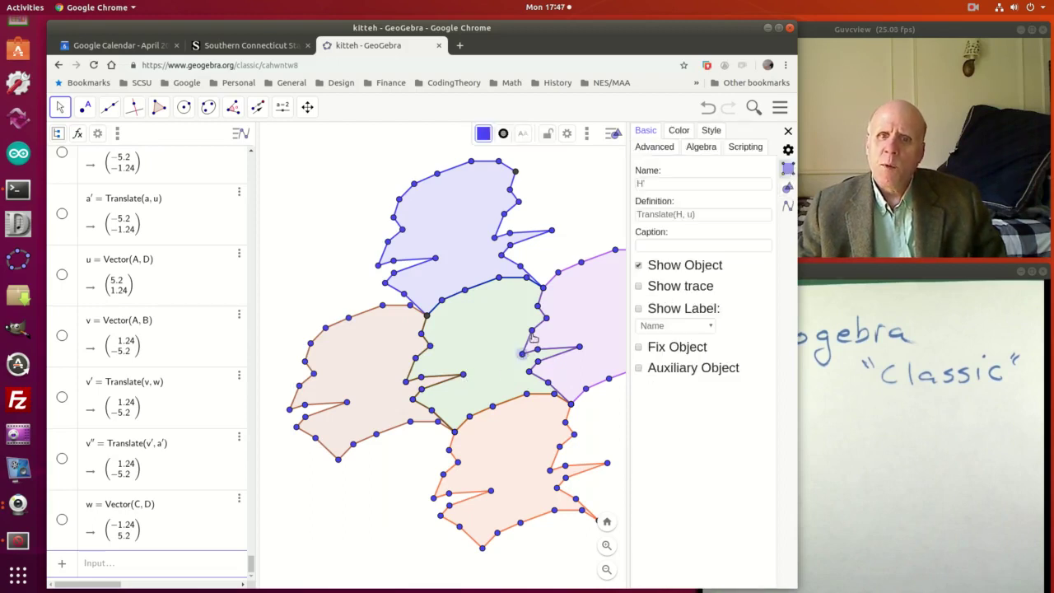
{"action": "left_click", "coordinate": [532, 332]}
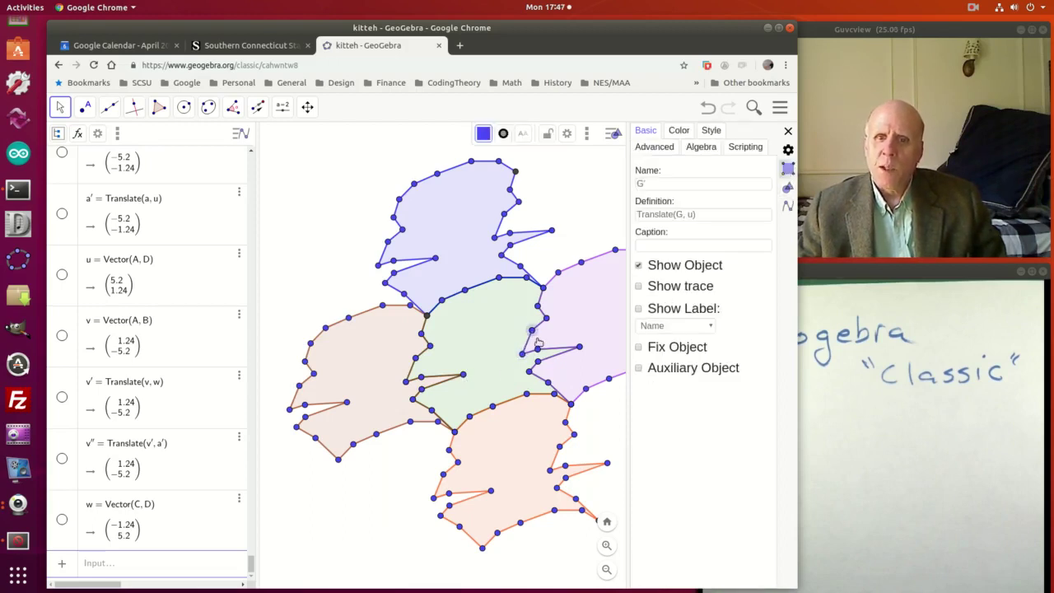
{"action": "mouse_move", "coordinate": [407, 383]}
{"action": "left_mouse_down"}
{"action": "mouse_move", "coordinate": [406, 374]}
{"action": "mouse_move", "coordinate": [420, 383]}
{"action": "left_mouse_up"}
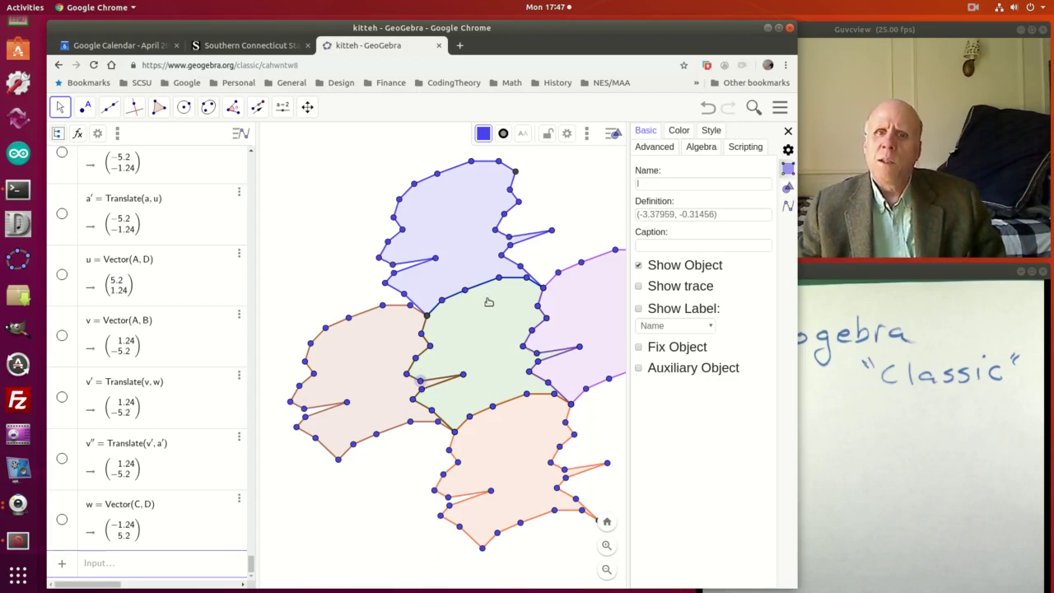
{"action": "left_click_drag", "start_coordinate": [489, 303], "coordinate": [487, 298]}
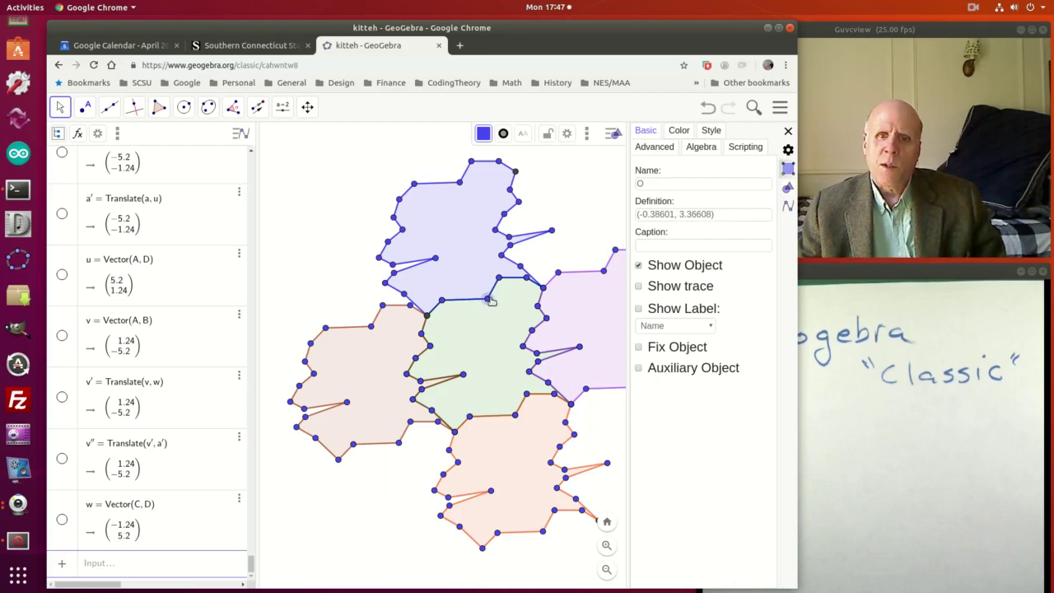
{"action": "left_click_drag", "start_coordinate": [489, 300], "coordinate": [471, 284]}
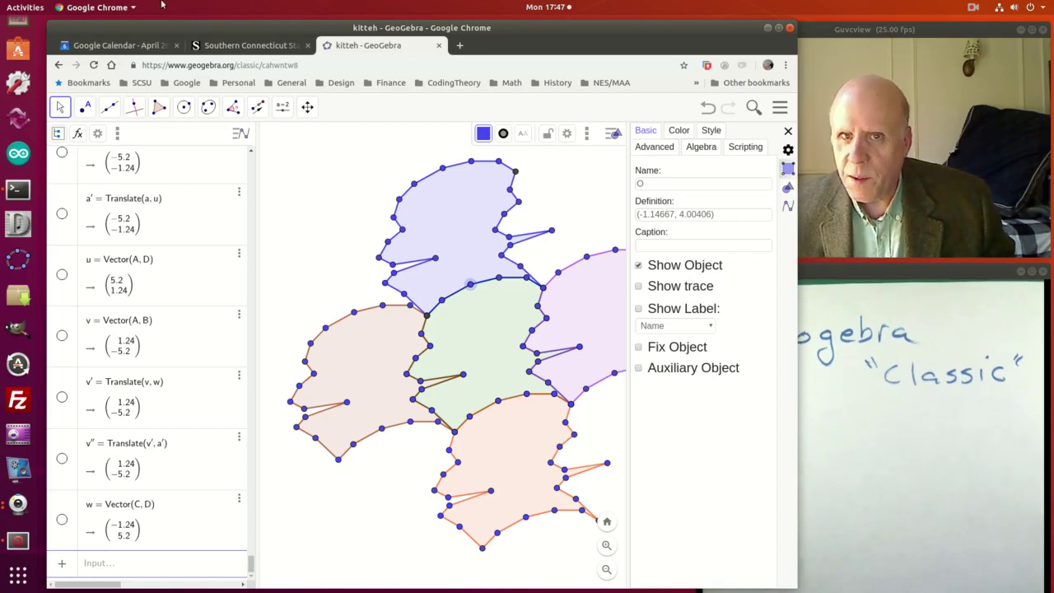
Show the sorting options and display settings of the object list, and reposition and narrow the browser window.
{"action": "left_click_drag", "start_coordinate": [544, 28], "coordinate": [441, 28]}
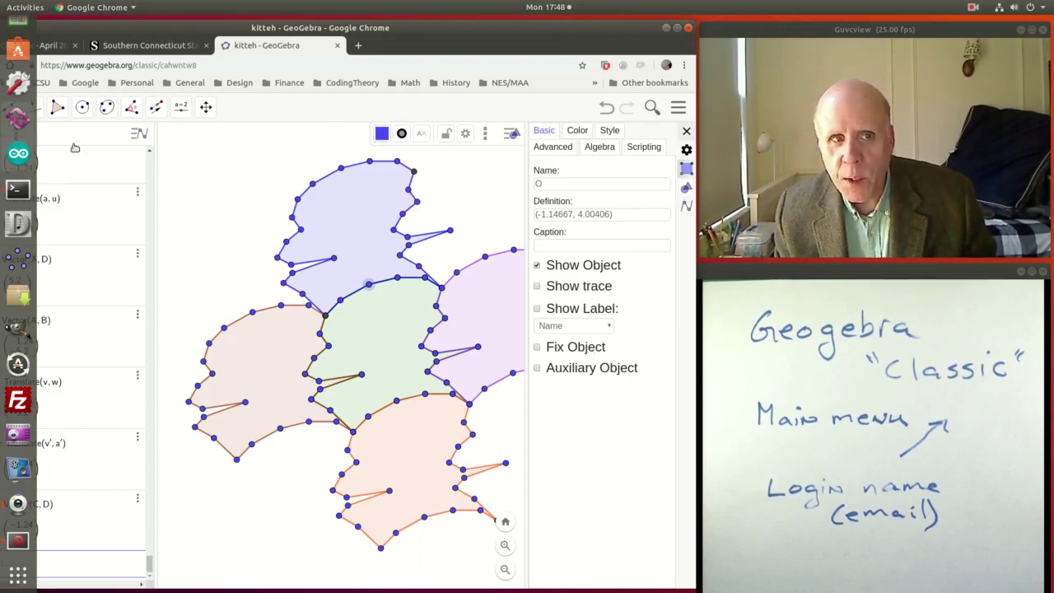
{"action": "left_click_drag", "start_coordinate": [389, 27], "coordinate": [502, 22]}
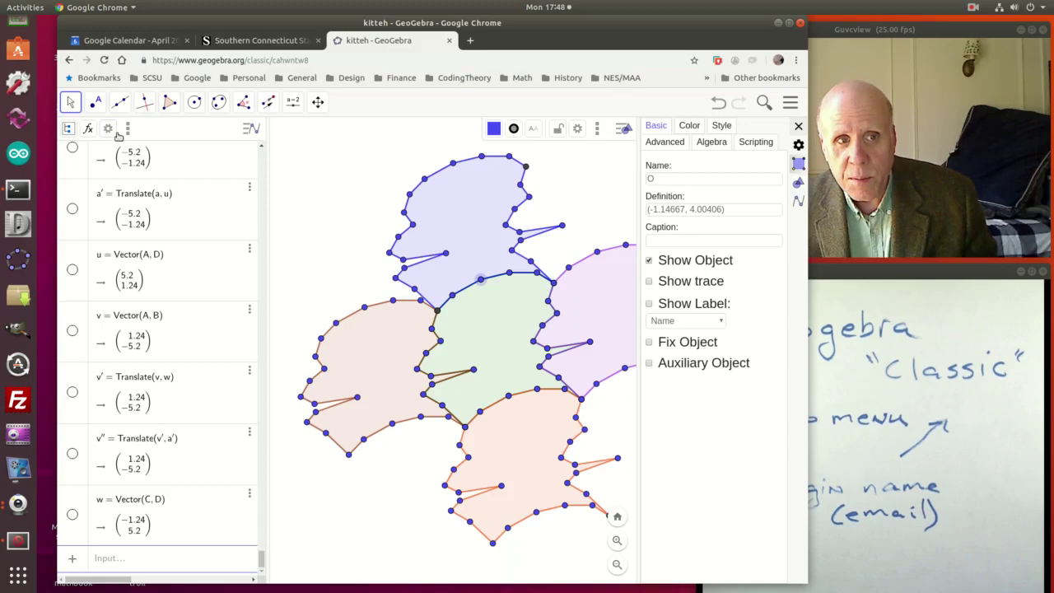
{"action": "left_click", "coordinate": [70, 129]}
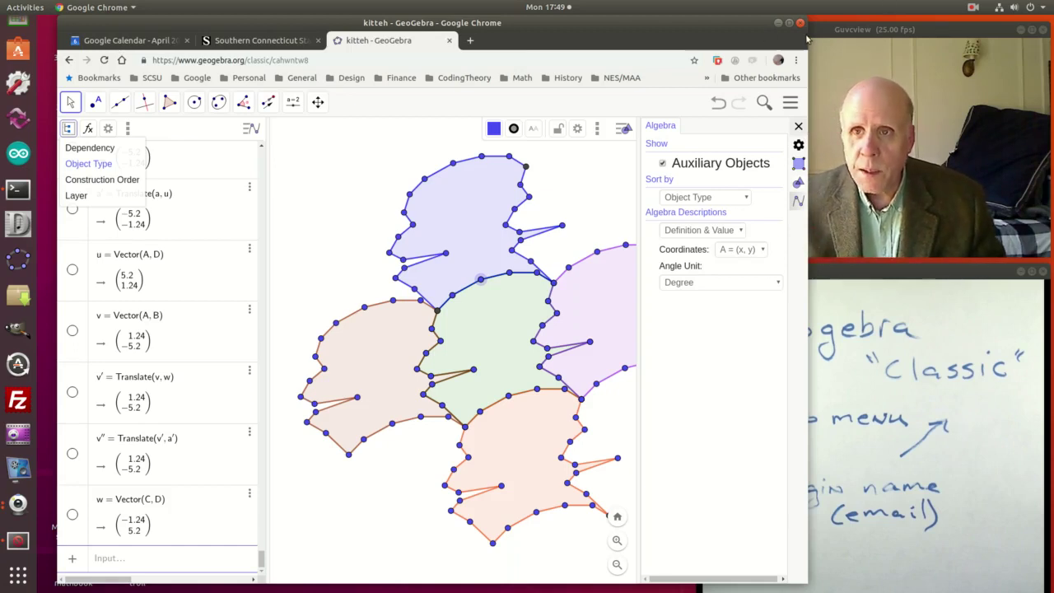
{"action": "left_click_drag", "start_coordinate": [811, 40], "coordinate": [688, 56]}
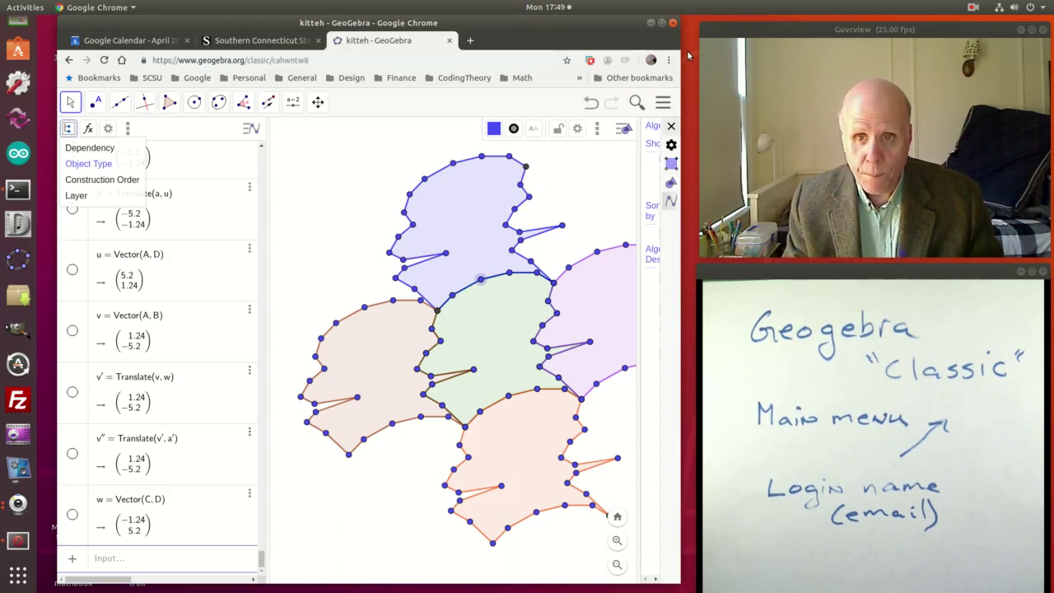
Save the construction under the title Grinch with Shared visibility.
{"action": "left_click", "coordinate": [663, 103]}
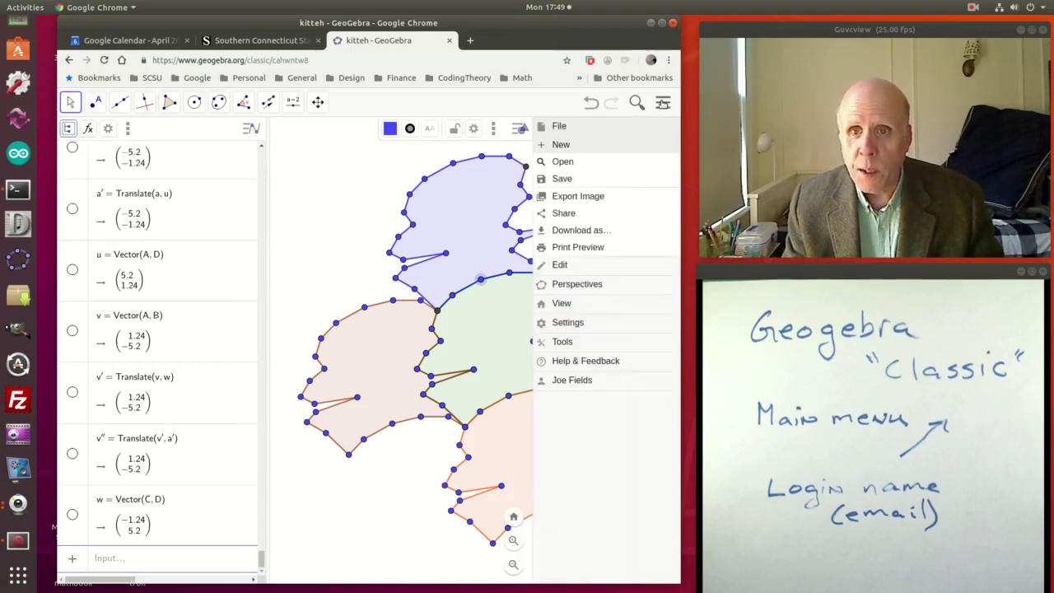
{"action": "left_click", "coordinate": [567, 179]}
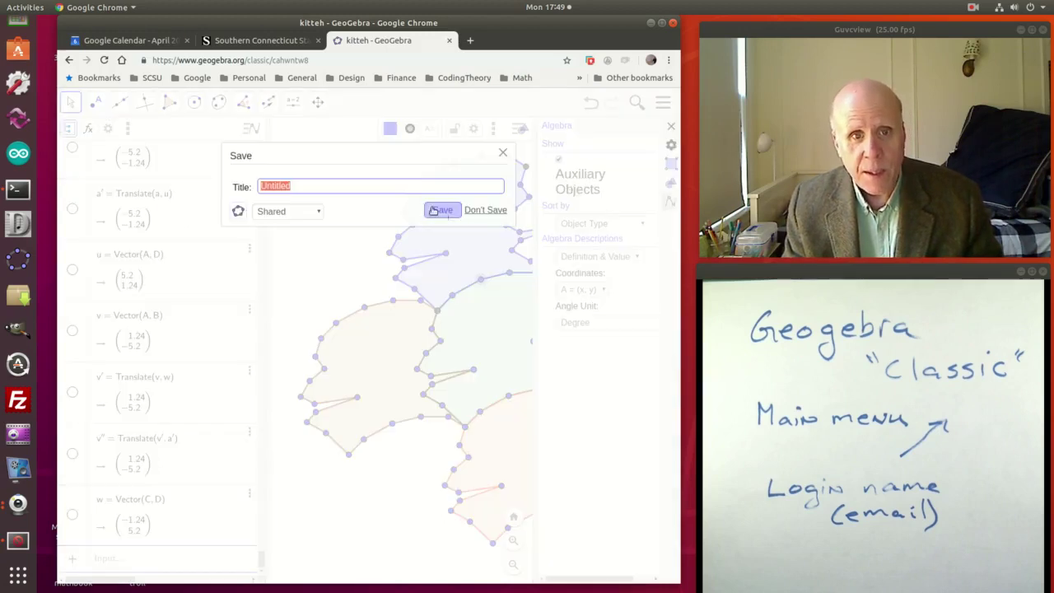
{"action": "left_click", "coordinate": [327, 183]}
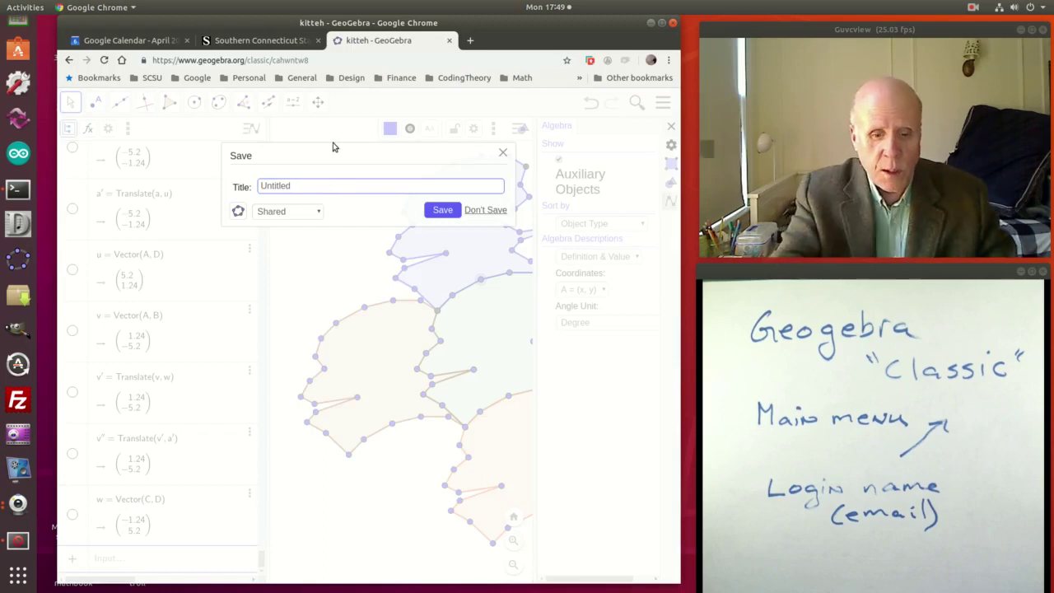
{"action": "key", "text": "BackSpace"}
{"action": "key", "text": "BackSpace"}
{"action": "key", "text": "BackSpace"}
{"action": "key", "text": "BackSpace"}
{"action": "key", "text": "BackSpace"}
{"action": "key", "text": "BackSpace"}
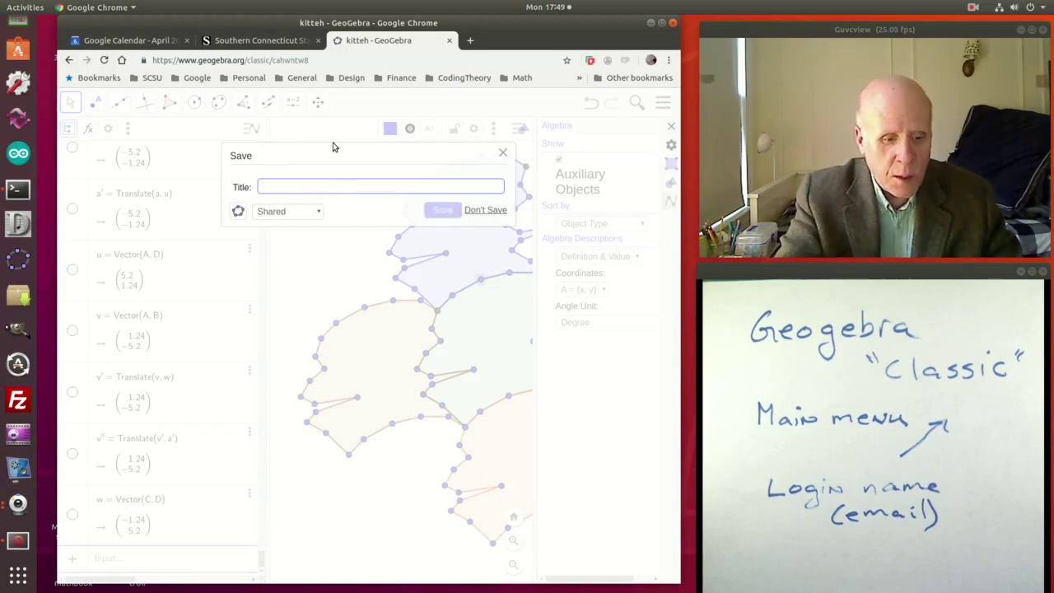
{"action": "type", "text": "Grinch"}
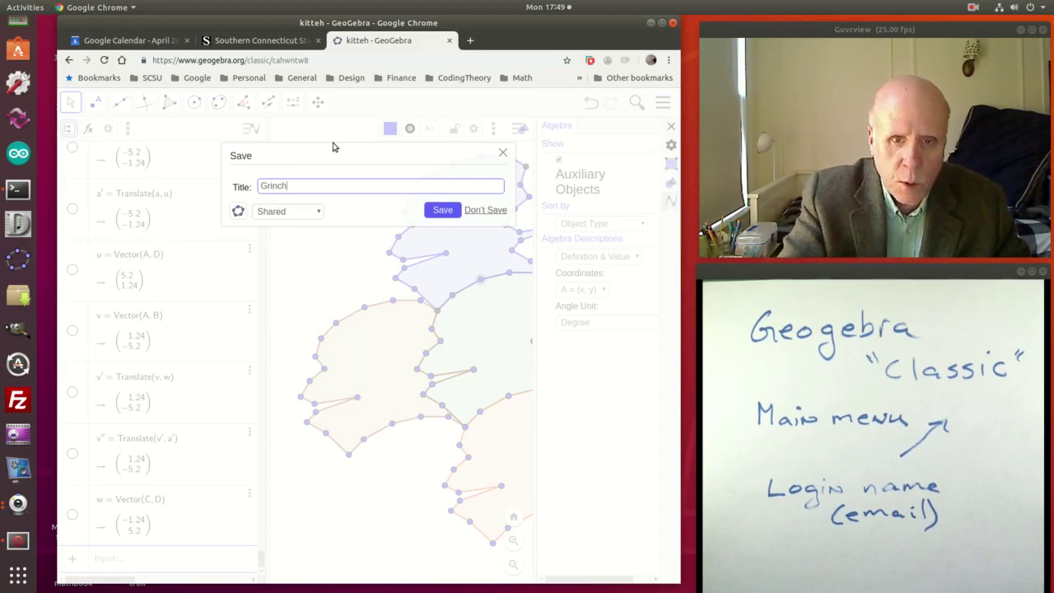
{"action": "key", "text": "Return"}
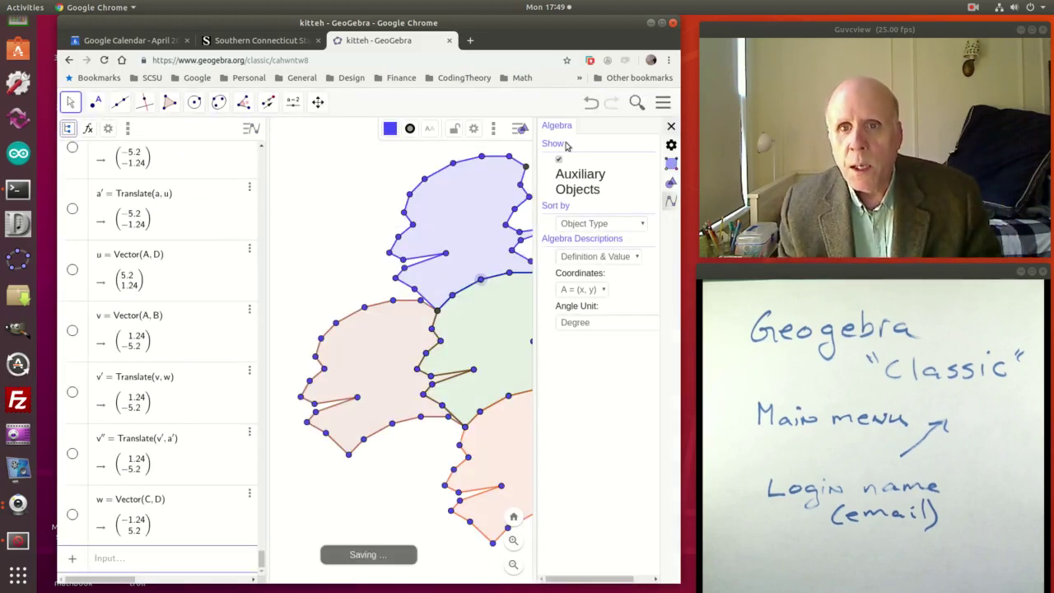
Open the sharing options for the saved Grinch construction and copy its link.
{"action": "left_click", "coordinate": [663, 100]}
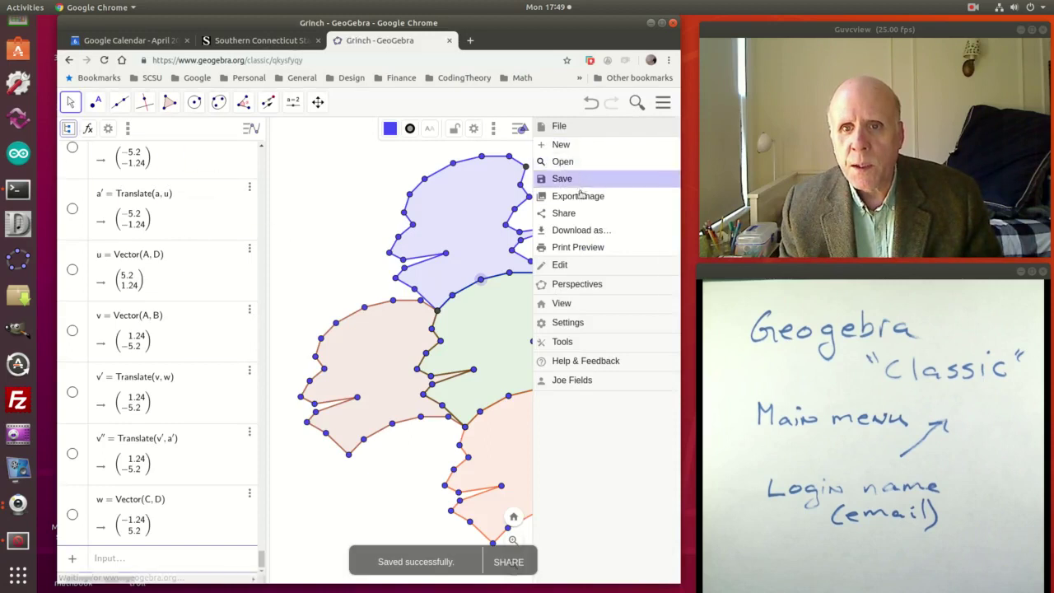
{"action": "left_click", "coordinate": [570, 218]}
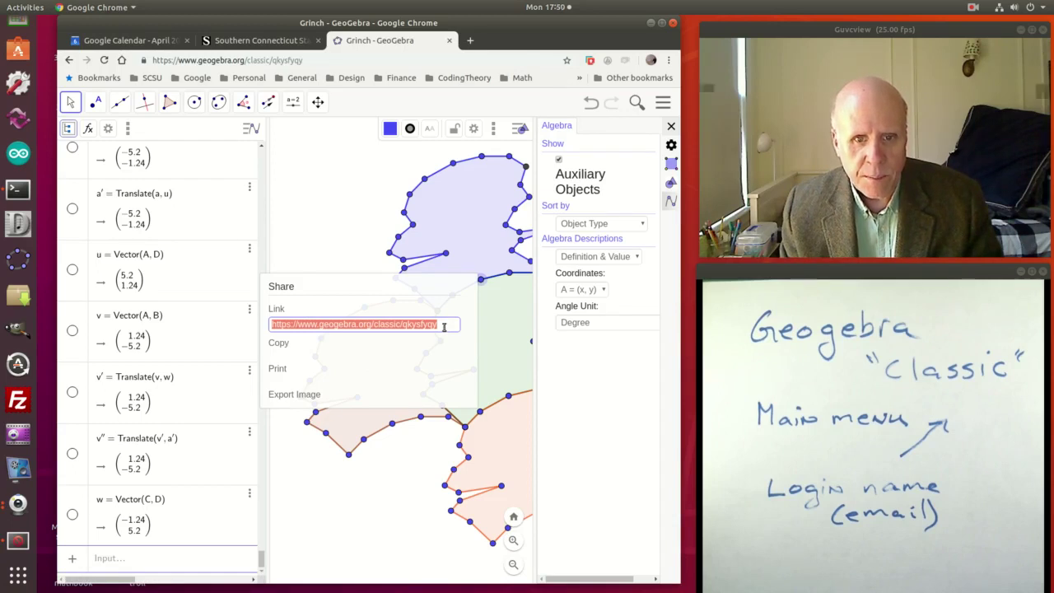
{"action": "left_click", "coordinate": [281, 347]}
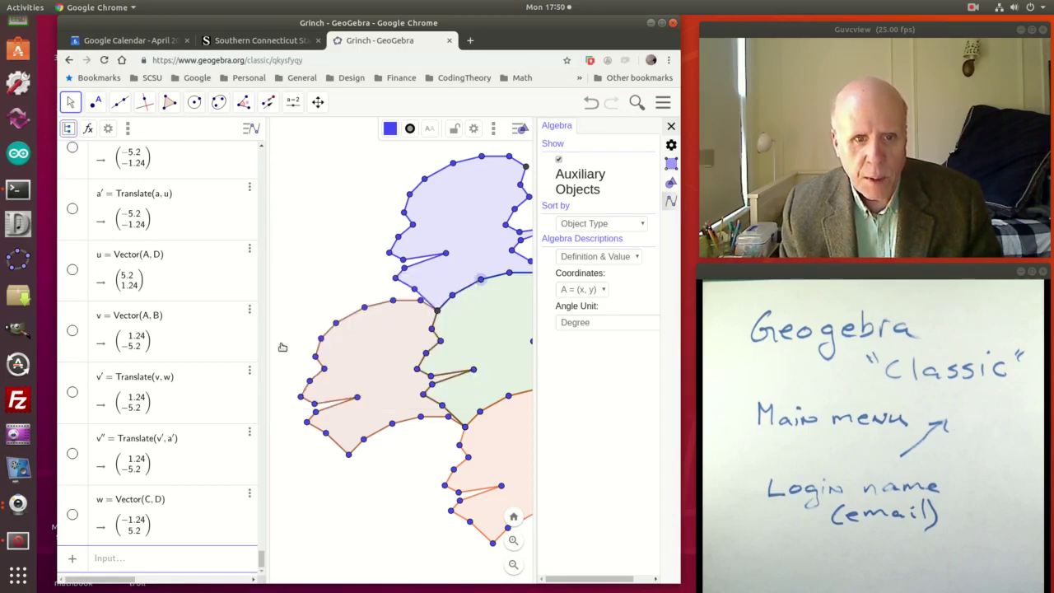